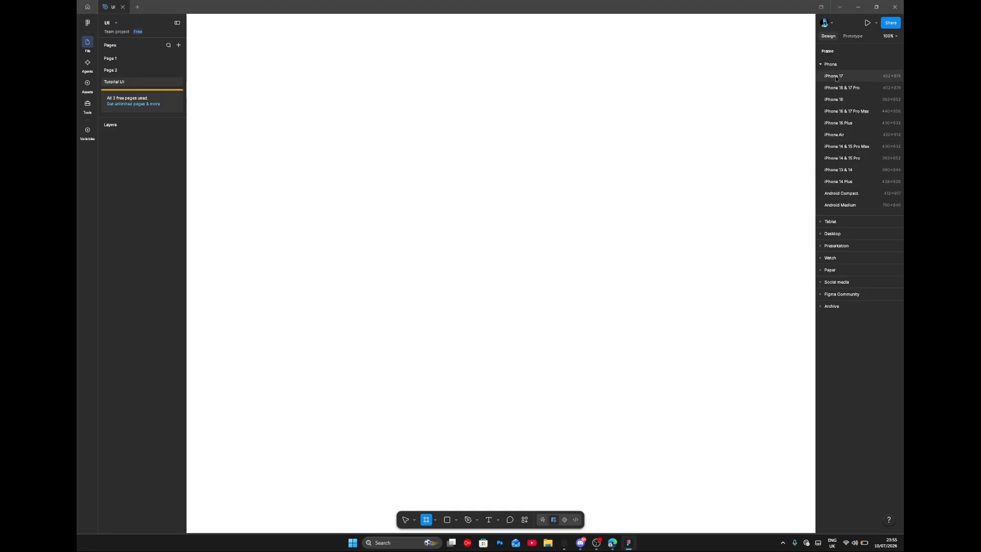
# Step: Look through the frame size presets for desktop, social media, paper and the other categories
pyautogui.click(830, 233)
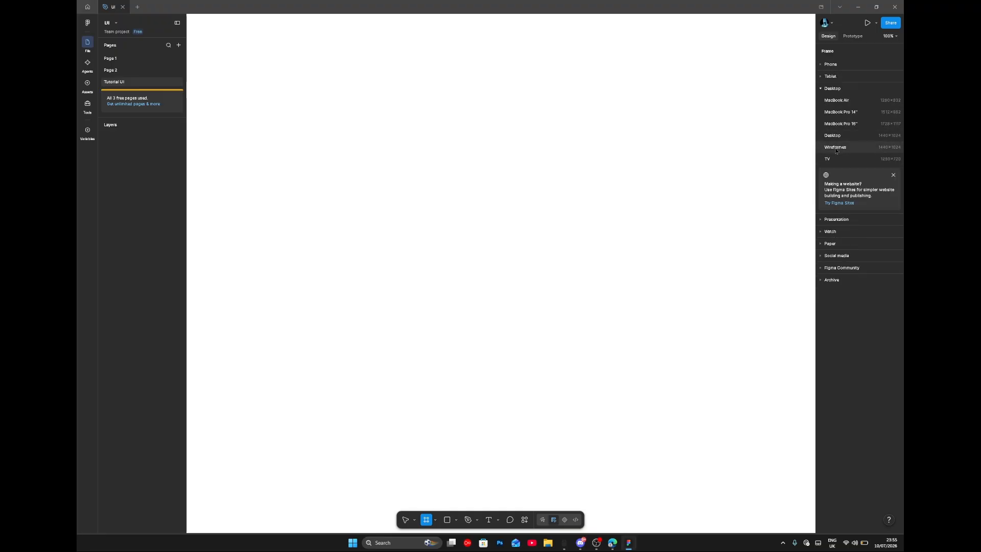
pyautogui.click(828, 92)
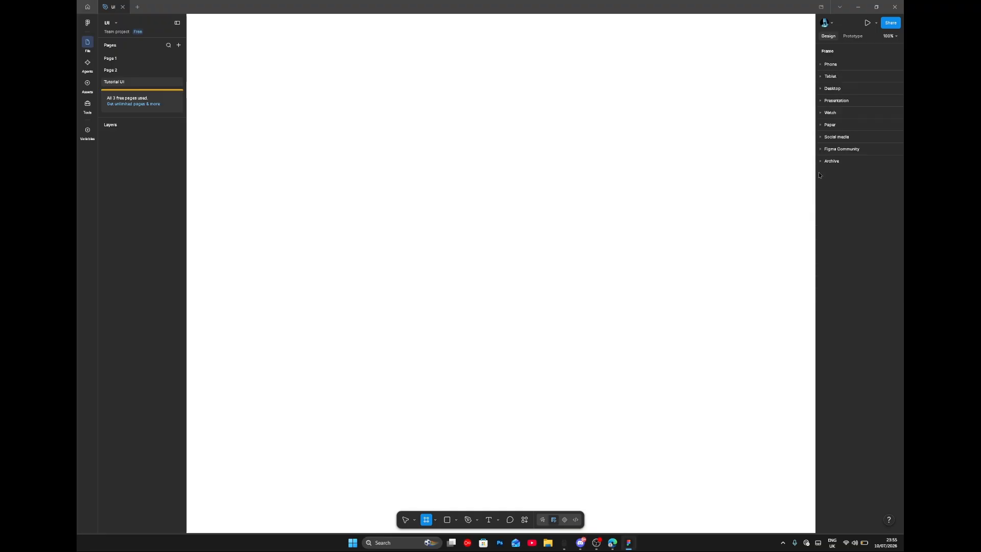
pyautogui.click(832, 138)
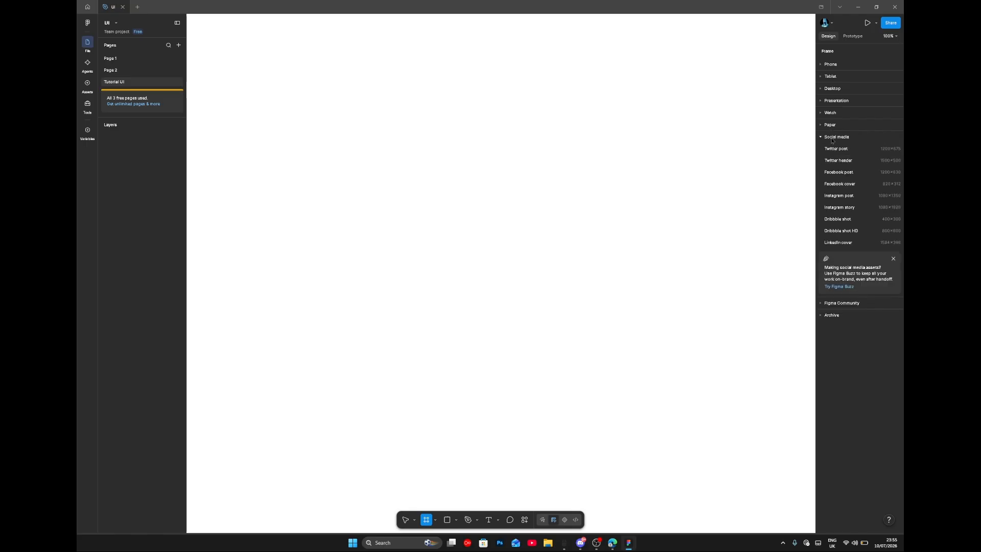
pyautogui.click(832, 137)
pyautogui.click(828, 127)
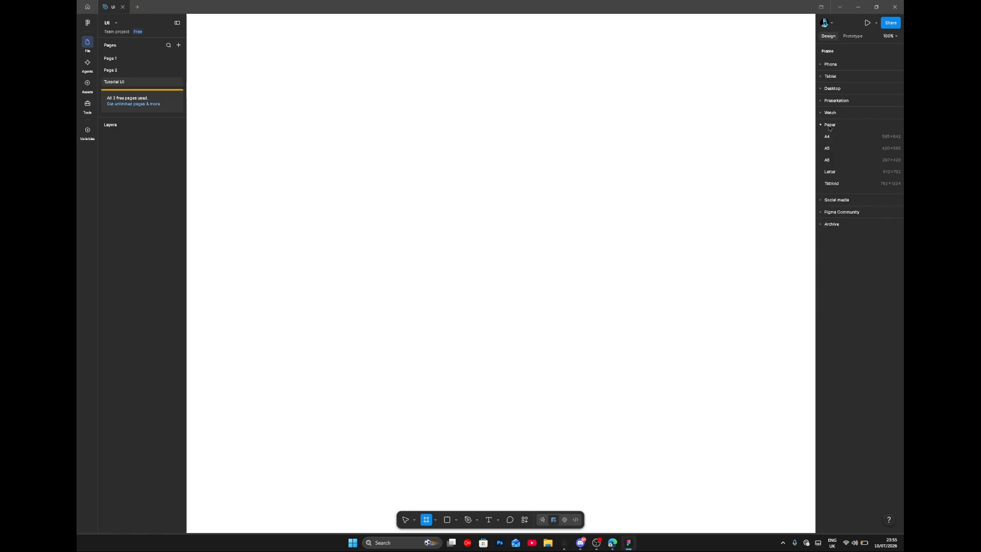
pyautogui.click(829, 113)
pyautogui.click(826, 116)
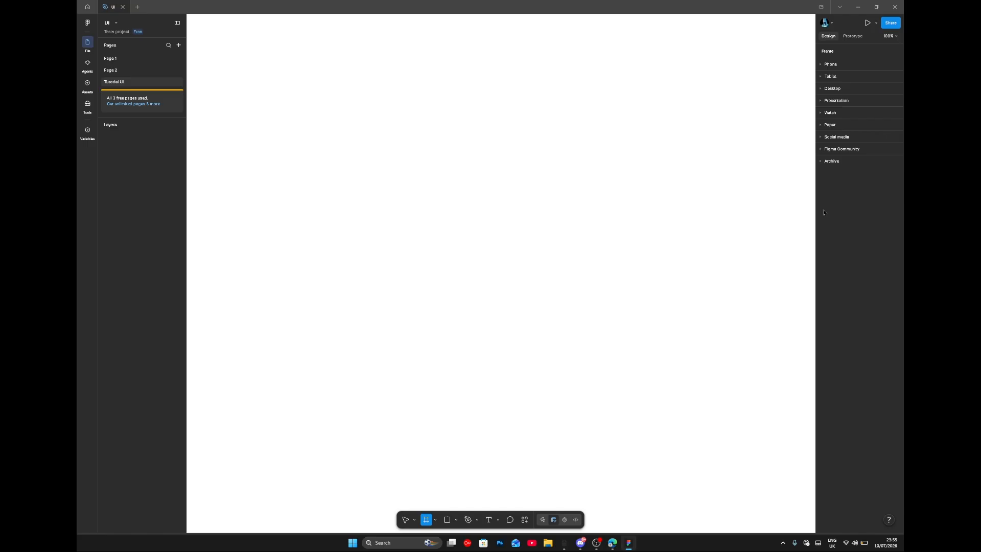
pyautogui.click(832, 162)
pyautogui.click(831, 162)
pyautogui.click(831, 152)
pyautogui.click(832, 151)
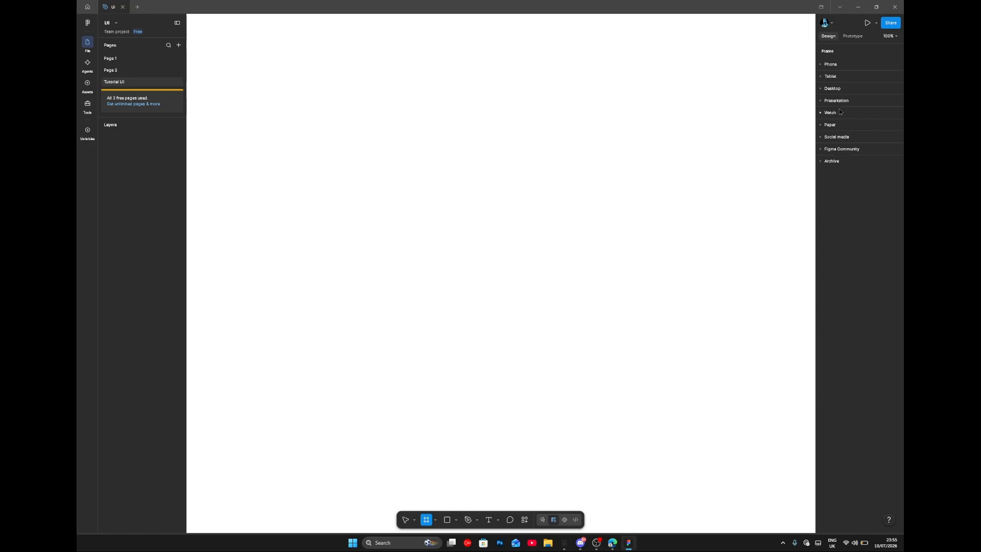
pyautogui.click(825, 66)
pyautogui.click(826, 66)
pyautogui.click(830, 77)
pyautogui.click(830, 78)
pyautogui.click(833, 90)
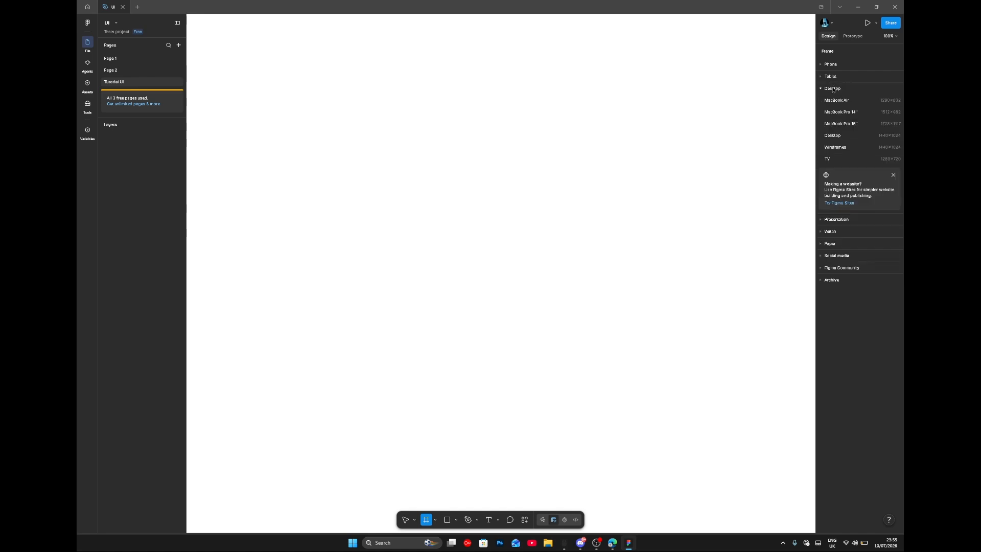
pyautogui.click(833, 90)
# Step: Create a frame from the Slide 16:9 presentation preset, sized 1920 × 1080
pyautogui.click(838, 101)
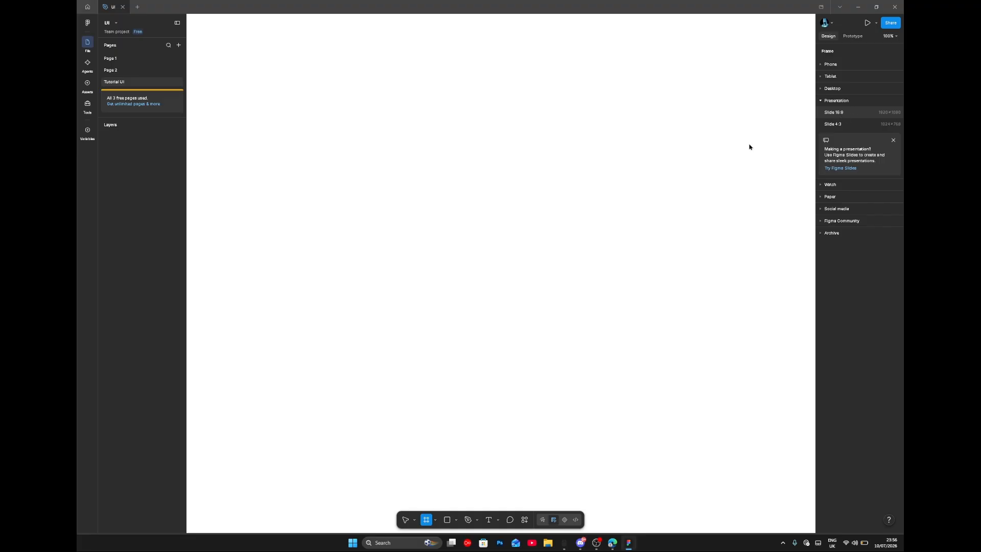
pyautogui.scroll(-5, 726, 196)
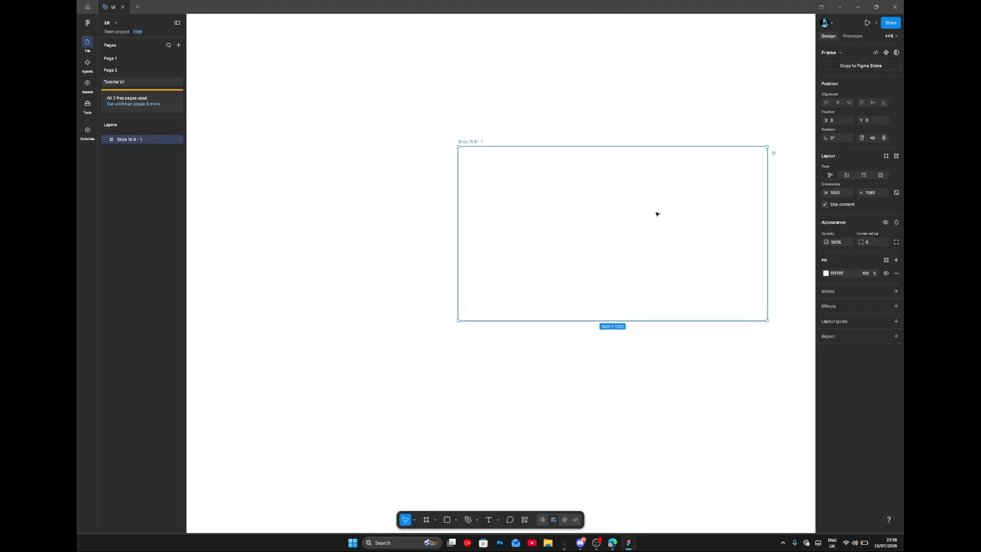
pyautogui.hscroll(1, 657, 214)
pyautogui.hscroll(1, 658, 214)
pyautogui.scroll(5, 657, 214)
pyautogui.hscroll(-1, 658, 214)
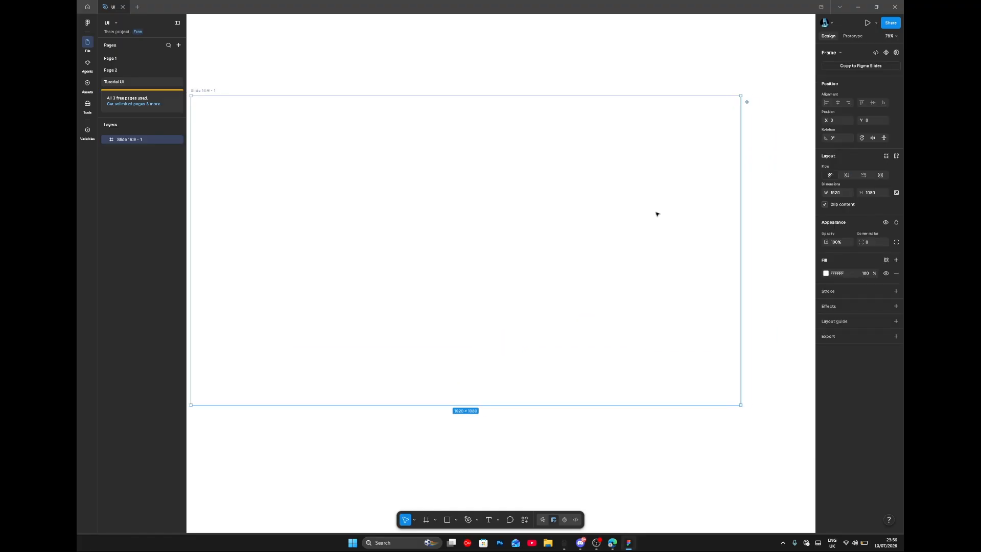
pyautogui.hscroll(-1, 657, 214)
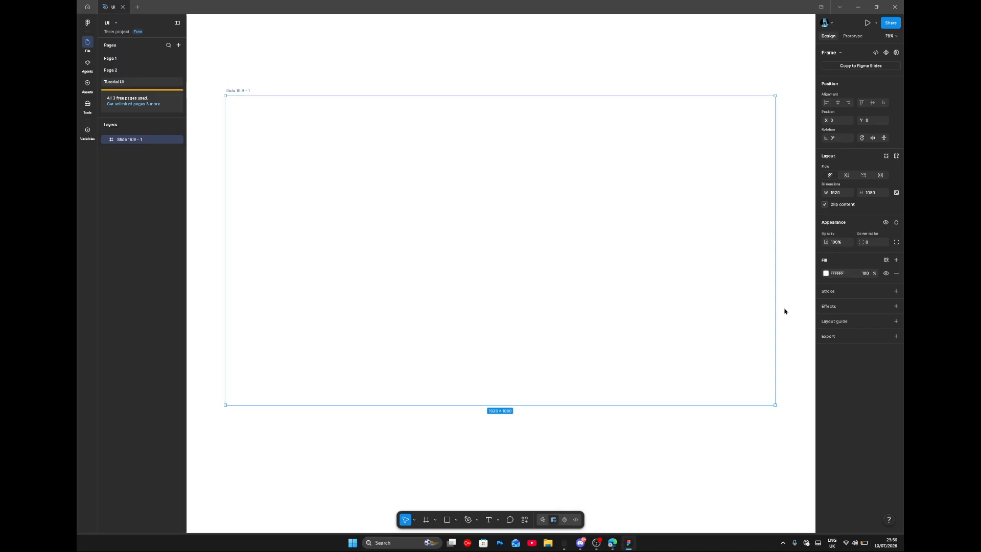
# Step: Try a red FF5050 fill on the slide frame and undo it
pyautogui.click(826, 273)
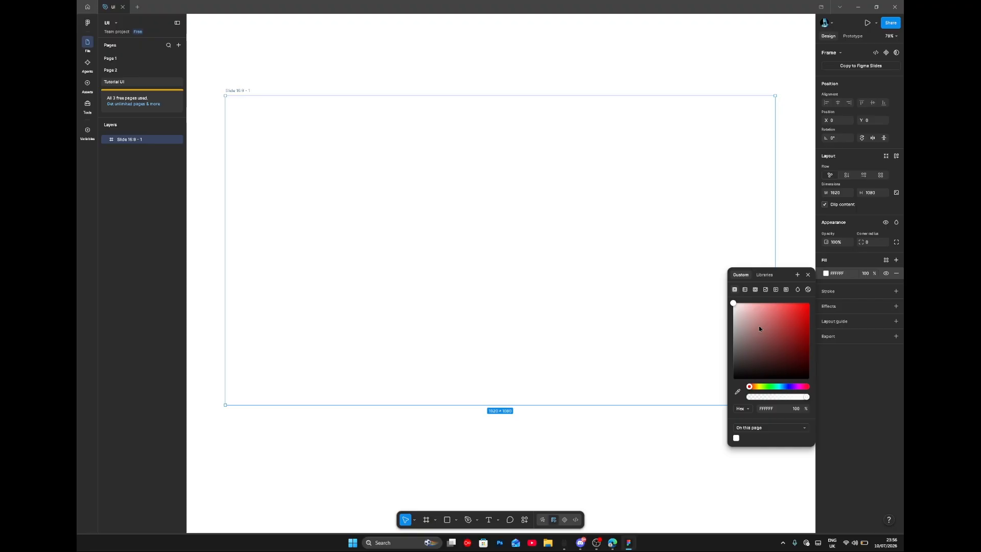
pyautogui.moveTo(758, 328); pyautogui.dragTo(785, 303)
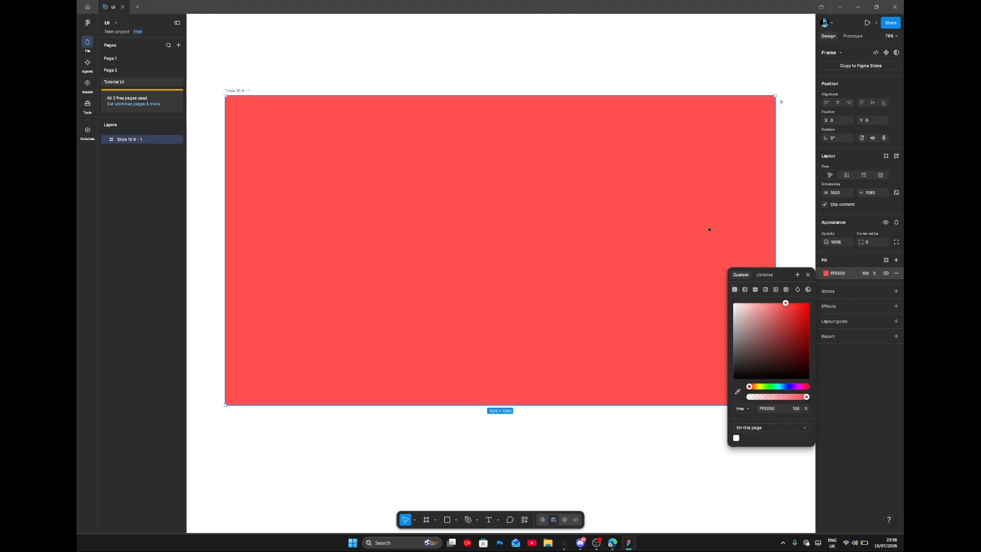
pyautogui.hotkey('ctrl', 'z')
pyautogui.click(577, 418)
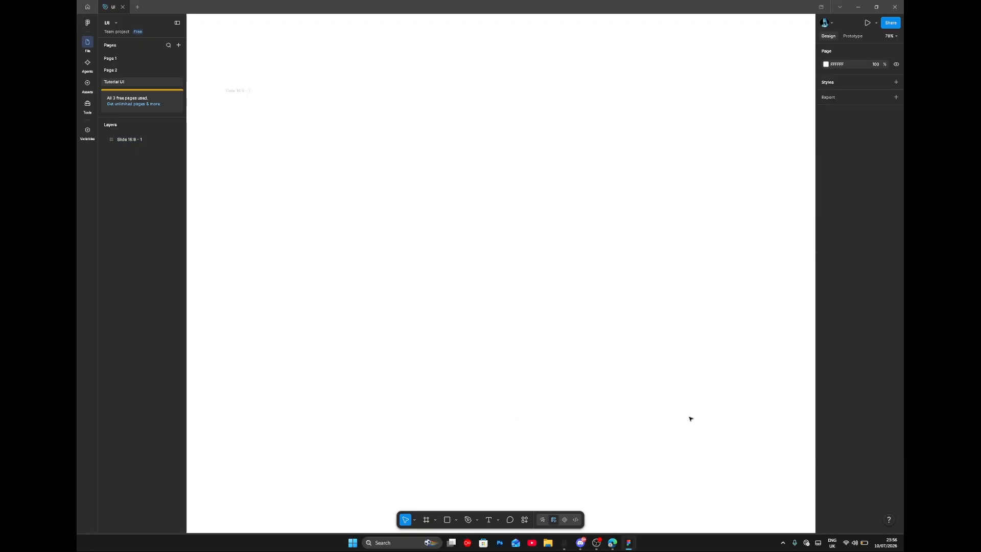
# Step: Switch to the browser and search the ResourceHub resources for "backgr"
pyautogui.click(612, 543)
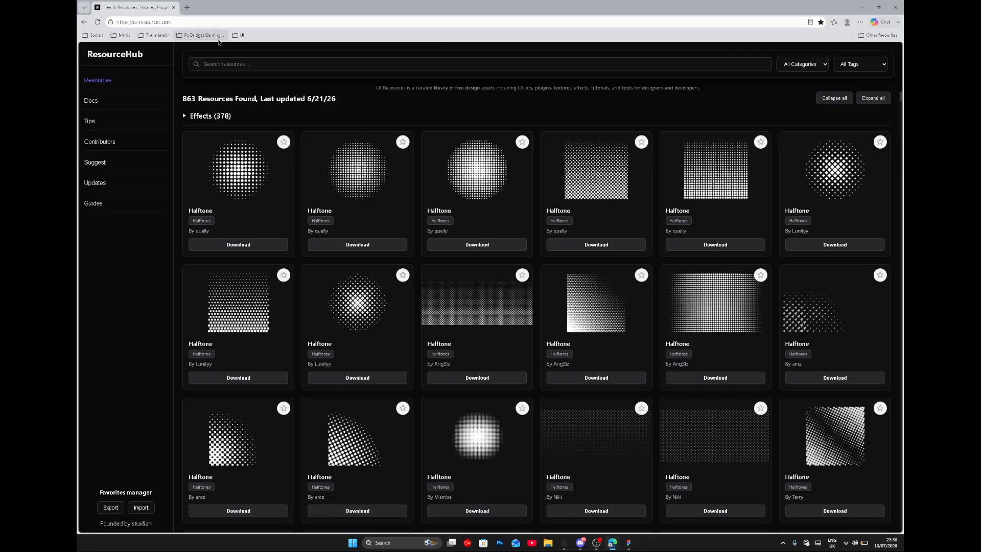
pyautogui.click(285, 66)
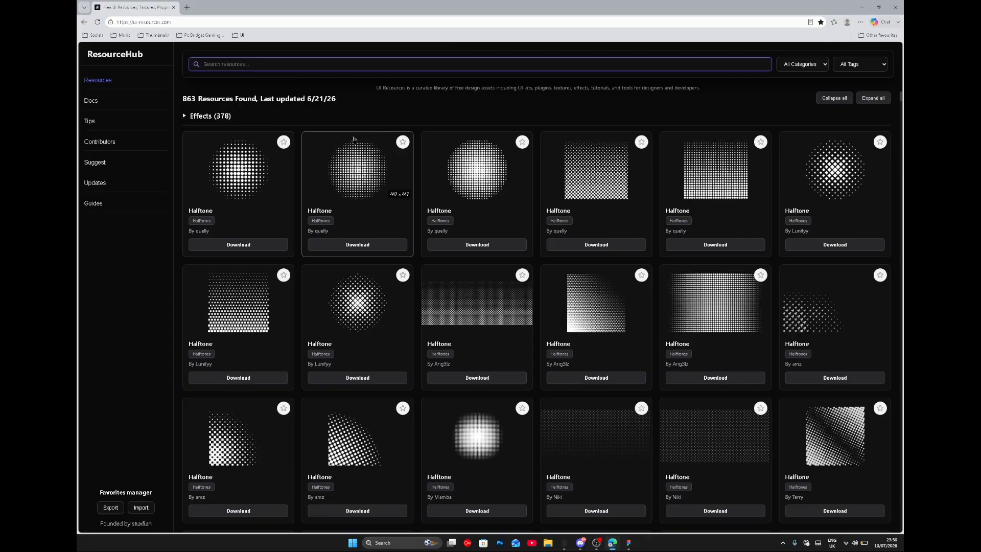
pyautogui.write('backgr')
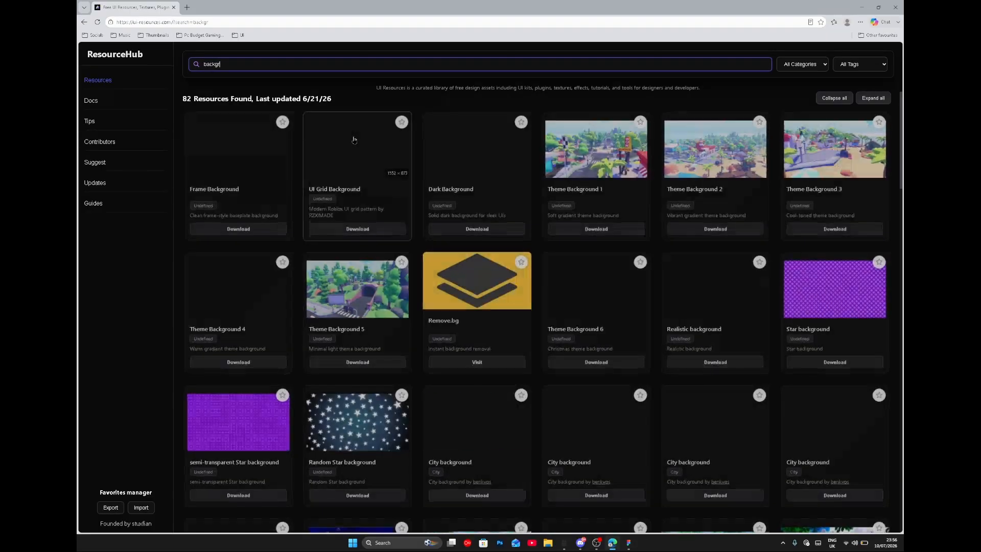
# Step: Copy the full-size Theme Background 5 image, close its preview and clear the resource search
pyautogui.click(366, 289)
pyautogui.rightClick(561, 238)
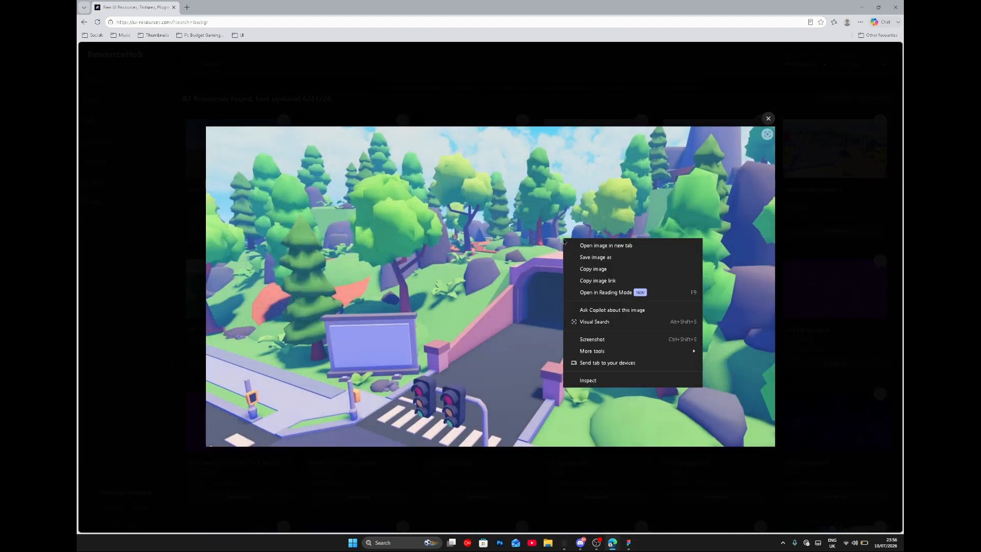
pyautogui.click(591, 275)
pyautogui.click(644, 77)
pyautogui.click(363, 69)
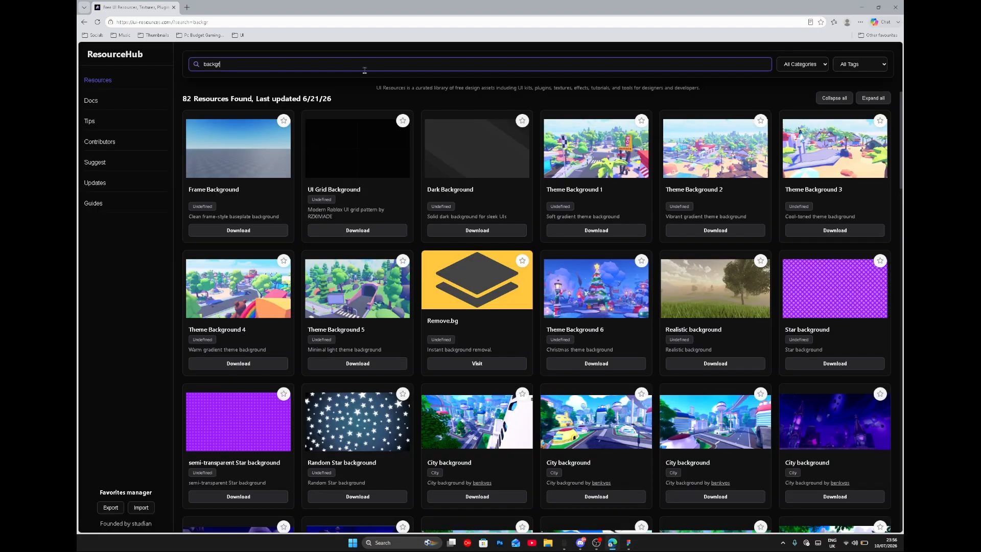
pyautogui.hotkey('ctrl', 'a')
pyautogui.press('BackSpace')
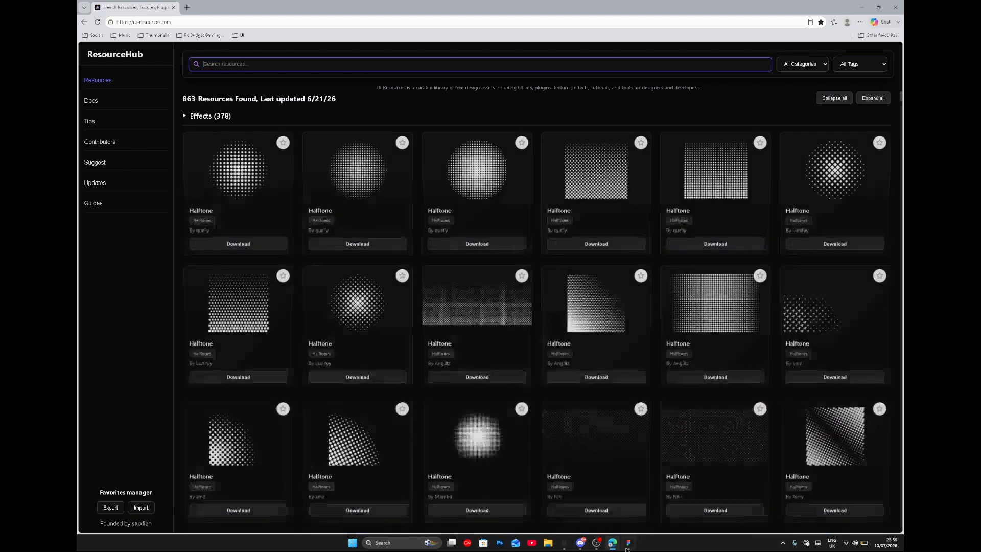
# Step: Switch back to Figma and paste the copied background image into the 16:9 slide frame
pyautogui.click(627, 546)
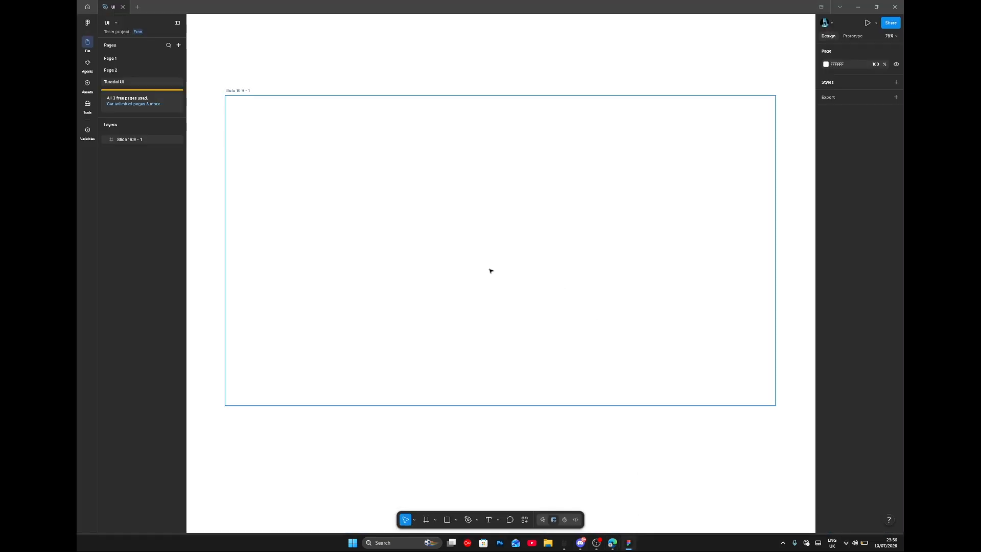
pyautogui.click(429, 261)
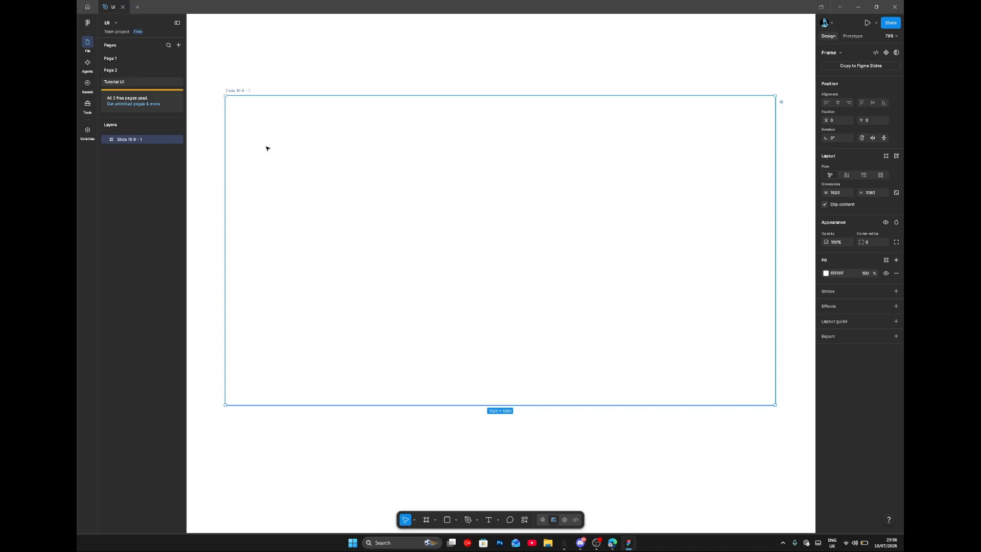
pyautogui.hotkey('ctrl', 'v')
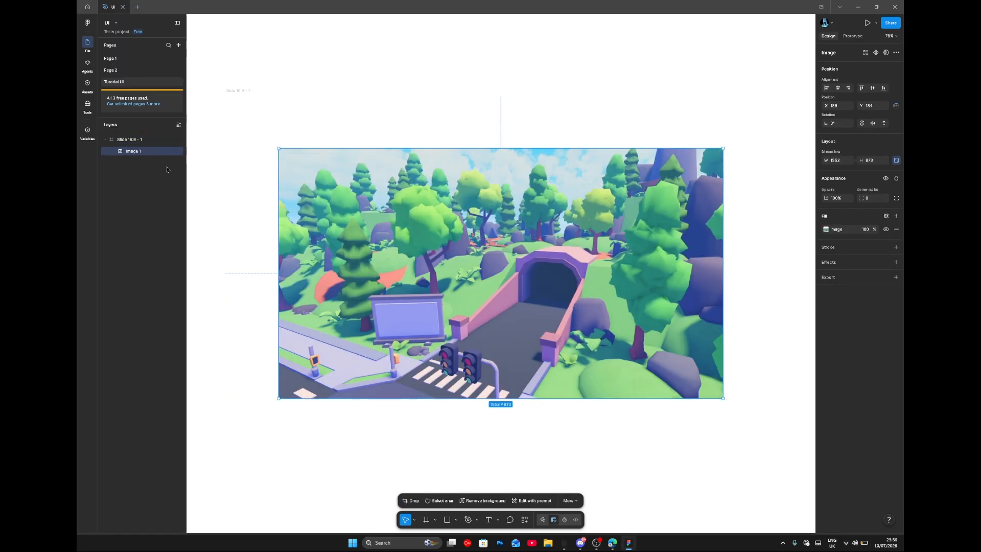
pyautogui.click(106, 140)
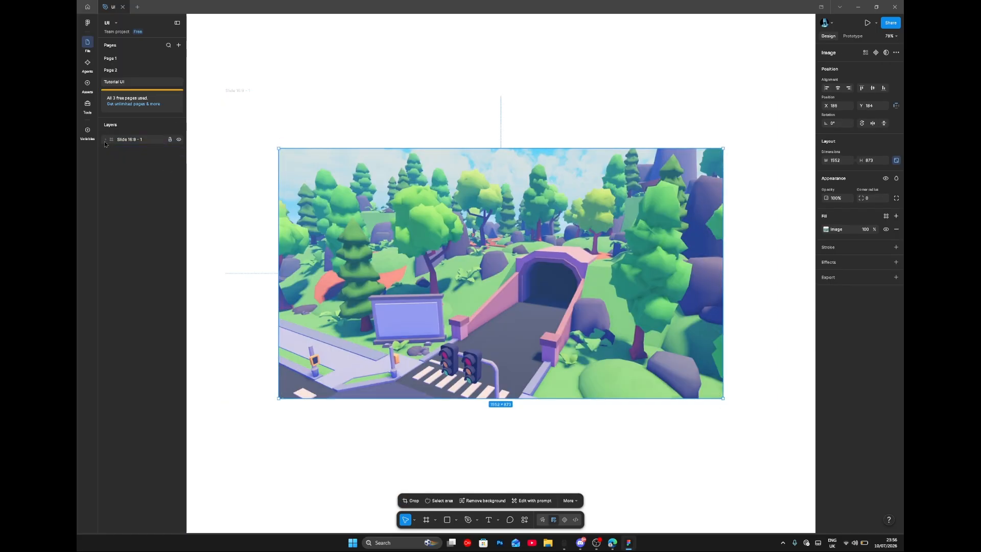
pyautogui.click(105, 140)
pyautogui.click(462, 92)
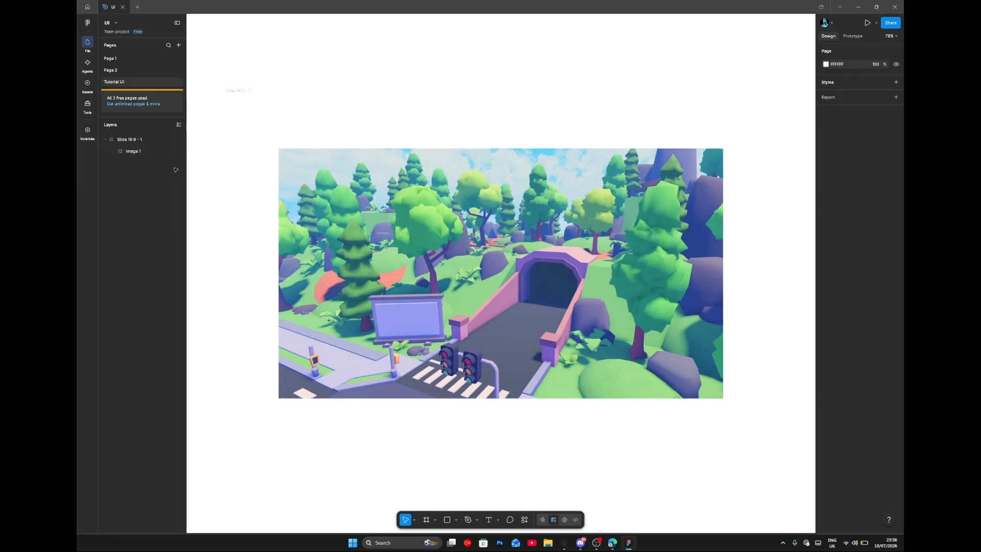
# Step: Enlarge the pasted image to about 1880 × 1057 so it reaches the slide frame's upper edge
pyautogui.click(134, 149)
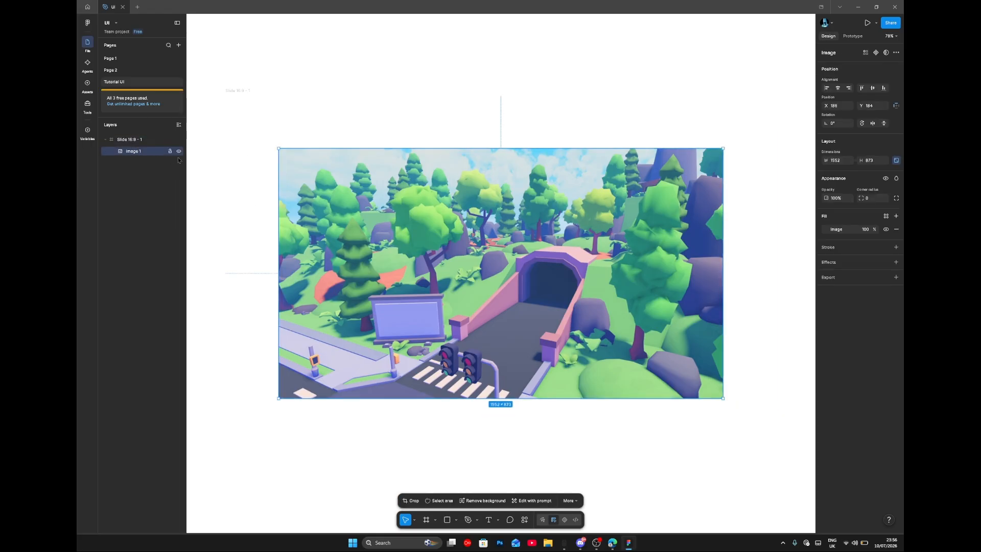
pyautogui.moveTo(499, 113); pyautogui.dragTo(495, 97)
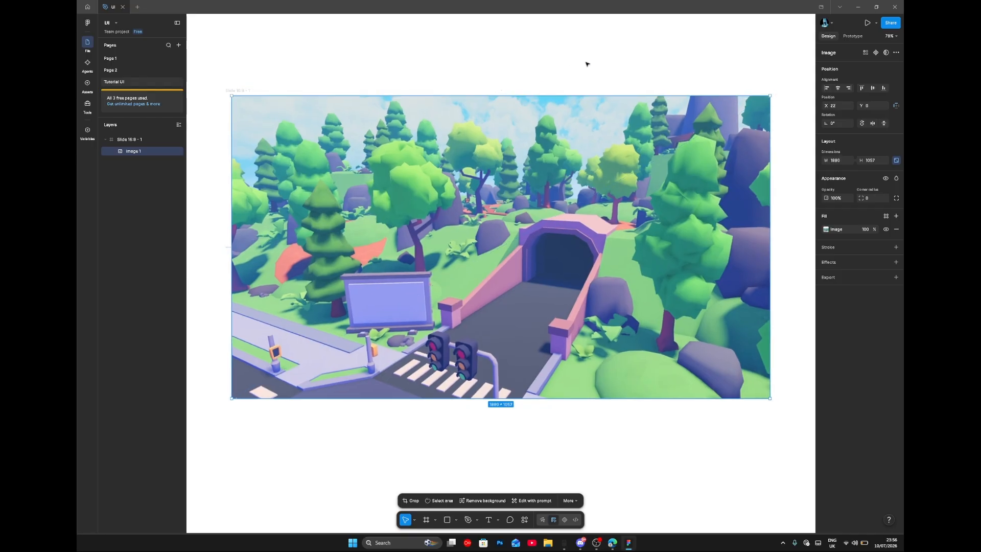
pyautogui.click(611, 90)
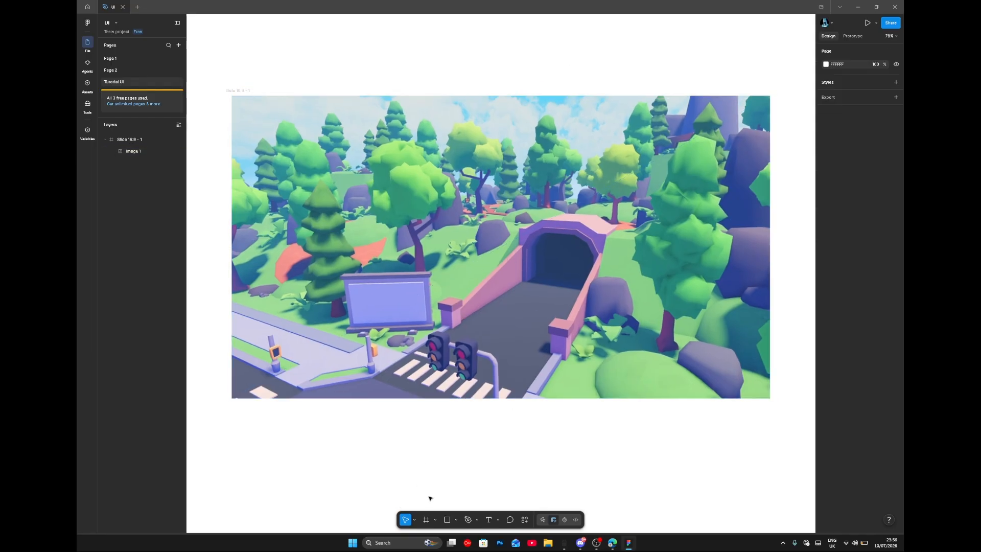
# Step: Draw a rectangle about 932 × 625 over the middle of the background image and move it slightly up
pyautogui.click(448, 519)
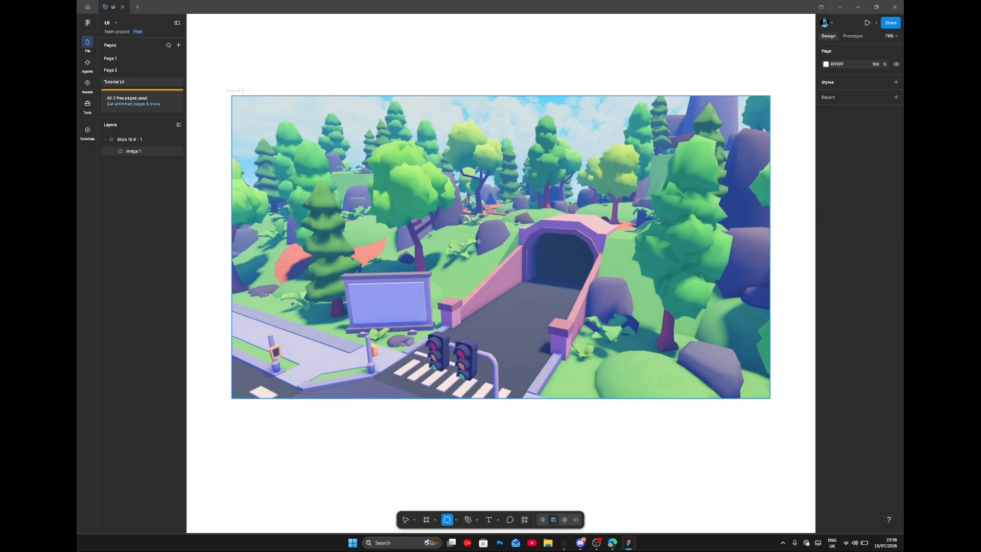
pyautogui.moveTo(358, 183)
pyautogui.mouseDown()
pyautogui.moveTo(600, 262)
pyautogui.moveTo(623, 324)
pyautogui.moveTo(625, 361)
pyautogui.mouseUp()
pyautogui.moveTo(550, 309)
pyautogui.mouseDown()
pyautogui.moveTo(545, 289)
pyautogui.moveTo(559, 298)
pyautogui.mouseUp()
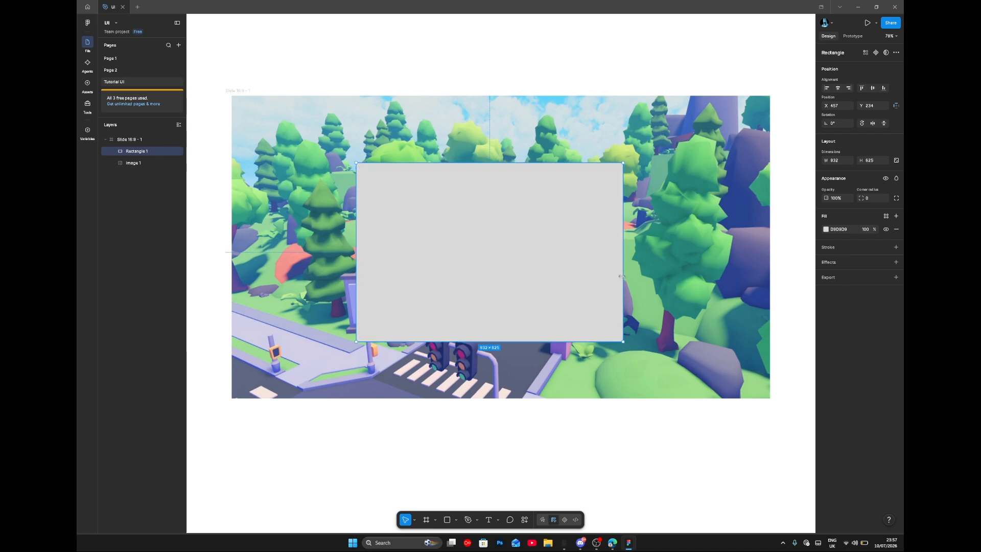
# Step: Enlarge the grey rectangle to about 982 × 662 and move it slightly down over the background image
pyautogui.moveTo(623, 271); pyautogui.dragTo(628, 271)
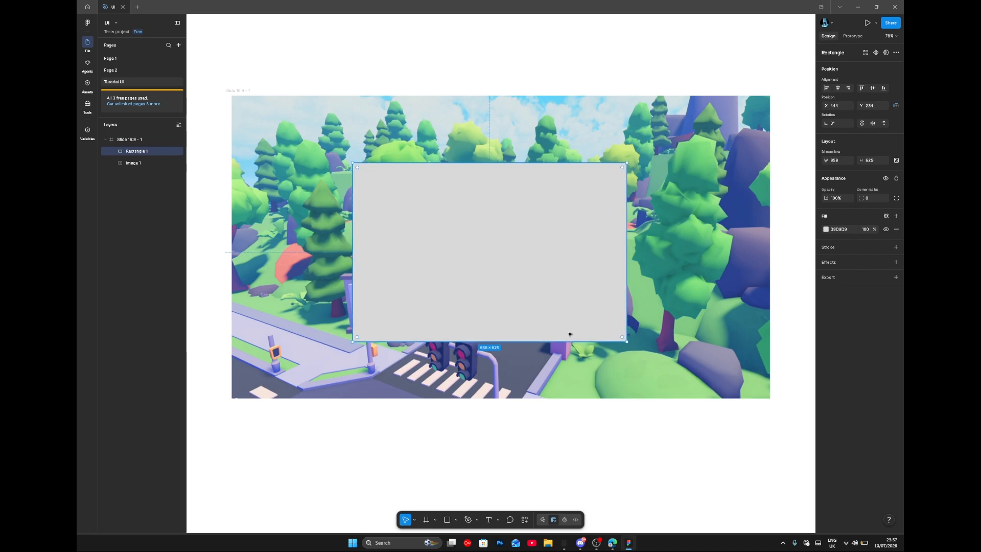
pyautogui.moveTo(572, 351); pyautogui.dragTo(576, 346)
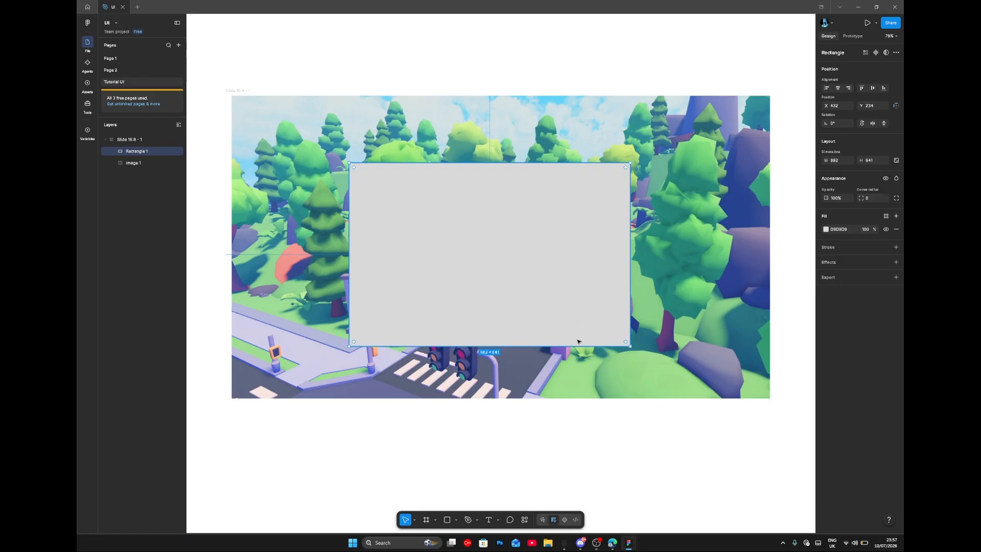
pyautogui.moveTo(585, 345); pyautogui.dragTo(585, 352)
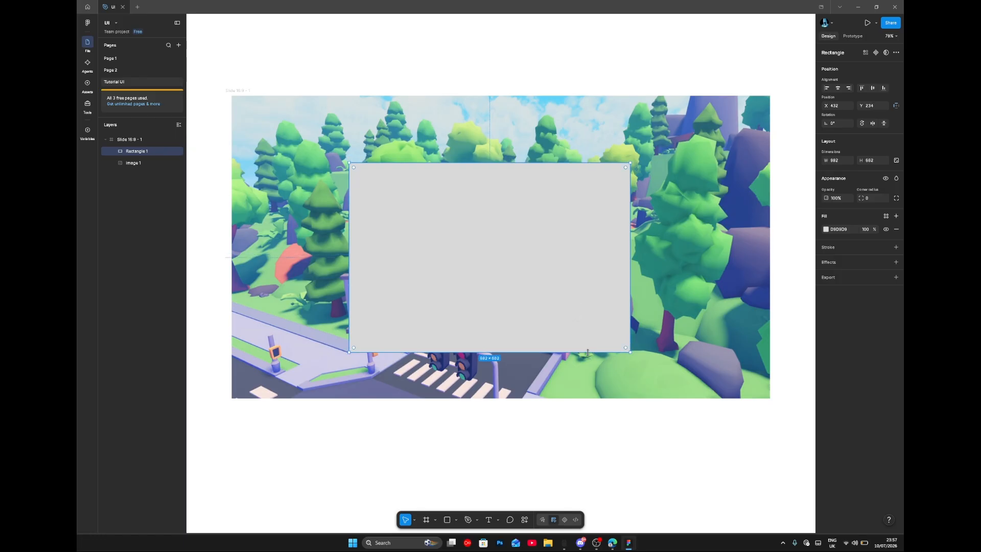
pyautogui.moveTo(587, 284); pyautogui.dragTo(584, 298)
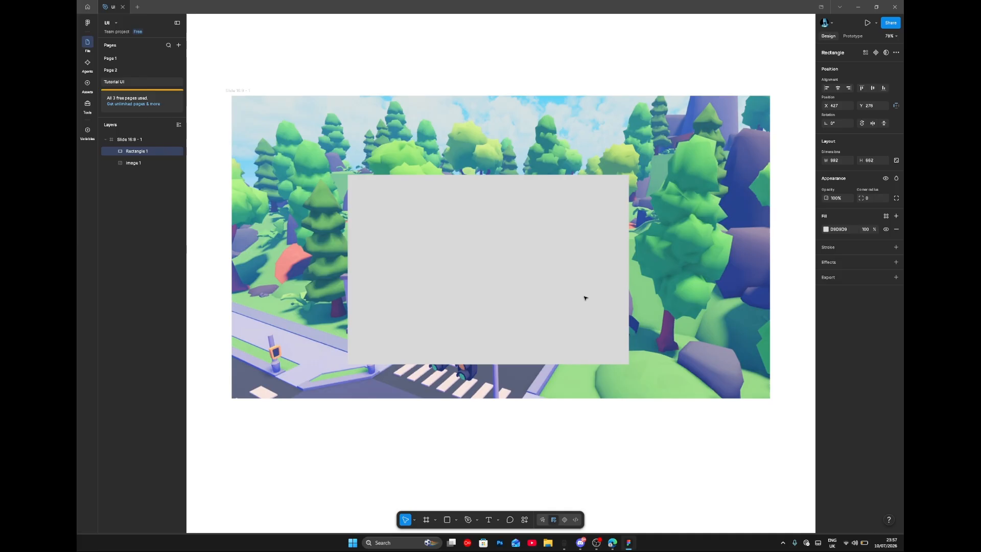
# Step: Change the grey rectangle's fill to black (000000) at 70% opacity
pyautogui.click(826, 229)
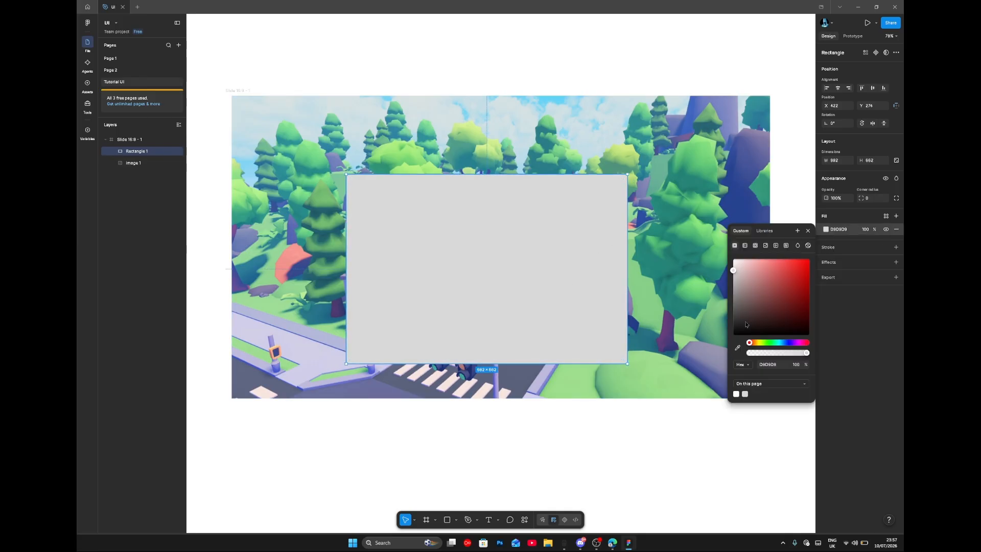
pyautogui.moveTo(746, 324); pyautogui.dragTo(733, 335)
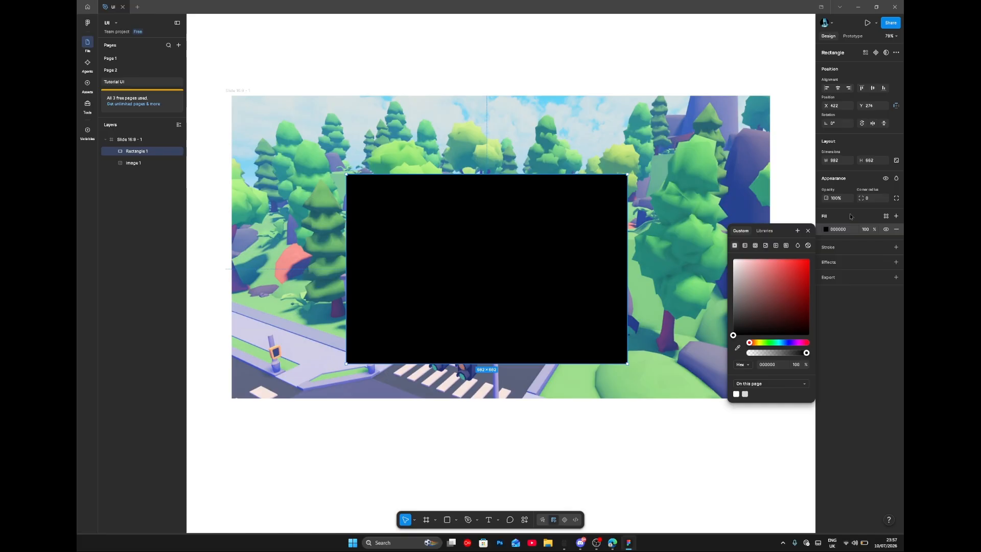
pyautogui.click(864, 229)
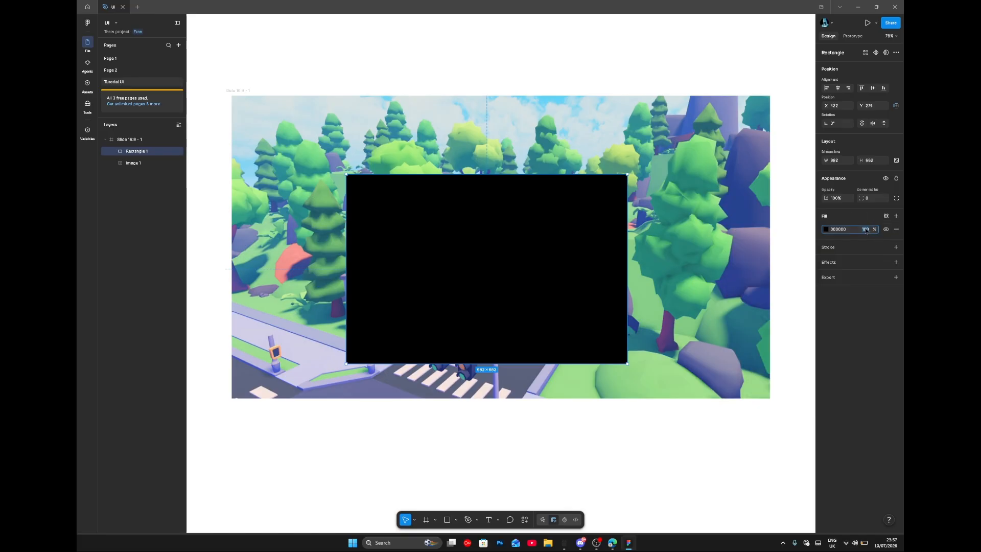
pyautogui.write('70')
pyautogui.press('Return')
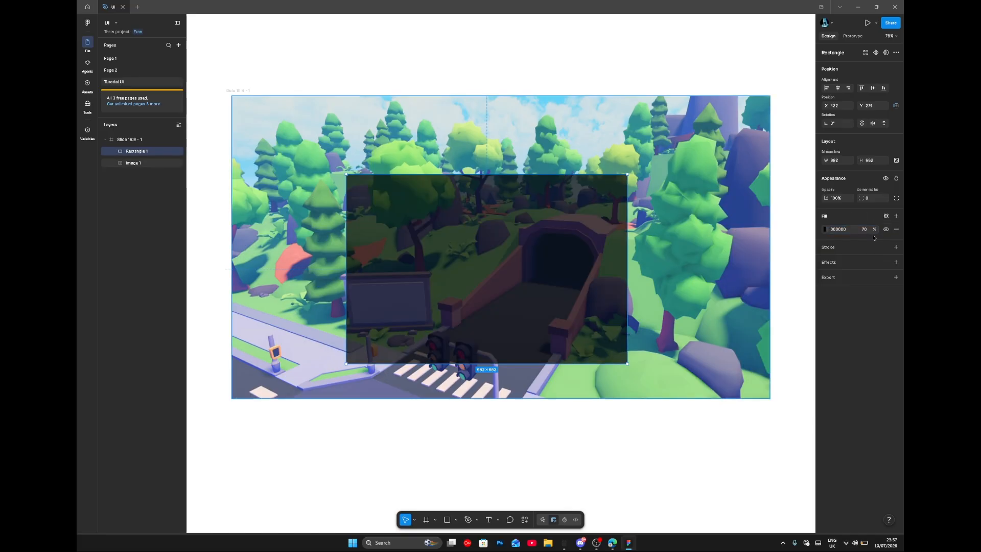
# Step: Add a black stroke to the dark rectangle, positioned outside with a weight of 5
pyautogui.click(895, 247)
pyautogui.click(825, 260)
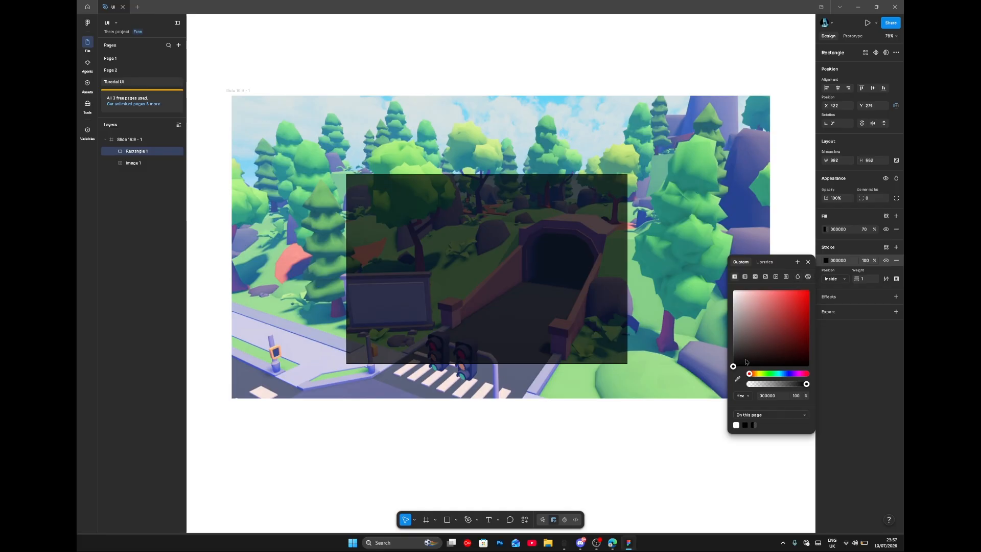
pyautogui.click(834, 279)
pyautogui.click(837, 286)
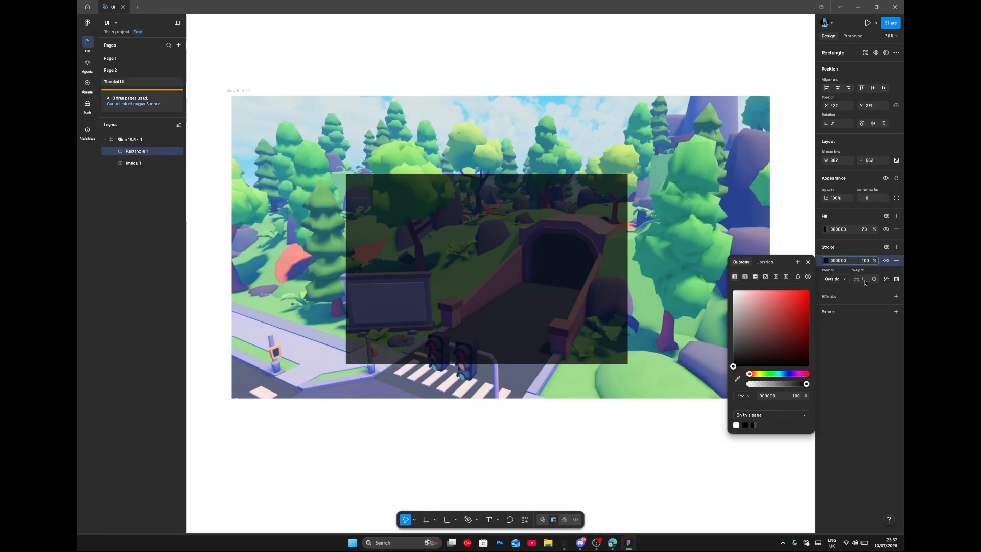
pyautogui.click(863, 279)
pyautogui.write('5')
pyautogui.press('Return')
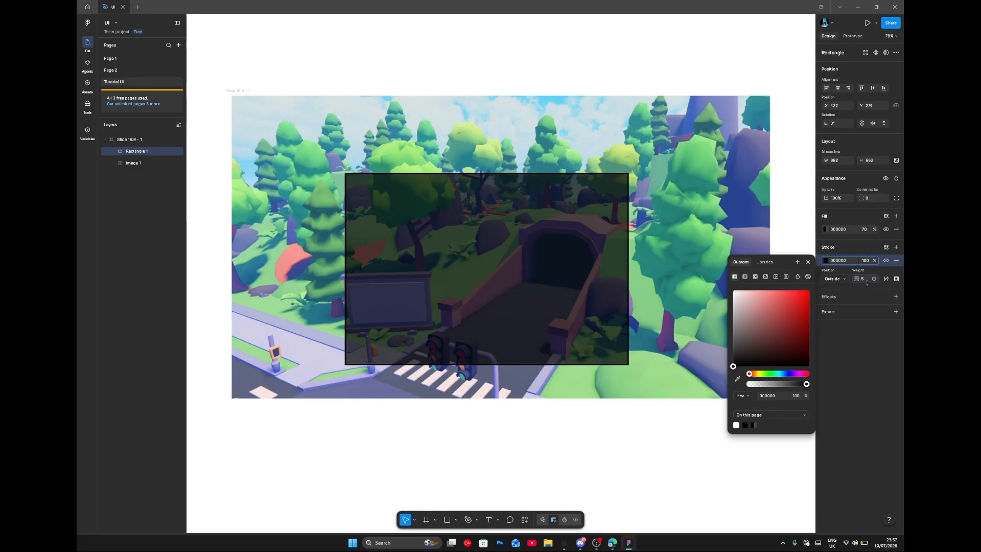
pyautogui.click(860, 353)
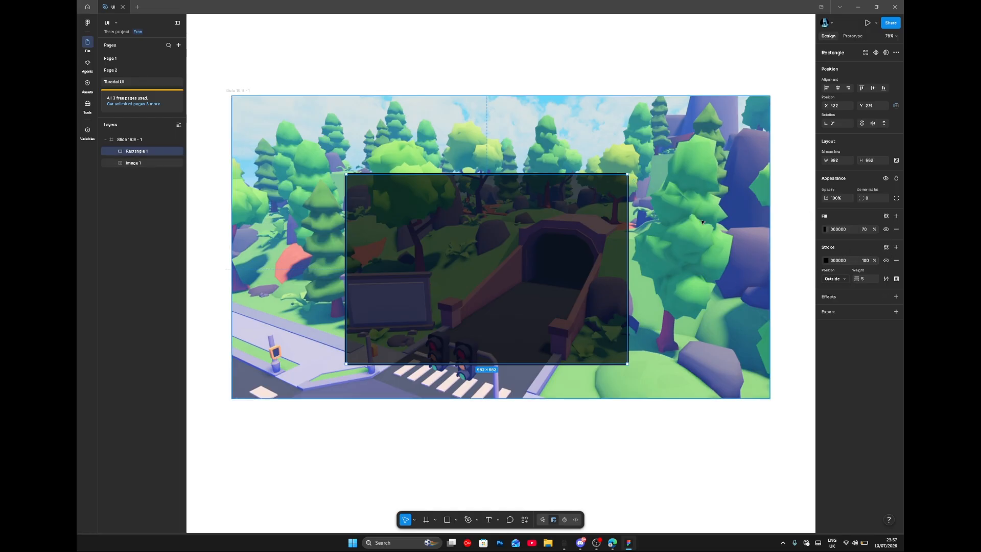
# Step: Move the dark rectangle's layer out of the slide frame to above it, and centre the rectangle horizontally over the background
pyautogui.click(638, 195)
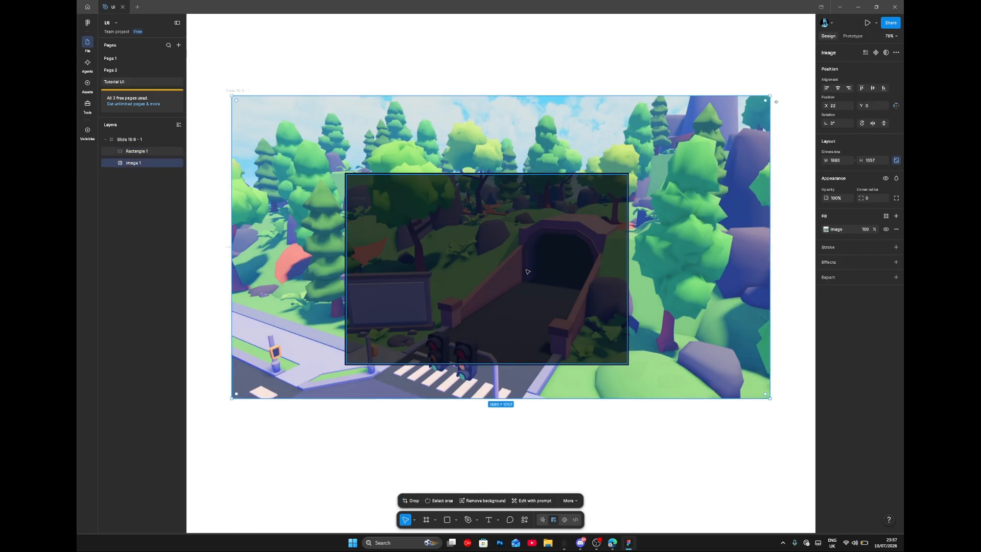
pyautogui.moveTo(145, 155); pyautogui.dragTo(134, 137)
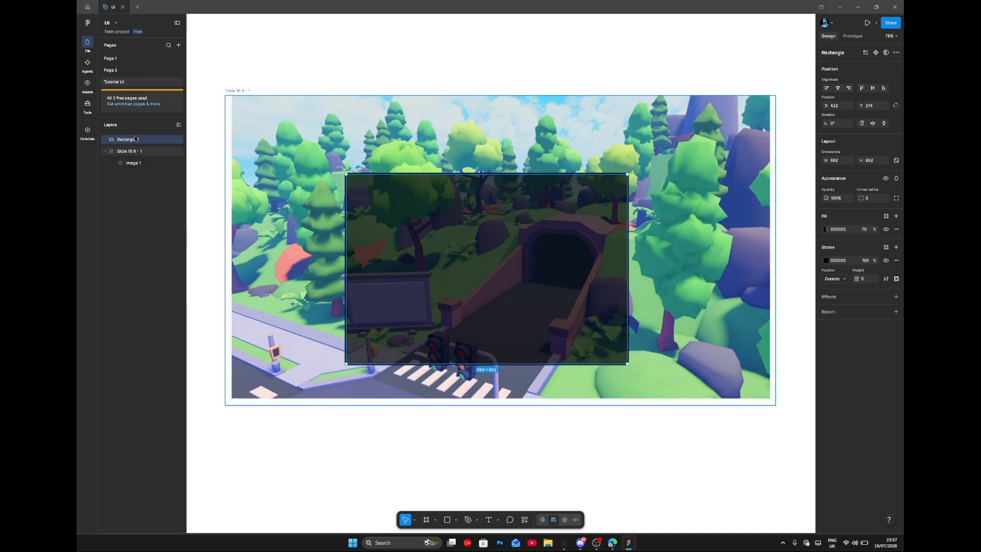
pyautogui.click(106, 152)
pyautogui.moveTo(496, 253); pyautogui.dragTo(511, 252)
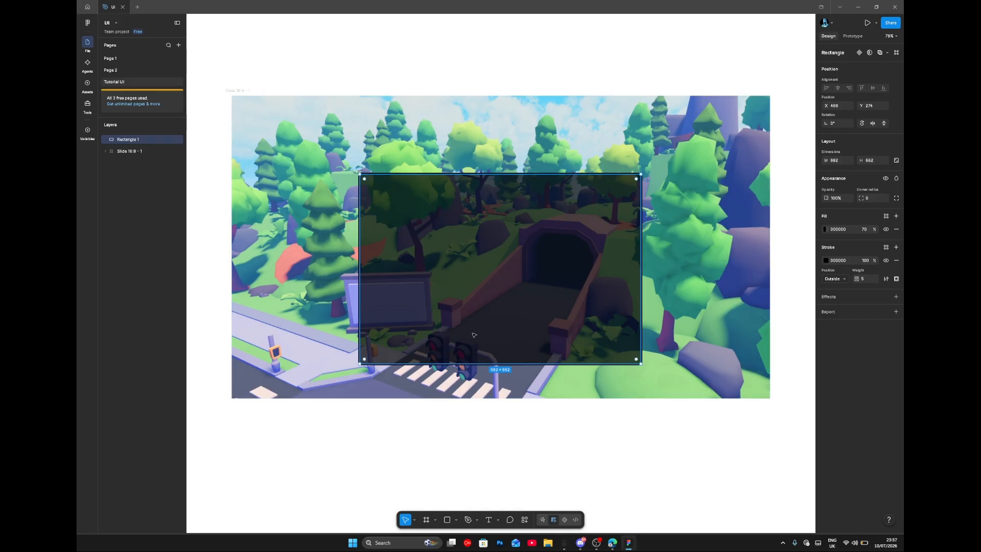
# Step: Draw a header rectangle above the dark panel's upper left part and enlarge it to about 680 × 79
pyautogui.click(447, 519)
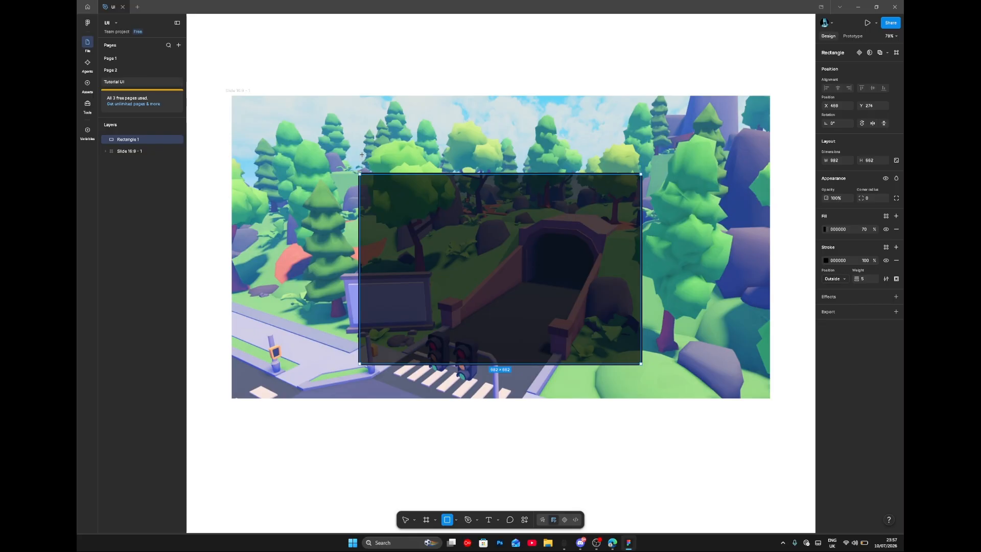
pyautogui.moveTo(362, 154)
pyautogui.mouseDown()
pyautogui.moveTo(640, 171)
pyautogui.moveTo(508, 182)
pyautogui.moveTo(520, 173)
pyautogui.mouseUp()
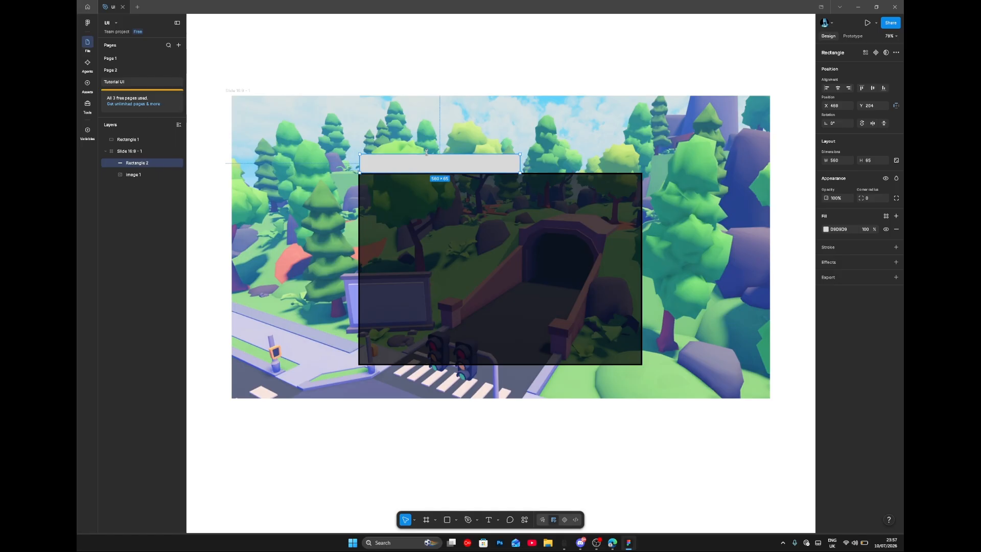
pyautogui.moveTo(426, 152); pyautogui.dragTo(424, 150)
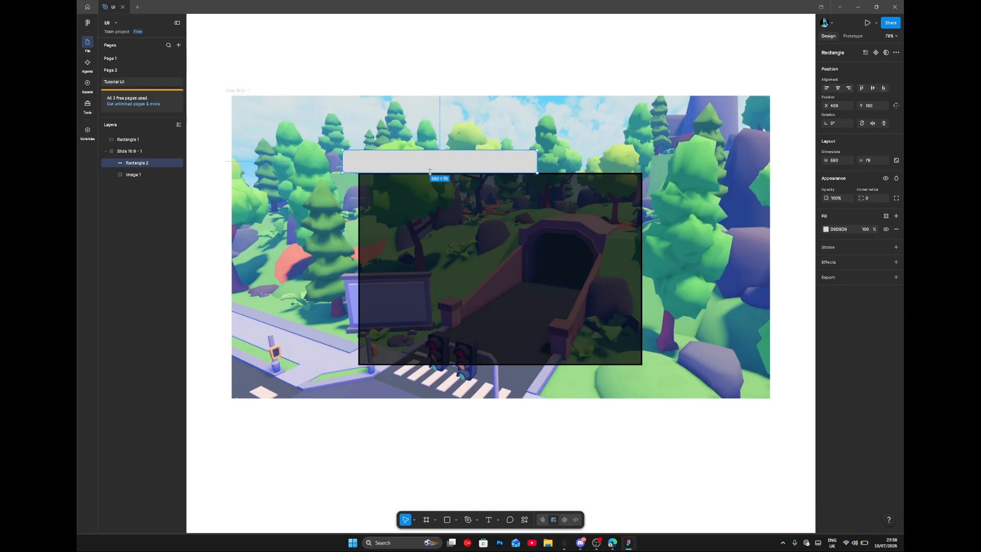
# Step: Edit the header rectangle's vector points and slant its right end, shifting the lower corner outward and the upper corner inward
pyautogui.scroll(5, 430, 171)
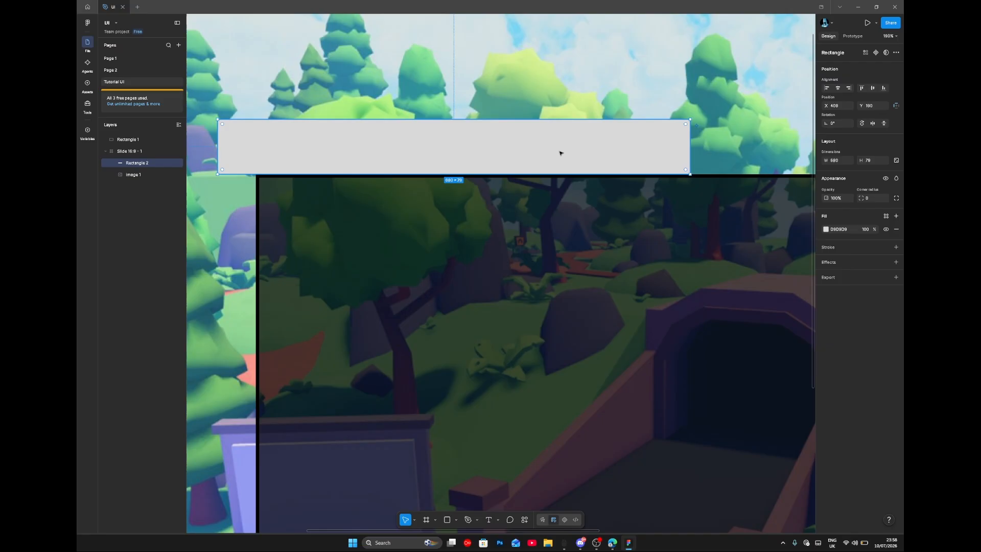
pyautogui.doubleClick(559, 151)
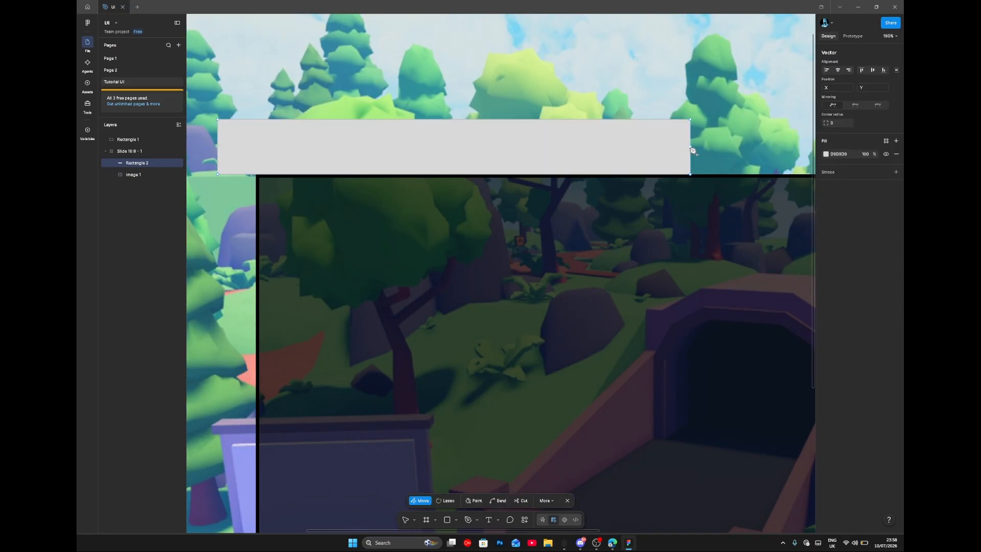
pyautogui.moveTo(690, 148); pyautogui.dragTo(690, 147)
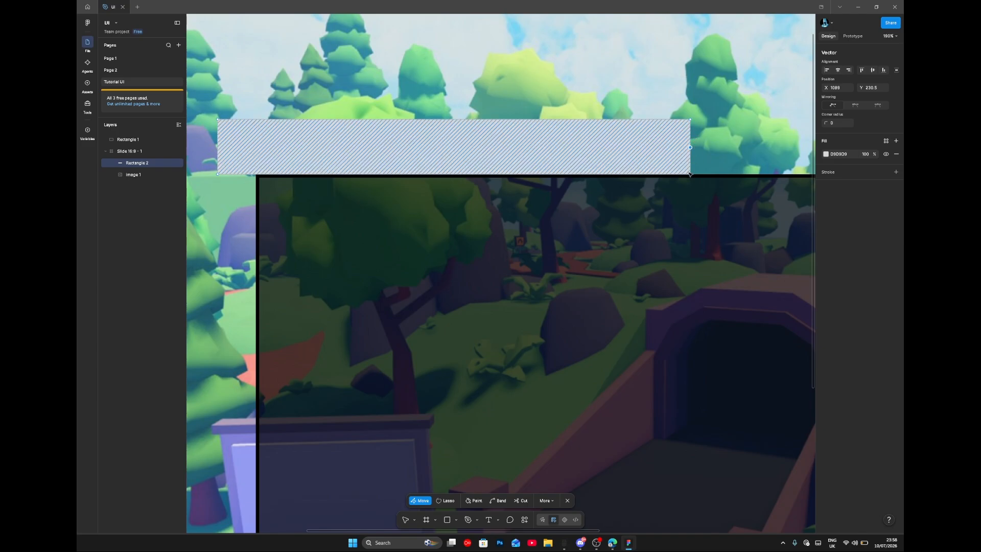
pyautogui.moveTo(690, 174); pyautogui.dragTo(705, 176)
pyautogui.hotkey('ctrl', 'z')
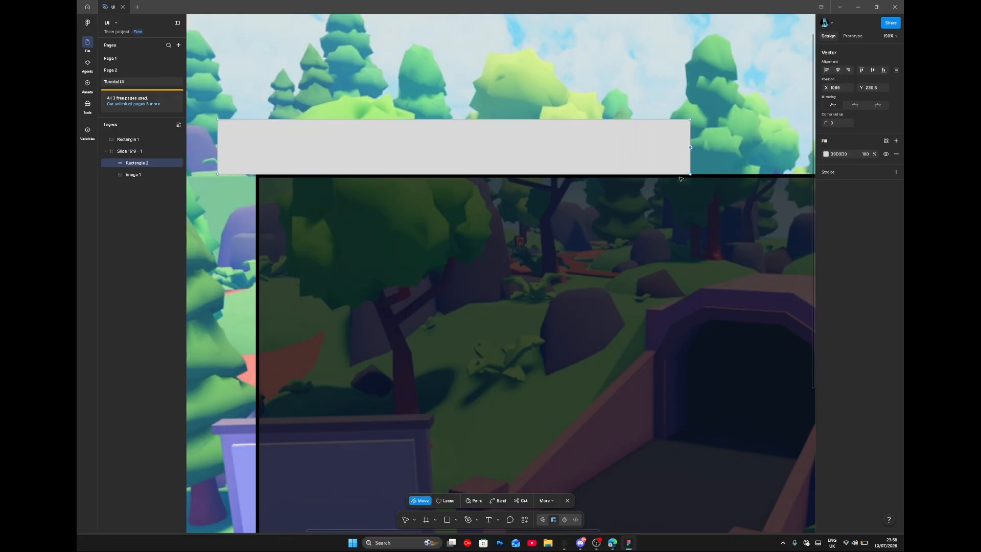
pyautogui.moveTo(690, 175); pyautogui.dragTo(707, 174)
pyautogui.moveTo(690, 121); pyautogui.dragTo(676, 122)
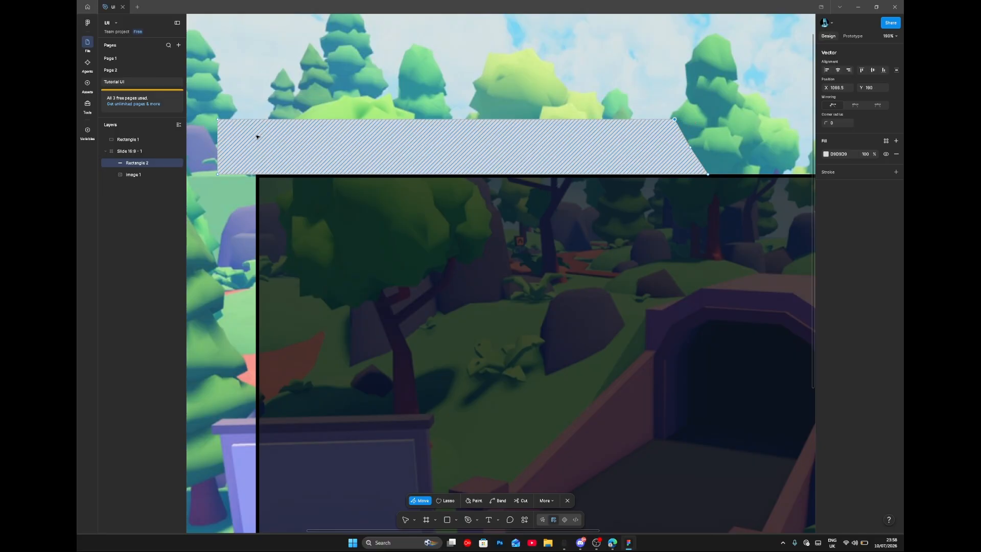
# Step: Slant the header's left end by shifting its upper corner outward and lower corner inward, making the shape about 727 × 80.5
pyautogui.moveTo(218, 121); pyautogui.dragTo(203, 110)
pyautogui.moveTo(219, 176); pyautogui.dragTo(243, 173)
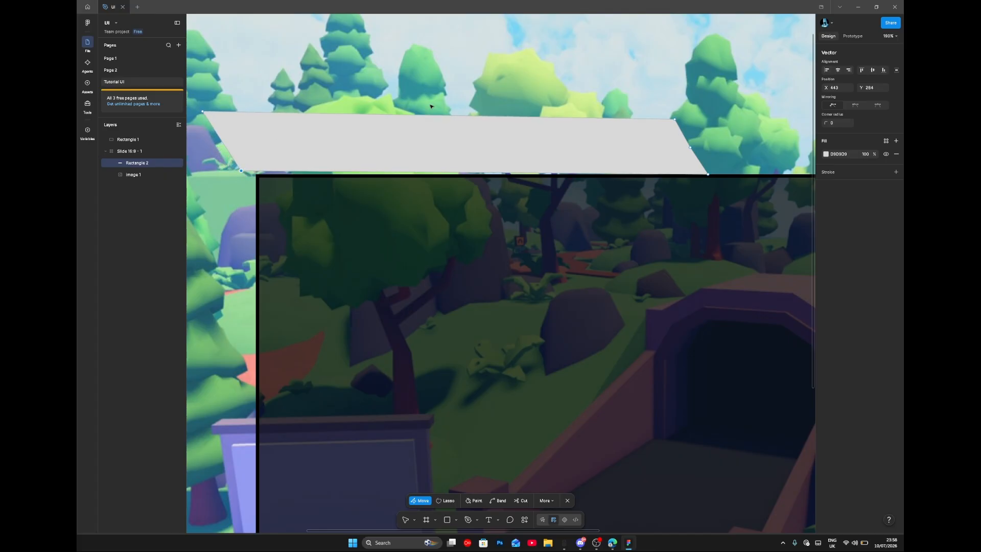
pyautogui.press('Escape')
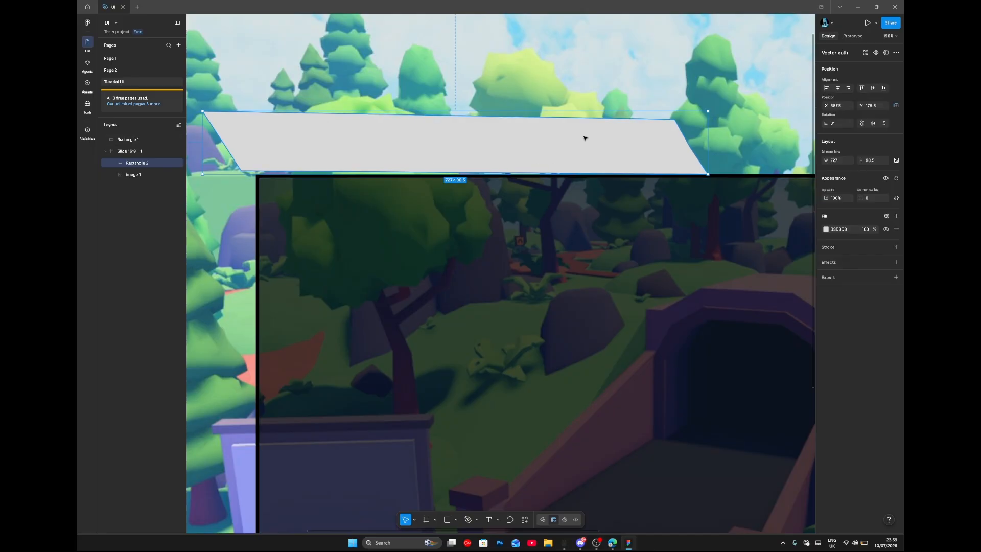
# Step: Move the slanted header against the dark panel's upper edge and rotate it to about 0.08°
pyautogui.moveTo(584, 138); pyautogui.dragTo(576, 129)
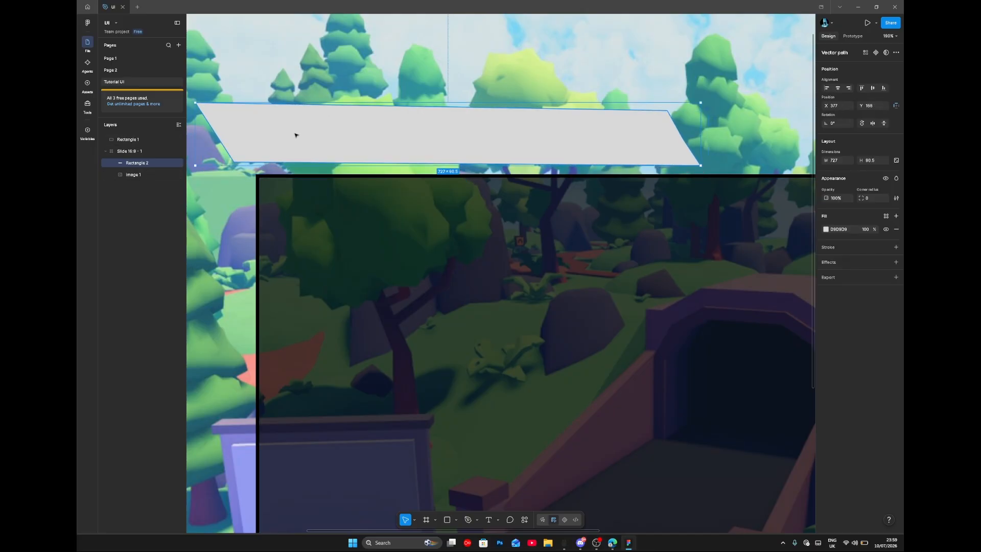
pyautogui.moveTo(295, 136); pyautogui.dragTo(312, 143)
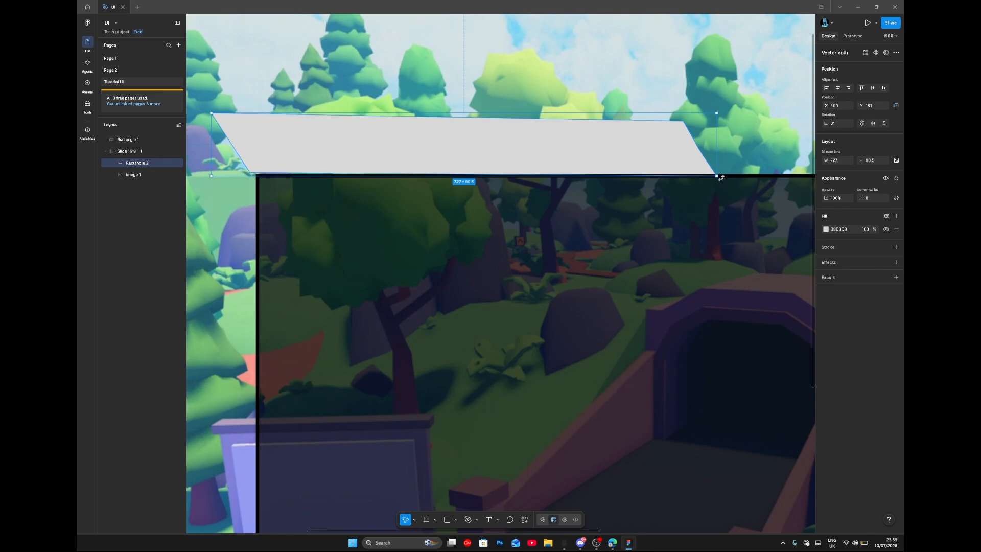
pyautogui.moveTo(721, 177); pyautogui.dragTo(722, 171)
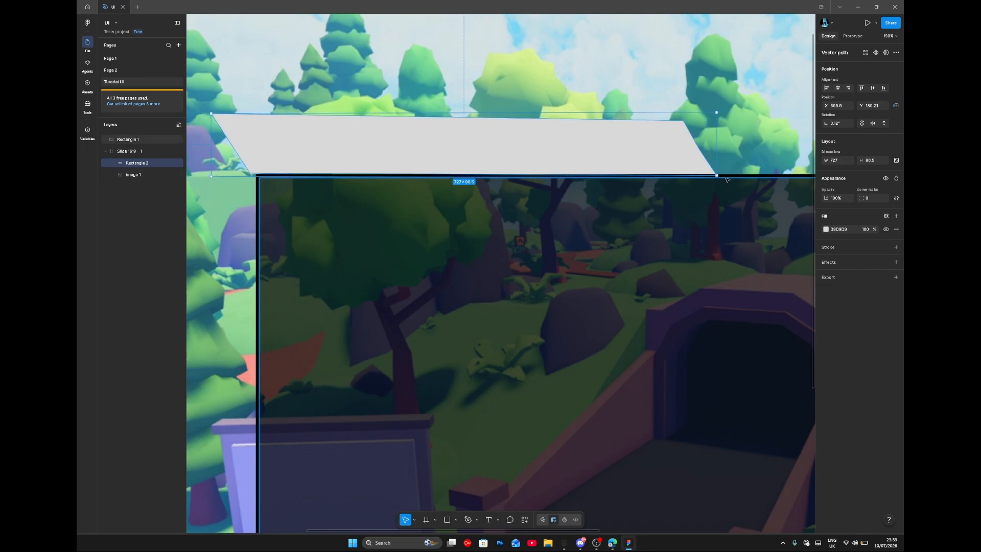
pyautogui.moveTo(642, 158); pyautogui.dragTo(641, 161)
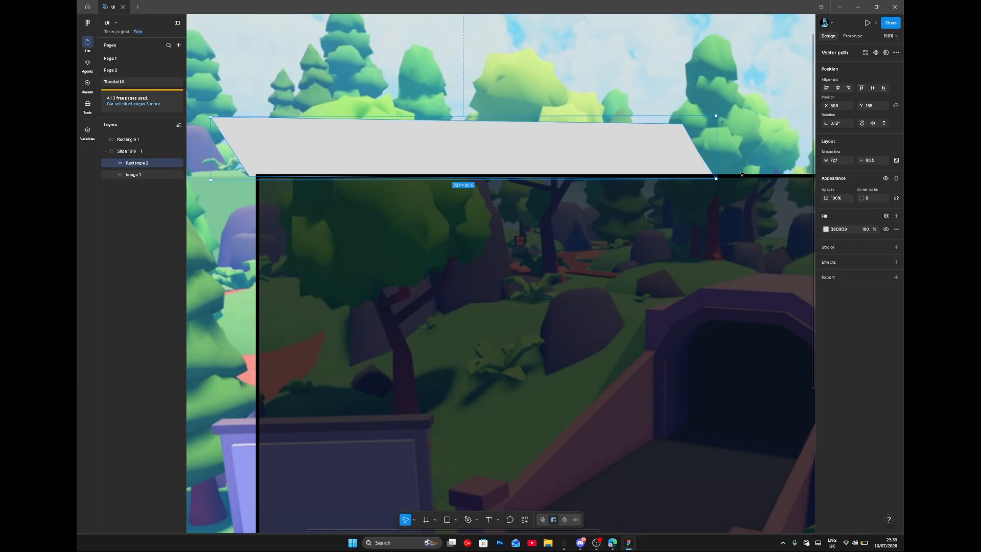
pyautogui.moveTo(716, 180); pyautogui.dragTo(716, 182)
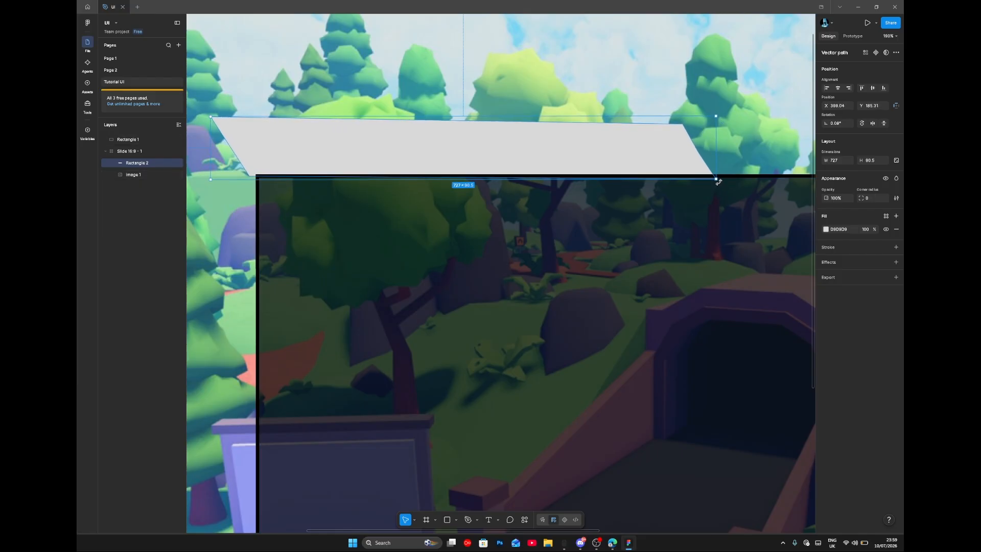
# Step: Nudge the slanted header up to Y 182.31 so its base meets the panel's black border
pyautogui.press('Up')
pyautogui.press('Up')
pyautogui.press('Up')
pyautogui.press('Up')
pyautogui.press('Up')
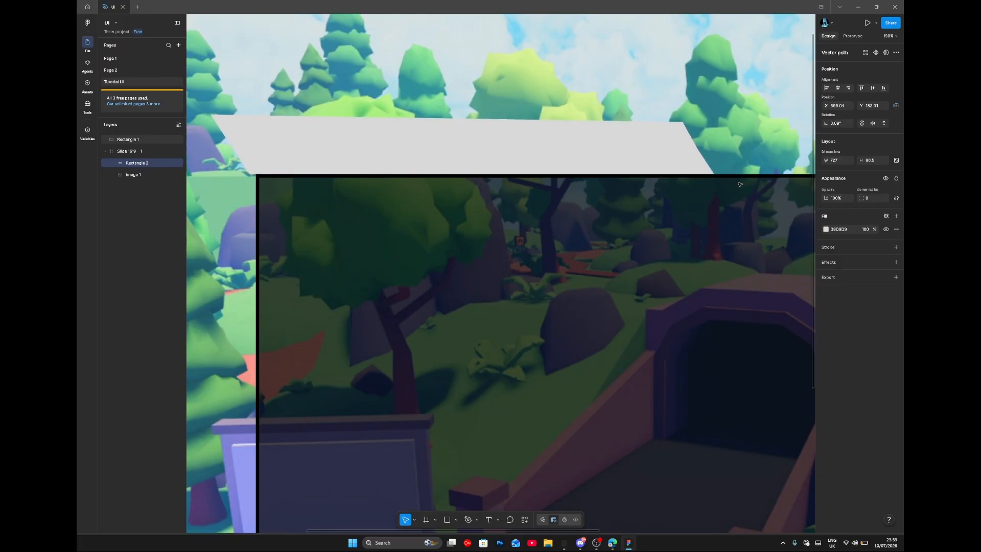
pyautogui.press('Down')
# Step: Nudge the slanted header up to Y 181.28 along the dark panel's upper border
pyautogui.scroll(10, 657, 170)
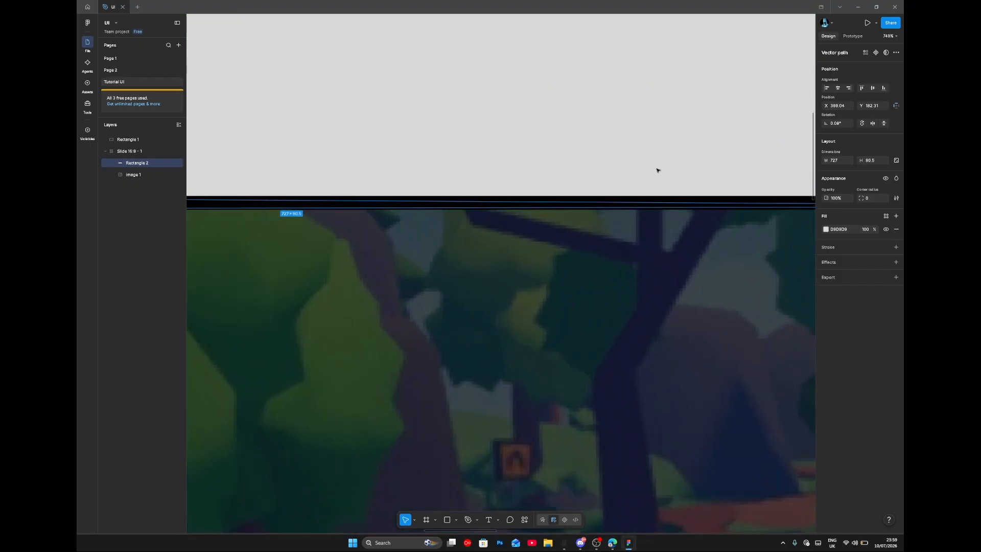
pyautogui.scroll(6, 657, 170)
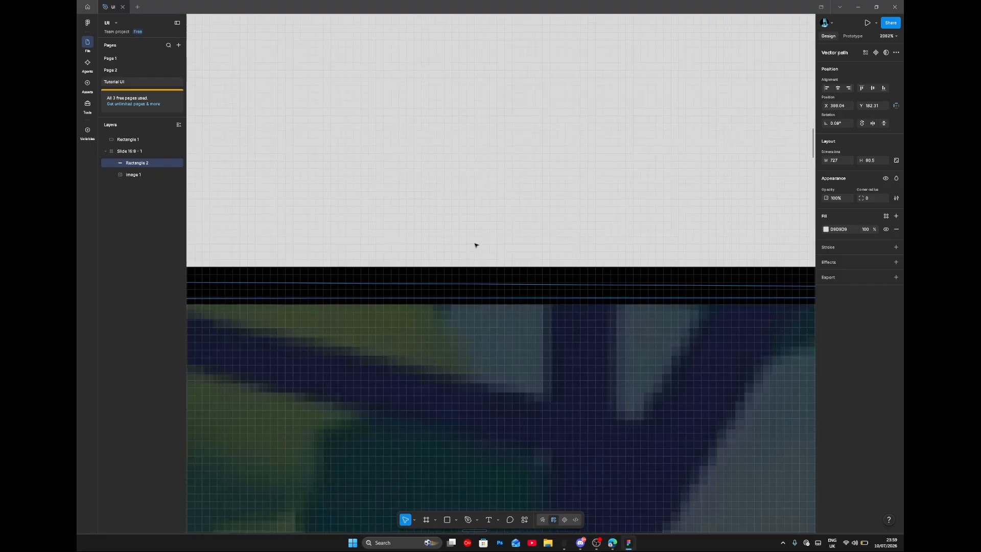
pyautogui.scroll(-8, 475, 246)
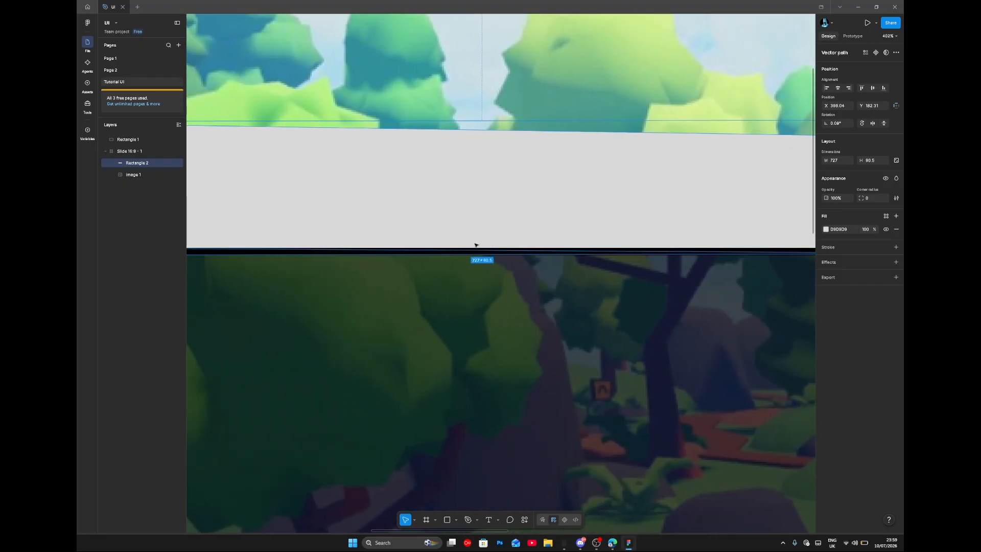
pyautogui.hscroll(-5, 475, 245)
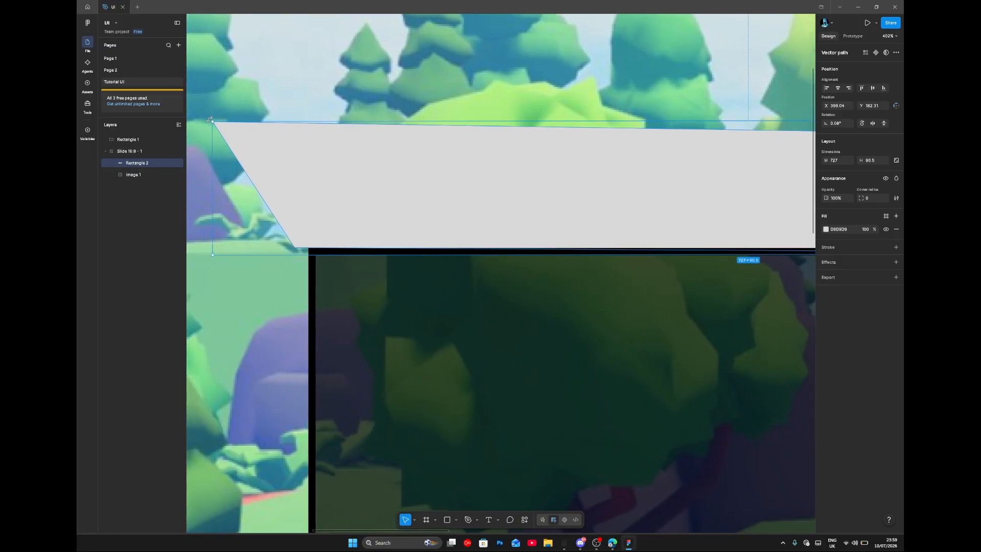
pyautogui.moveTo(209, 122); pyautogui.dragTo(208, 119)
pyautogui.scroll(-5, 390, 115)
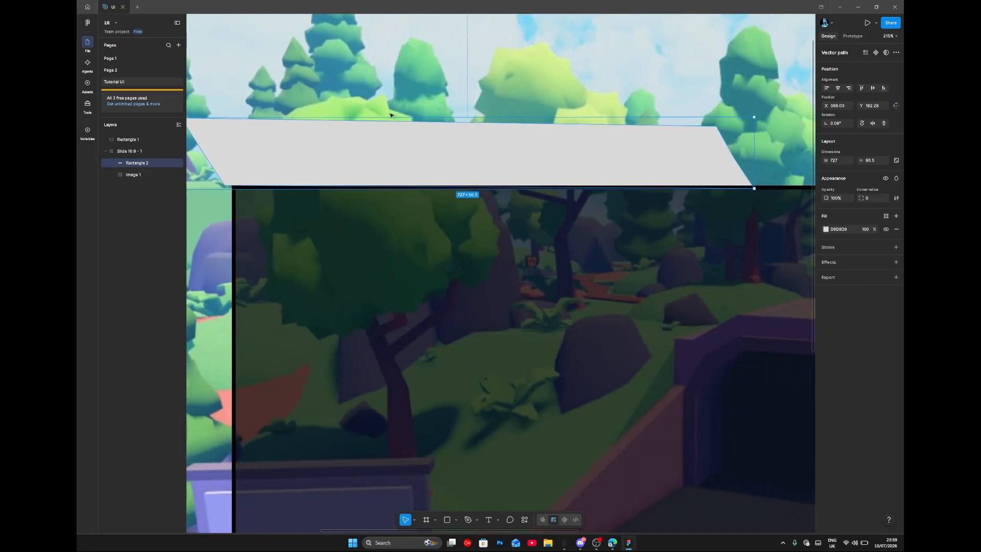
pyautogui.press('Up')
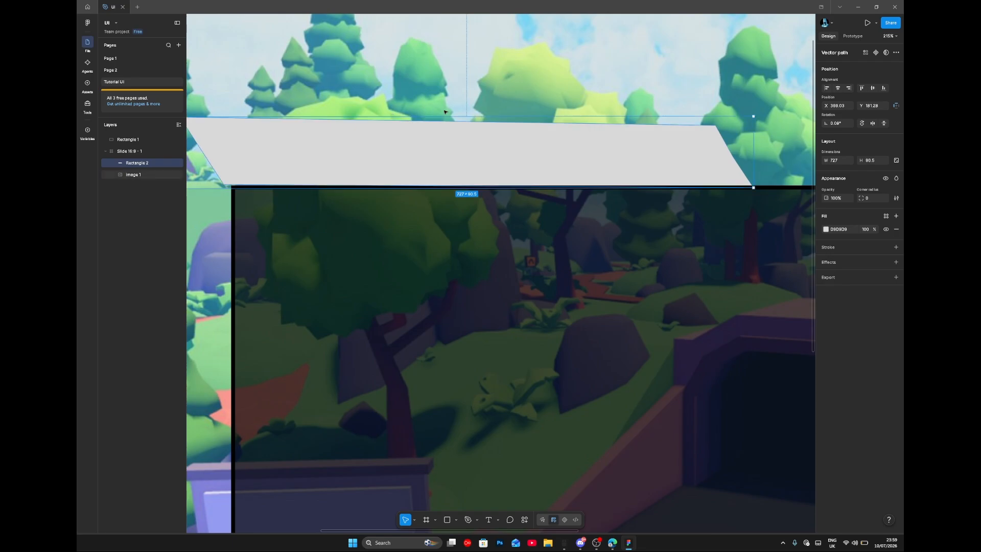
# Step: Rotate the slanted header slightly to 0.55° so its base runs level with the dark panel's upper border
pyautogui.scroll(5, 442, 115)
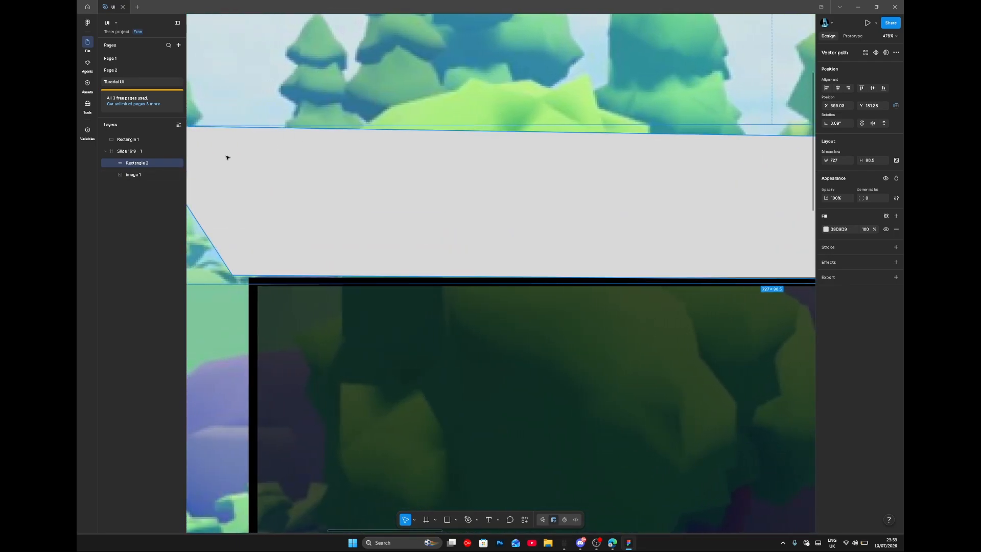
pyautogui.hscroll(-3, 226, 155)
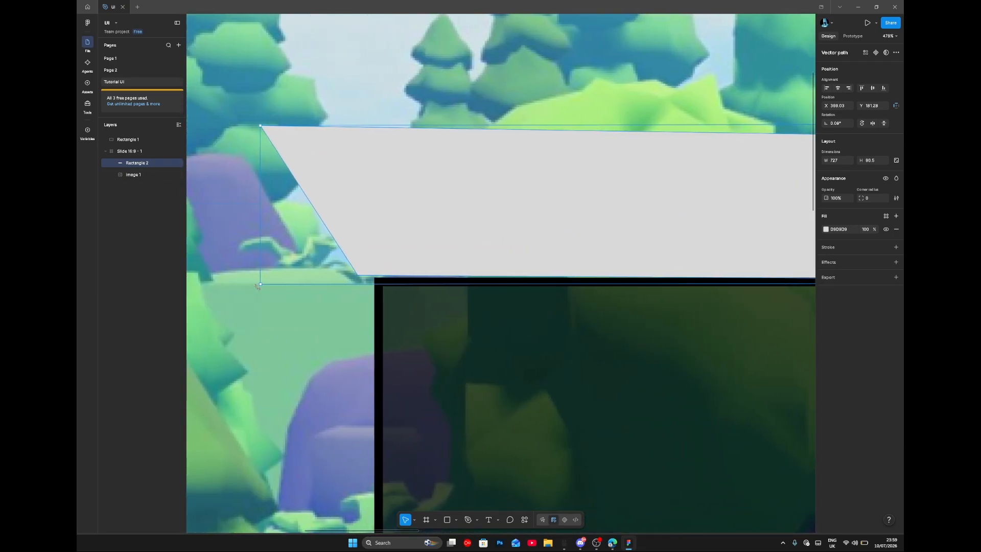
pyautogui.moveTo(257, 286); pyautogui.dragTo(259, 290)
pyautogui.scroll(-6, 564, 307)
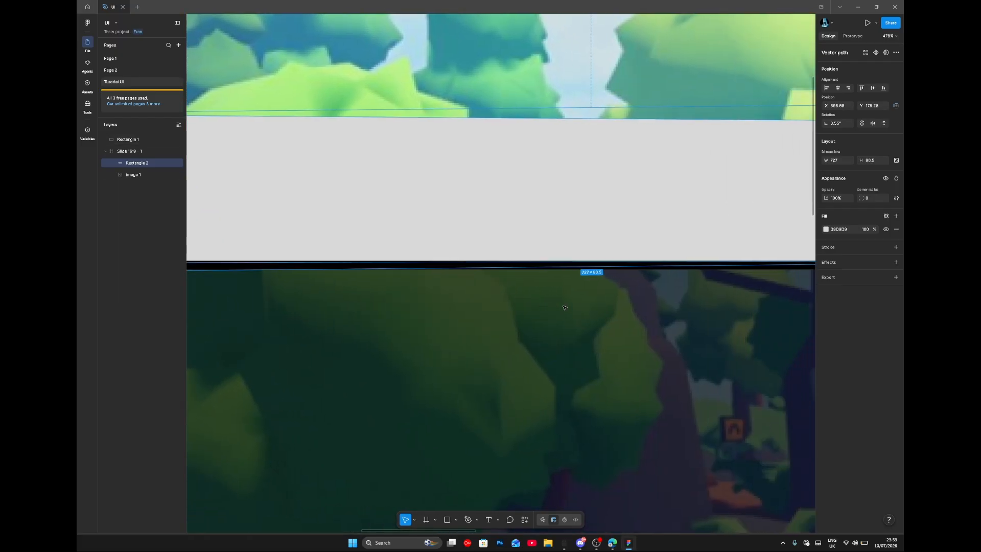
pyautogui.hscroll(1, 690, 247)
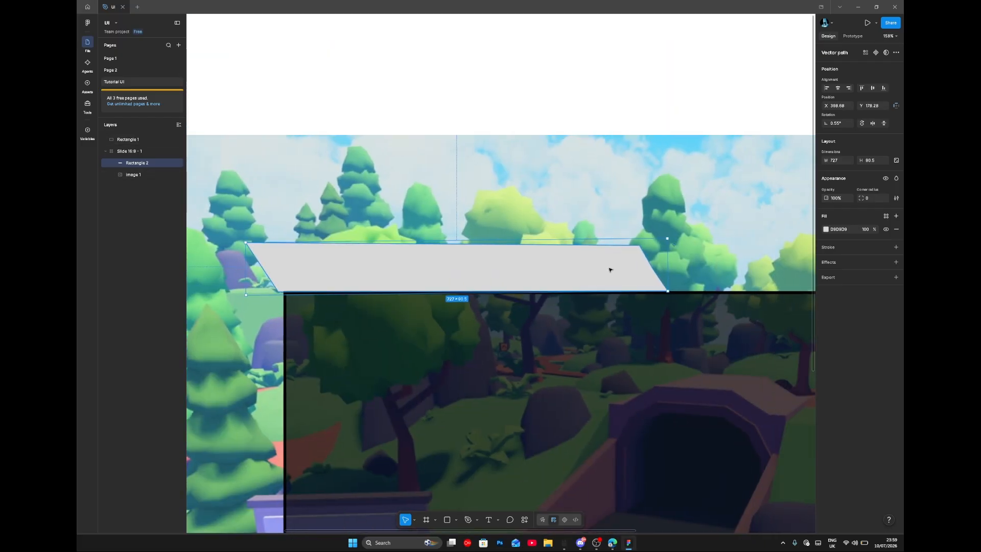
# Step: Change the header's fill to a linear gradient and set its 0% stop to light cyan 70E5FF
pyautogui.click(826, 230)
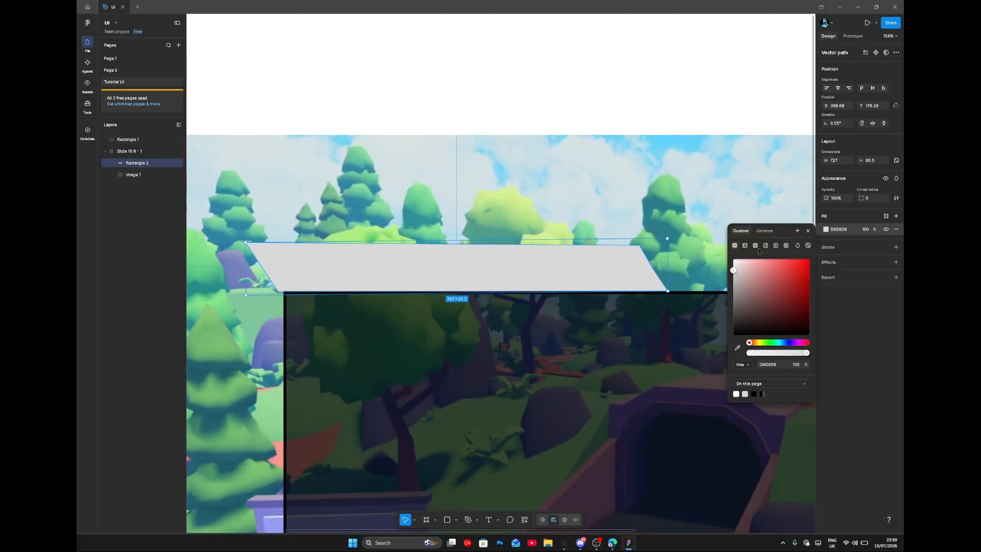
pyautogui.click(744, 247)
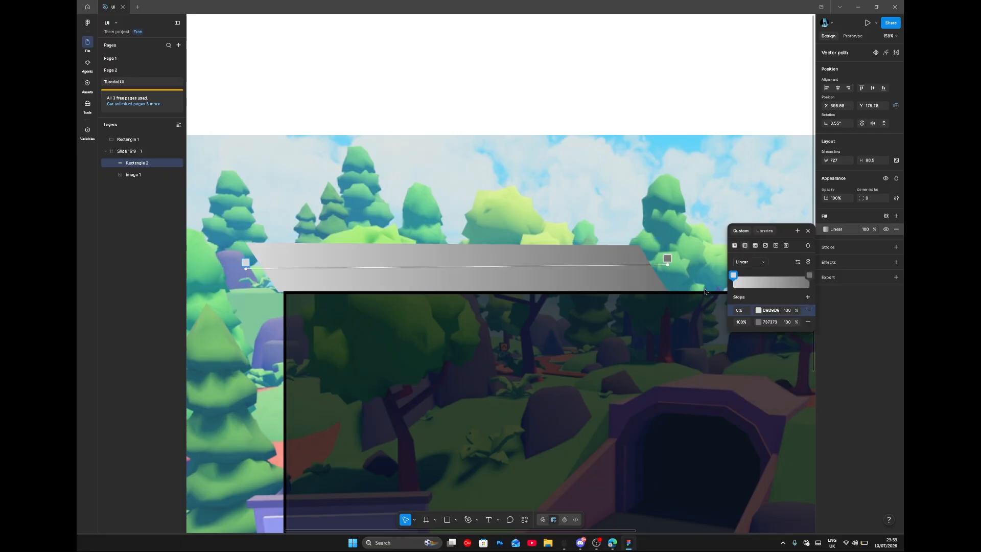
pyautogui.click(757, 310)
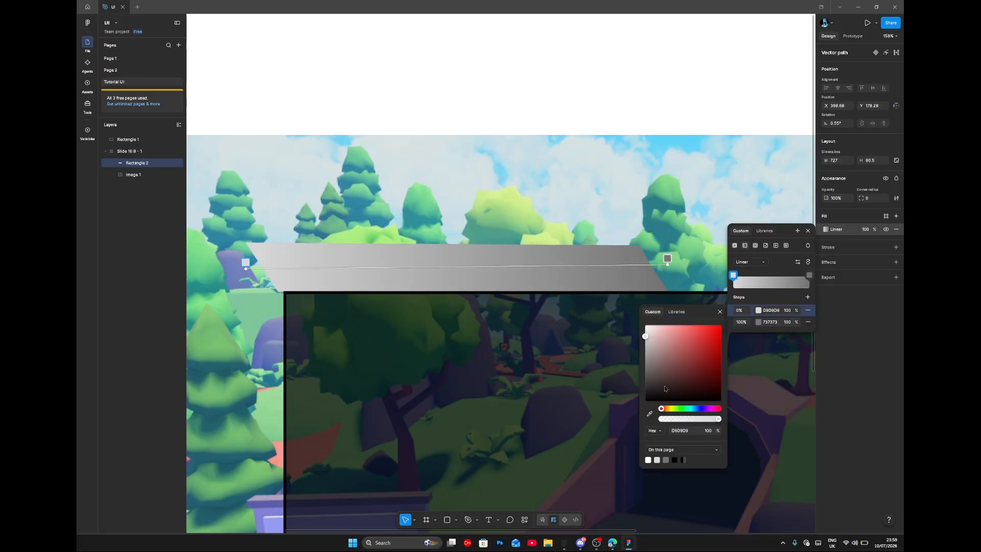
pyautogui.click(696, 410)
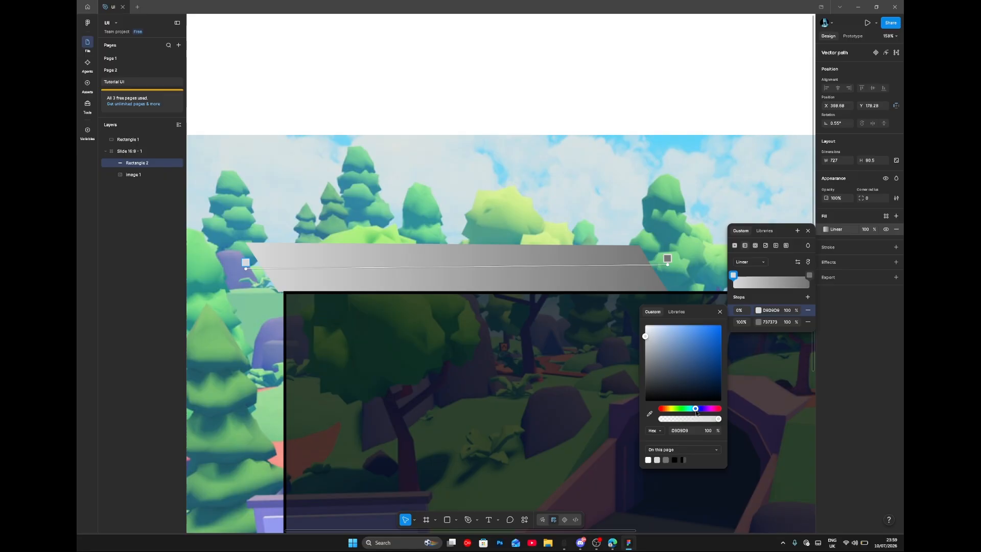
pyautogui.moveTo(693, 410); pyautogui.dragTo(692, 410)
pyautogui.click(684, 362)
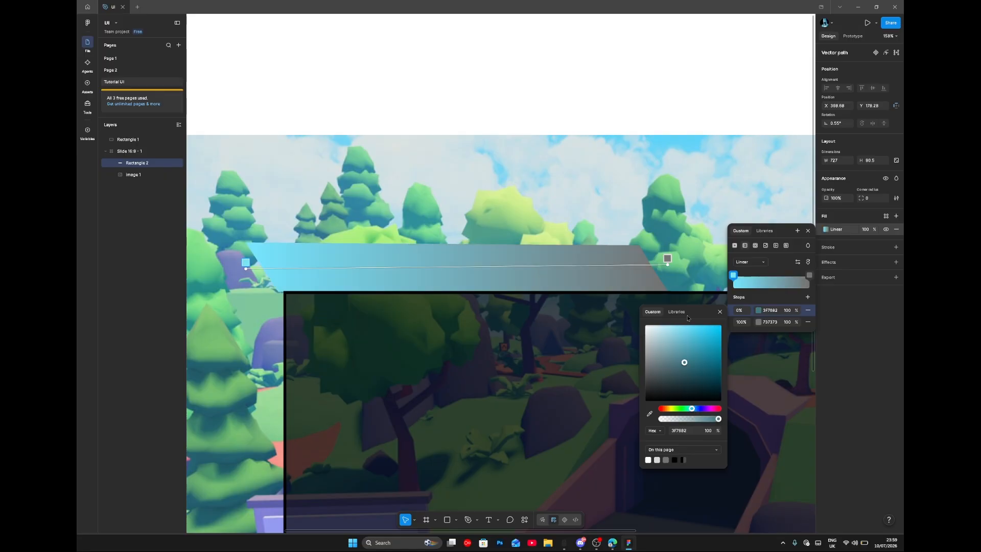
pyautogui.click(687, 325)
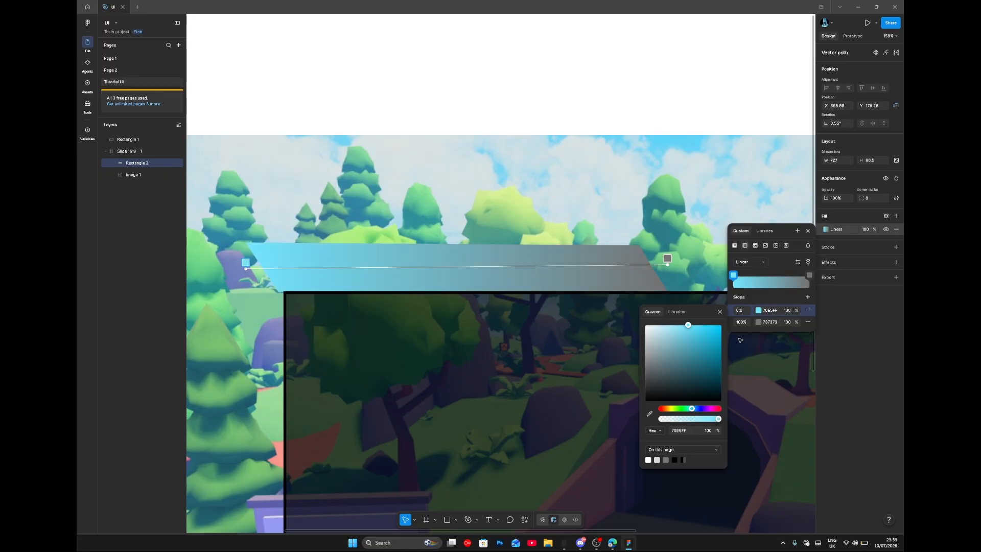
# Step: Set the header gradient's 100% stop to the brighter blue 35A4FF
pyautogui.click(760, 324)
pyautogui.click(695, 408)
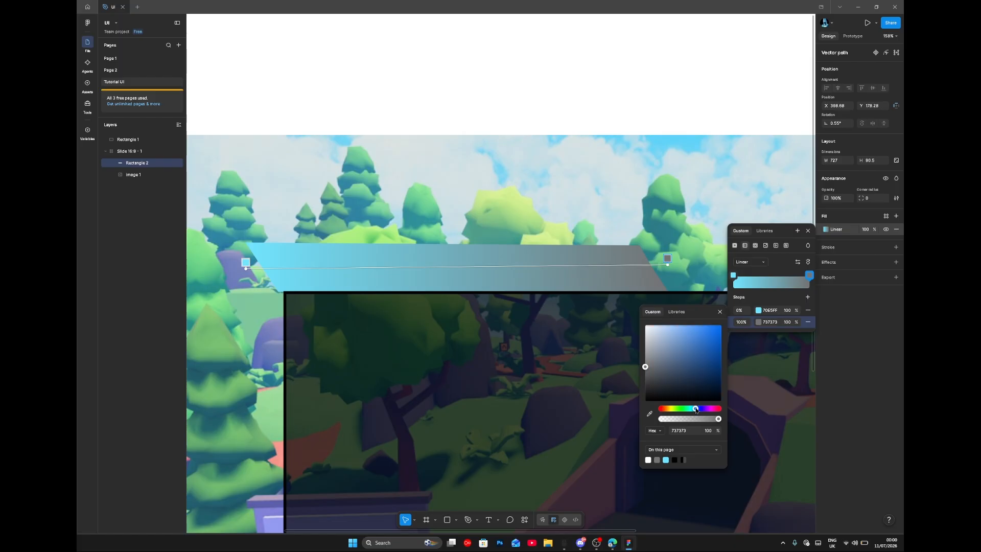
pyautogui.click(704, 325)
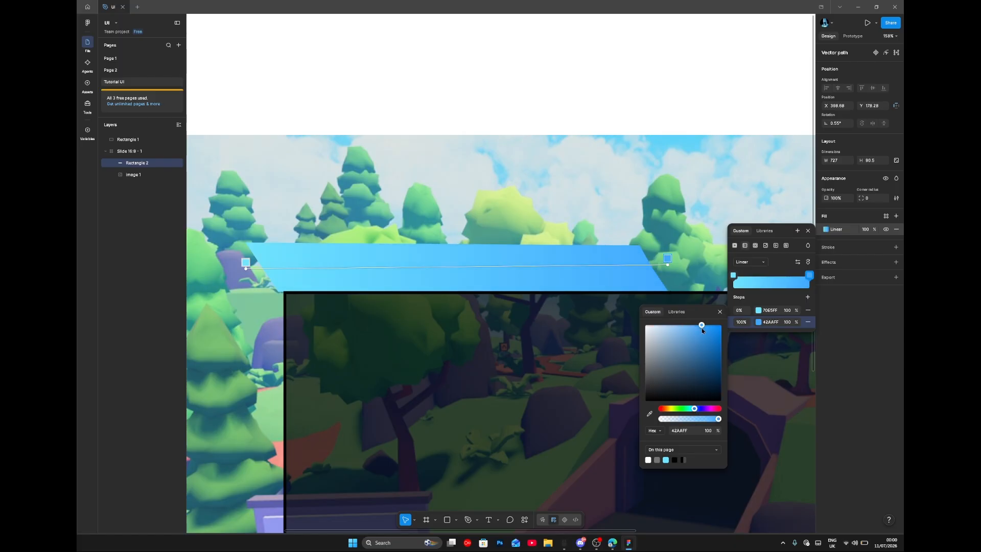
pyautogui.click(705, 326)
pyautogui.click(882, 340)
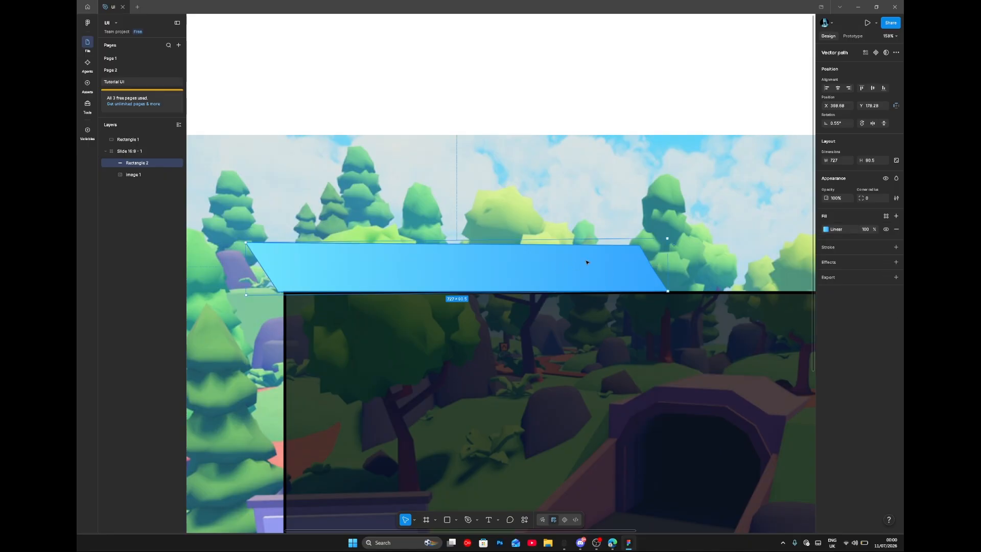
# Step: Rotate the header's gradient to run vertically, from light cyan at the upper edge to blue at the base
pyautogui.click(825, 229)
pyautogui.click(807, 262)
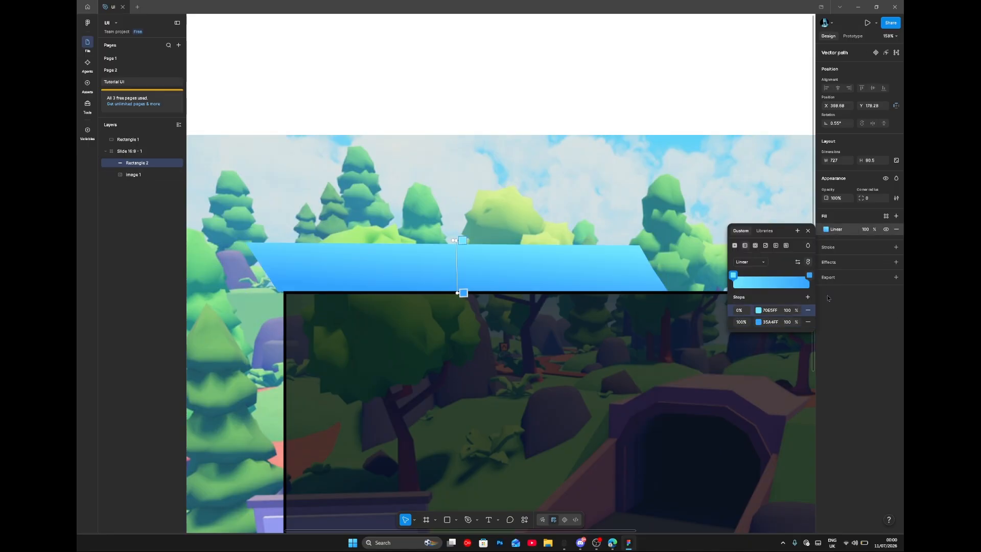
pyautogui.click(590, 263)
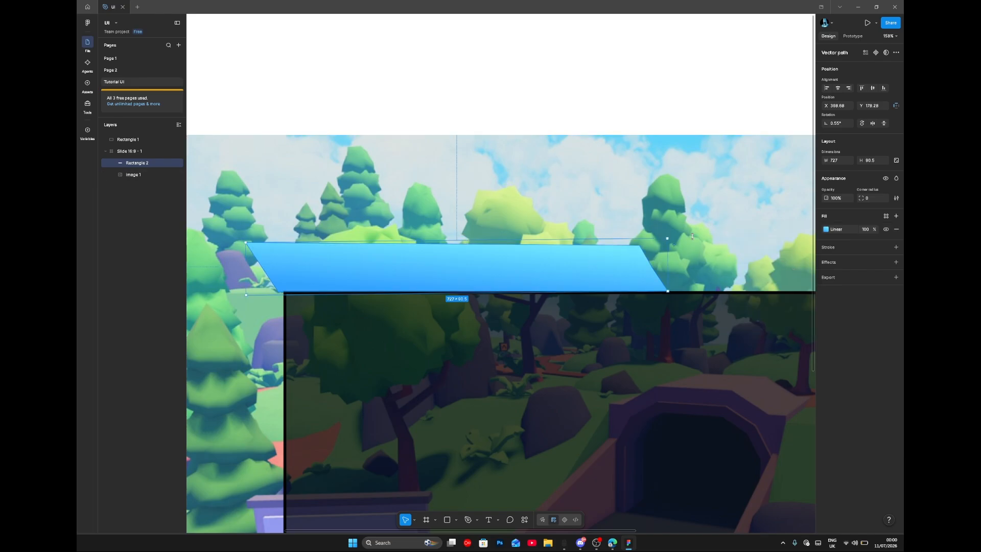
# Step: Move the gradient header up to Y 168.28, leaving a gap above the dark panel
pyautogui.scroll(5, 493, 270)
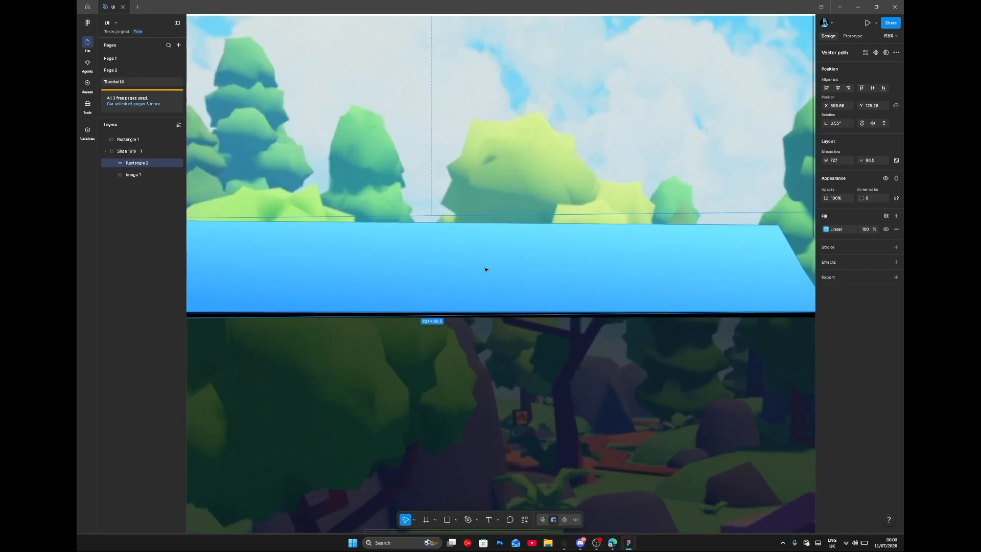
pyautogui.hotkey('shift', 'Up')
pyautogui.hotkey('shift', 'Up')
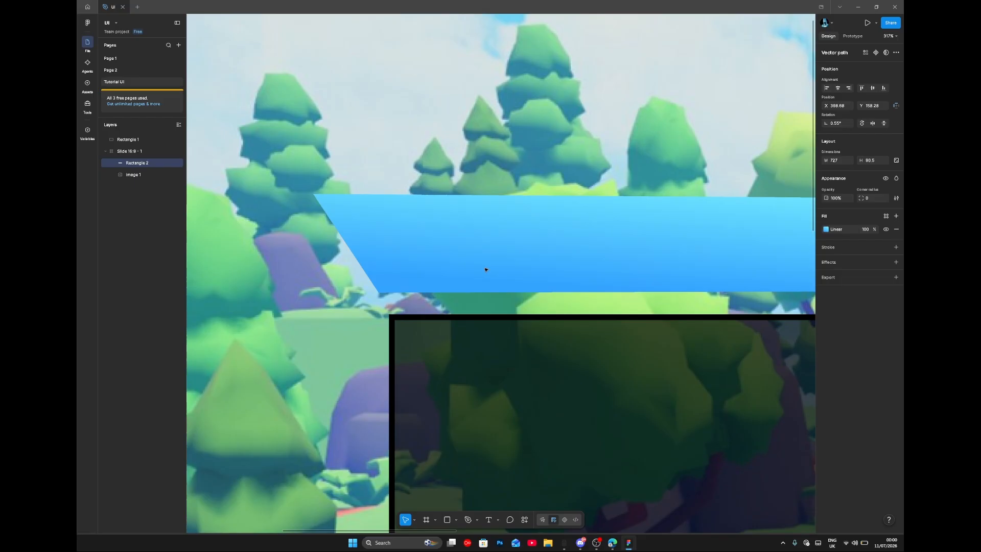
pyautogui.hotkey('shift', 'Down')
pyautogui.hscroll(1, 486, 269)
pyautogui.hscroll(3, 485, 269)
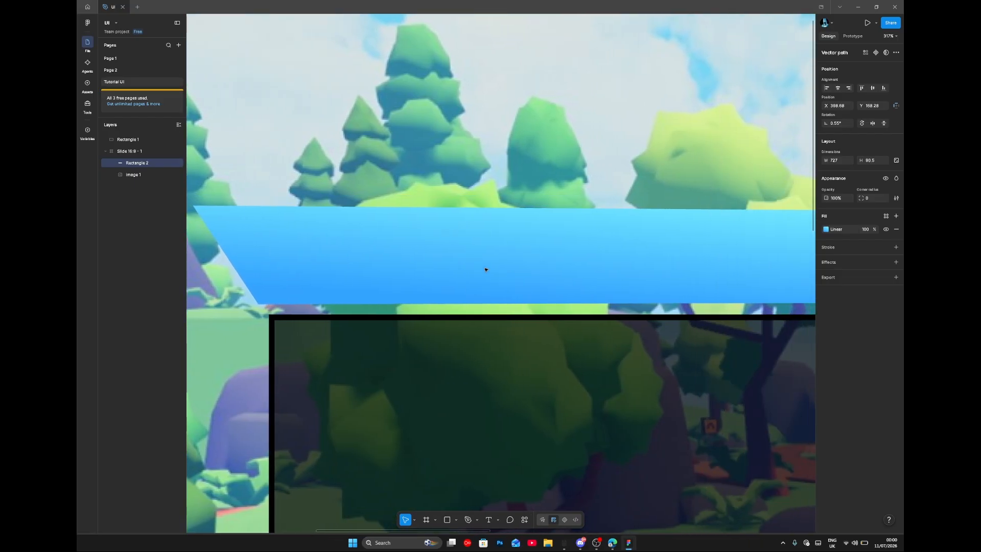
# Step: Duplicate the header, move the copy down to Y 178.28, and place it beneath the original in the layer order
pyautogui.hotkey('ctrl', 'd')
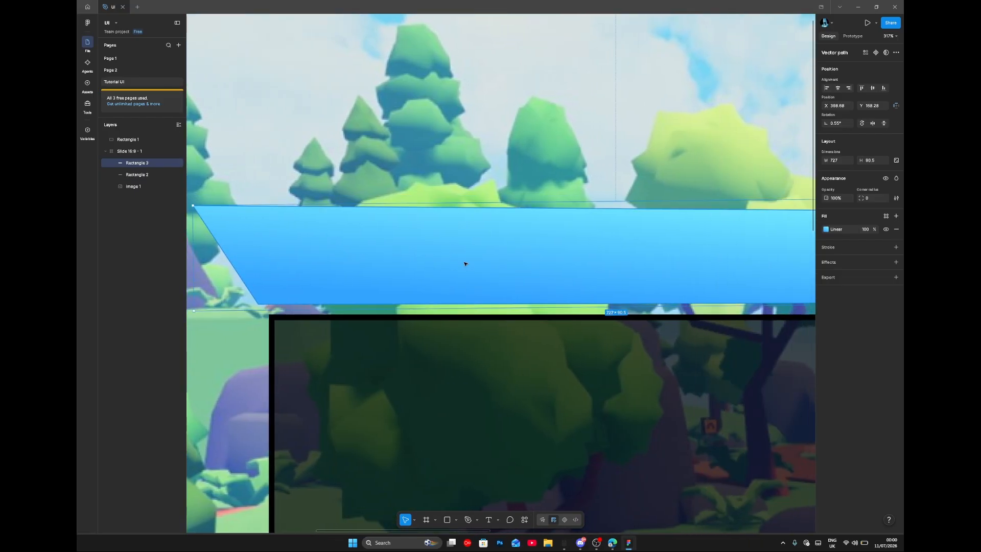
pyautogui.hotkey('shift', 'Down')
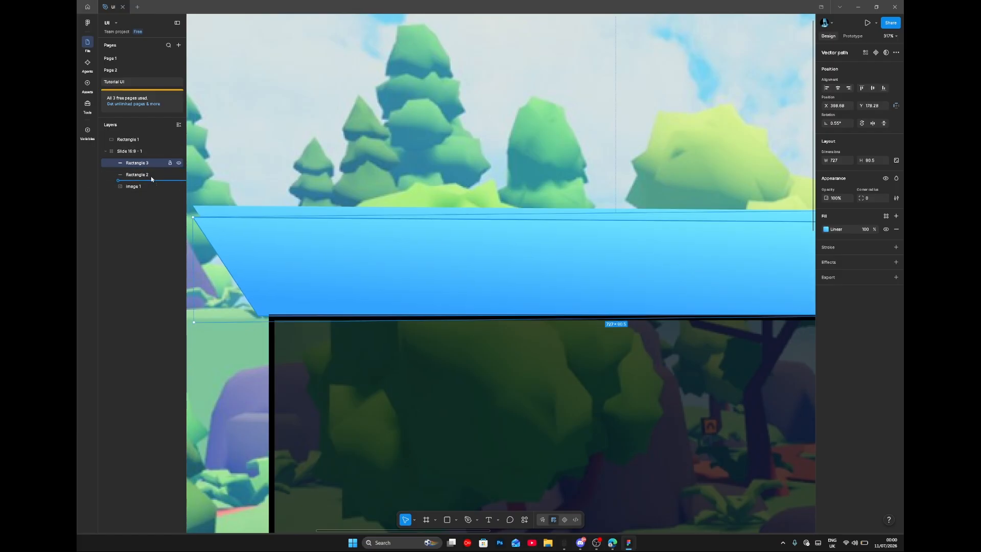
pyautogui.moveTo(151, 178); pyautogui.dragTo(151, 180)
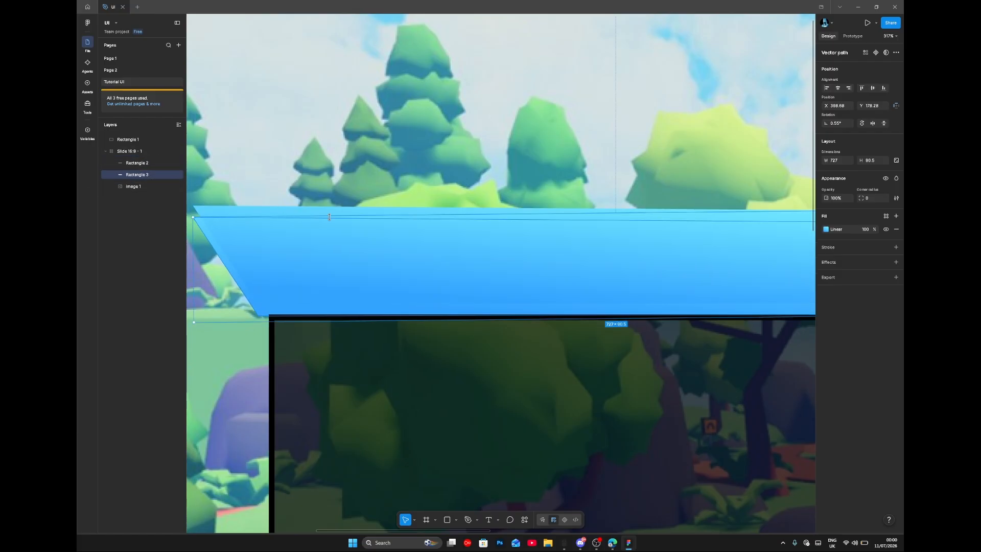
# Step: Nudge the header copy up to Y 172.28 and right to X 401.68, offsetting it slightly behind the original
pyautogui.press('Up')
pyautogui.press('Up')
pyautogui.press('Up')
pyautogui.press('Up')
pyautogui.press('Up')
pyautogui.press('Up')
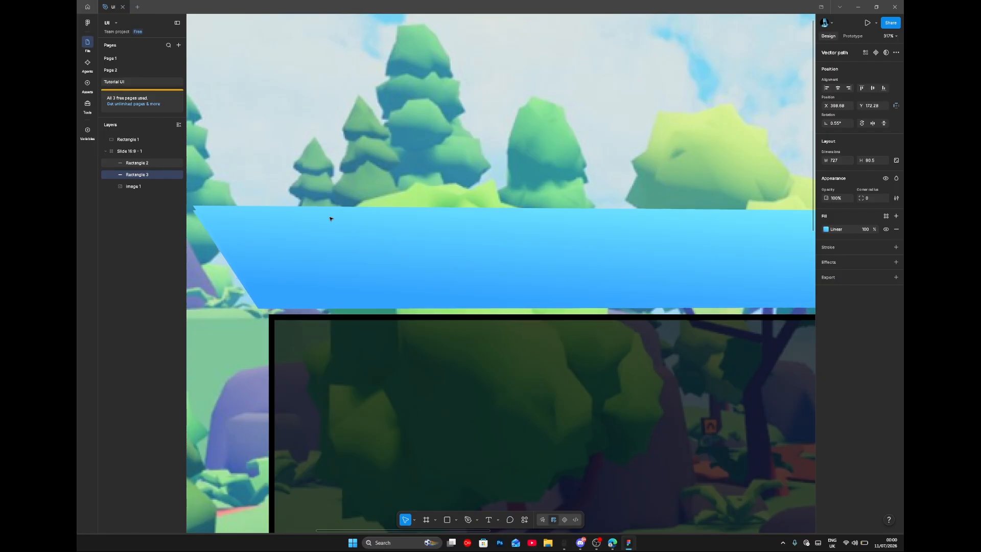
pyautogui.press('Right')
pyautogui.press('Right')
pyautogui.press('Right')
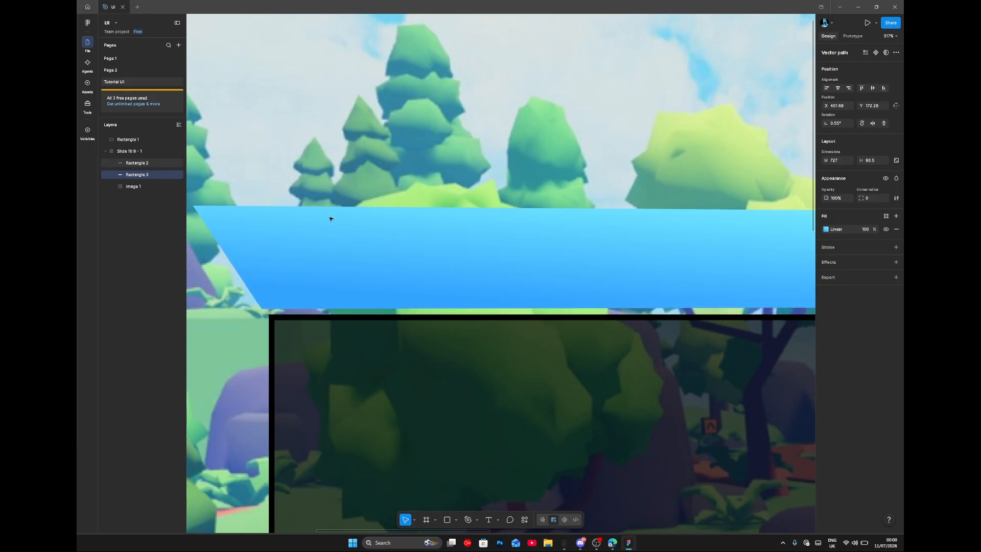
pyautogui.press('Right')
pyautogui.hscroll(10, 330, 219)
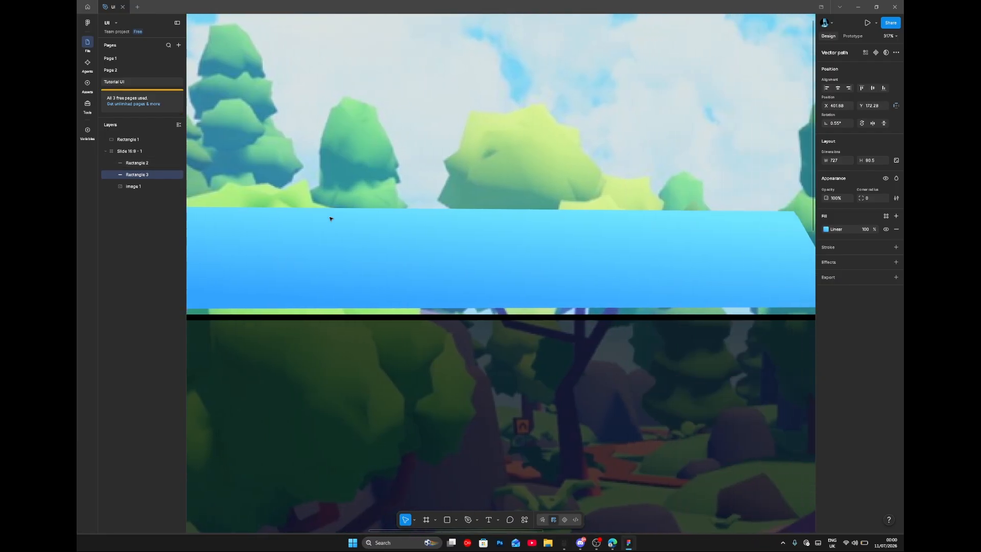
pyautogui.hscroll(5, 330, 219)
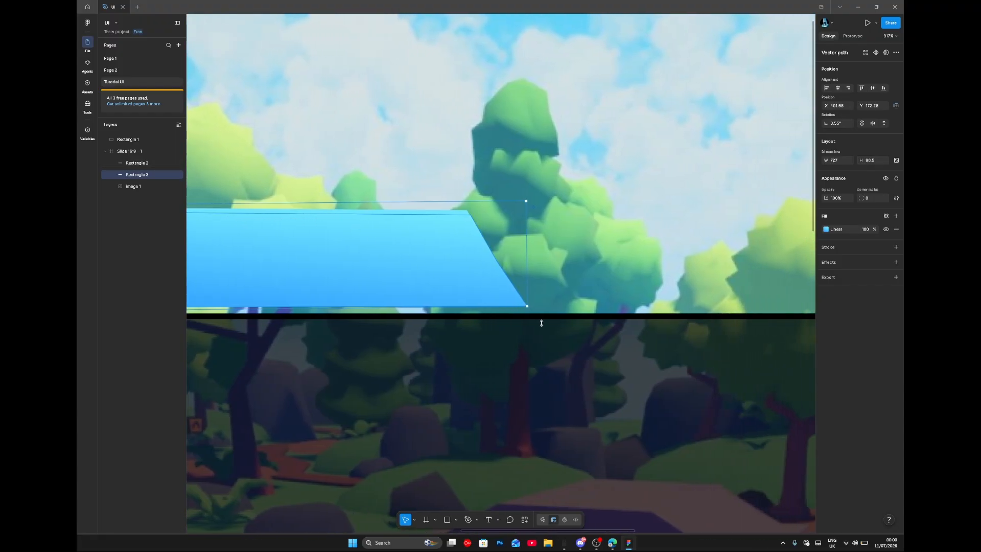
# Step: Replace the header copy's gradient with a solid dark blue fill so it acts as a shadow edge
pyautogui.click(826, 230)
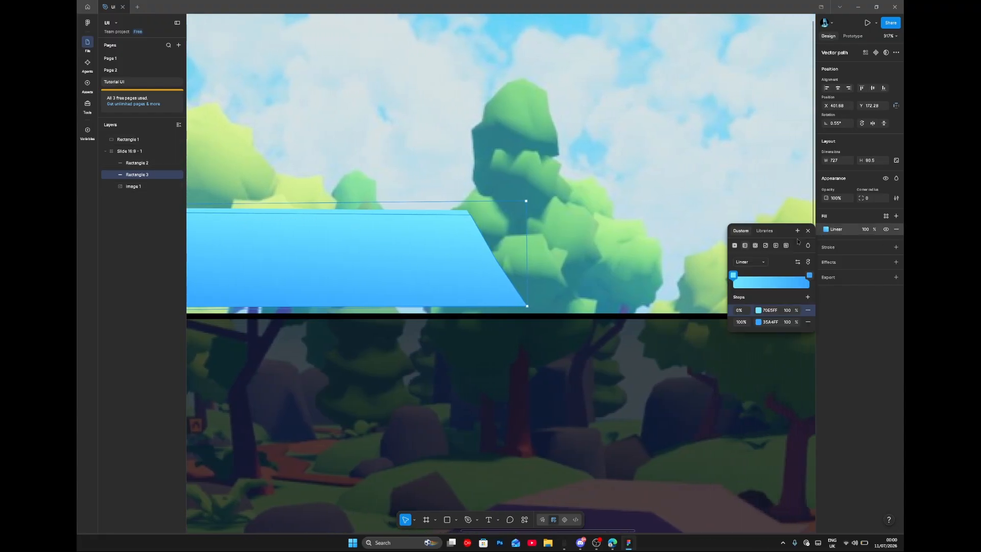
pyautogui.click(736, 246)
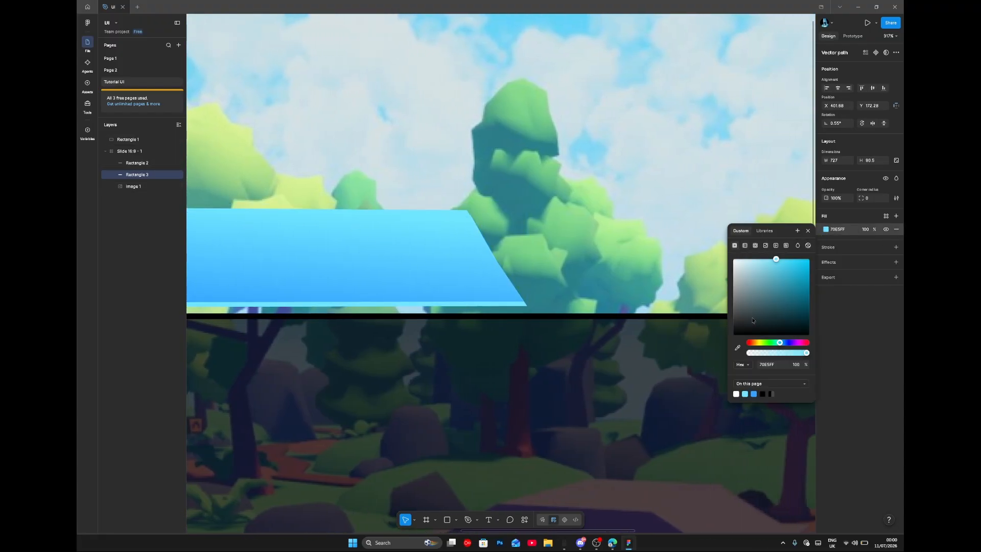
pyautogui.click(782, 344)
pyautogui.moveTo(796, 310); pyautogui.dragTo(816, 288)
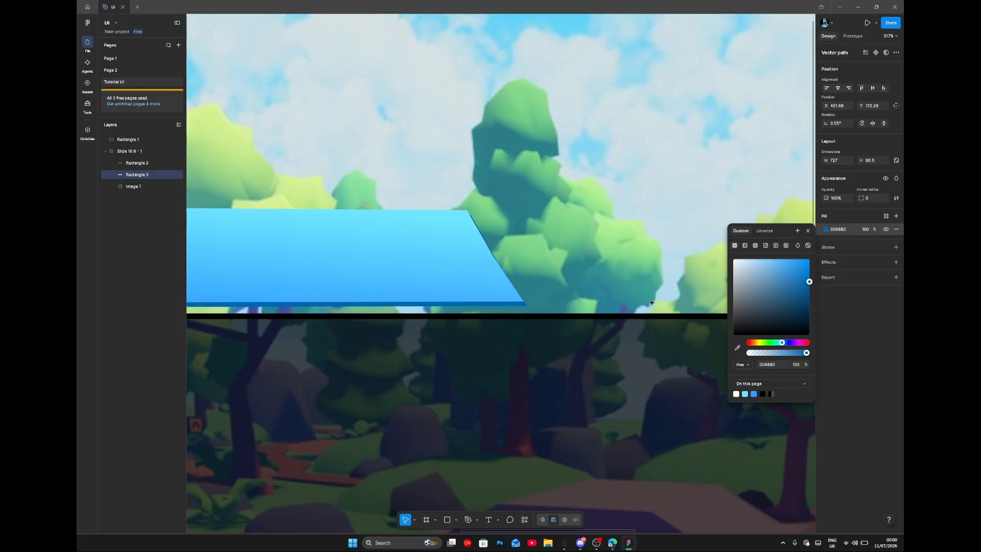
pyautogui.click(569, 369)
pyautogui.hscroll(-5, 603, 343)
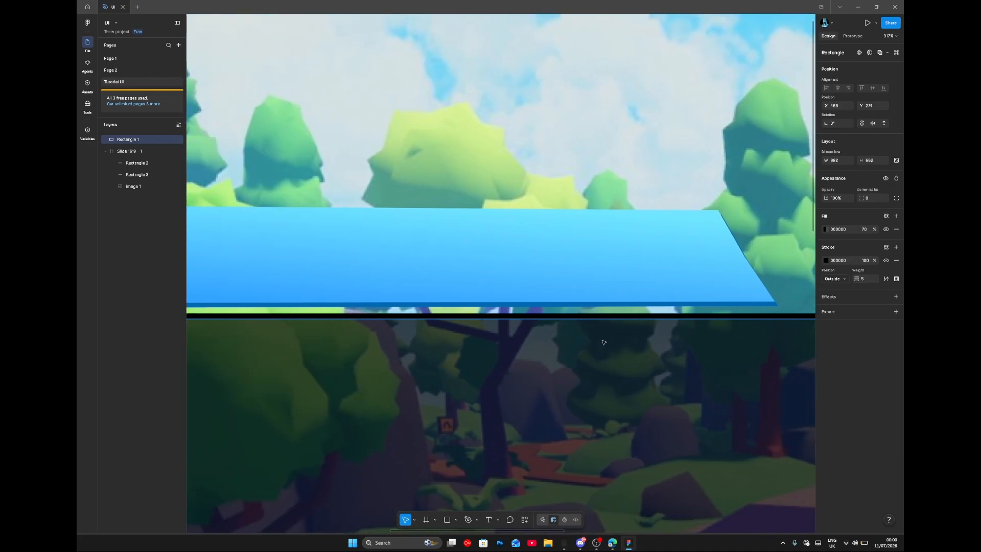
# Step: Delete the solid dark blue shadow copy beneath the gradient header
pyautogui.scroll(-4, 603, 343)
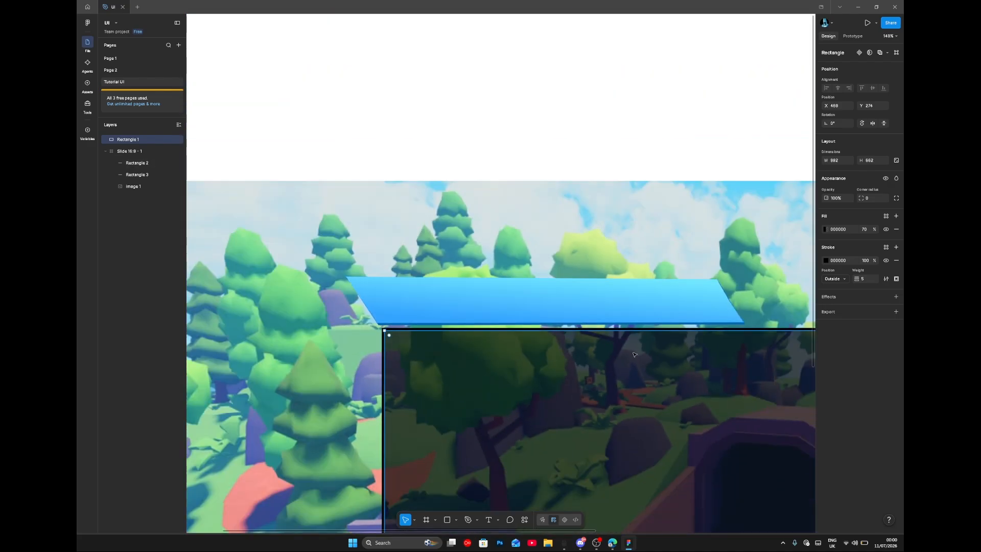
pyautogui.scroll(5, 699, 337)
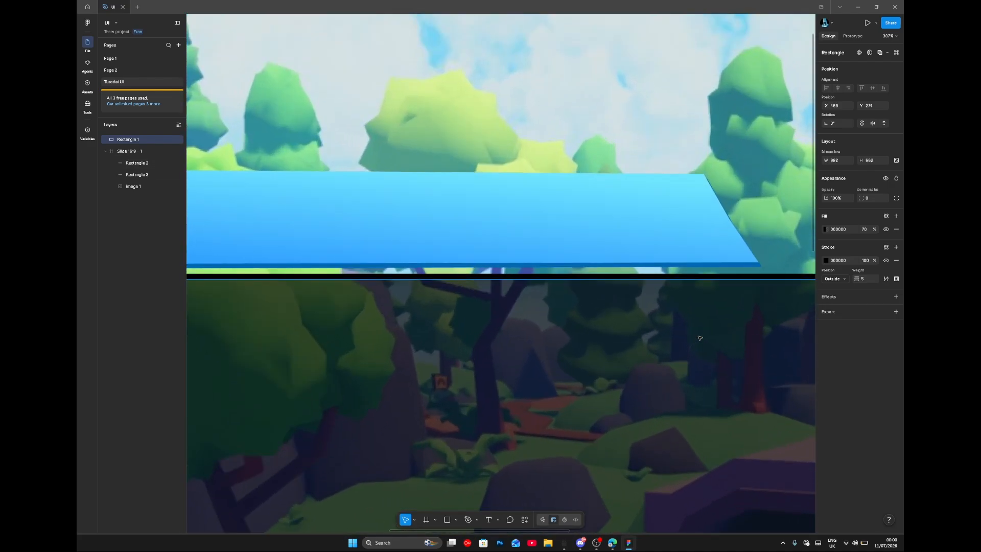
pyautogui.hscroll(-6, 699, 338)
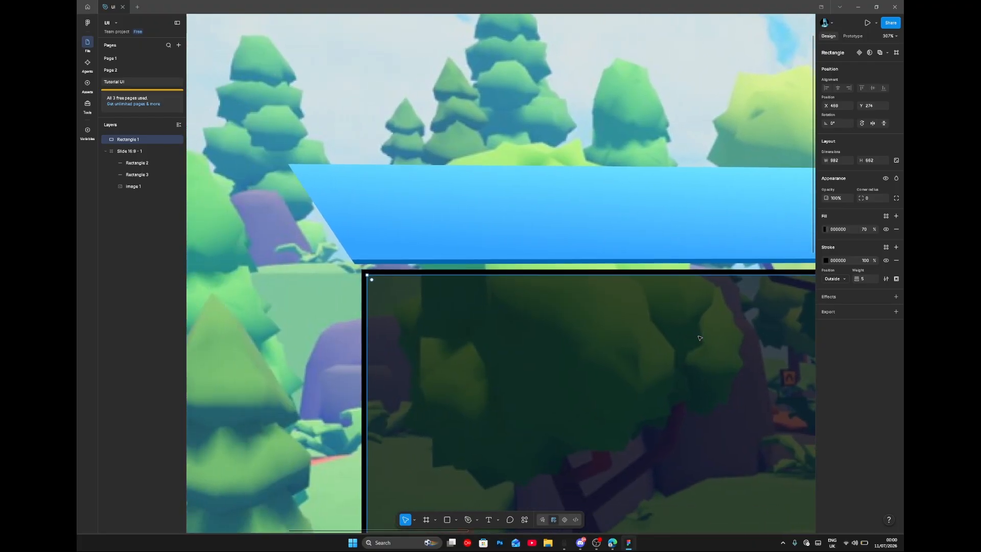
pyautogui.click(448, 264)
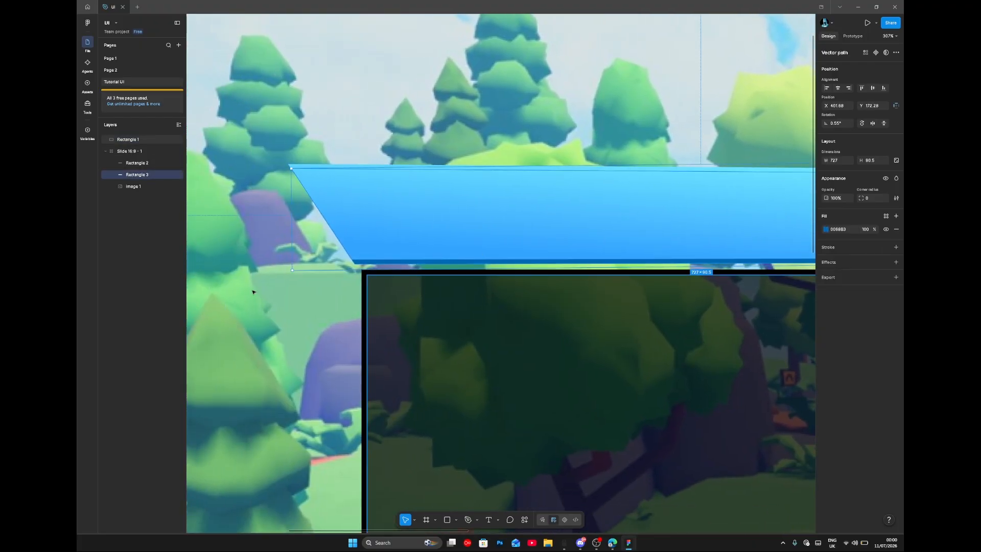
pyautogui.press('Delete')
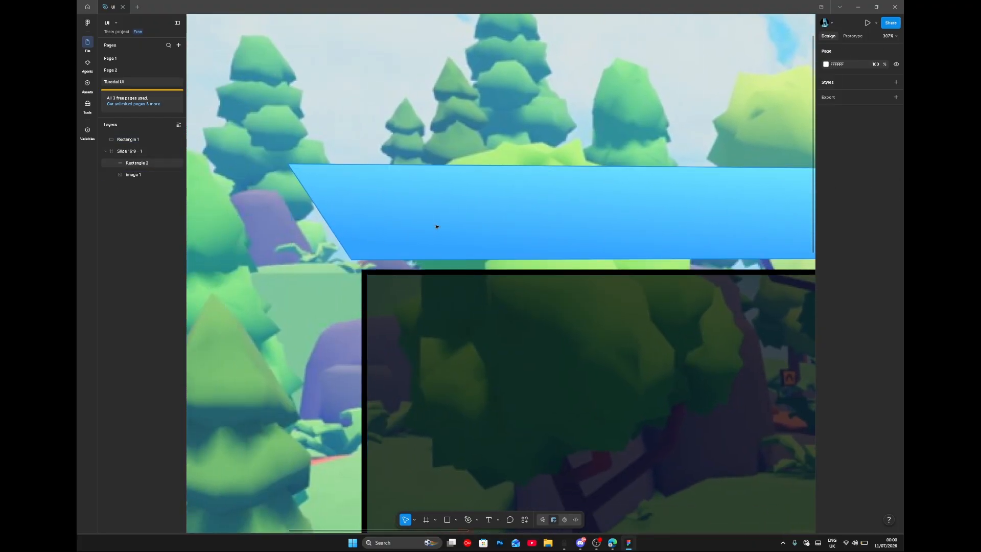
# Step: Lower the gradient header to Y 178.28 against the dark panel and move its layer out of the slide frame
pyautogui.click(437, 227)
pyautogui.hscroll(5, 527, 193)
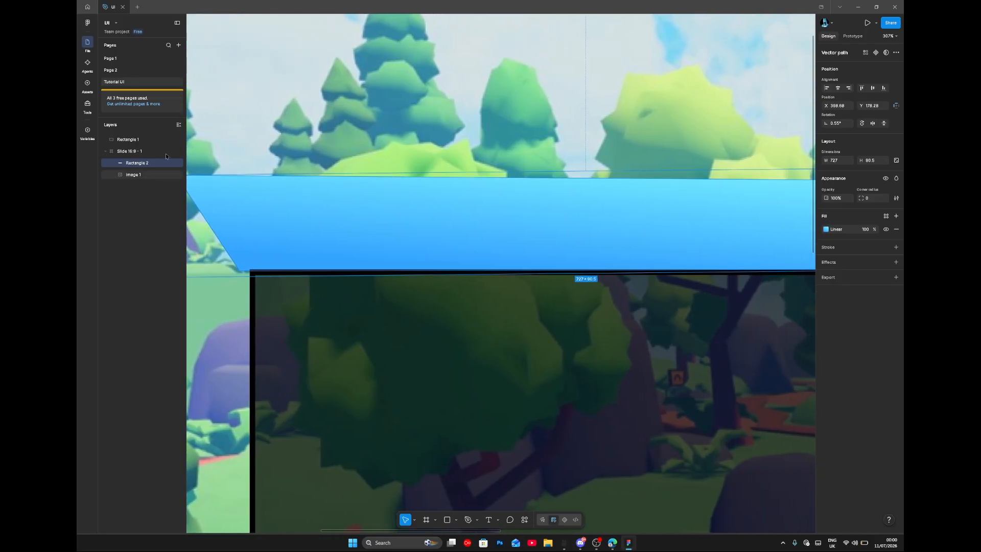
pyautogui.moveTo(143, 143); pyautogui.dragTo(143, 144)
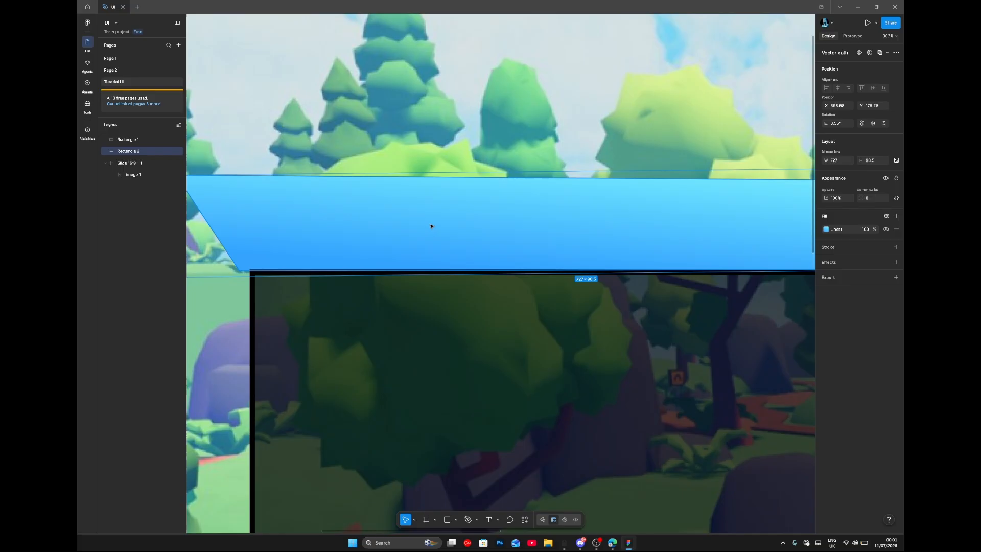
pyautogui.click(507, 137)
# Step: Bring the gradient header above the dark panel in the layer order
pyautogui.hscroll(10, 532, 217)
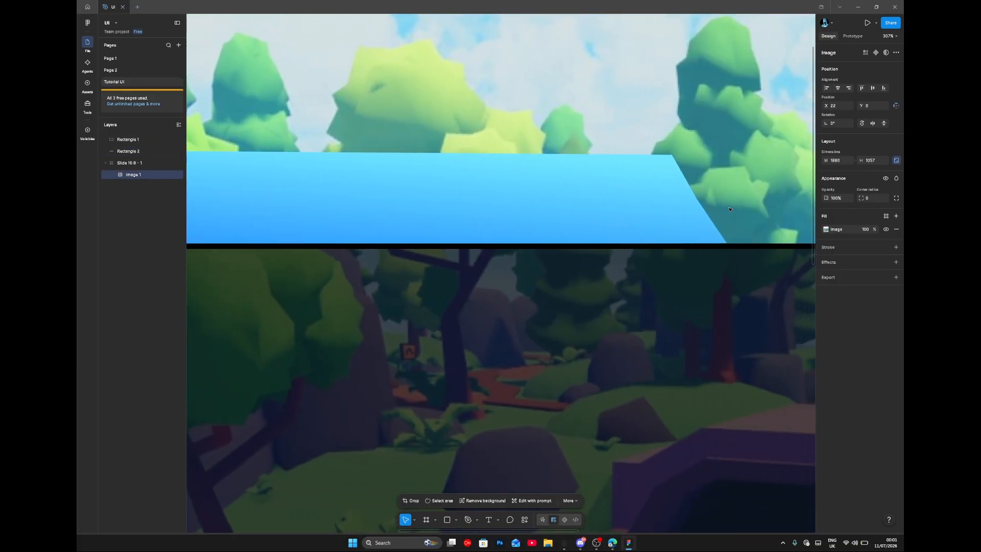
pyautogui.hscroll(-5, 730, 209)
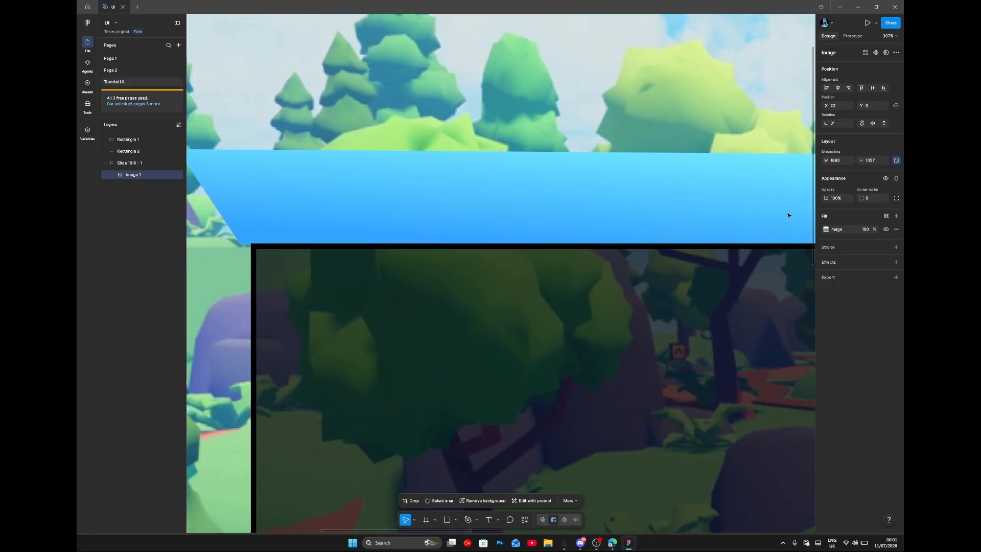
pyautogui.hscroll(-1, 788, 215)
pyautogui.click(628, 214)
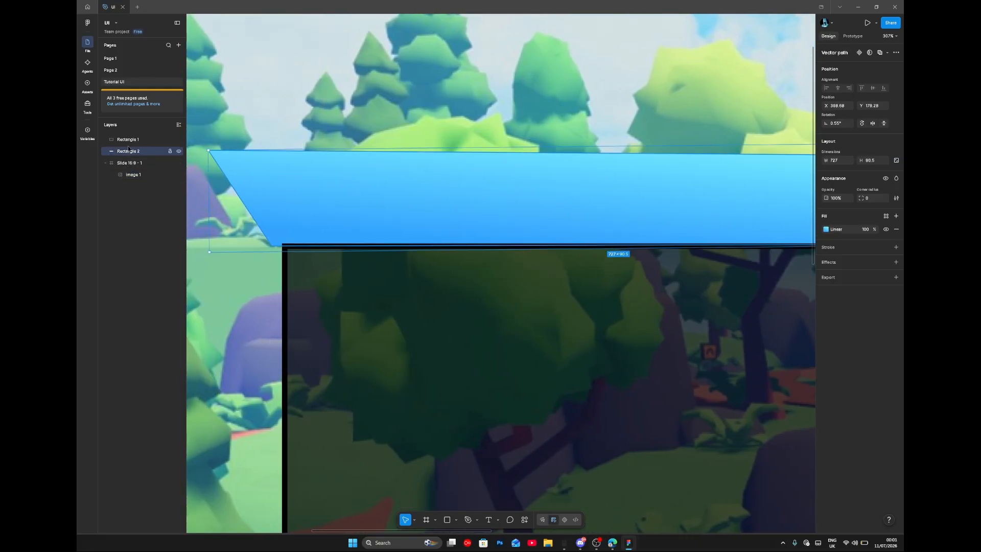
pyautogui.hotkey('ctrl', ']')
pyautogui.press('Up')
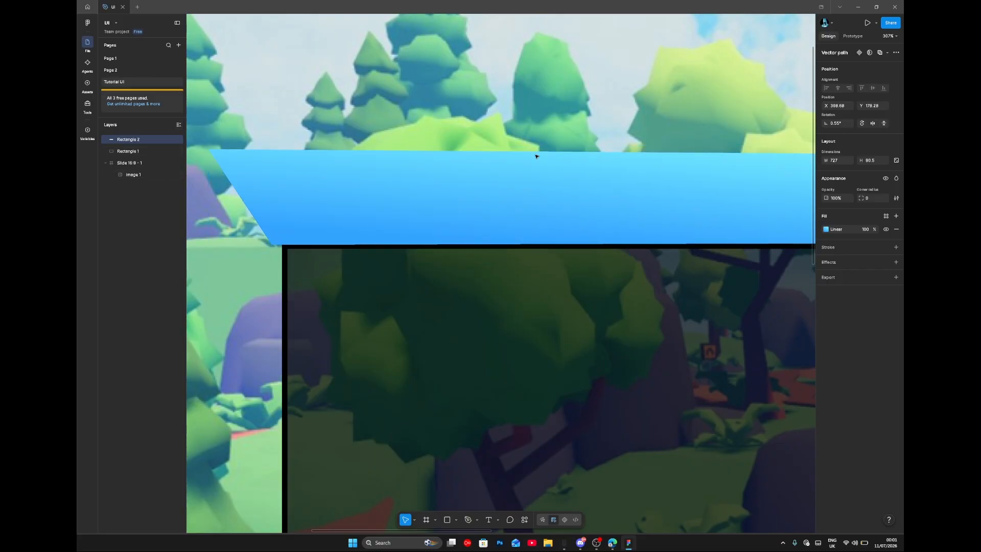
# Step: Duplicate the gradient header and flatten the copy
pyautogui.hscroll(15, 536, 155)
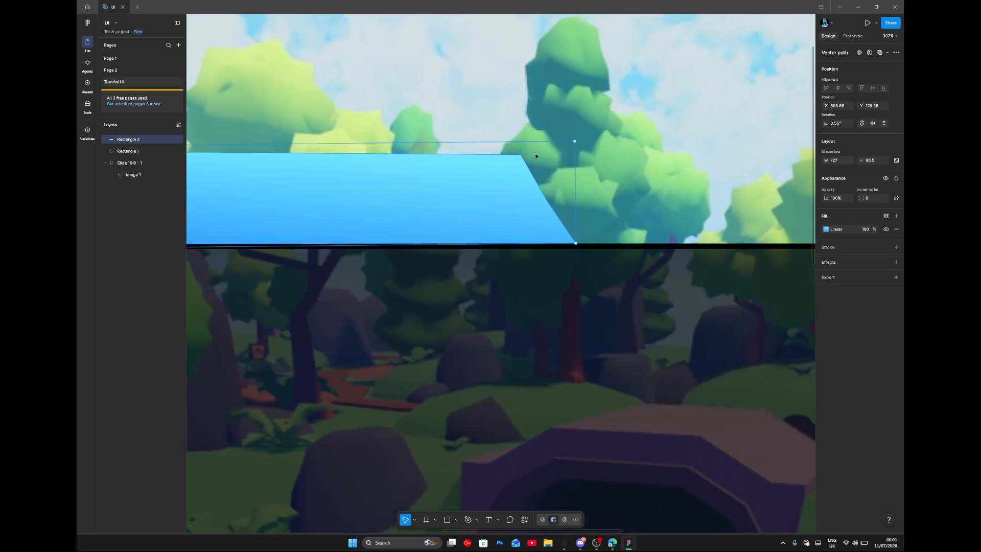
pyautogui.hscroll(-8, 536, 156)
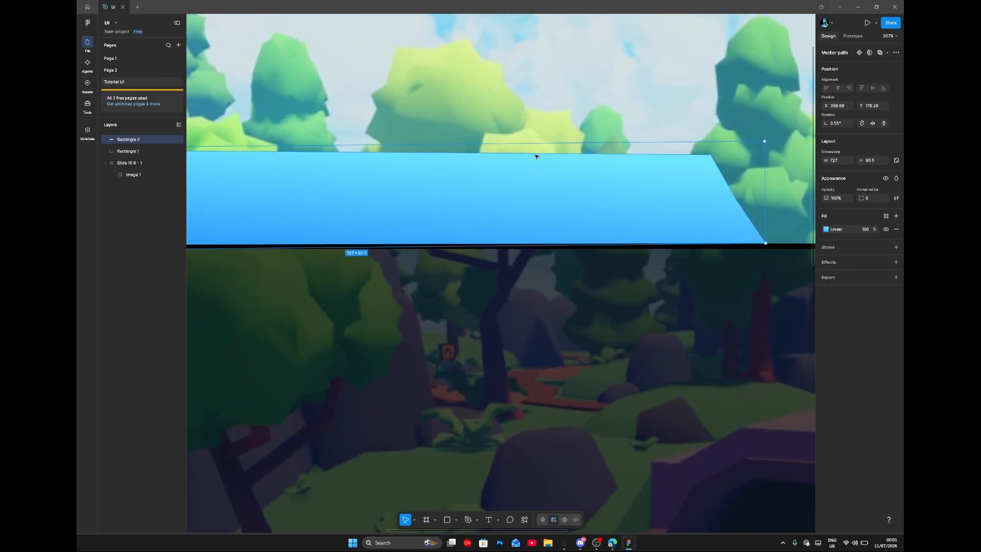
pyautogui.scroll(-5, 535, 155)
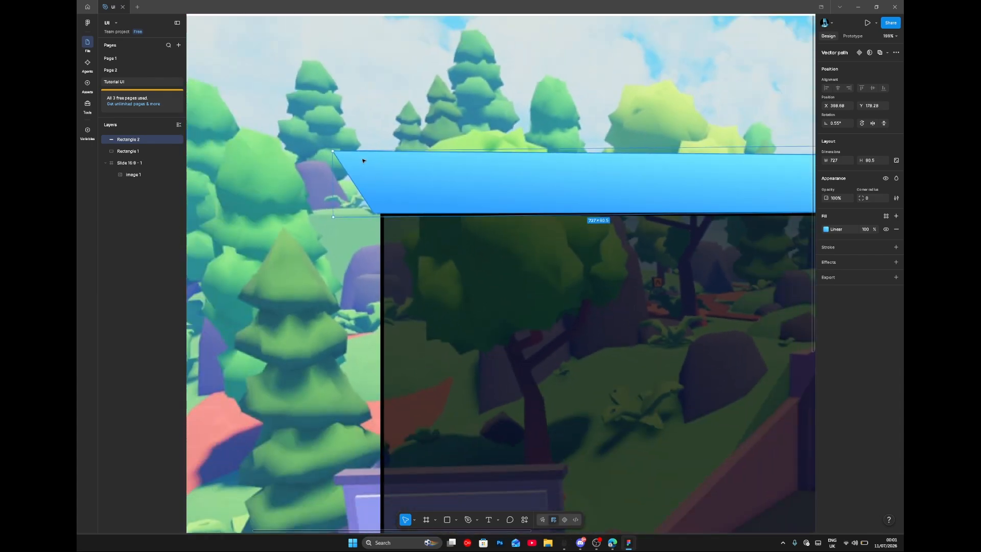
pyautogui.hotkey('ctrl', 'd')
pyautogui.rightClick(139, 144)
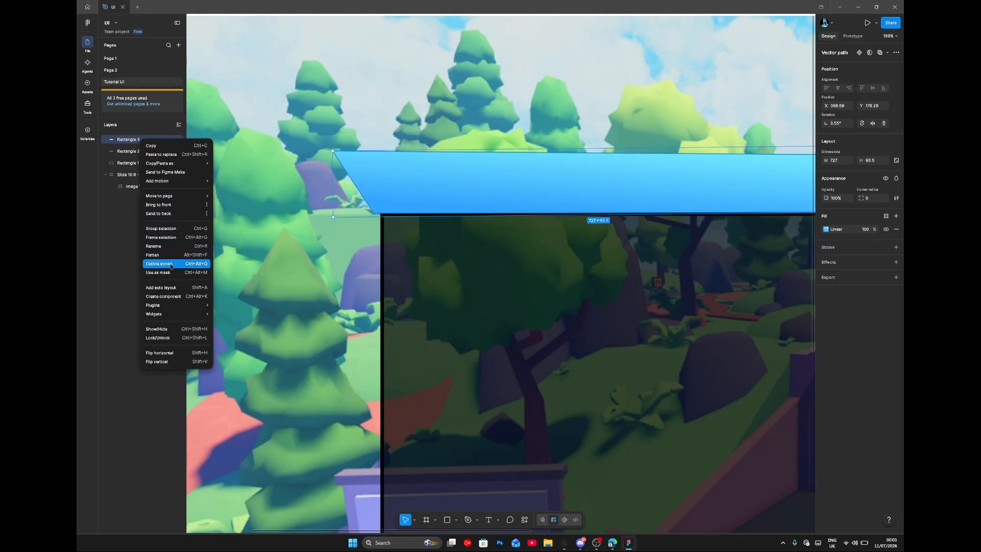
pyautogui.click(157, 254)
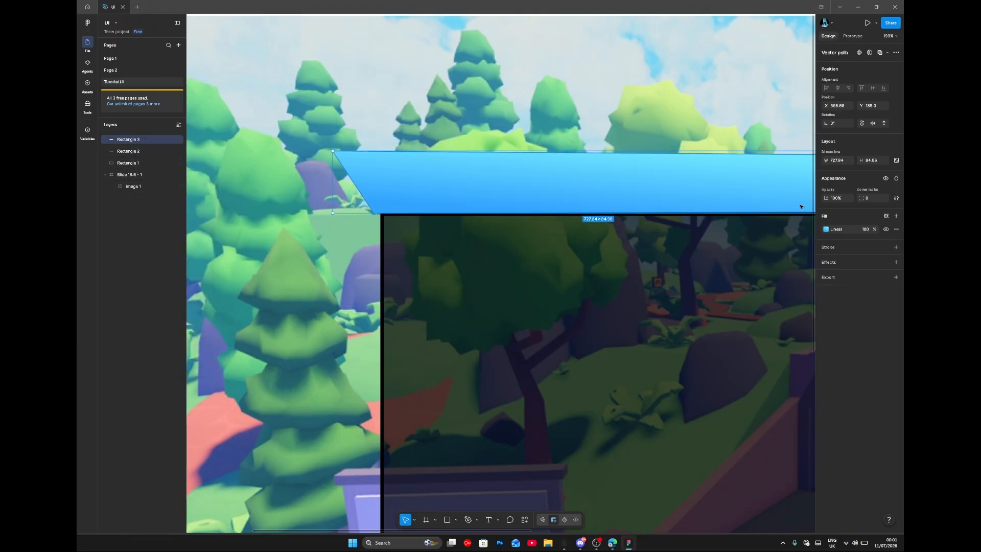
# Step: Replace the flattened copy's gradient fill with a black outside stroke of weight 3
pyautogui.click(897, 229)
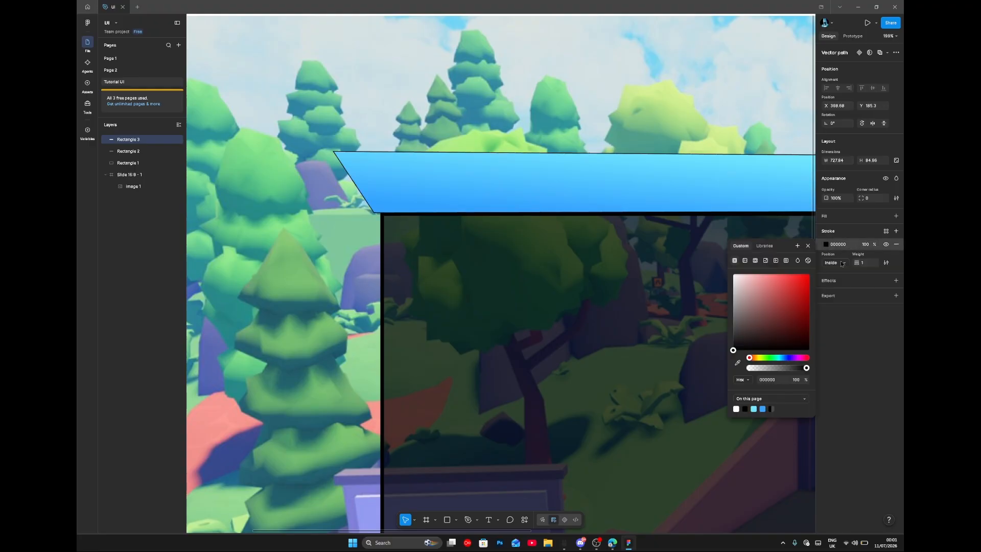
pyautogui.click(843, 264)
pyautogui.click(840, 275)
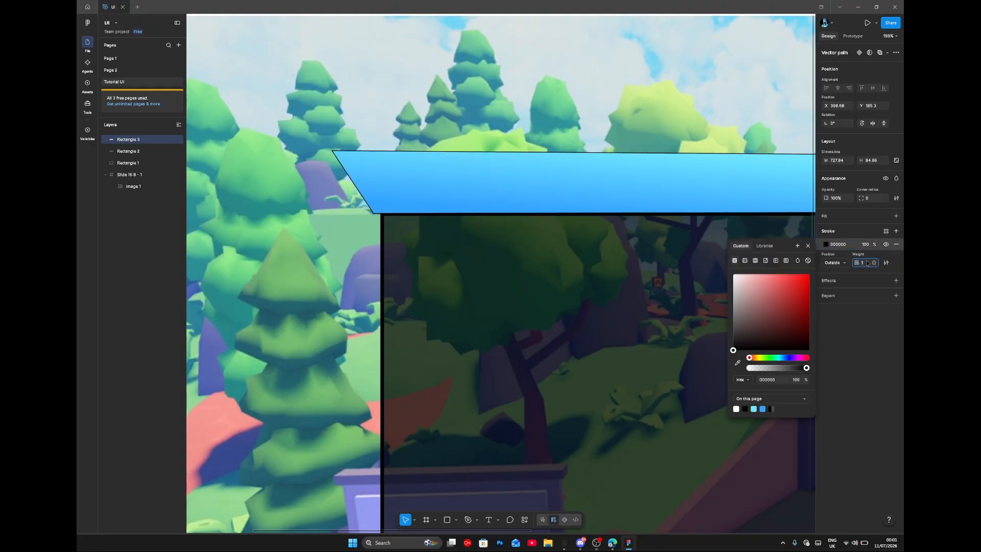
pyautogui.write('5')
pyautogui.press('Return')
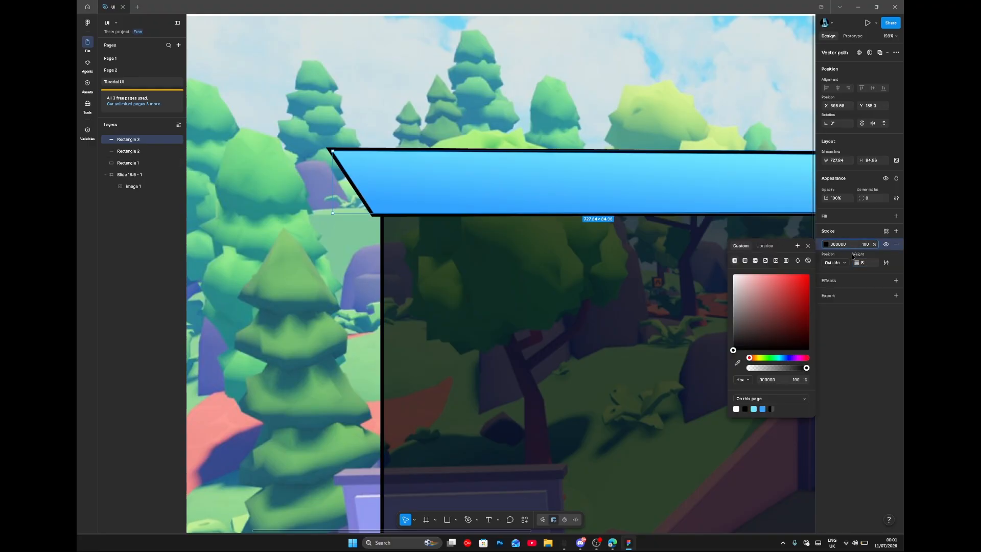
pyautogui.click(863, 263)
pyautogui.write('3')
pyautogui.press('Return')
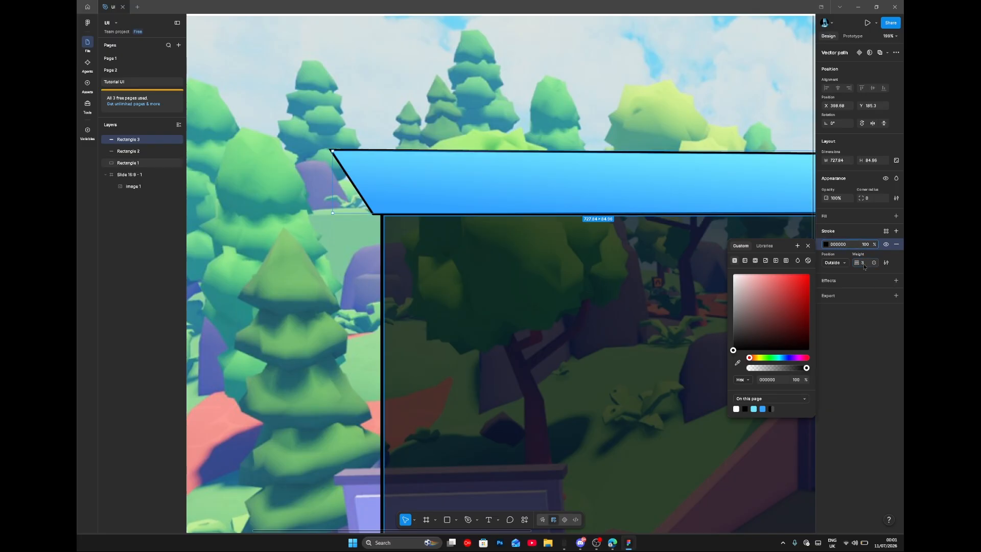
# Step: Align the gradient header with its outline at Y 178.28, and nudge both up slightly together above the dark panel's edge
pyautogui.click(687, 235)
pyautogui.scroll(5, 574, 178)
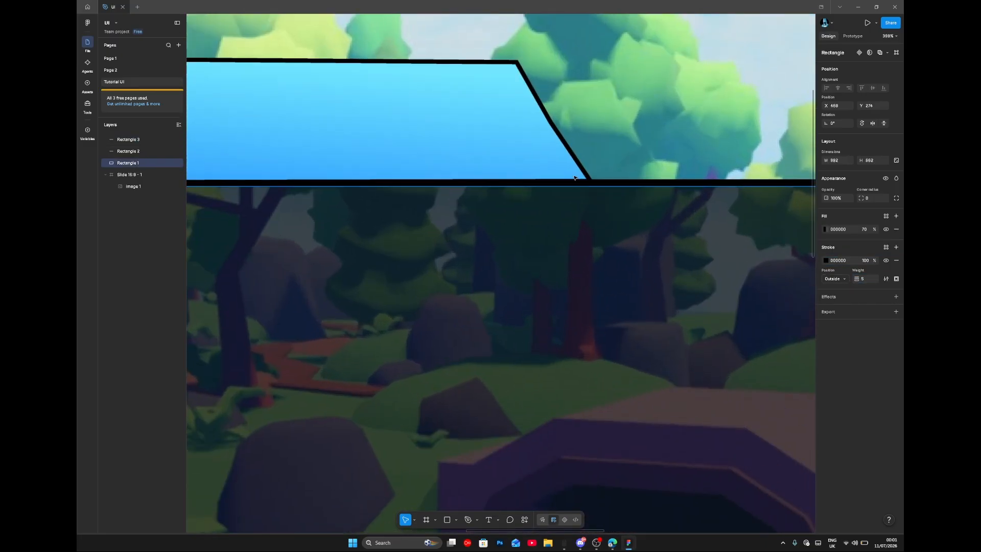
pyautogui.click(492, 125)
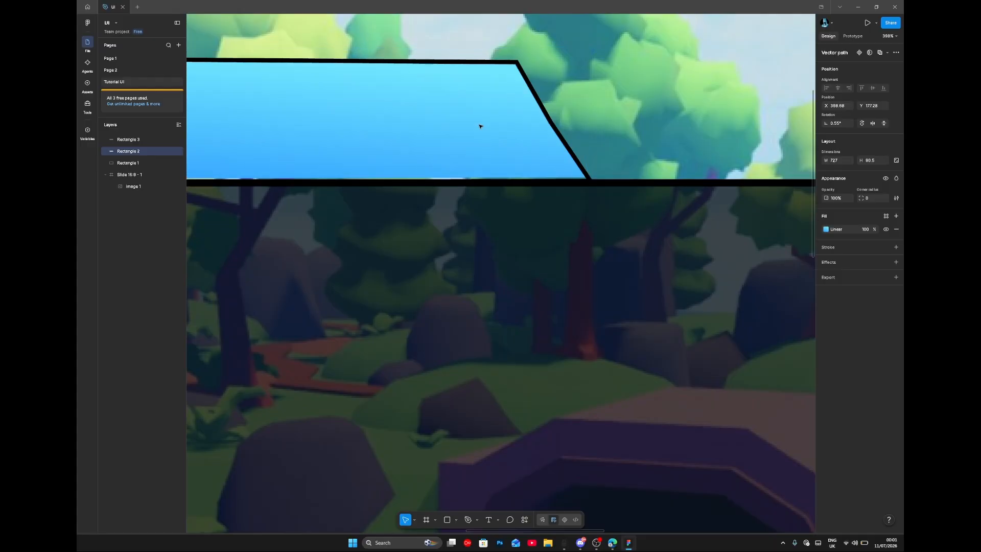
pyautogui.press('Down')
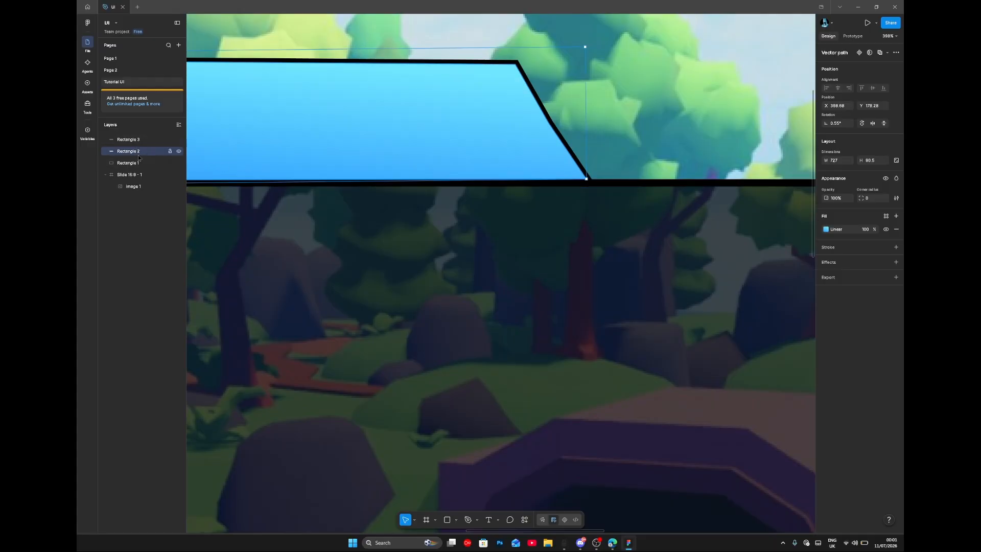
pyautogui.keyDown('shift'); pyautogui.click(128, 140); pyautogui.keyUp('shift')
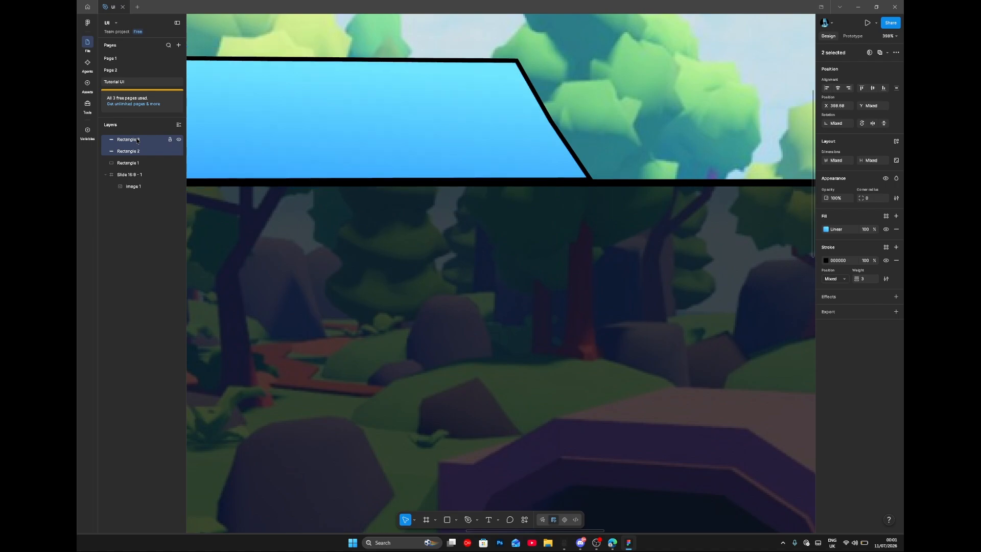
pyautogui.press('Up')
pyautogui.press('Up')
pyautogui.press('Down')
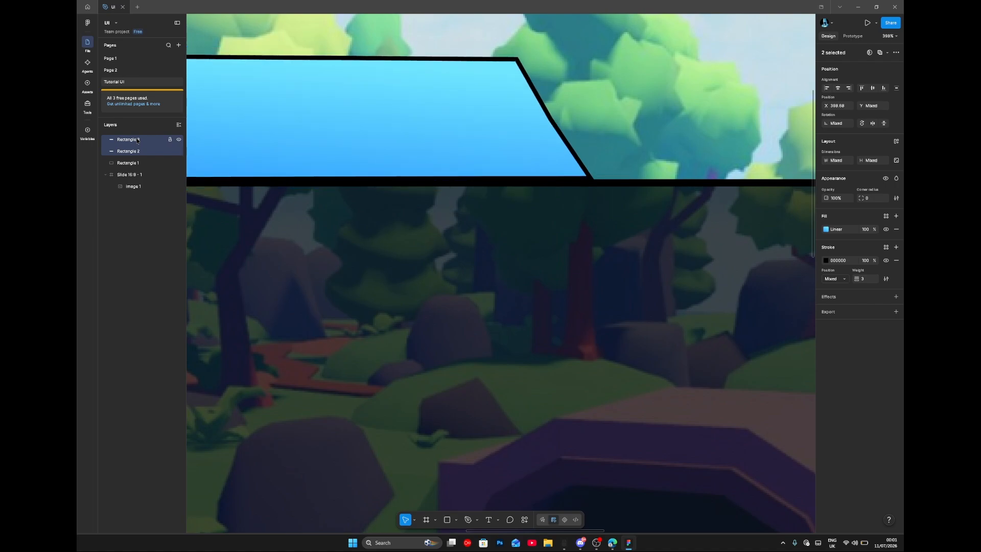
# Step: Examine how the outlined header sits against the dark panel and the whole background scene
pyautogui.scroll(-5, 327, 176)
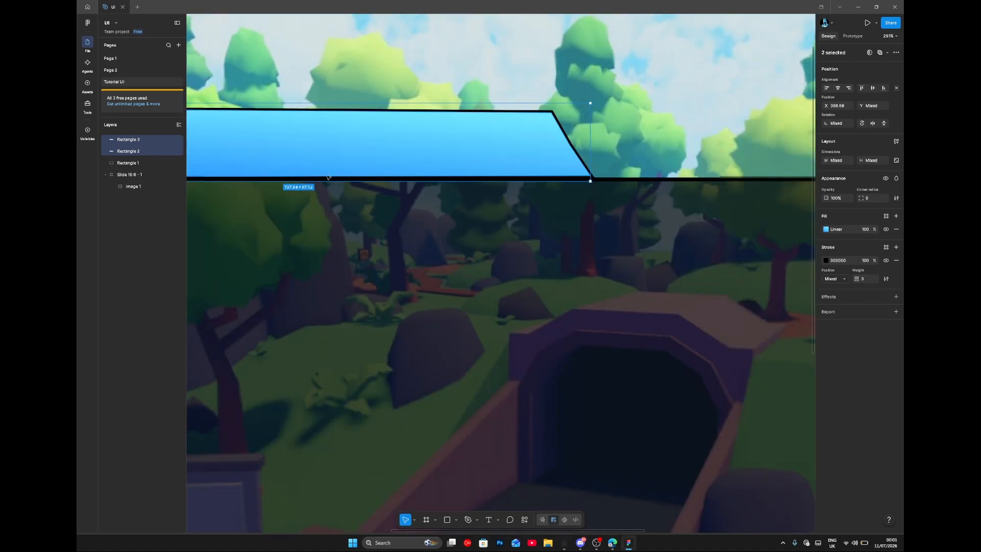
pyautogui.hscroll(-3, 327, 176)
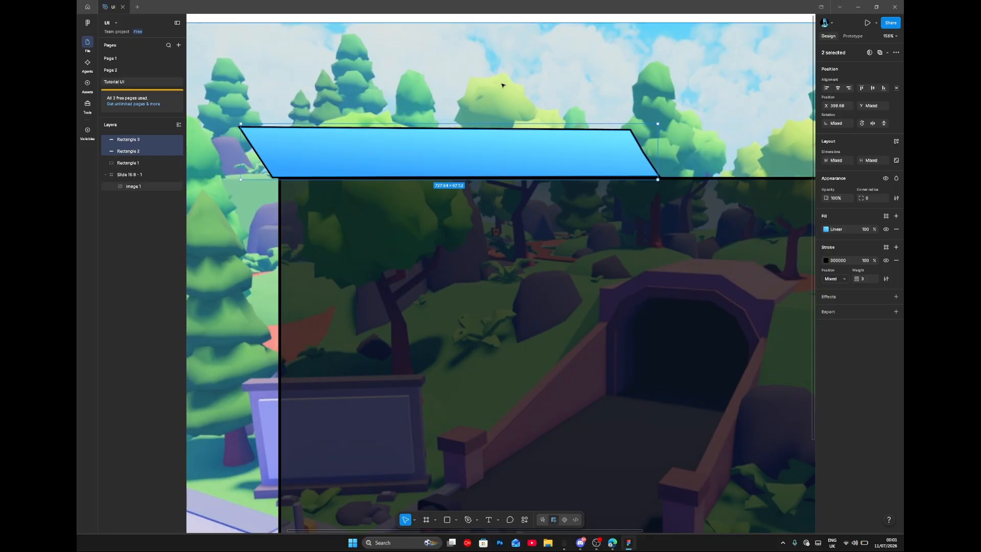
pyautogui.click(487, 122)
pyautogui.scroll(-4, 490, 128)
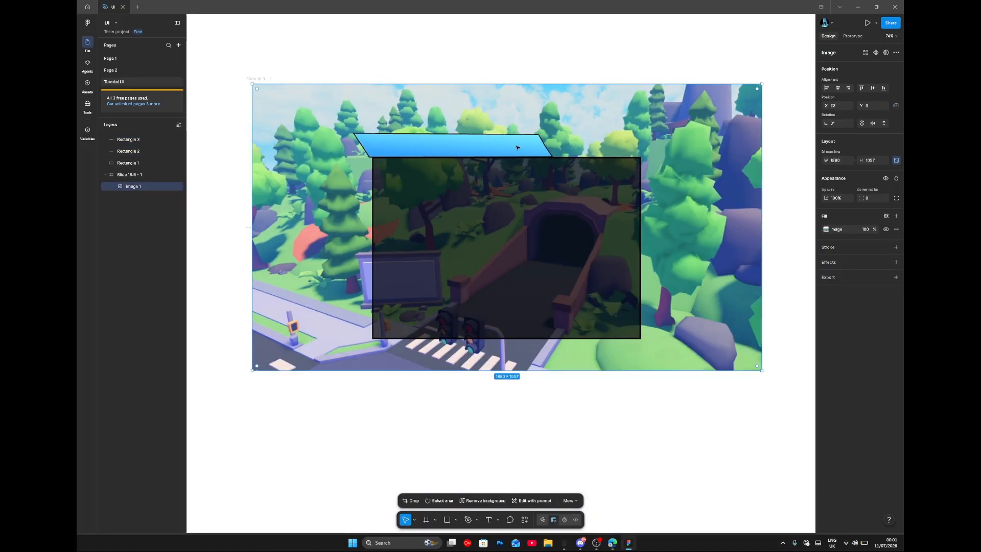
pyautogui.click(512, 67)
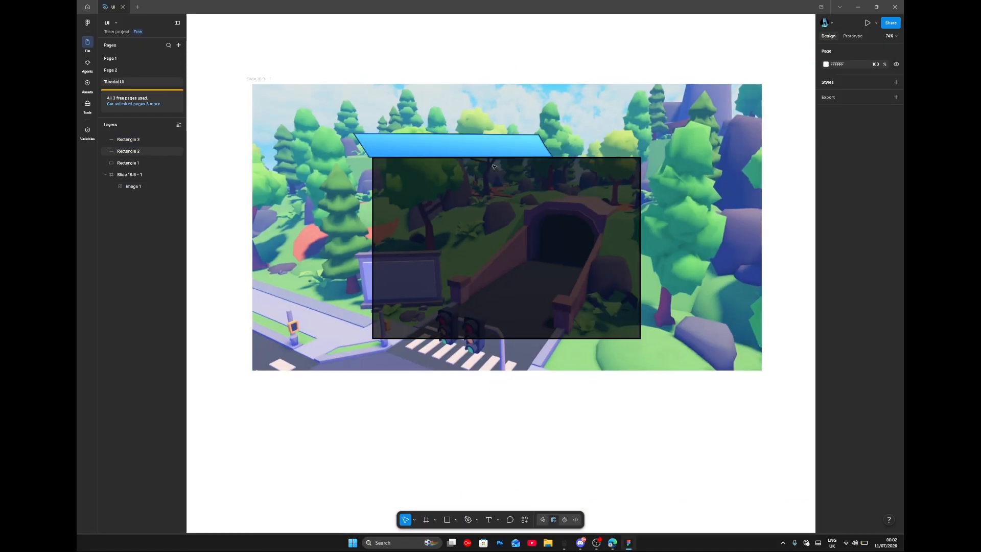
pyautogui.scroll(3, 515, 180)
pyautogui.scroll(3, 515, 179)
pyautogui.hscroll(-4, 515, 179)
pyautogui.scroll(-3, 516, 179)
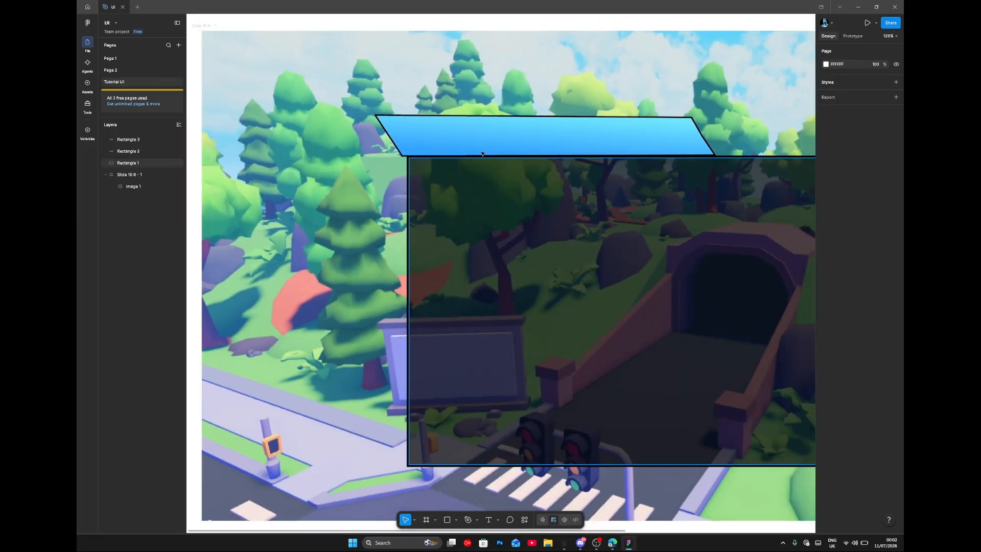
pyautogui.hscroll(4, 647, 191)
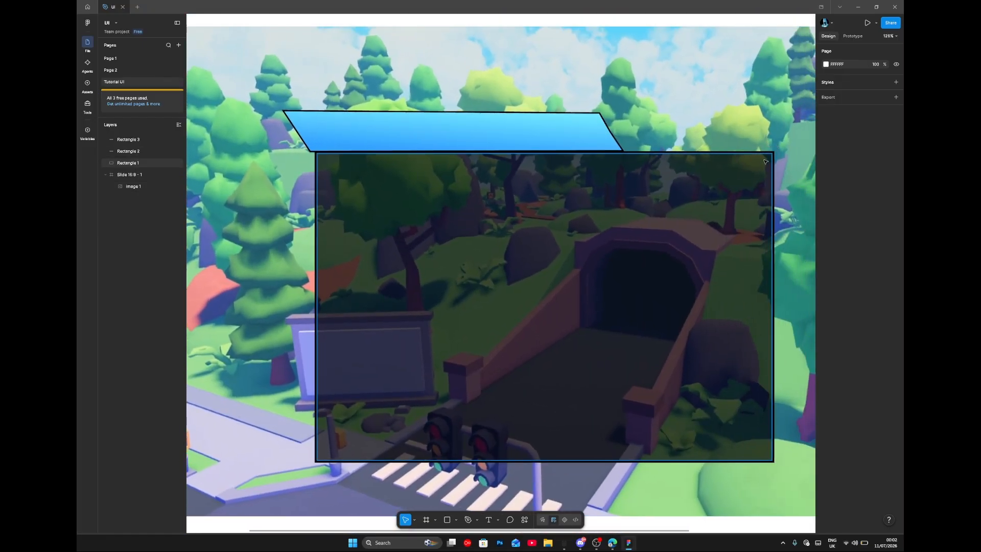
pyautogui.hscroll(1, 764, 161)
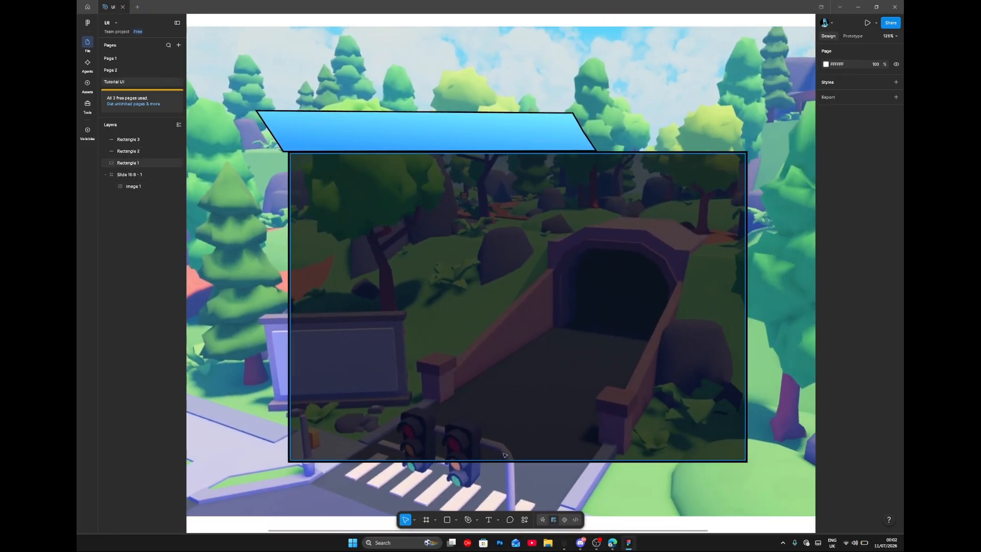
# Step: Place a 120 × 120 five-pointed star over the dark panel's upper-right corner
pyautogui.click(456, 519)
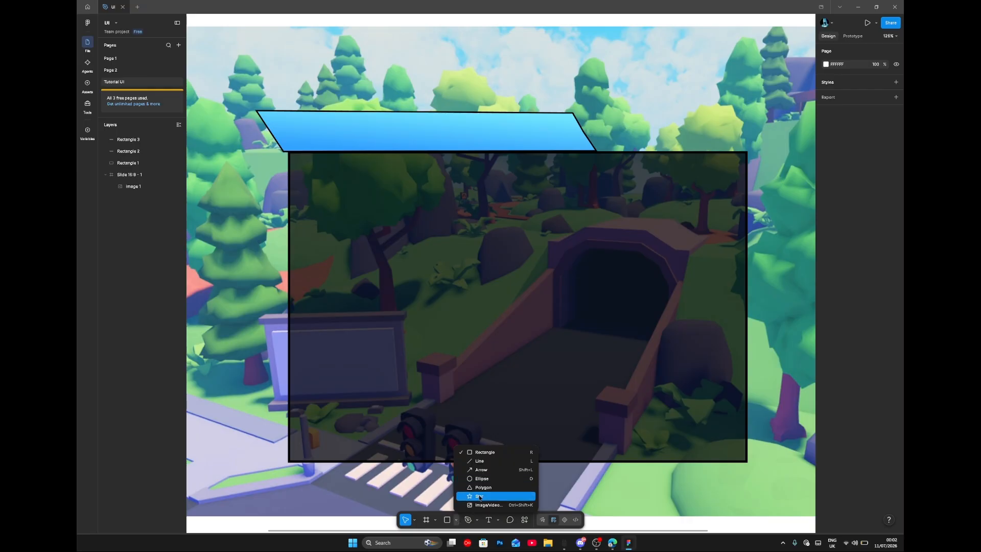
pyautogui.click(479, 496)
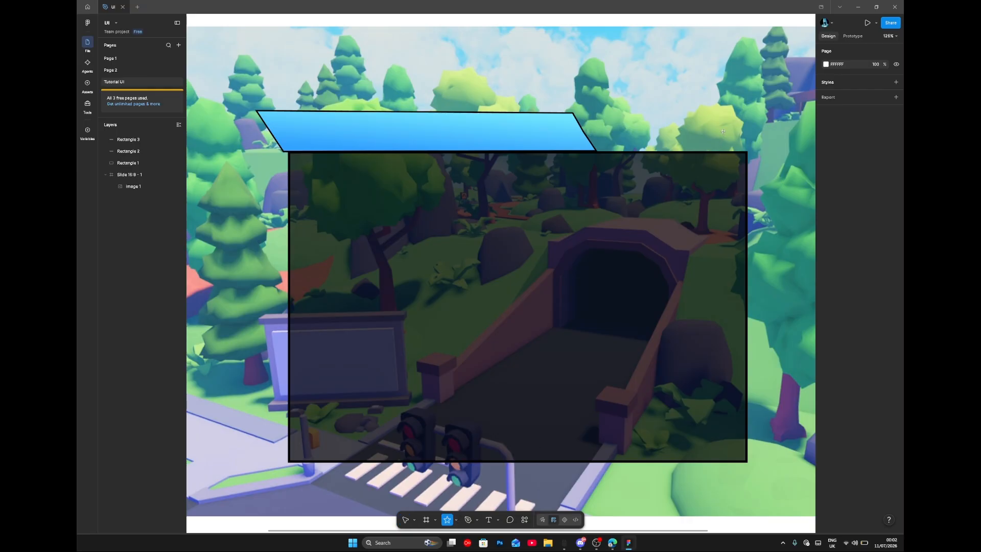
pyautogui.moveTo(722, 131); pyautogui.dragTo(749, 129)
pyautogui.hotkey('ctrl', 'z')
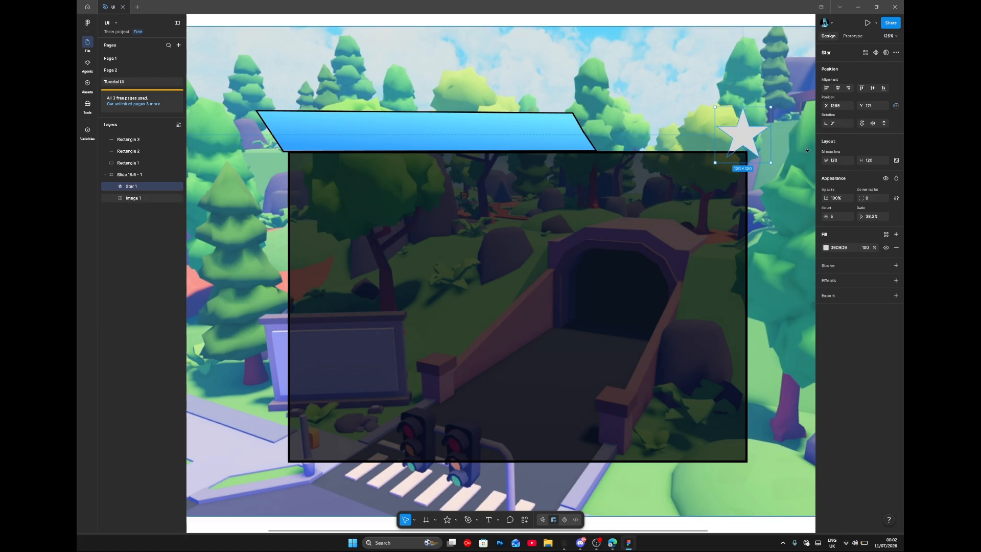
# Step: Turn the star into a diamond with count 4 and ratio 70%, and move it out of the slide frame onto the dark panel's corner
pyautogui.click(836, 216)
pyautogui.write('4')
pyautogui.press('Return')
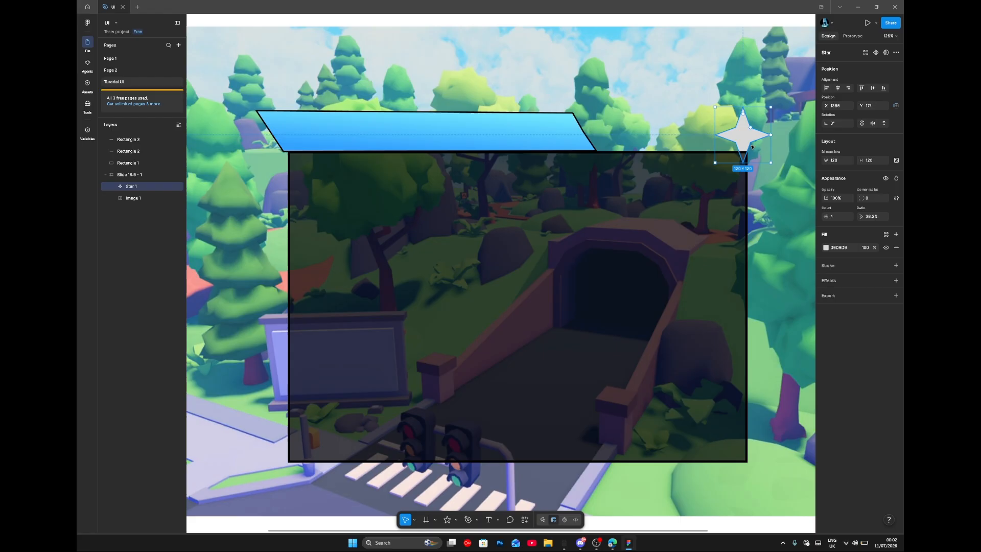
pyautogui.moveTo(751, 129); pyautogui.dragTo(760, 126)
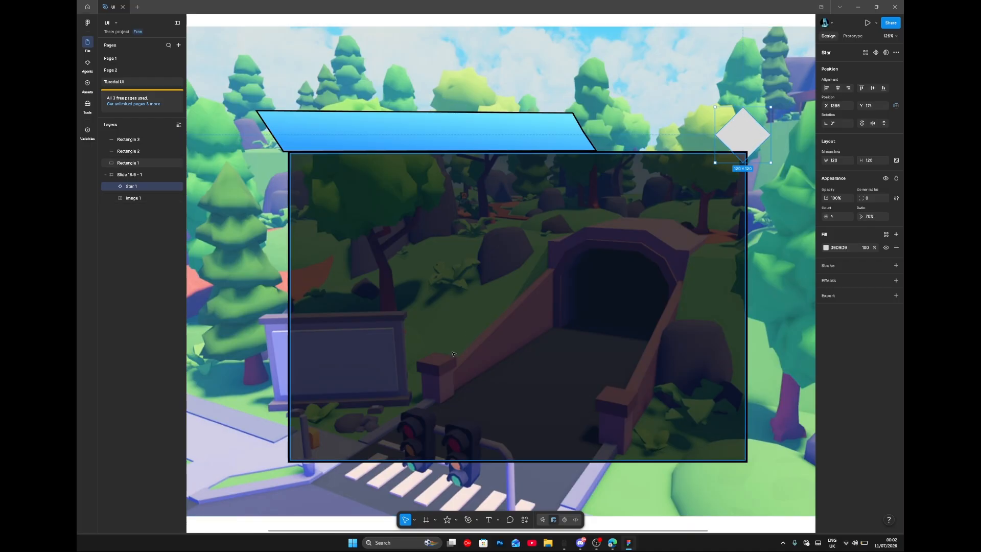
pyautogui.moveTo(155, 191); pyautogui.dragTo(145, 142)
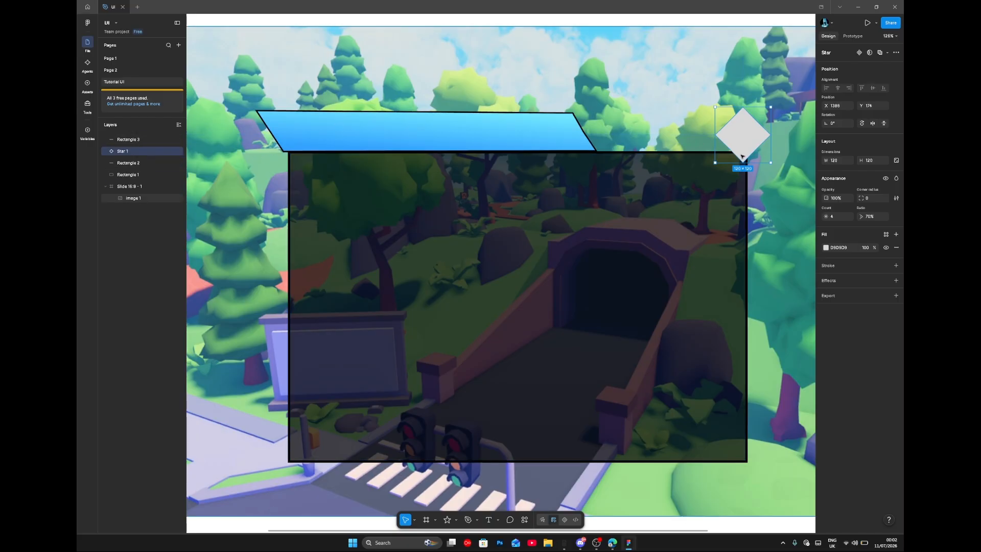
pyautogui.moveTo(747, 146); pyautogui.dragTo(749, 151)
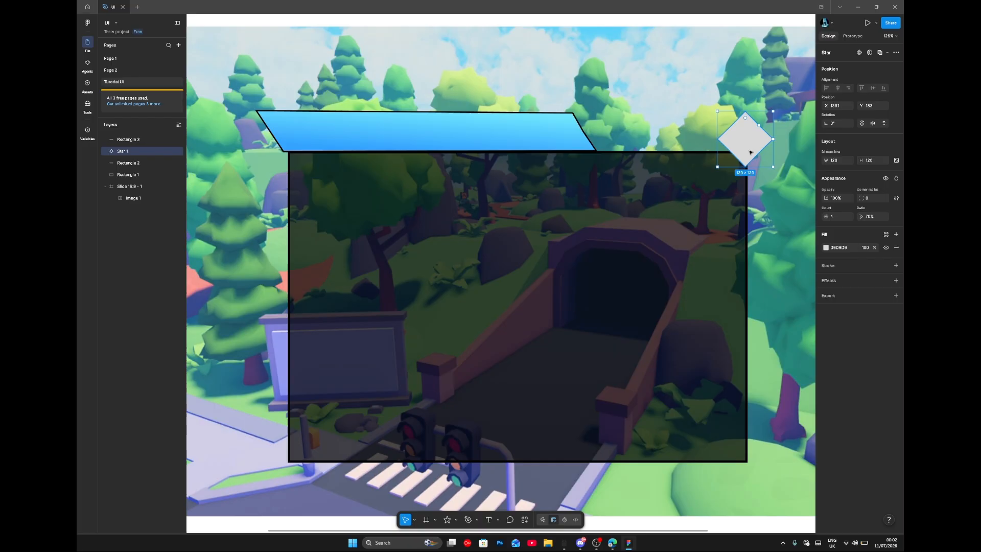
# Step: Fill the diamond with a linear gradient from light red FF6B6B to red FF2121
pyautogui.click(825, 247)
pyautogui.click(745, 263)
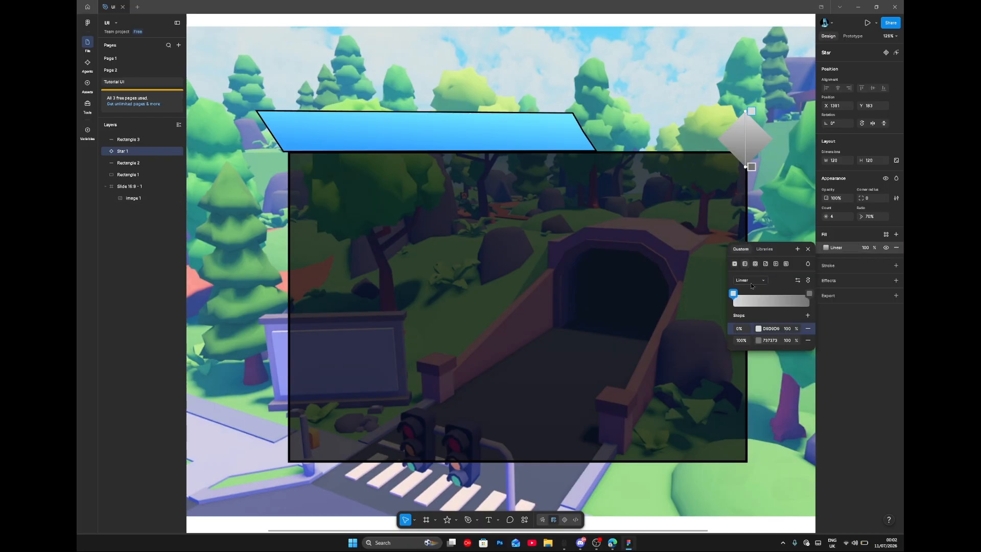
pyautogui.click(758, 329)
pyautogui.moveTo(683, 365); pyautogui.dragTo(710, 346)
pyautogui.click(758, 340)
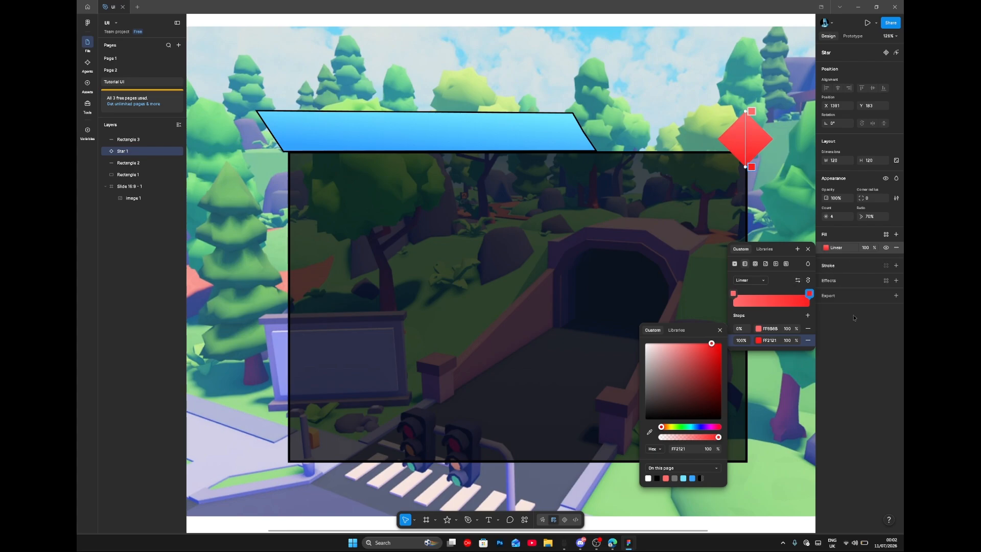
pyautogui.click(843, 303)
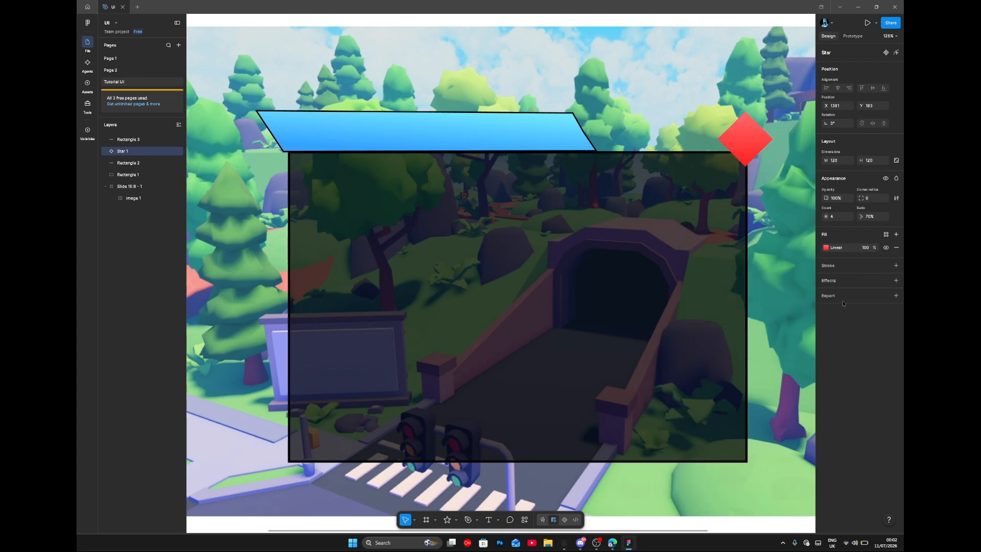
# Step: Add a black outside stroke of weight 3 to the red diamond
pyautogui.click(741, 135)
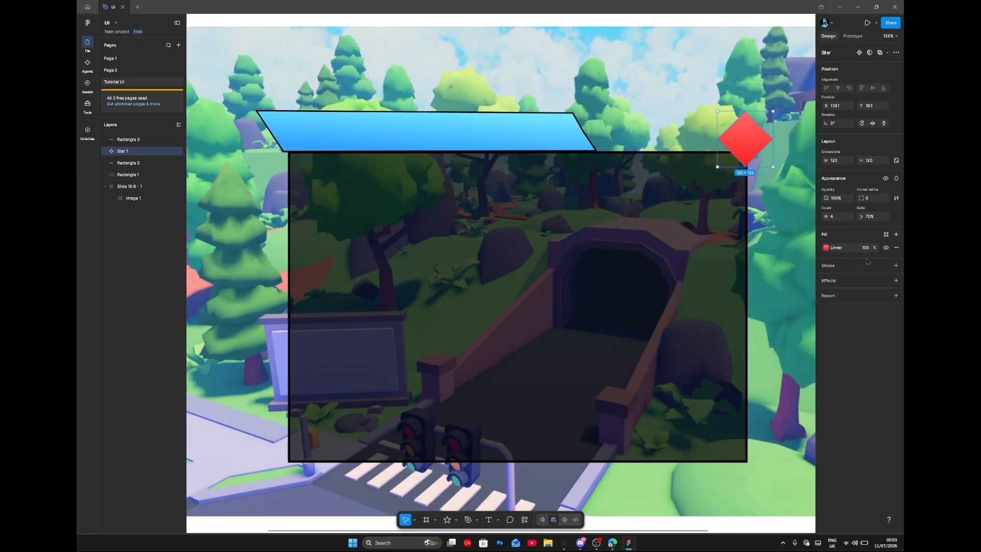
pyautogui.click(896, 266)
pyautogui.click(825, 279)
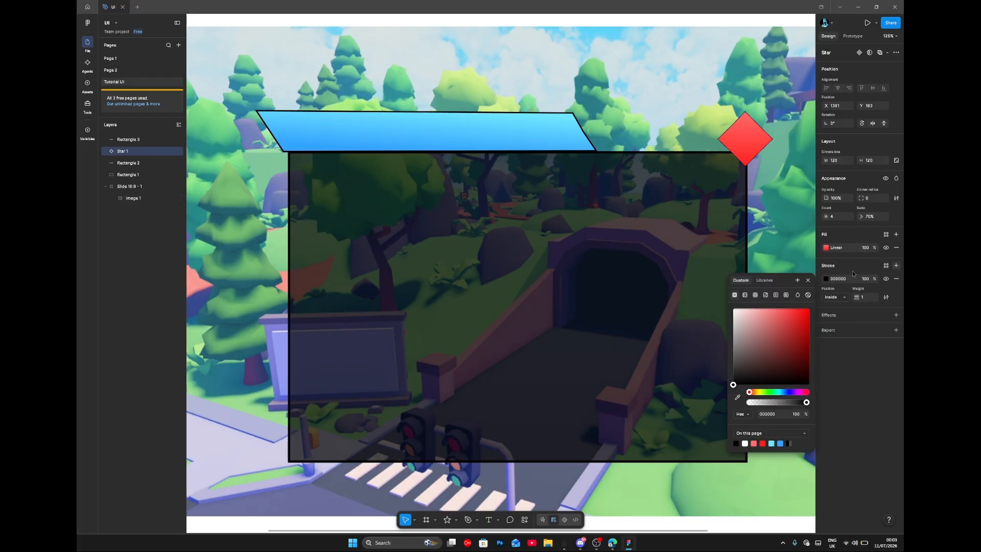
pyautogui.click(831, 297)
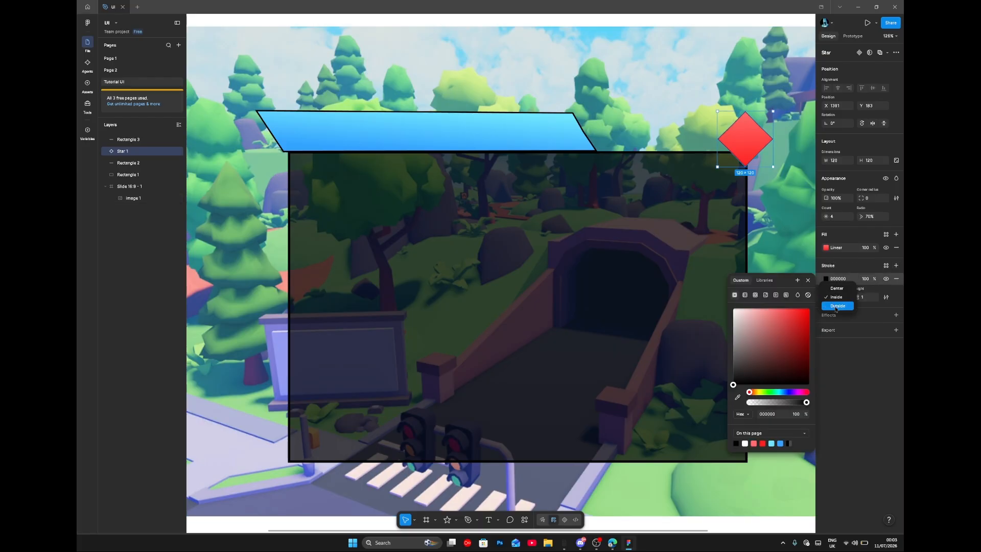
pyautogui.click(838, 305)
pyautogui.click(866, 299)
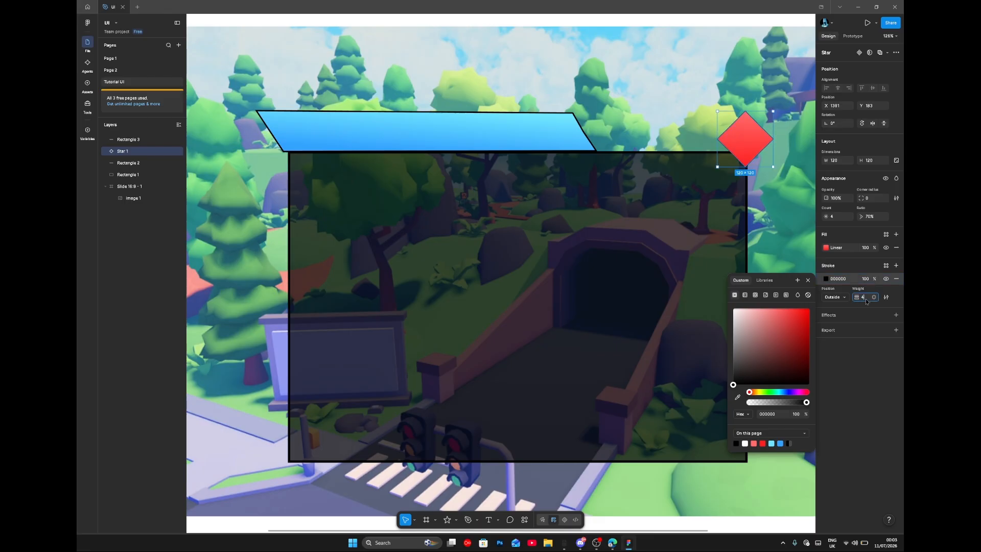
pyautogui.write('3')
pyautogui.press('Return')
# Step: Examine how the outlined diamond and the slanted header sit against the dark panel and background scene
pyautogui.click(728, 209)
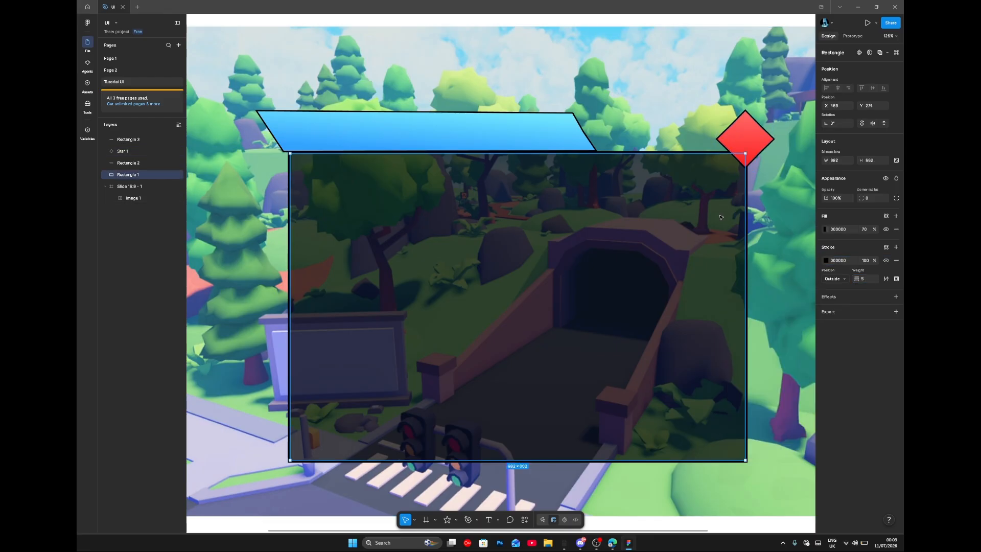
pyautogui.click(708, 109)
pyautogui.hscroll(-1, 548, 151)
pyautogui.hscroll(3, 547, 151)
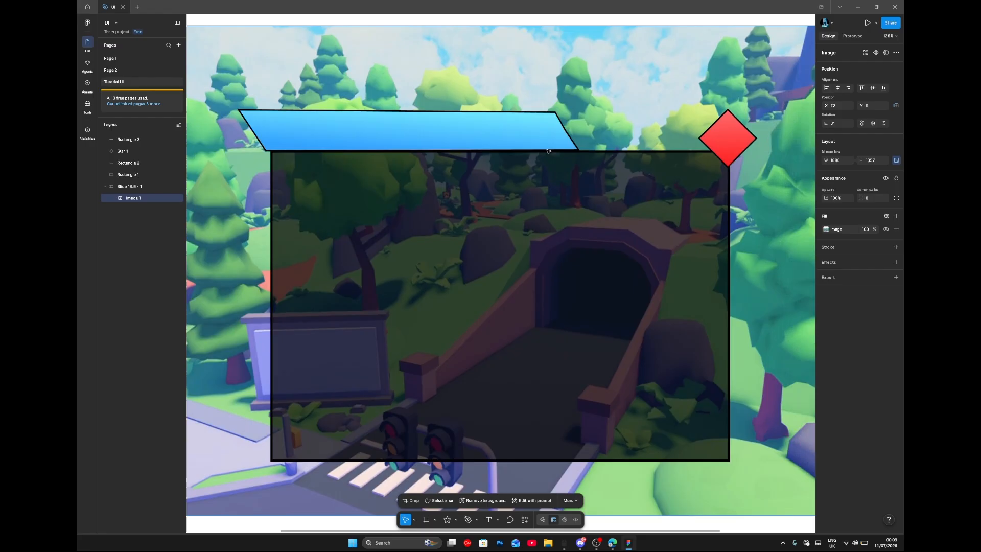
pyautogui.hscroll(-1, 487, 77)
pyautogui.hscroll(-1, 486, 77)
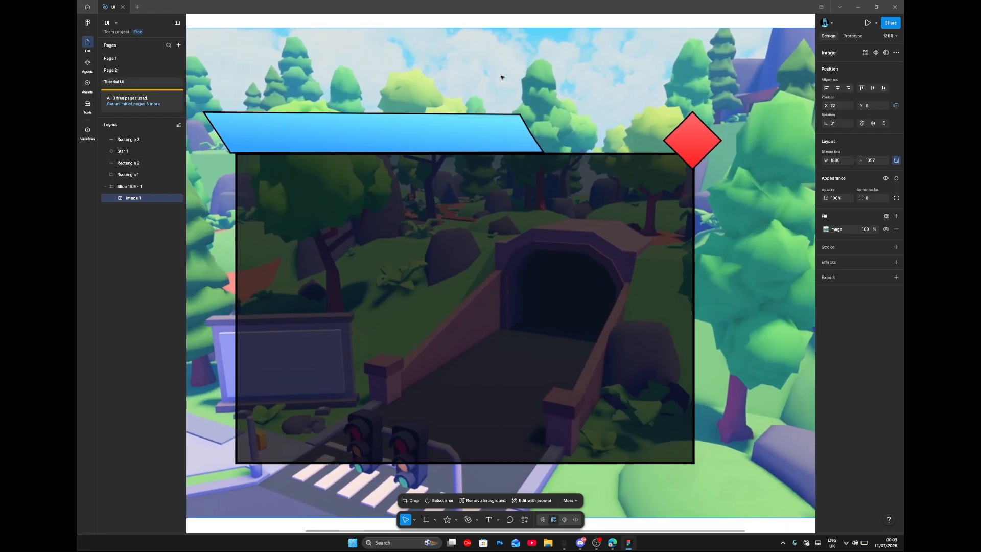
pyautogui.scroll(-3, 503, 76)
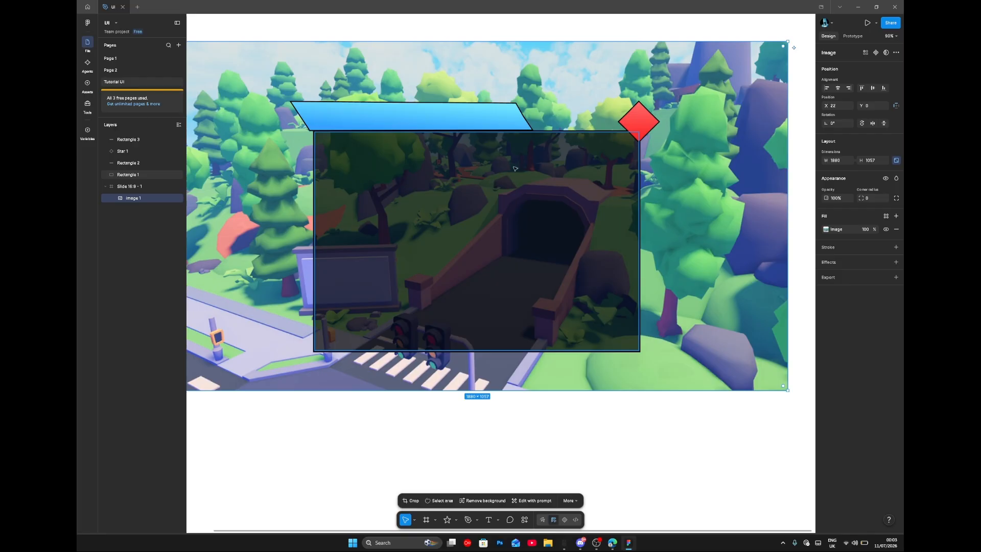
pyautogui.scroll(5, 514, 168)
pyautogui.hscroll(-2, 424, 200)
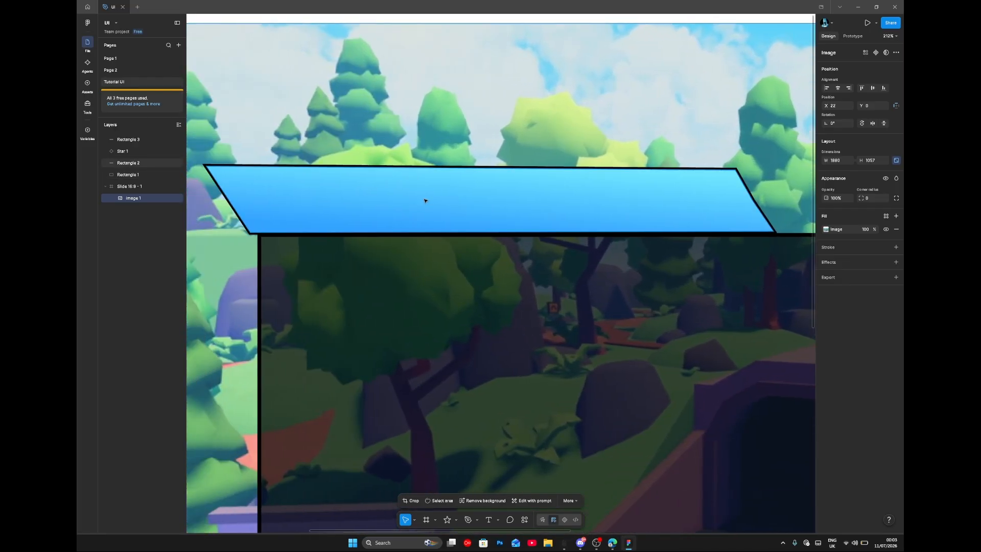
# Step: Group the gradient header with its outline copy and name the group "hearder"
pyautogui.click(135, 162)
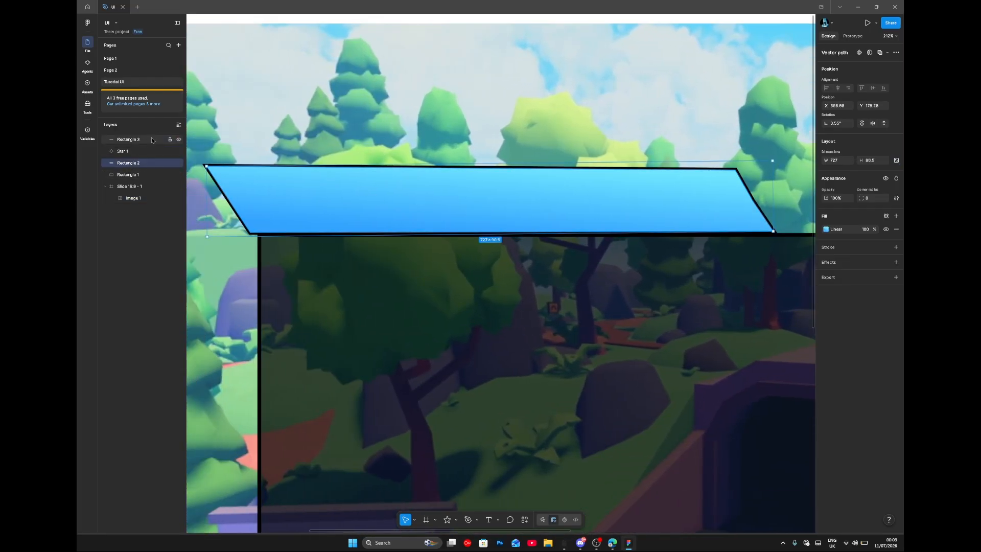
pyautogui.keyDown('shift'); pyautogui.click(136, 140); pyautogui.keyUp('shift')
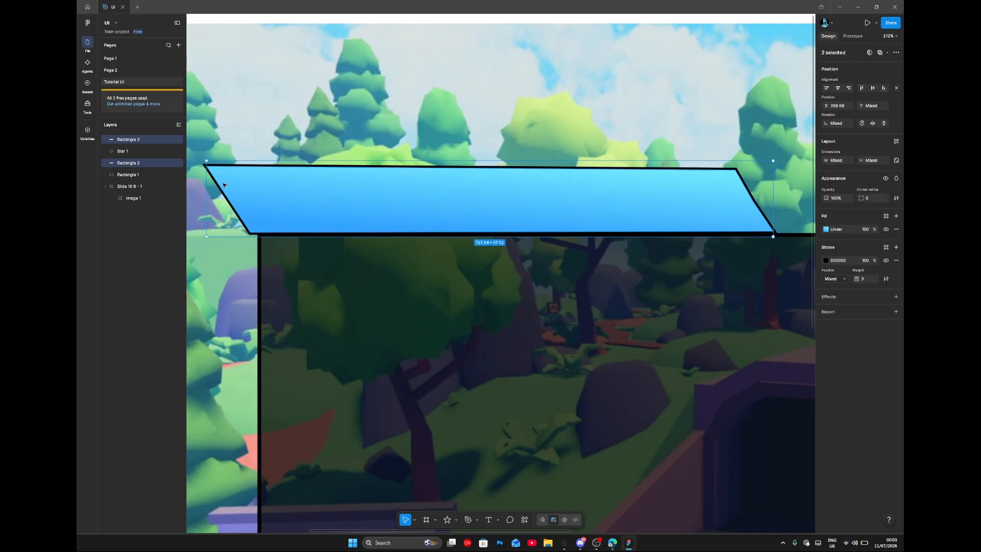
pyautogui.hotkey('ctrl', 'g')
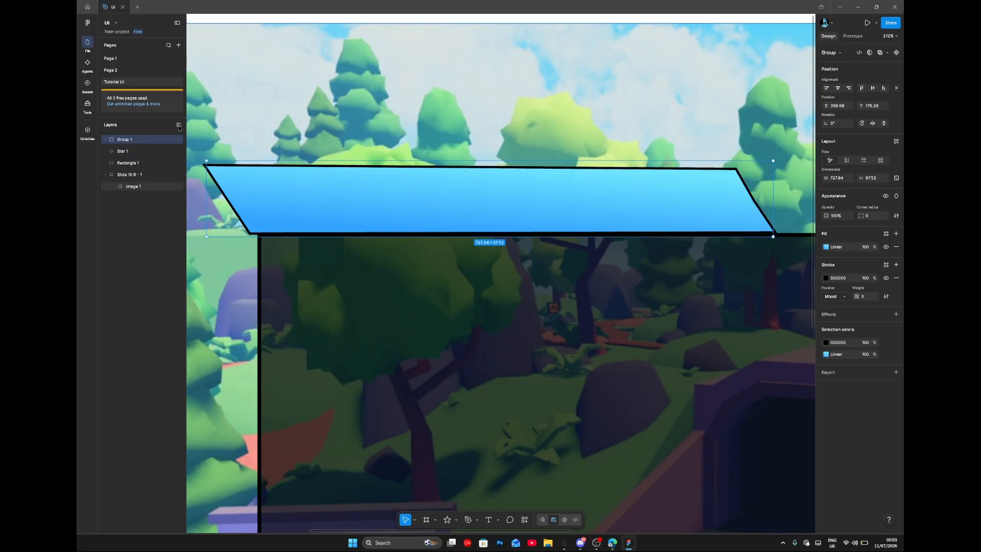
pyautogui.doubleClick(127, 140)
pyautogui.write('hearder')
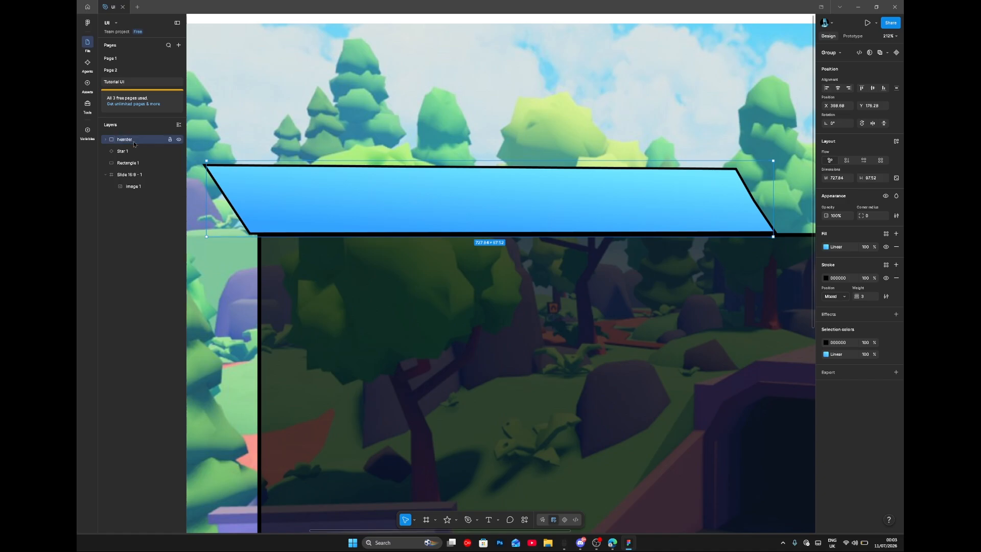
# Step: Rename the diamond's layer to "exit" and put it in a group of its own
pyautogui.click(137, 153)
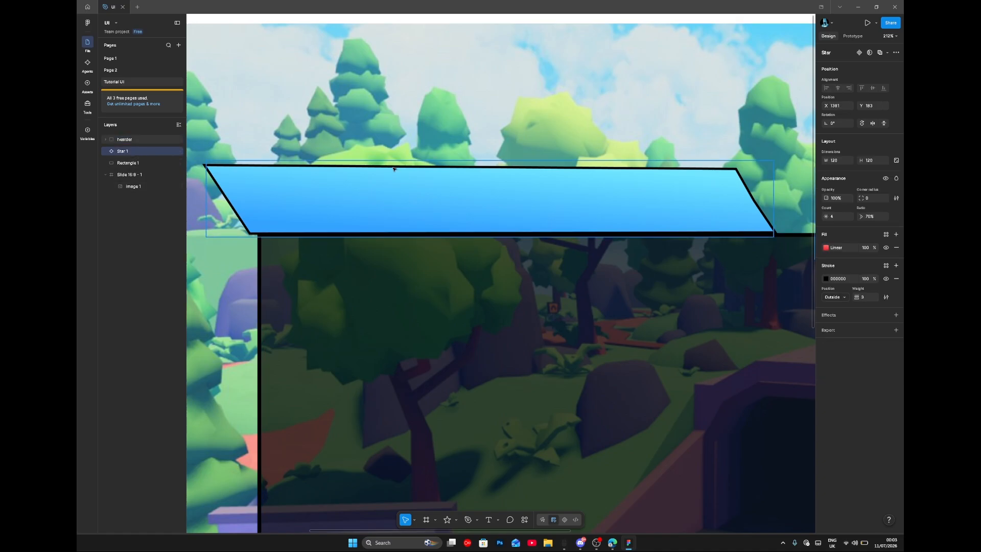
pyautogui.hotkey('shift', '1')
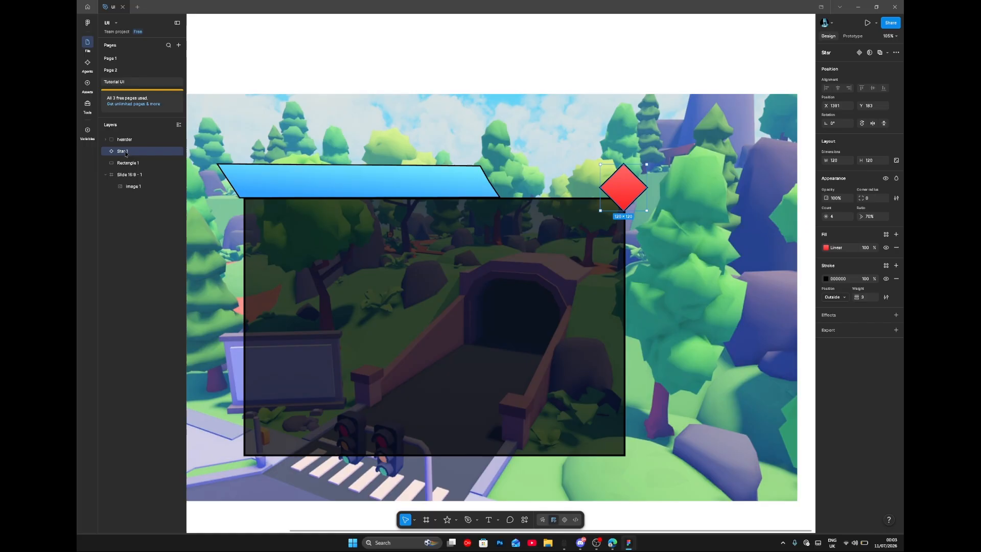
pyautogui.doubleClick(123, 151)
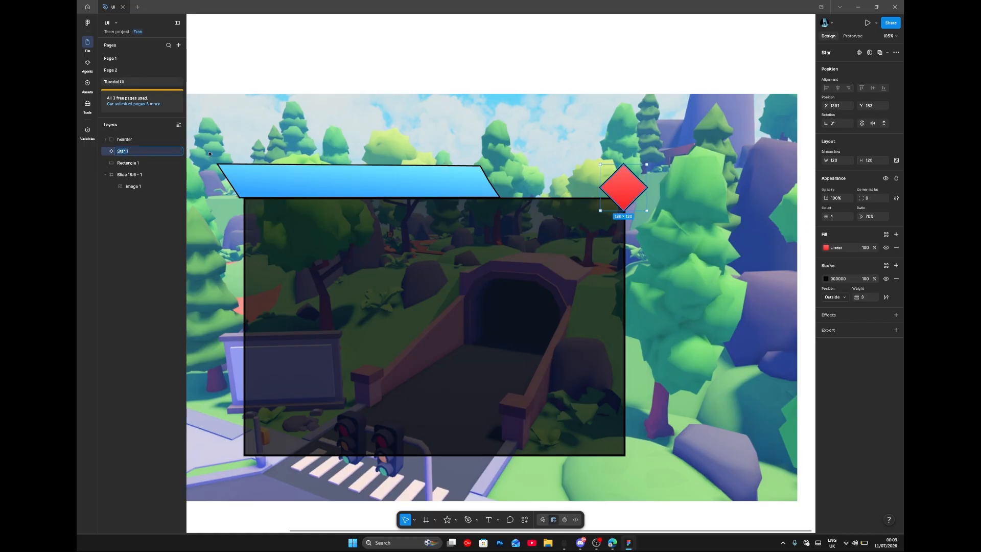
pyautogui.write('exit')
pyautogui.press('Return')
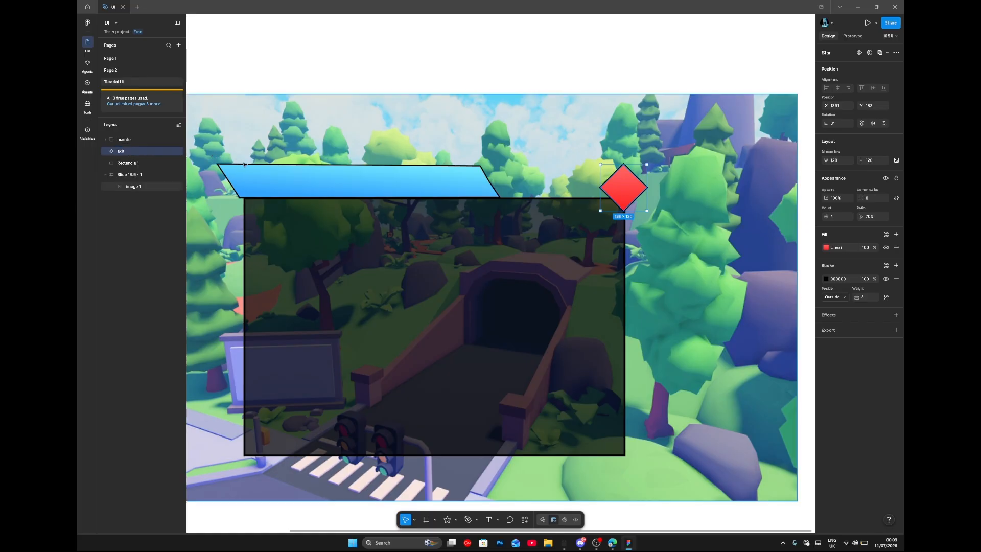
pyautogui.hotkey('ctrl', 'g')
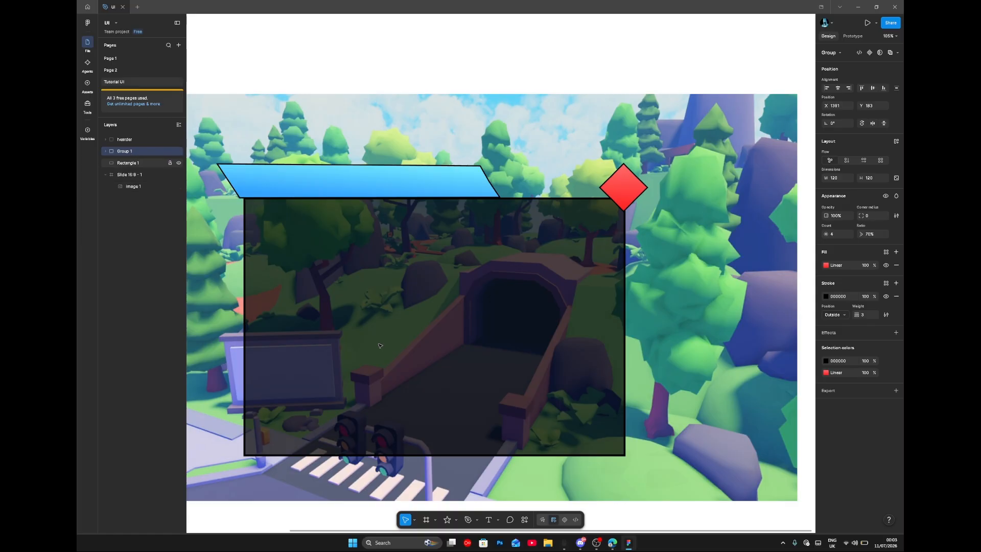
# Step: Add a 48 × 48 text box with a centred X over the red diamond and move it into the diamond's group
pyautogui.press('t')
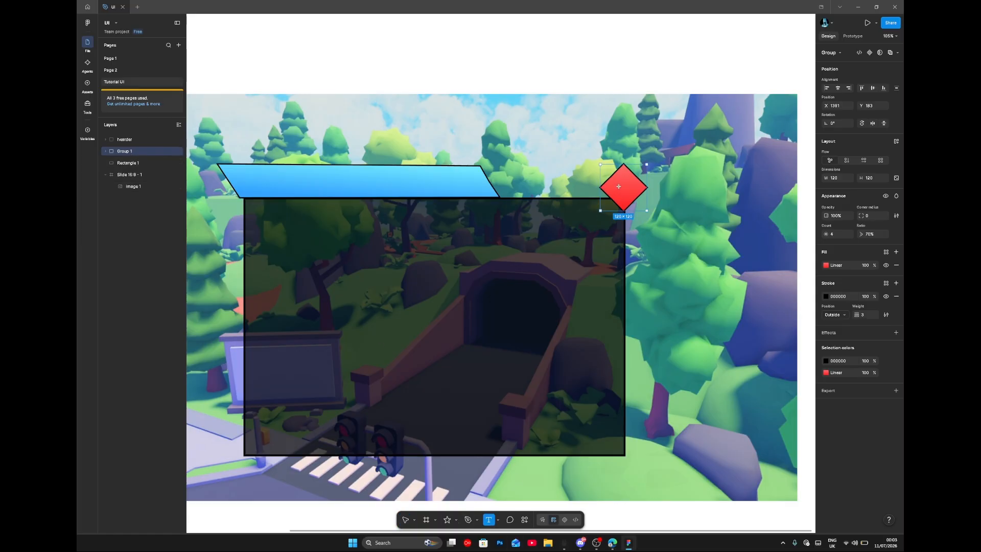
pyautogui.moveTo(614, 180); pyautogui.dragTo(633, 197)
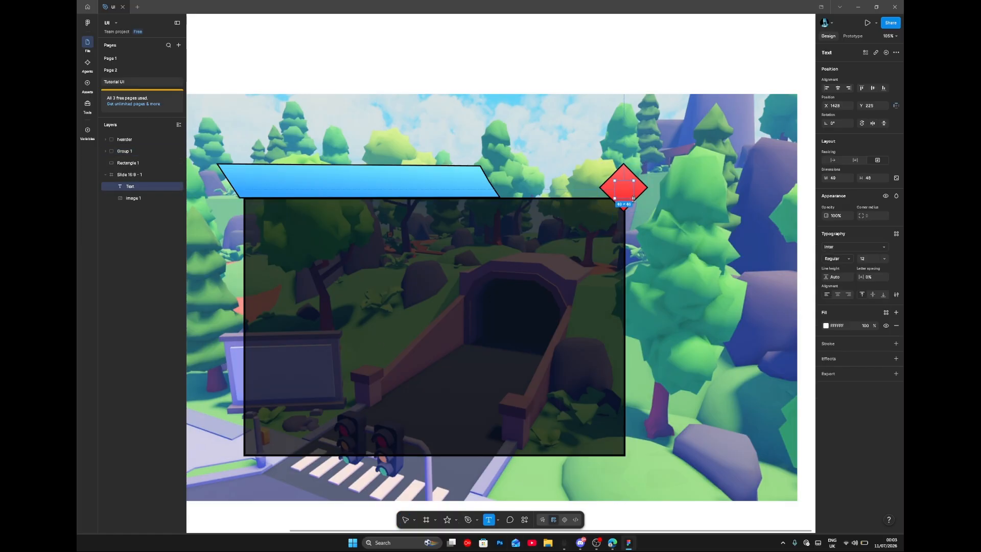
pyautogui.press('Escape')
pyautogui.click(872, 295)
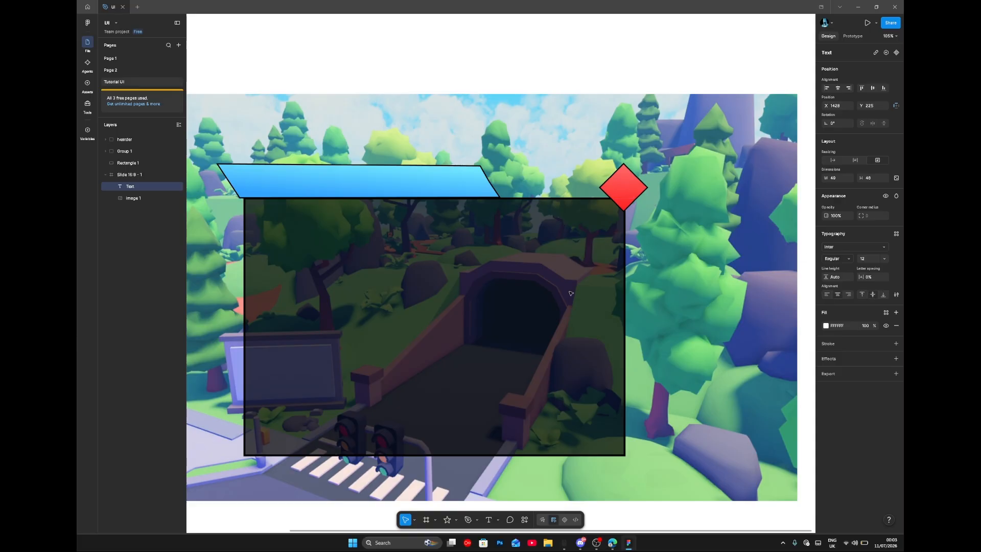
pyautogui.moveTo(132, 153); pyautogui.dragTo(133, 154)
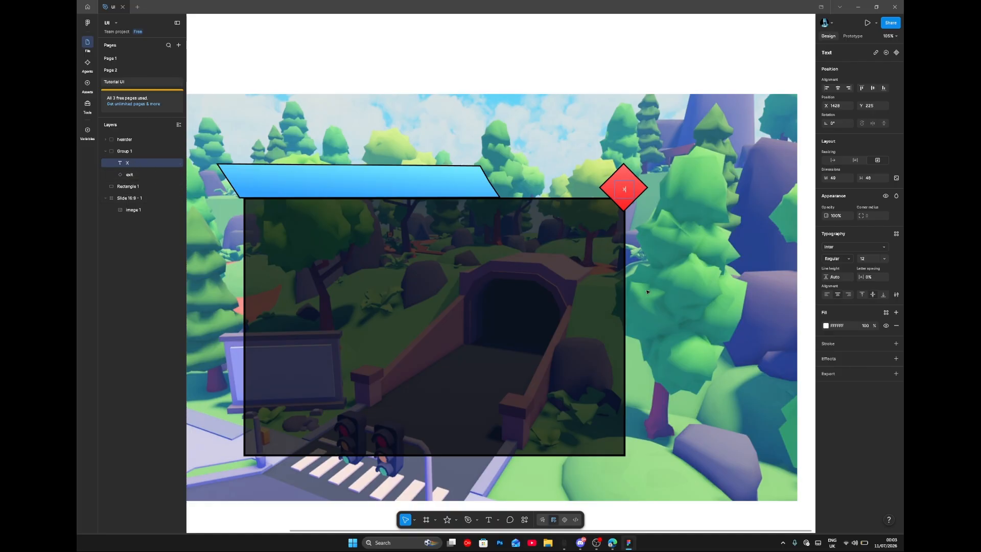
# Step: Try to set the diamond's X in the Fredoka One font at size 40
pyautogui.click(859, 248)
pyautogui.write('fred')
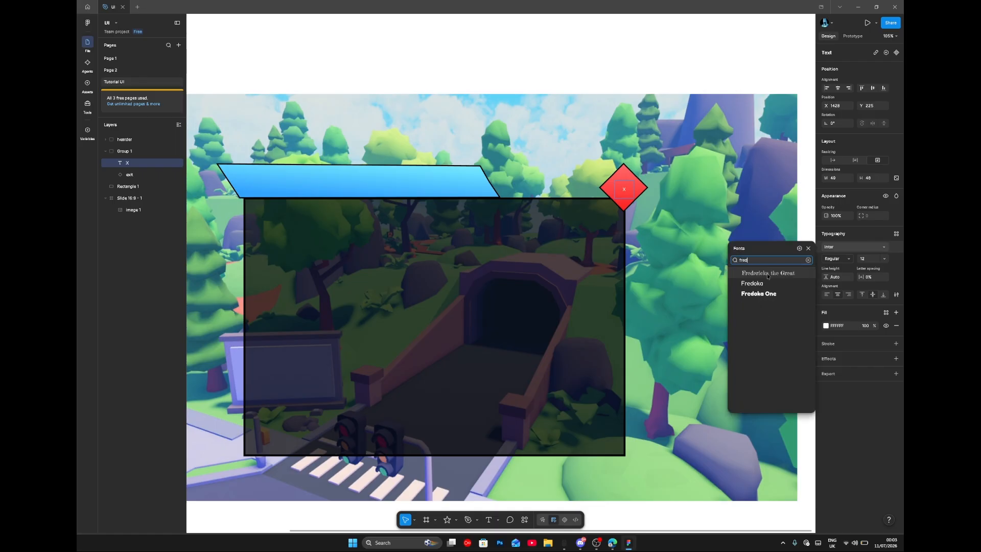
pyautogui.click(759, 294)
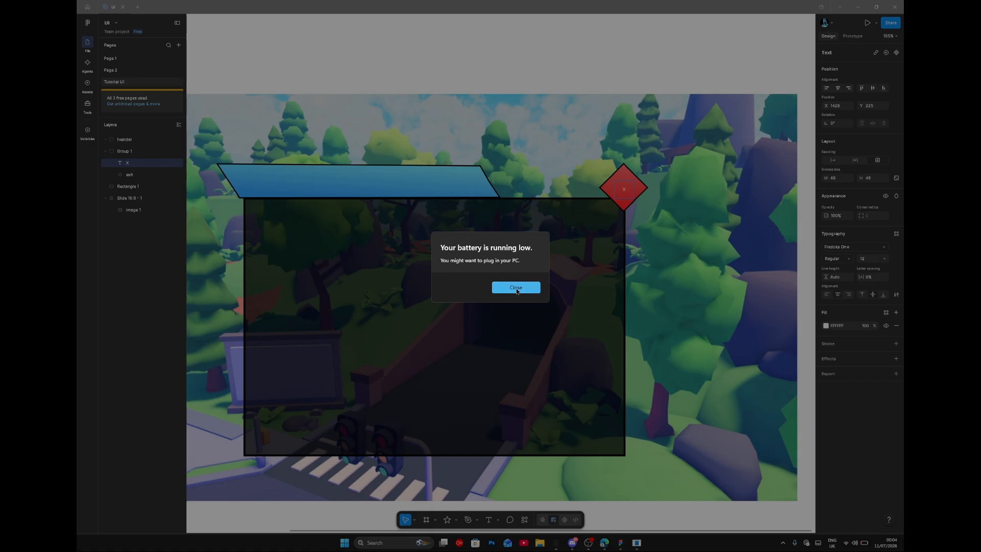
pyautogui.click(515, 288)
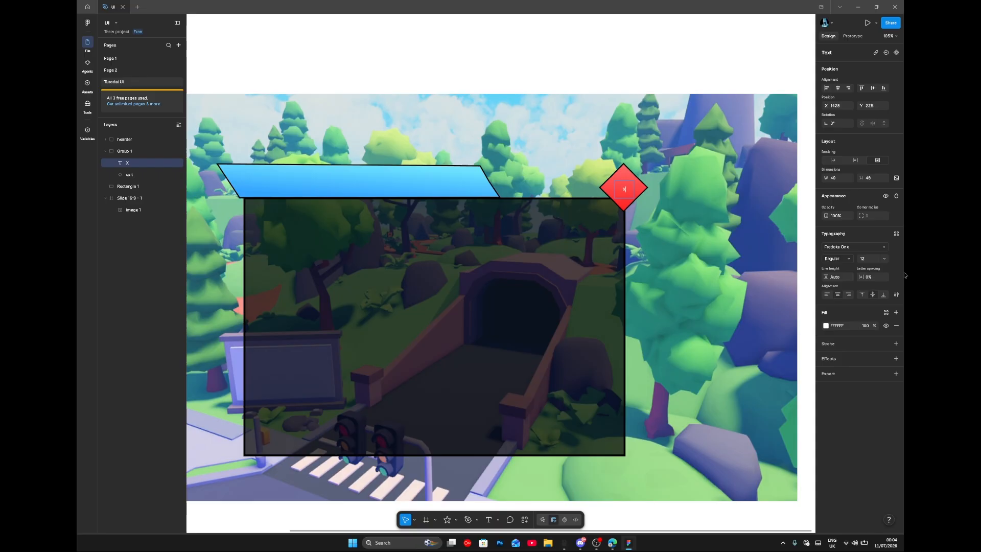
pyautogui.click(882, 258)
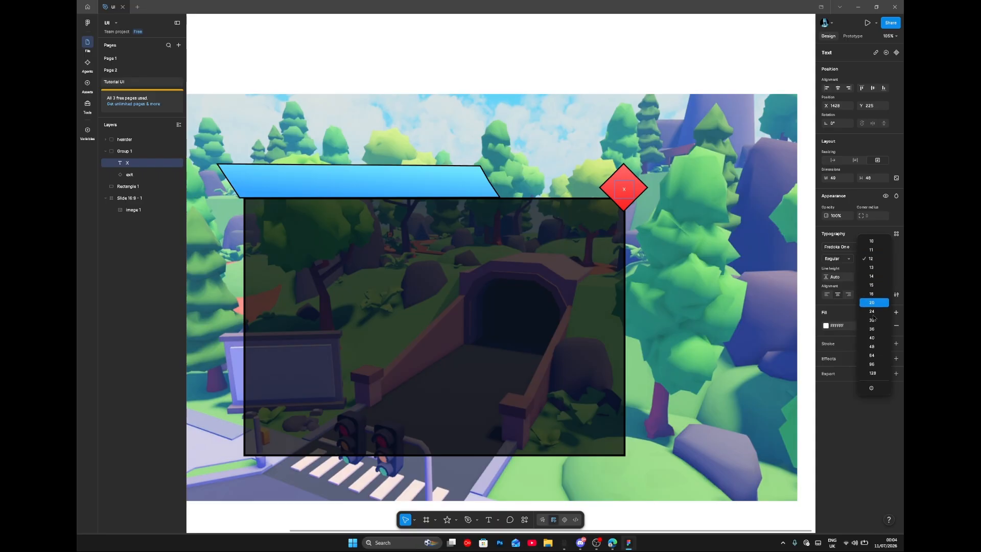
pyautogui.click(877, 337)
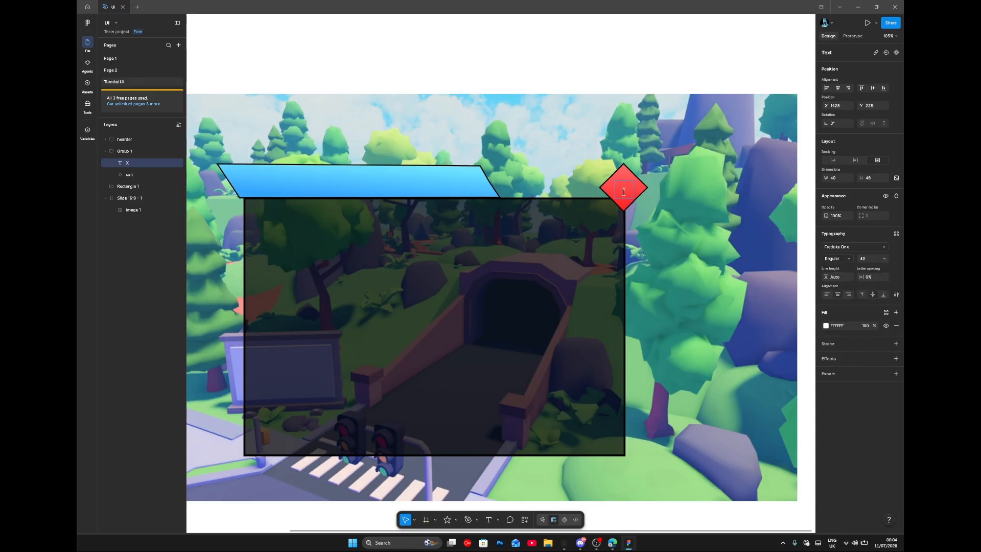
# Step: Set the diamond's X to size 64 in the Fredoka One font
pyautogui.click(883, 259)
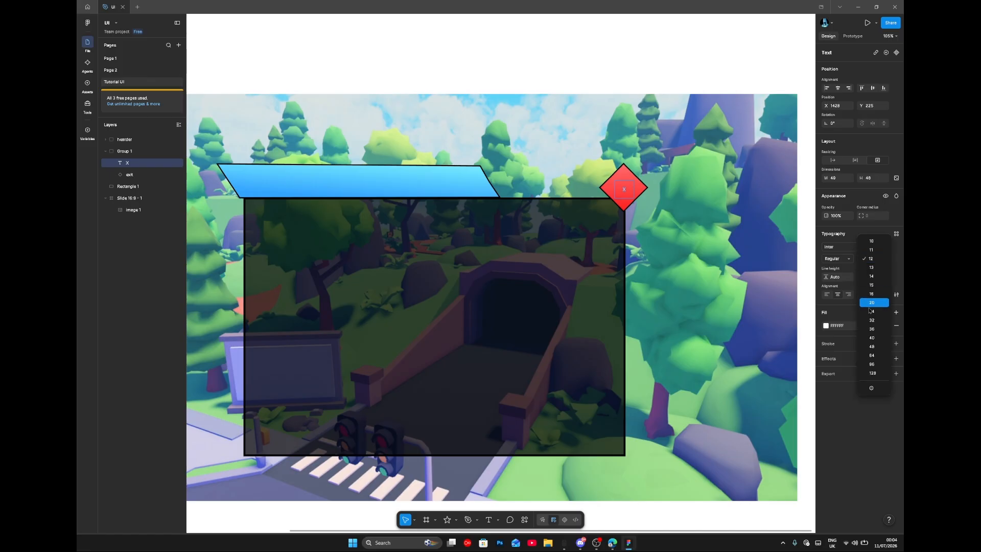
pyautogui.click(878, 355)
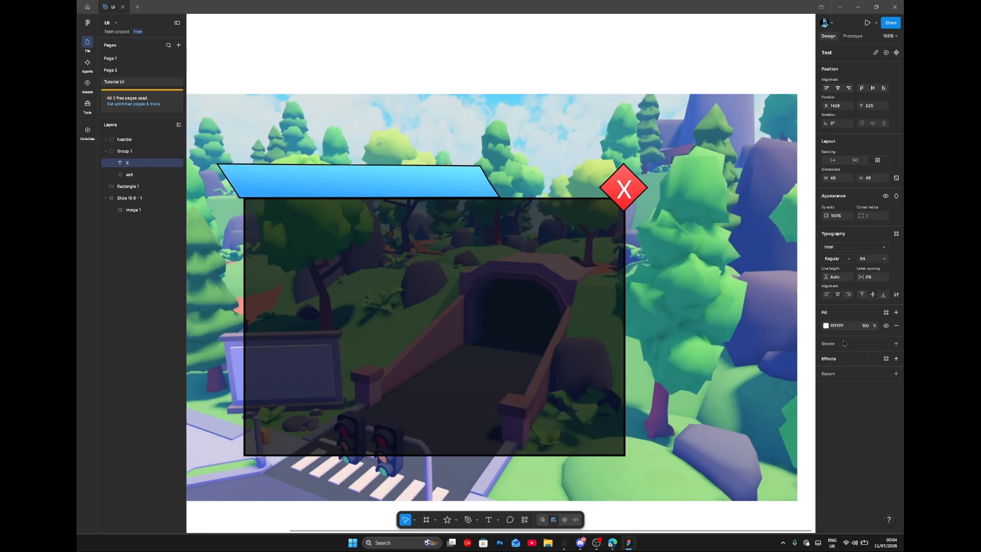
pyautogui.click(828, 247)
pyautogui.write('fi')
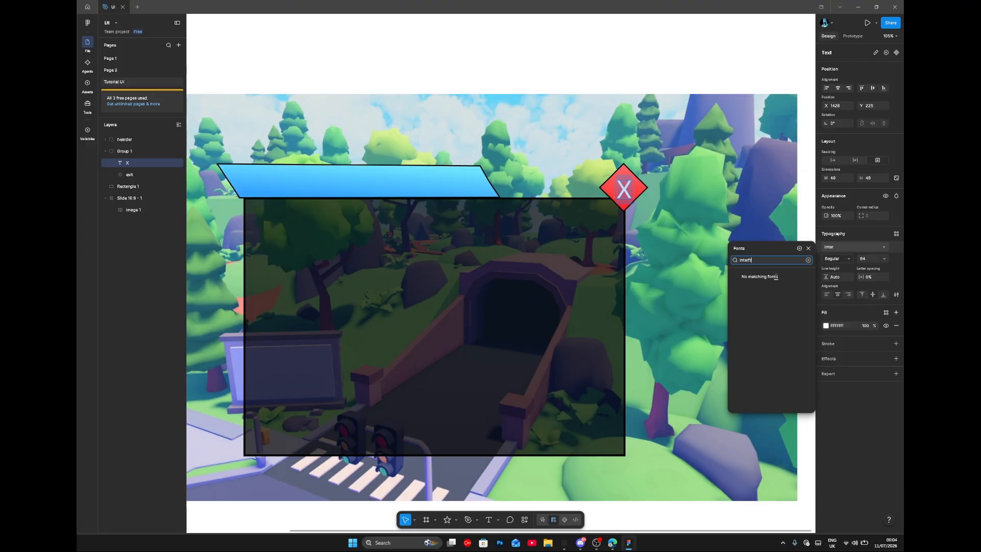
pyautogui.press('BackSpace')
pyautogui.press('BackSpace')
pyautogui.press('BackSpace')
pyautogui.press('BackSpace')
pyautogui.press('BackSpace')
pyautogui.press('BackSpace')
pyautogui.write('fred')
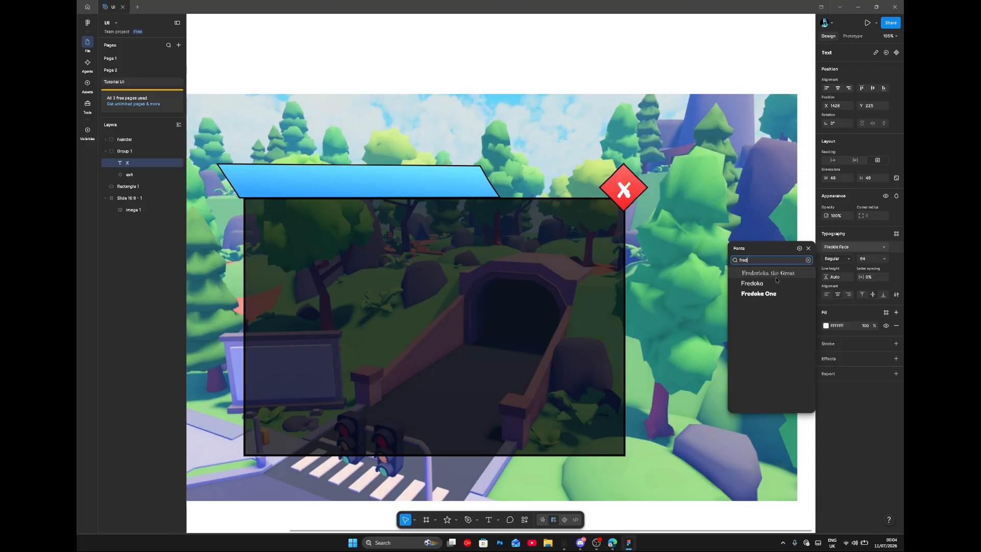
pyautogui.click(758, 293)
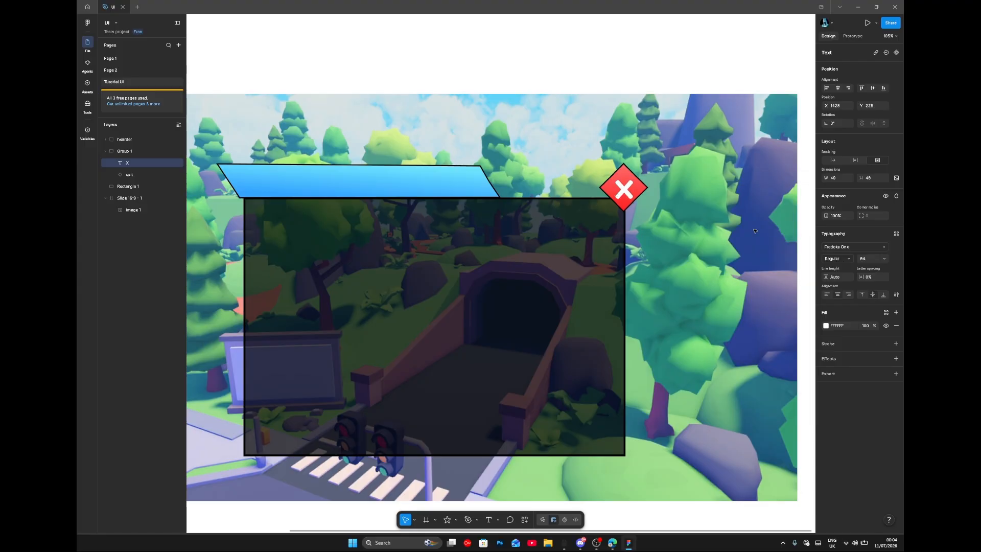
# Step: Give the X a black outside stroke of weight 3 and reposition it at the centre of the red diamond
pyautogui.click(873, 295)
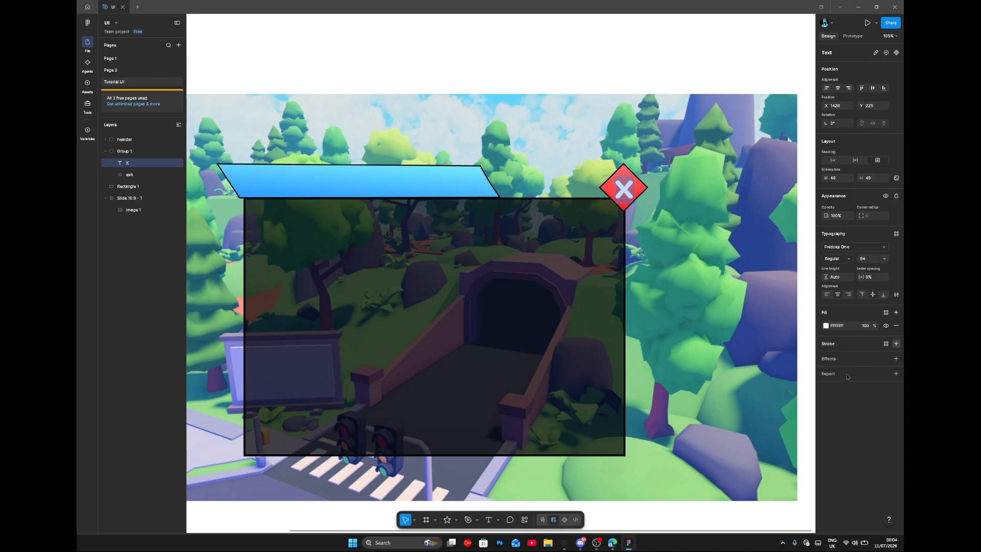
pyautogui.click(868, 378)
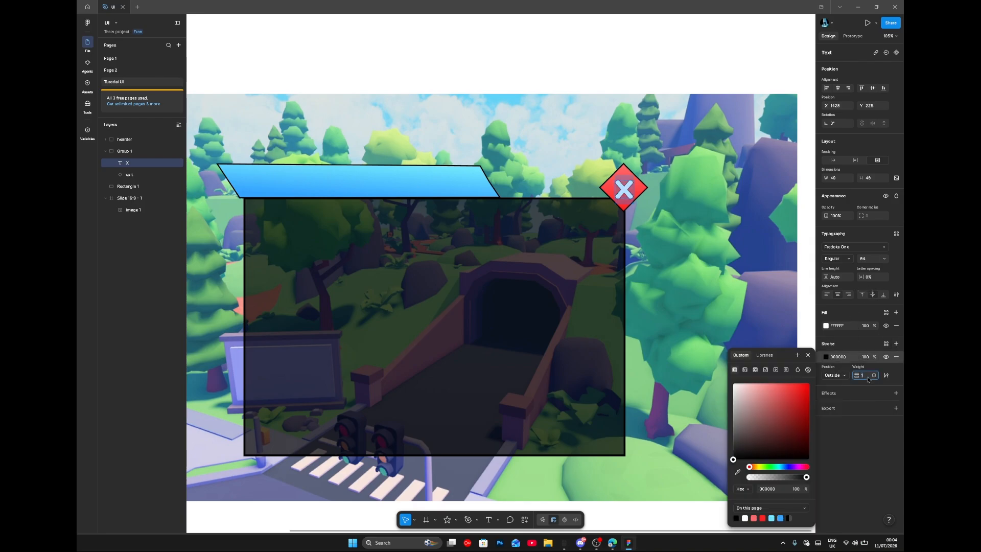
pyautogui.write('3')
pyautogui.press('Return')
pyautogui.click(620, 189)
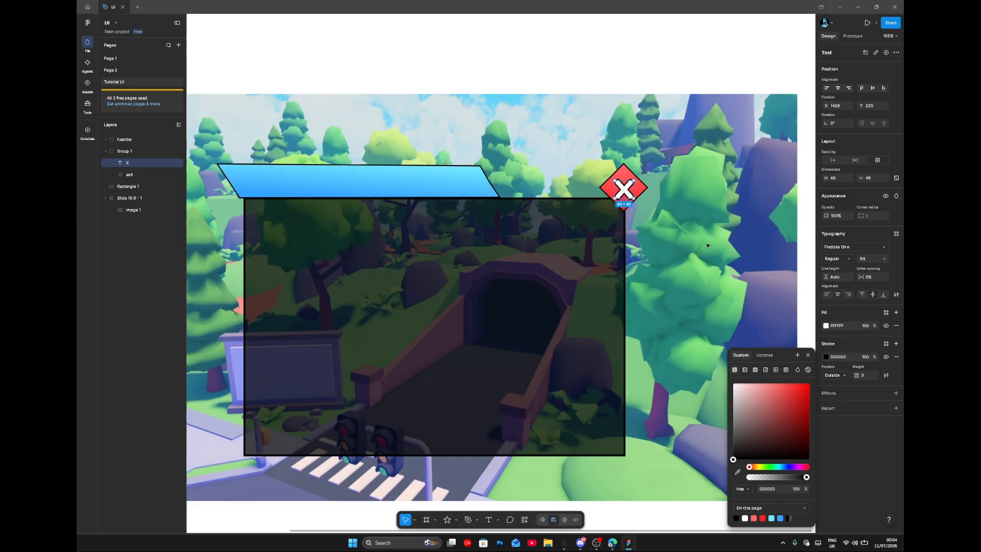
pyautogui.moveTo(623, 189); pyautogui.dragTo(622, 186)
pyautogui.click(703, 174)
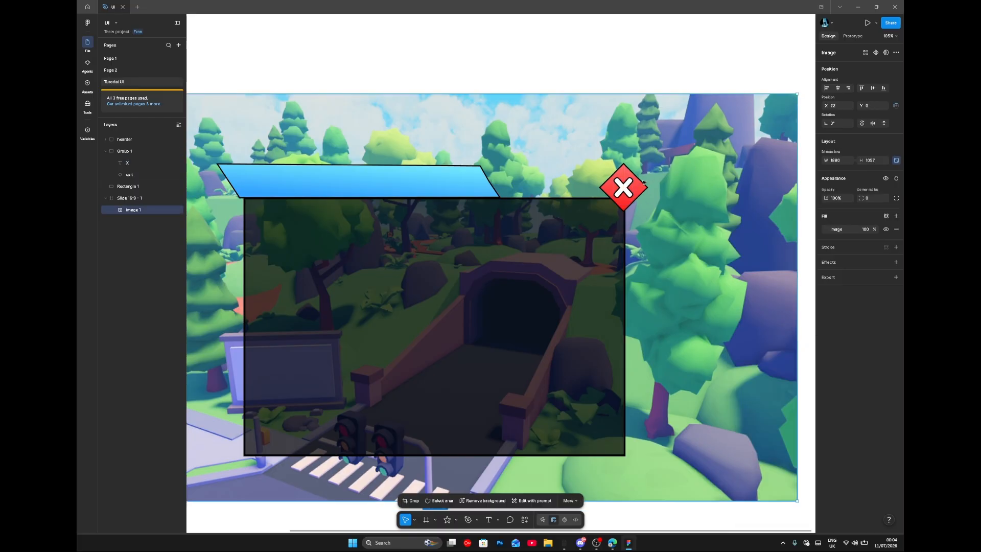
# Step: Duplicate the diamond's X and move the copy into the header group above its rectangles
pyautogui.scroll(5, 704, 174)
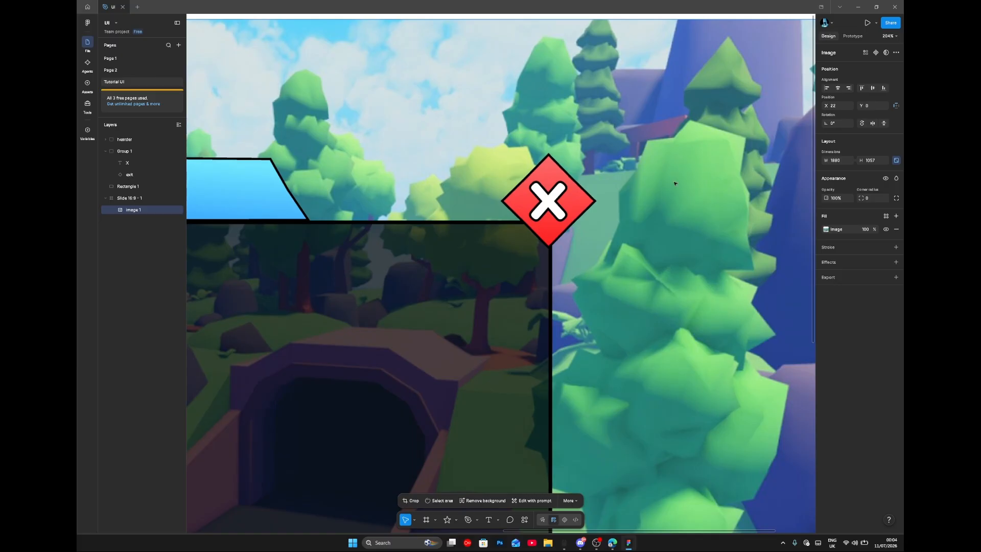
pyautogui.scroll(-6, 674, 183)
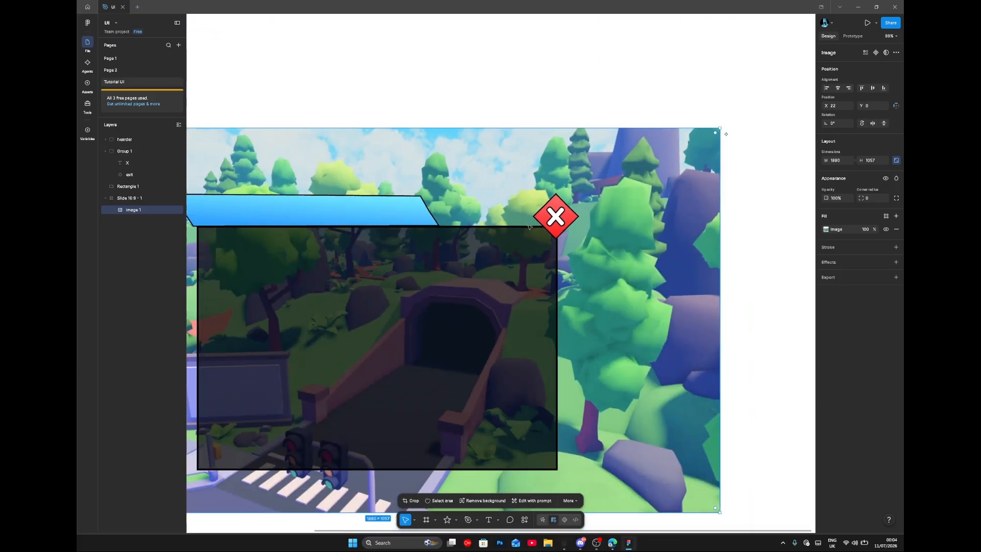
pyautogui.hscroll(-3, 528, 227)
pyautogui.click(446, 215)
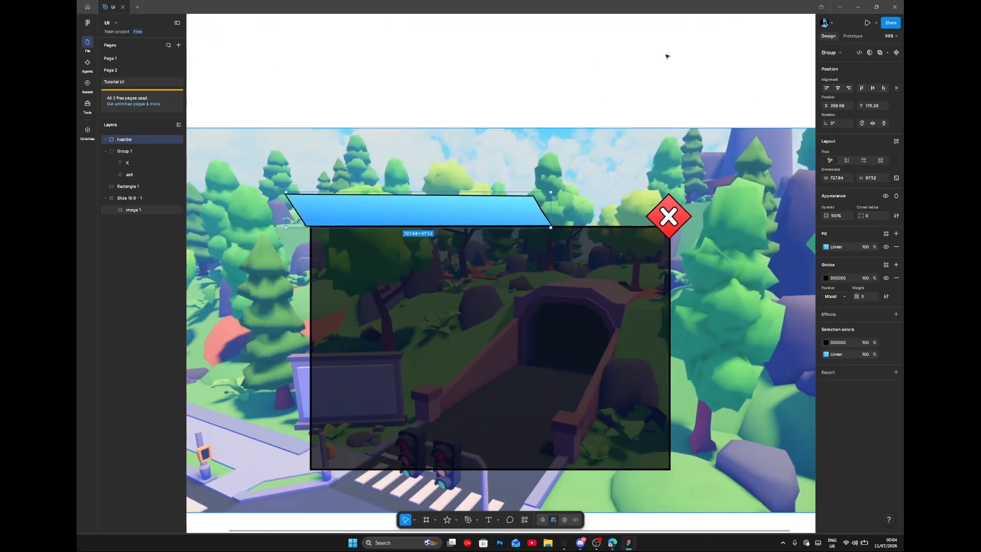
pyautogui.click(664, 225)
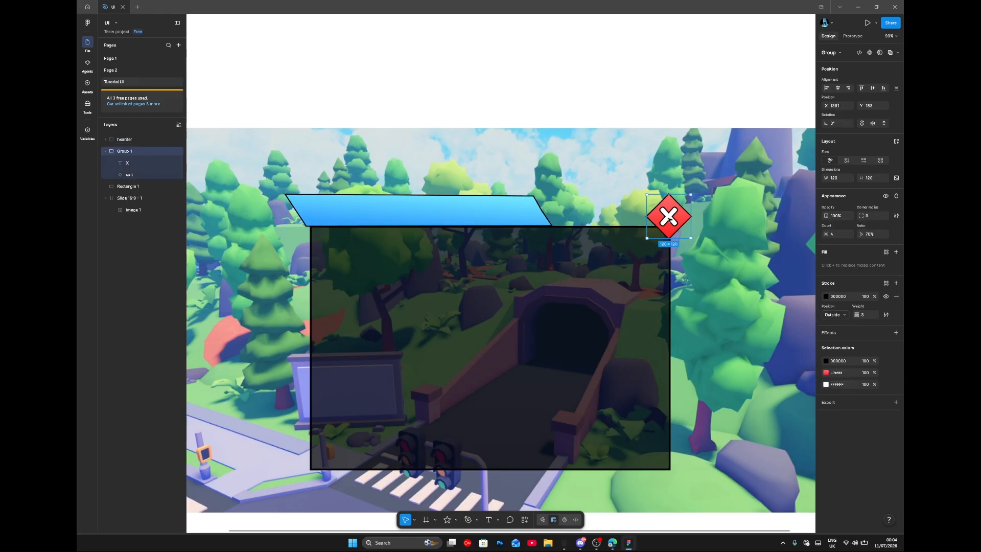
pyautogui.click(660, 229)
pyautogui.hotkey('ctrl', 'd')
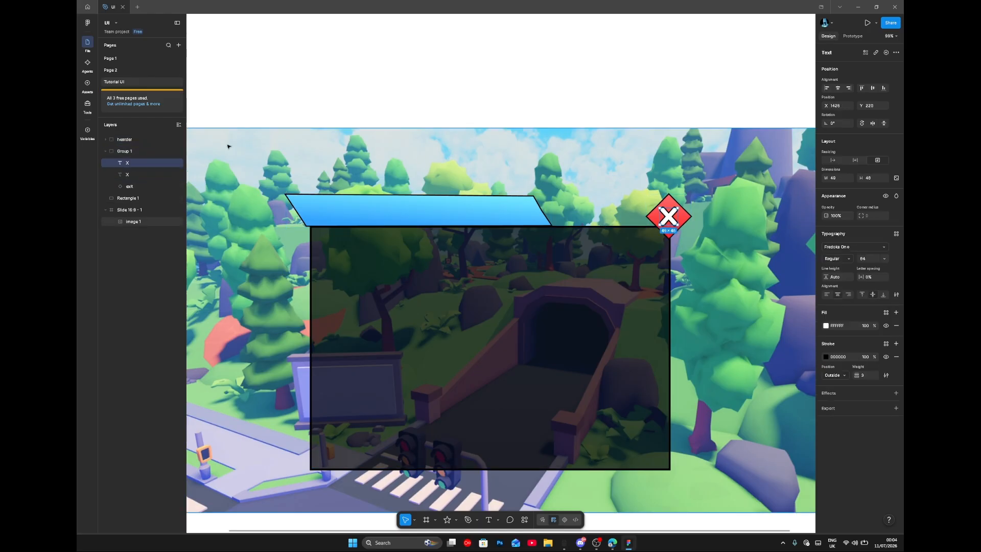
pyautogui.moveTo(124, 145); pyautogui.dragTo(124, 139)
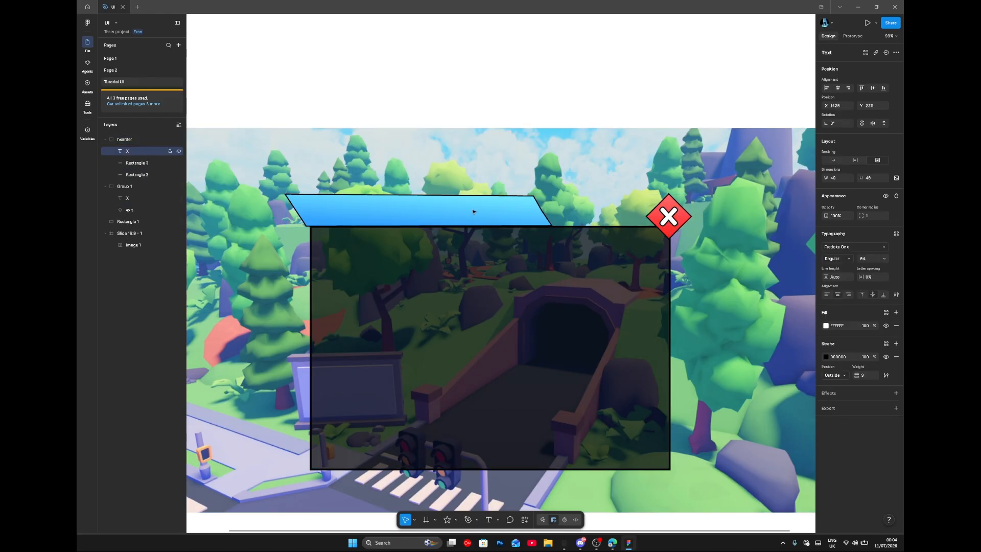
# Step: Move the copied X over to the blue header and align it with the header group's left edge
pyautogui.hotkey('shift', 'Left')
pyautogui.hotkey('shift', 'Left')
pyautogui.hotkey('shift', 'Left')
pyautogui.hotkey('shift', 'Left')
pyautogui.hotkey('shift', 'Left')
pyautogui.hotkey('shift', 'Left')
pyautogui.hotkey('shift', 'Left')
pyautogui.hotkey('shift', 'Left')
pyautogui.hotkey('shift', 'Left')
pyautogui.hotkey('shift', 'Left')
pyautogui.hotkey('shift', 'Left')
pyautogui.hotkey('shift', 'Left')
pyautogui.hotkey('shift', 'Left')
pyautogui.hotkey('shift', 'Left')
pyautogui.hotkey('shift', 'Left')
pyautogui.hotkey('shift', 'Left')
pyautogui.hotkey('shift', 'Left')
pyautogui.hotkey('shift', 'Left')
pyautogui.hotkey('shift', 'Left')
pyautogui.hotkey('shift', 'Left')
pyautogui.hotkey('shift', 'Left')
pyautogui.hotkey('shift', 'Left')
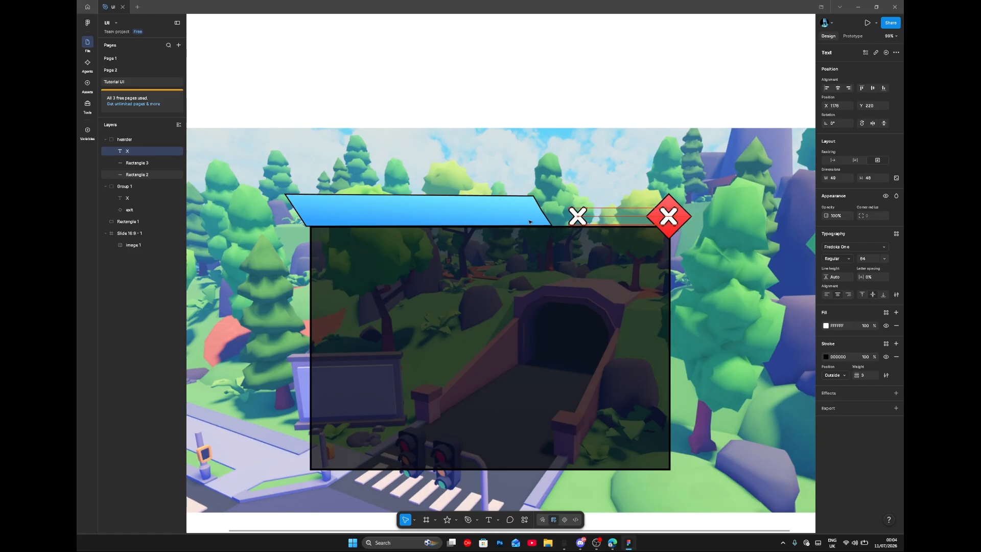
pyautogui.click(827, 88)
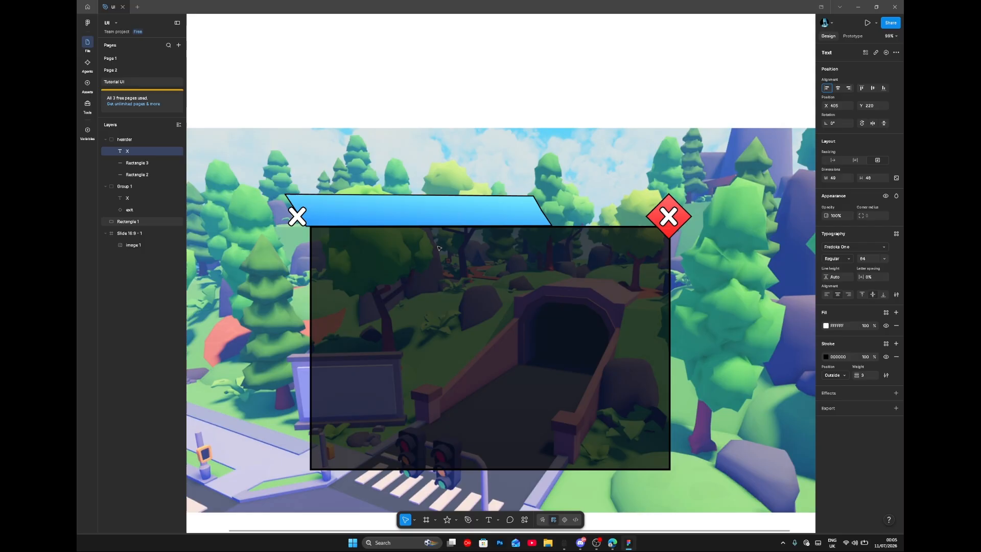
# Step: Place the copied X inside the header's left end at X 451, Y 205 and widen its text box to about 284
pyautogui.hotkey('shift', 'Right')
pyautogui.hotkey('shift', 'Right')
pyautogui.hotkey('shift', 'Right')
pyautogui.hotkey('shift', 'Right')
pyautogui.press('Right')
pyautogui.hotkey('shift', 'Up')
pyautogui.press('Up')
pyautogui.press('Up')
pyautogui.press('Up')
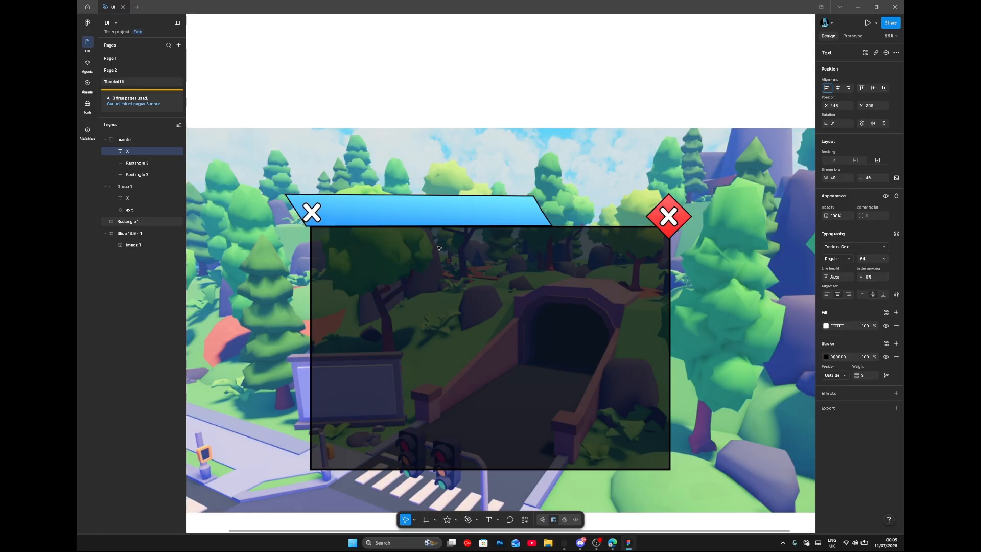
pyautogui.press('Right')
pyautogui.press('Right')
pyautogui.press('Right')
pyautogui.press('Right')
pyautogui.press('Right')
pyautogui.press('Right')
pyautogui.press('Up')
pyautogui.press('Up')
pyautogui.moveTo(322, 209); pyautogui.dragTo(408, 205)
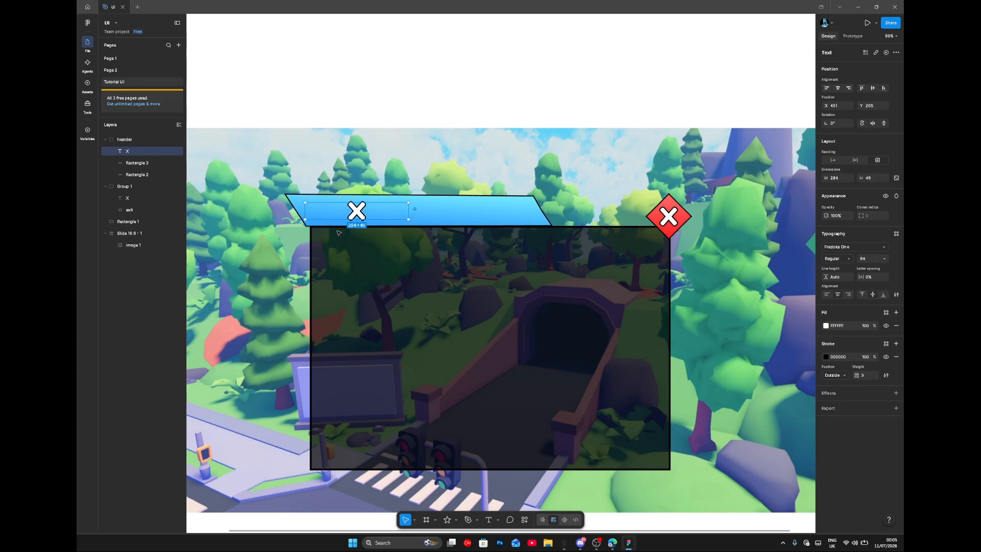
# Step: Replace the header's X text with SHOP and shift the title slightly closer to the header's left end
pyautogui.doubleClick(358, 213)
pyautogui.write('Sh')
pyautogui.press('BackSpace')
pyautogui.write('HOP')
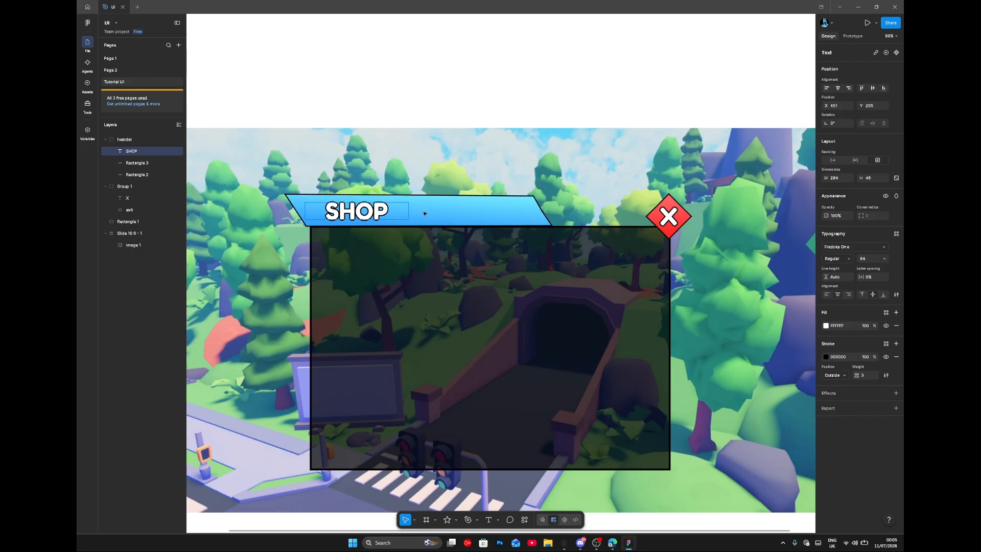
pyautogui.press('Escape')
pyautogui.moveTo(376, 212); pyautogui.dragTo(370, 211)
pyautogui.click(562, 117)
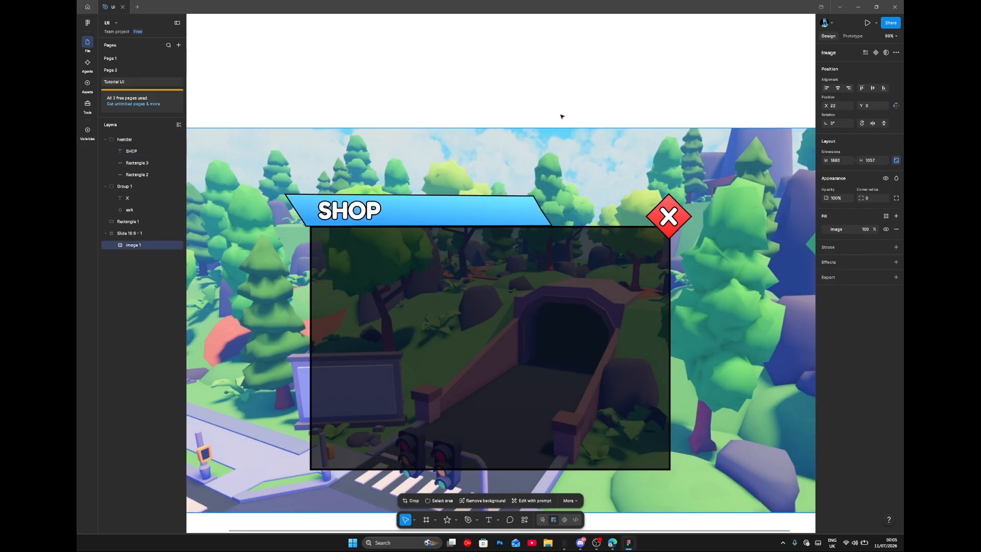
# Step: Examine the overall look of the shop panel with its header title and exit button
pyautogui.click(561, 116)
pyautogui.scroll(1, 561, 116)
pyautogui.scroll(-1, 561, 116)
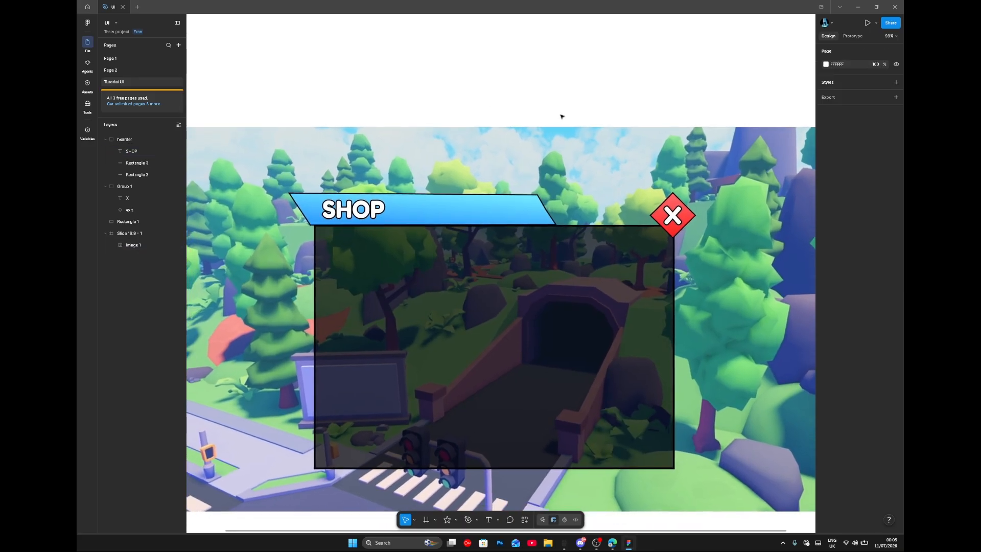
pyautogui.scroll(-3, 694, 81)
pyautogui.hscroll(2, 661, 104)
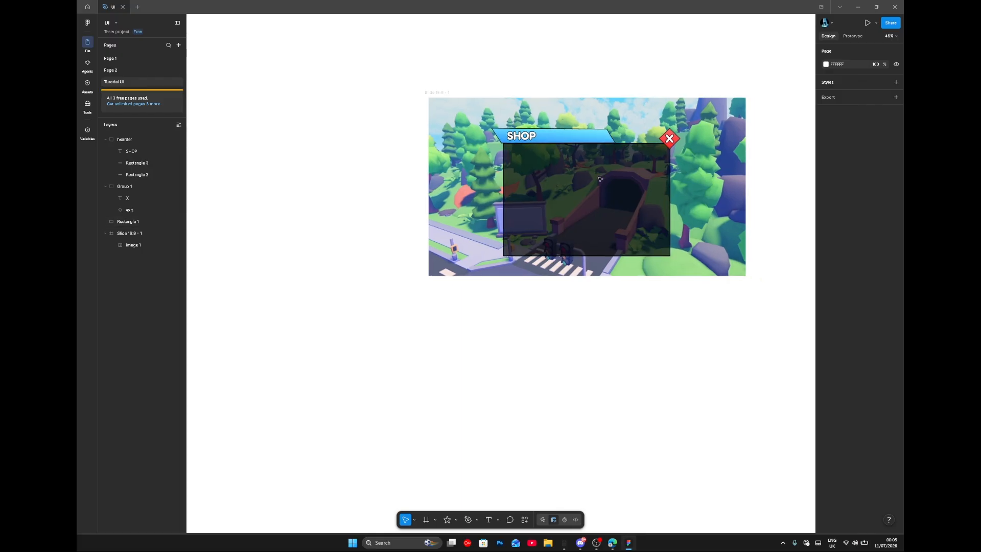
pyautogui.scroll(3, 607, 175)
pyautogui.hscroll(2, 600, 180)
pyautogui.scroll(3, 600, 178)
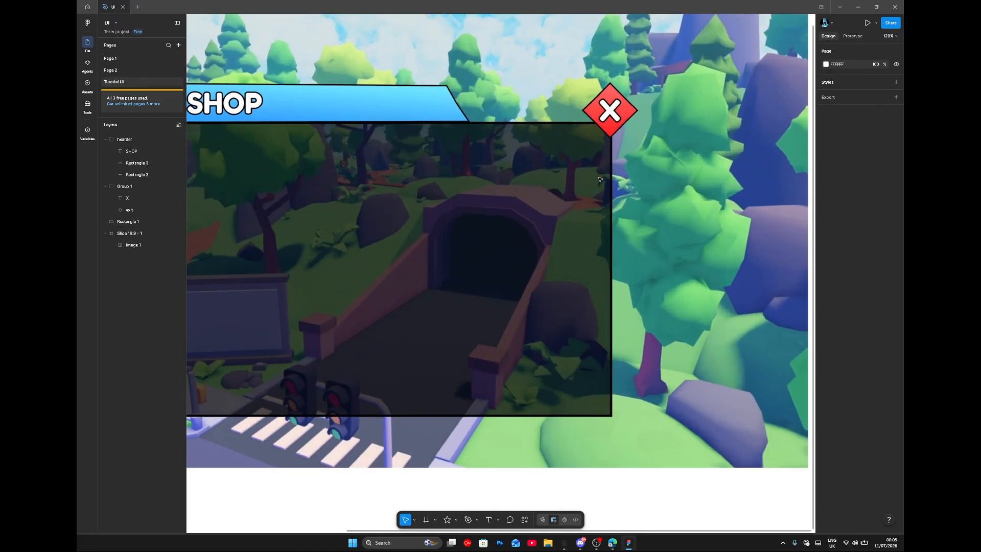
pyautogui.scroll(2, 629, 332)
pyautogui.hscroll(-2, 628, 332)
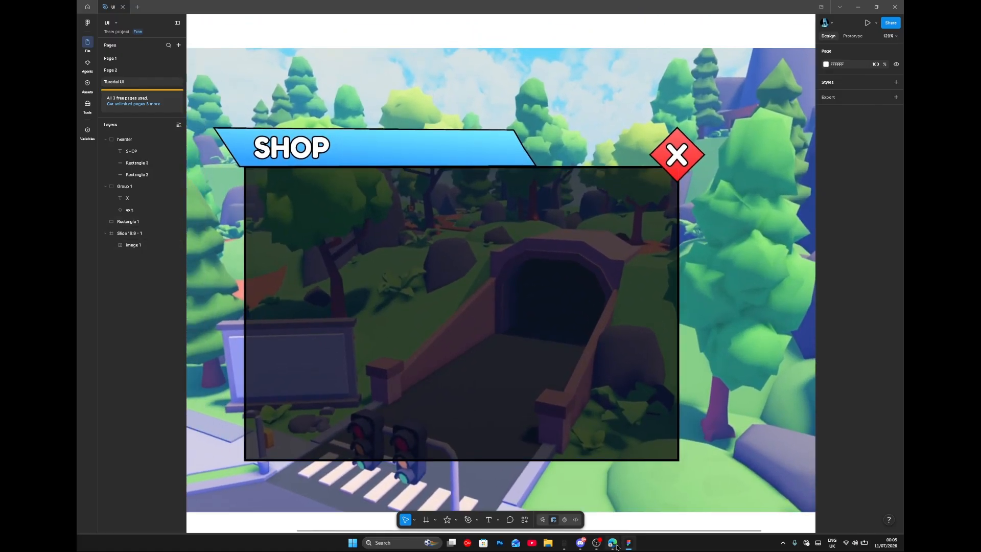
# Step: Switch to the ResourceHub page in the browser and copy the first circular Halftone image
pyautogui.hotkey('alt', 'Tab')
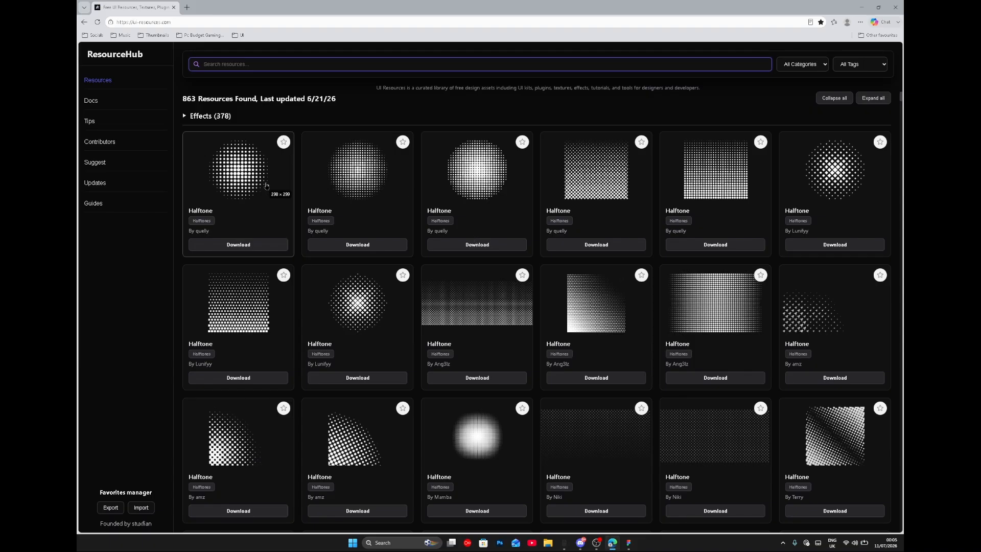
pyautogui.click(238, 176)
pyautogui.rightClick(477, 269)
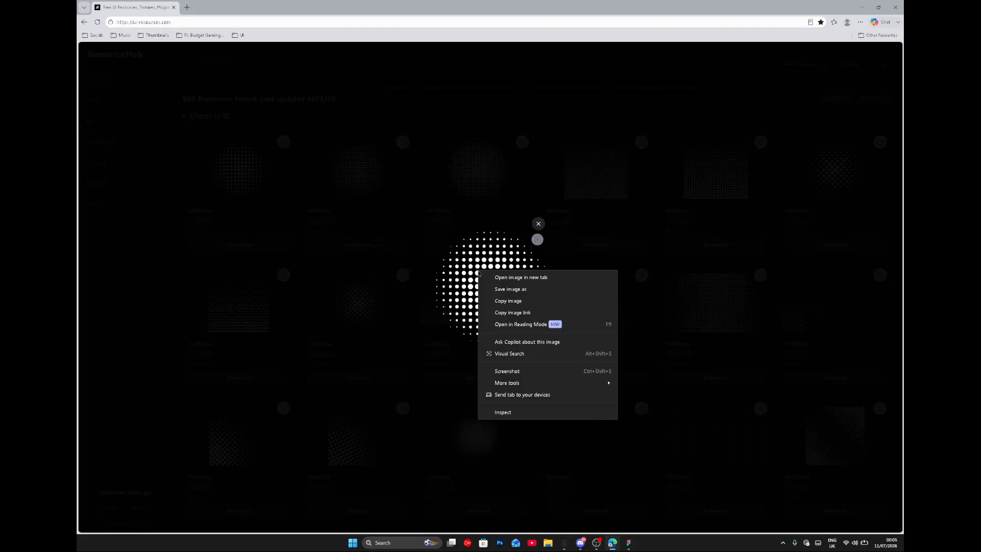
pyautogui.click(505, 300)
# Step: Return to Figma, paste the halftone image into the exit diamond's group and scale it down to about 87 × 87
pyautogui.click(628, 542)
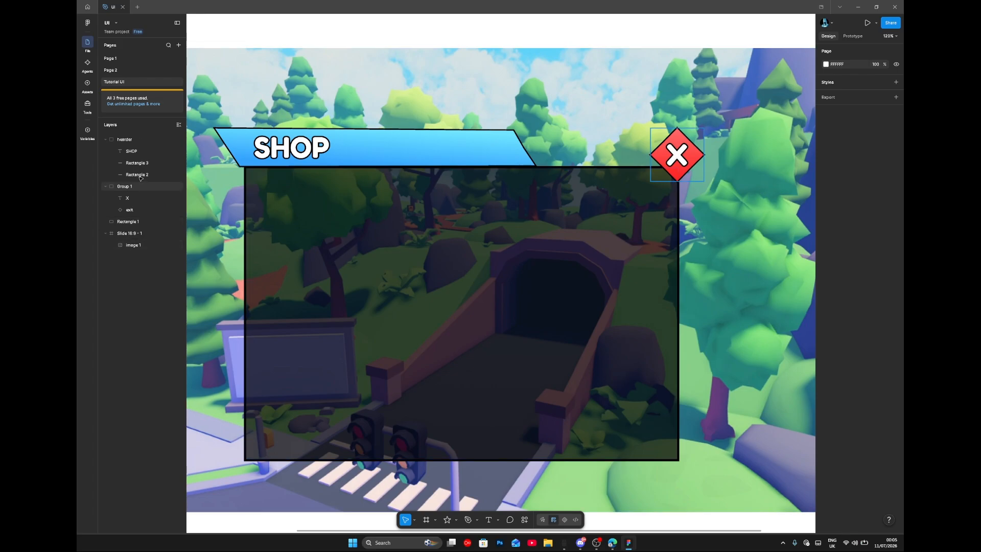
pyautogui.click(125, 186)
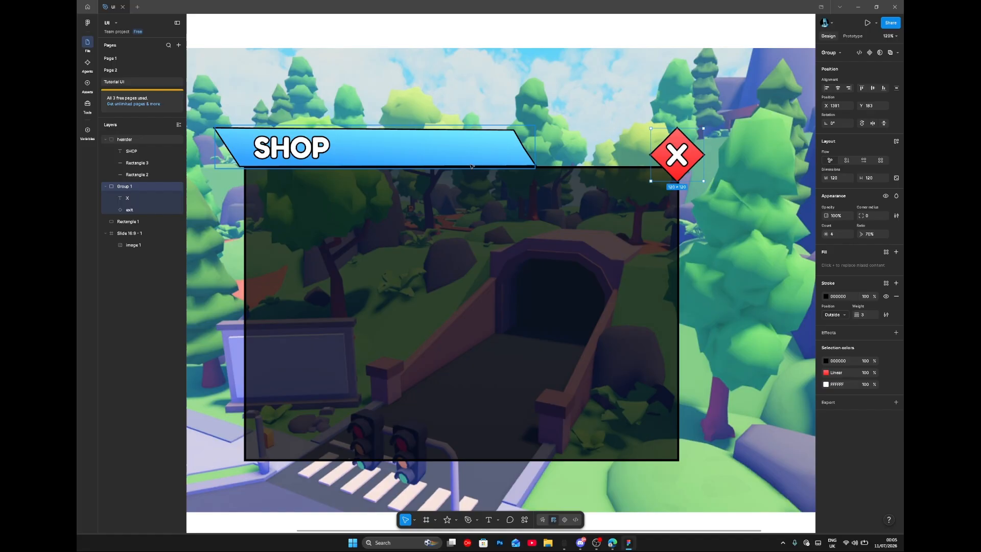
pyautogui.hotkey('ctrl', 'v')
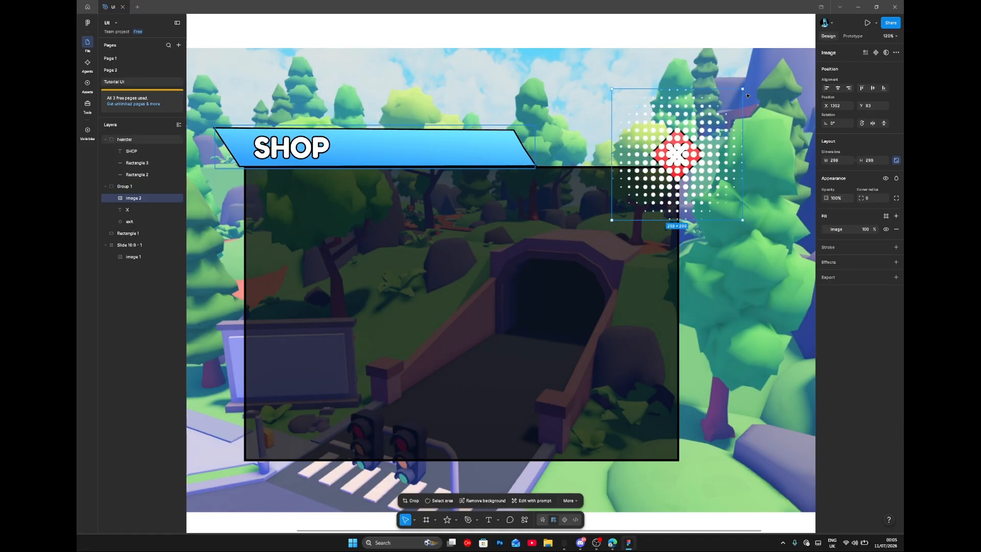
pyautogui.moveTo(680, 90); pyautogui.dragTo(678, 157)
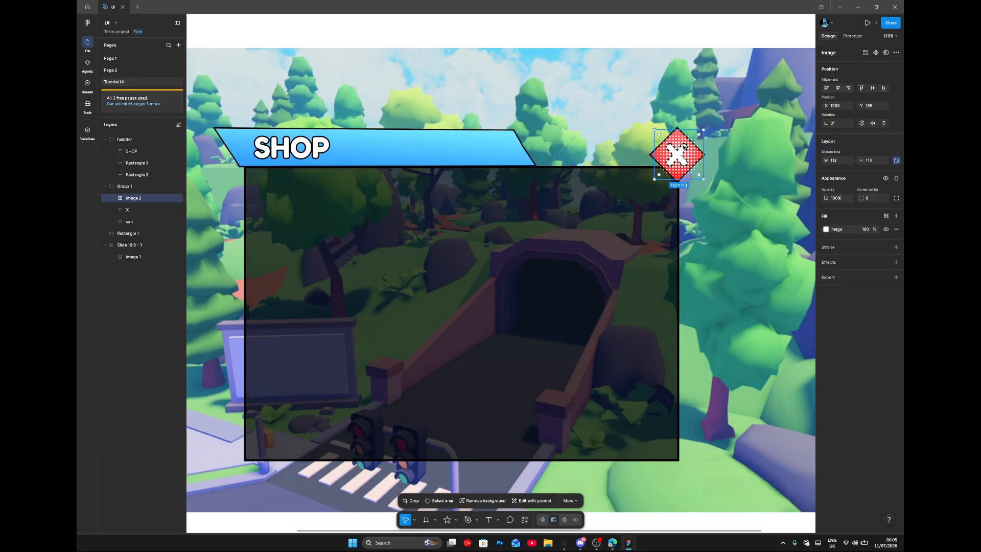
pyautogui.moveTo(684, 139); pyautogui.dragTo(683, 140)
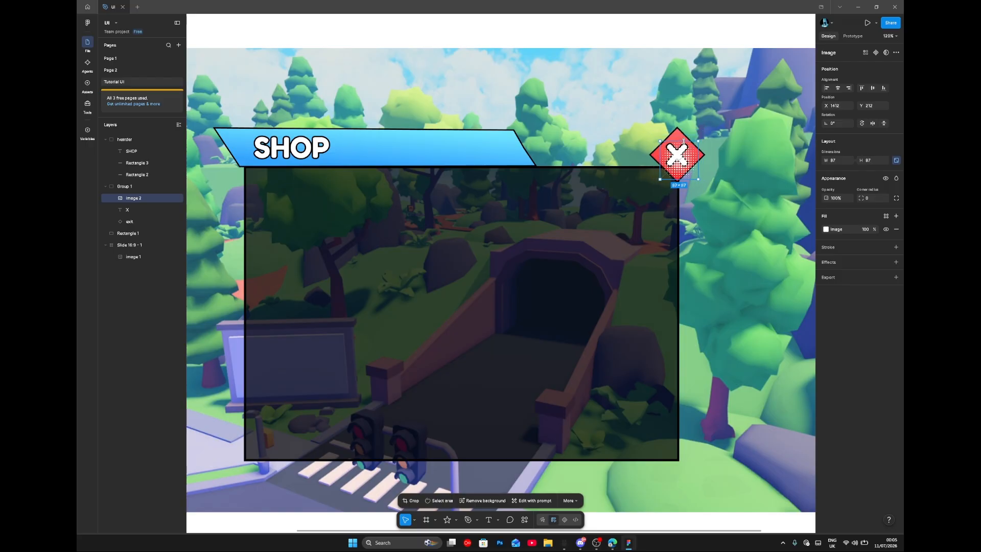
# Step: Move the halftone layer beneath the X and centre the image on the red diamond
pyautogui.scroll(10, 704, 148)
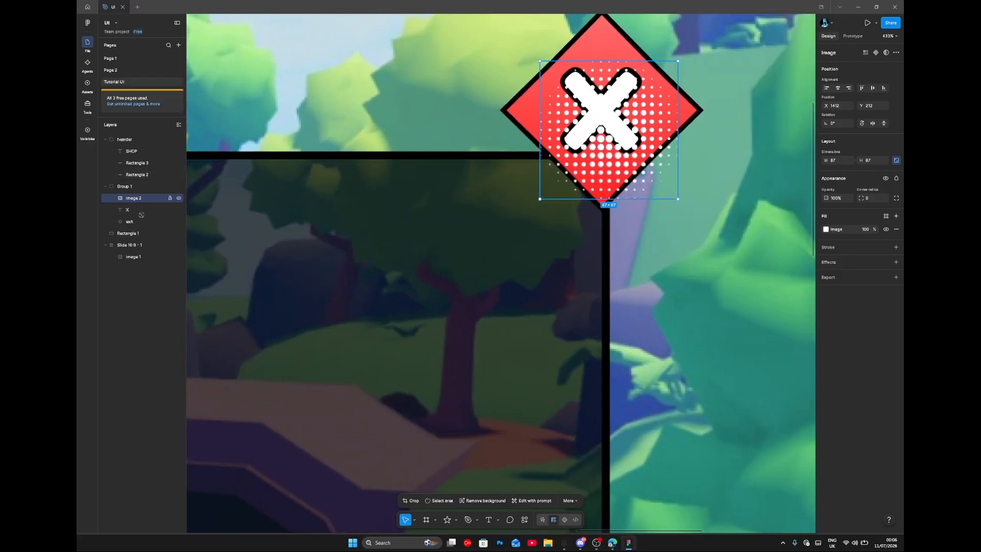
pyautogui.moveTo(137, 202); pyautogui.dragTo(142, 218)
pyautogui.scroll(3, 620, 223)
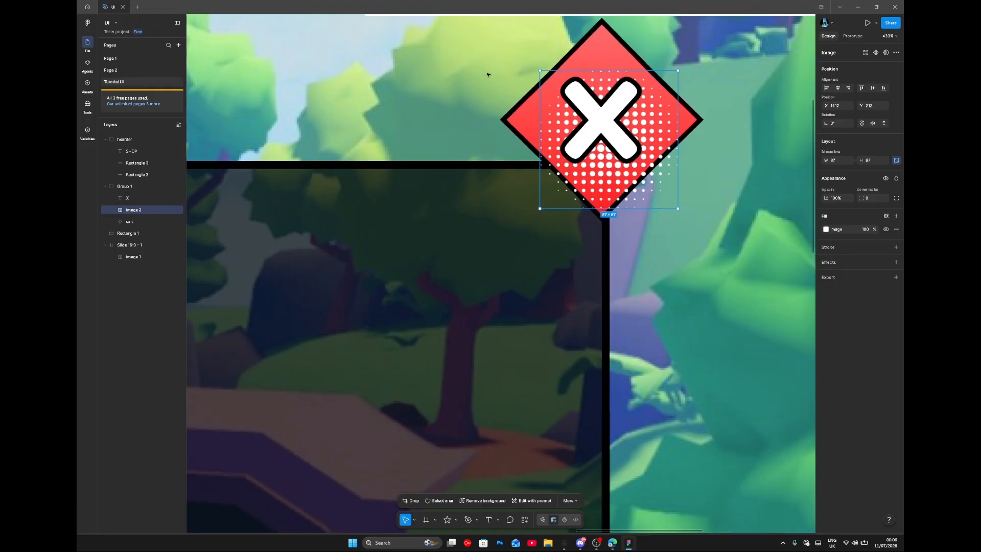
pyautogui.moveTo(615, 229); pyautogui.dragTo(609, 210)
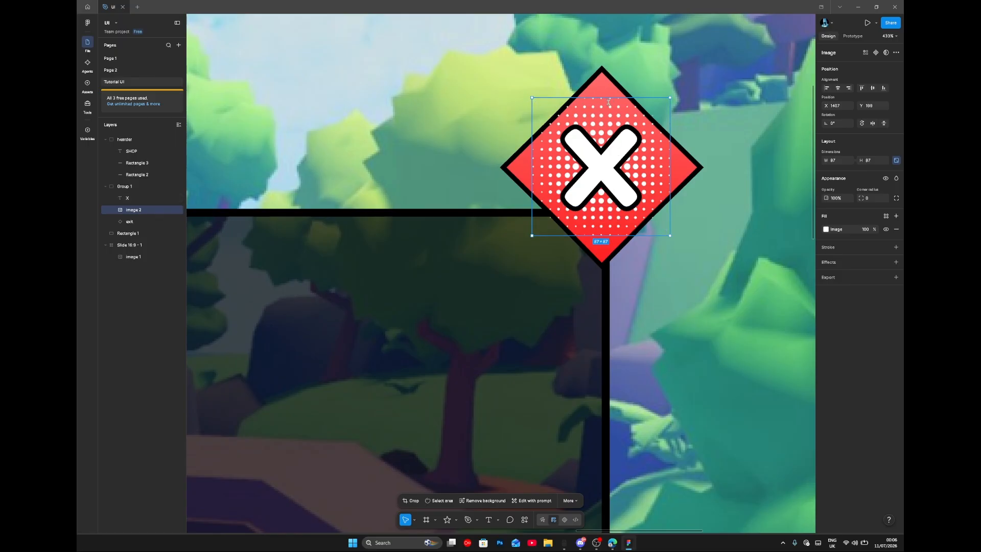
# Step: Shrink the exit button's halftone image to about 73 × 74, centred behind the X, and set its blend mode to Overlay
pyautogui.moveTo(608, 102); pyautogui.dragTo(609, 123)
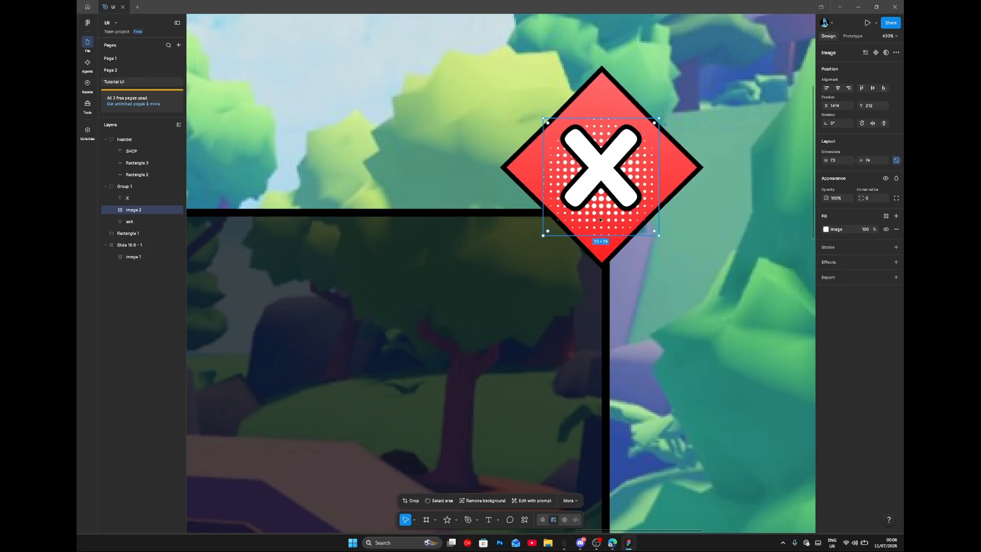
pyautogui.moveTo(600, 219); pyautogui.dragTo(600, 214)
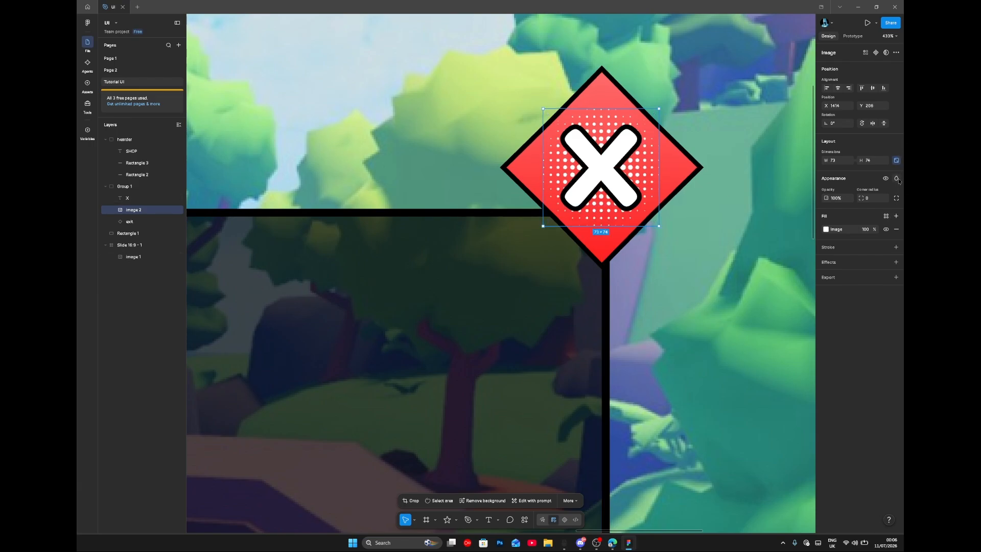
pyautogui.click(897, 180)
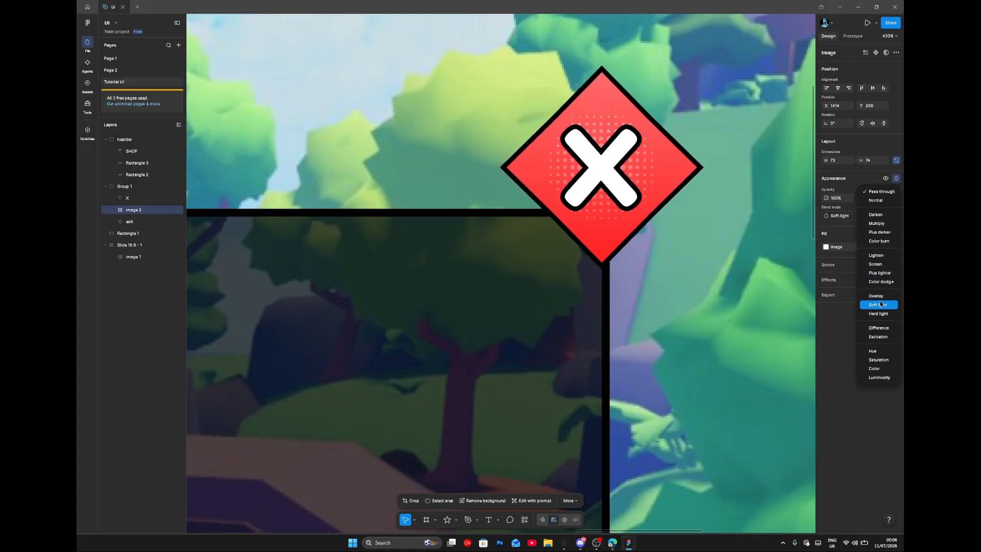
pyautogui.click(766, 310)
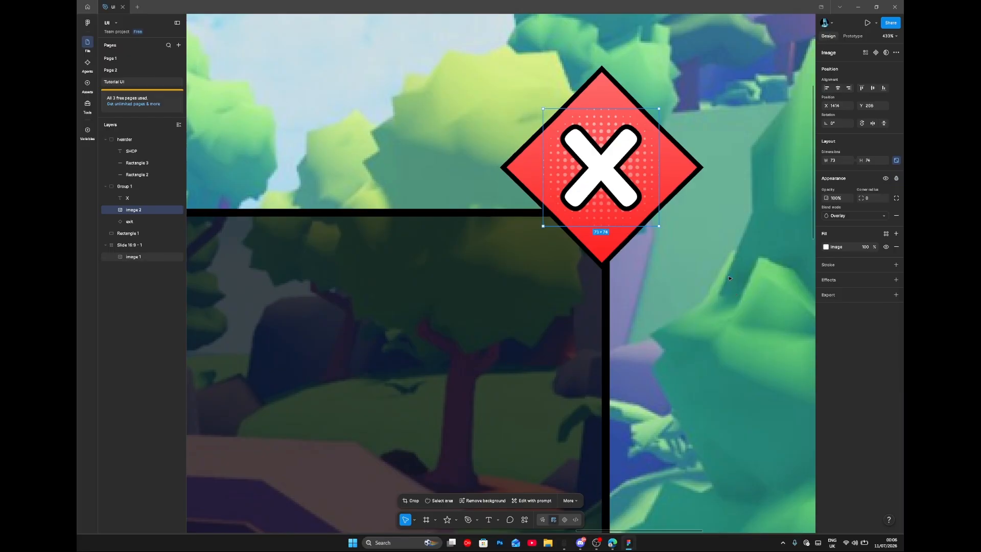
pyautogui.click(703, 274)
# Step: Switch to the ResourceHub page in the browser and copy the square Halftone image whose dots grow larger toward its lower edge
pyautogui.scroll(-3, 703, 275)
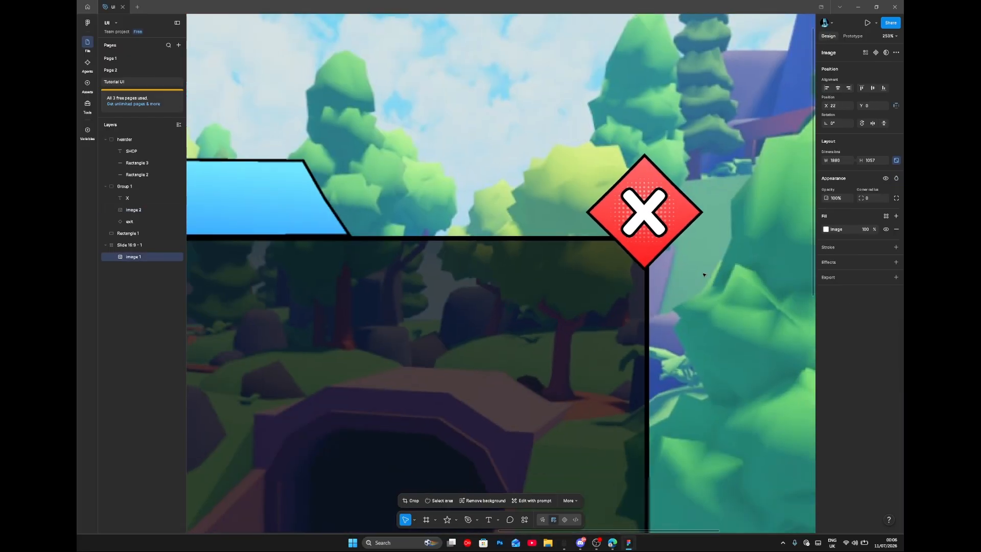
pyautogui.scroll(-3, 704, 274)
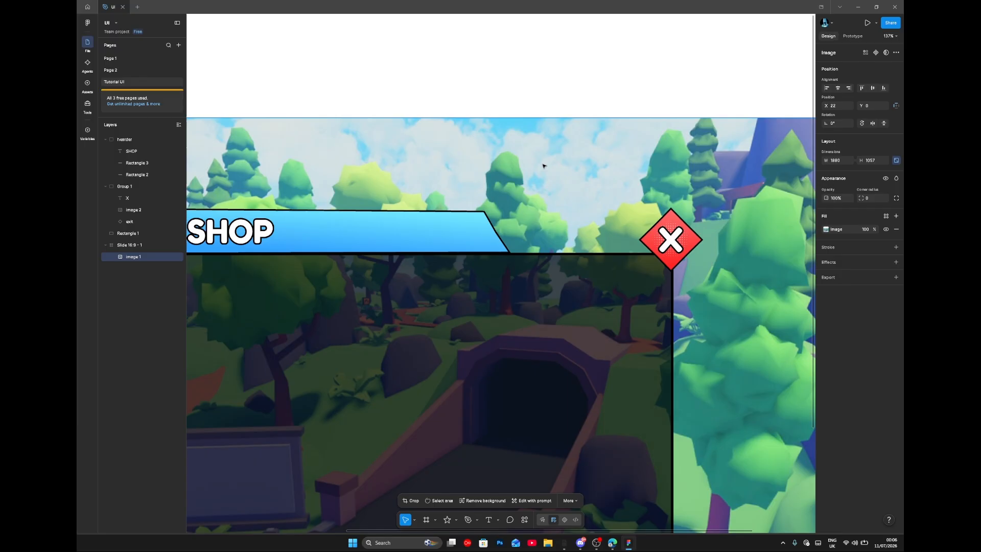
pyautogui.scroll(-3, 542, 165)
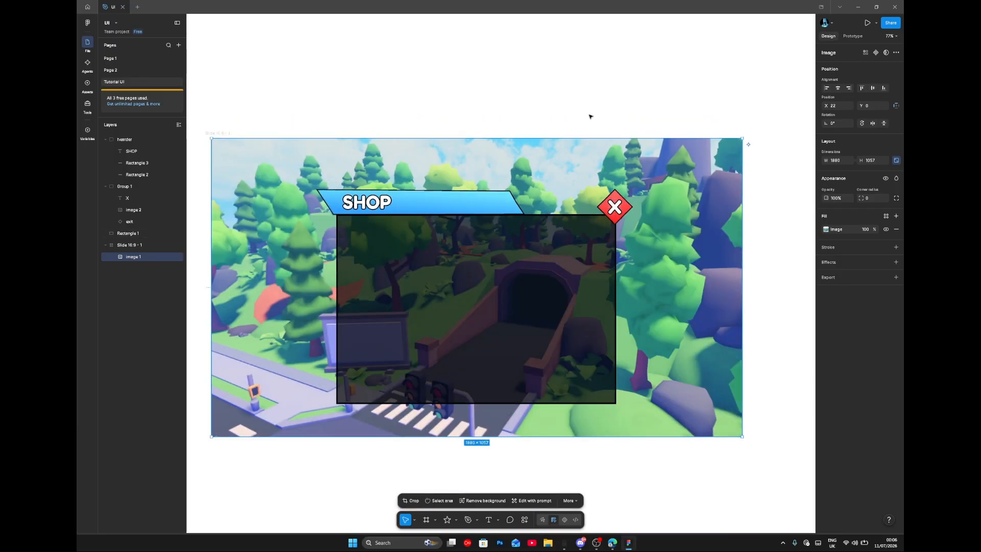
pyautogui.hscroll(-2, 590, 117)
pyautogui.click(610, 544)
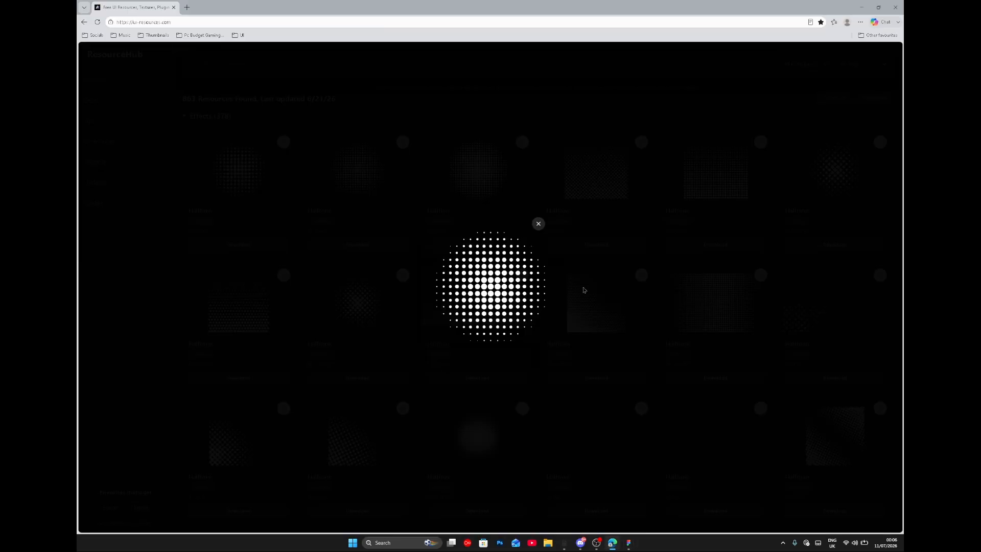
pyautogui.click(606, 152)
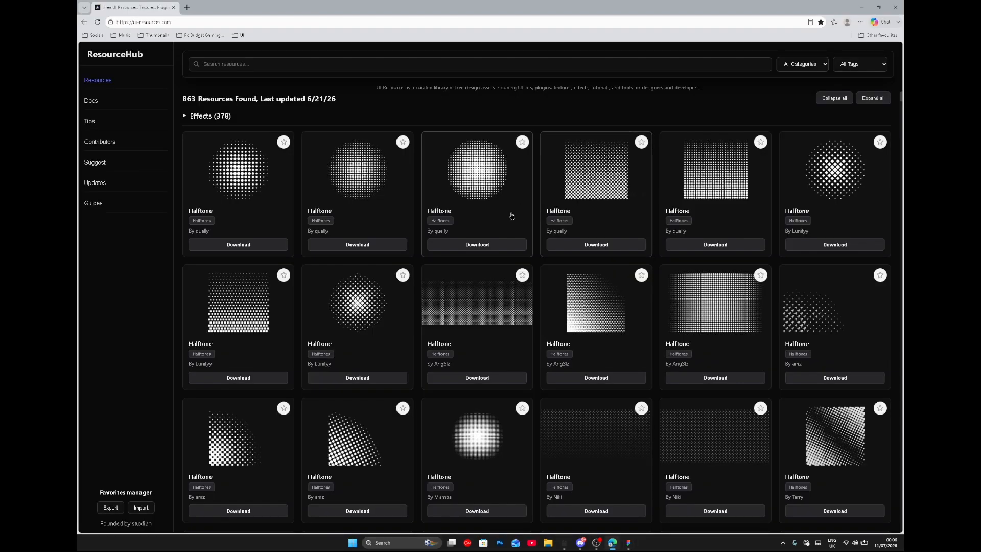
pyautogui.click(608, 185)
pyautogui.rightClick(513, 294)
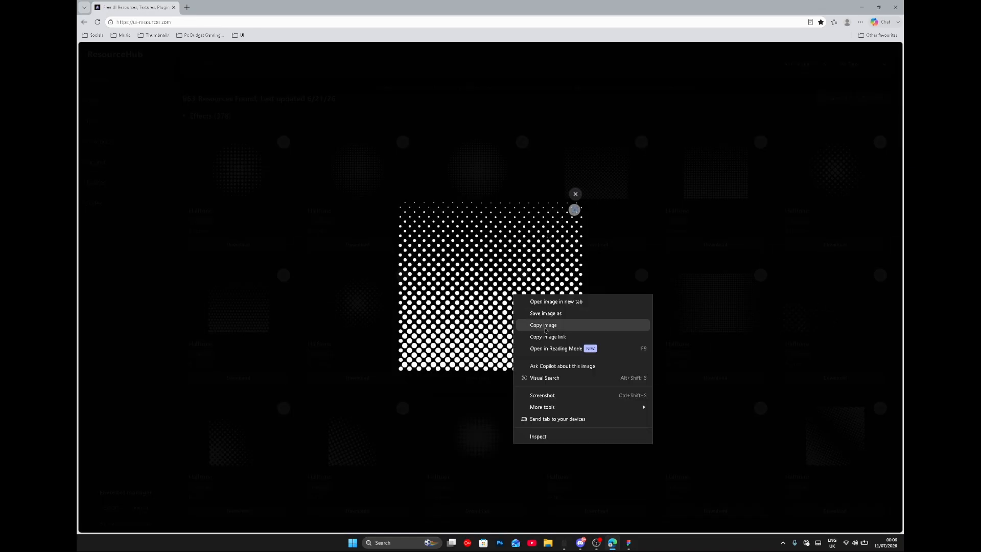
pyautogui.click(539, 325)
# Step: Return to Figma, paste the square halftone image into the SHOP header group and rotate it 45°
pyautogui.click(628, 543)
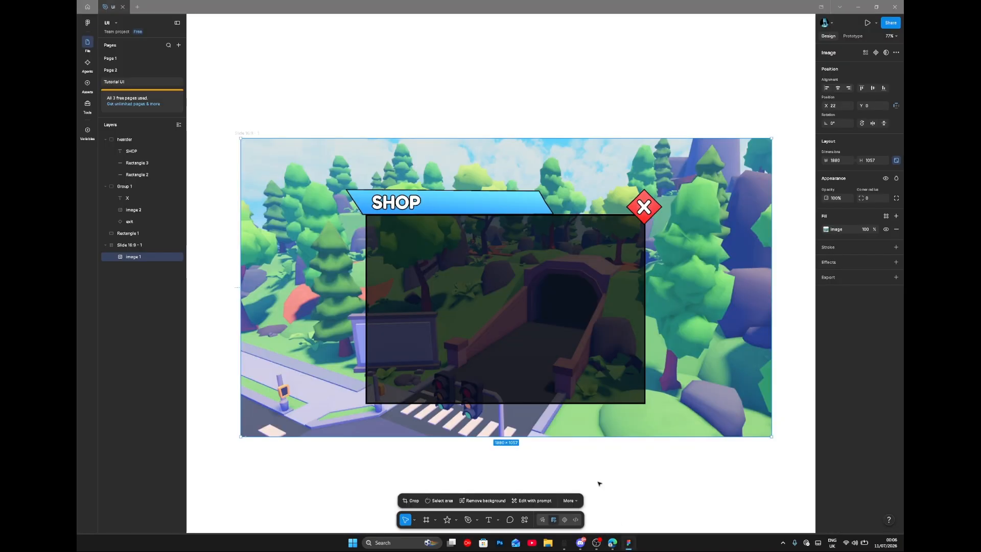
pyautogui.click(519, 205)
pyautogui.scroll(5, 519, 205)
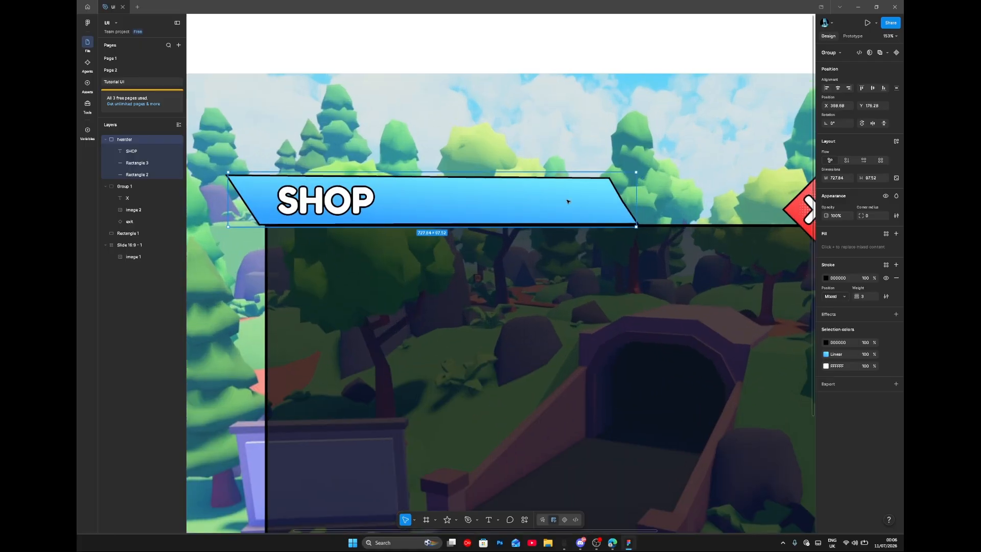
pyautogui.hotkey('ctrl', 'v')
pyautogui.scroll(2, 567, 202)
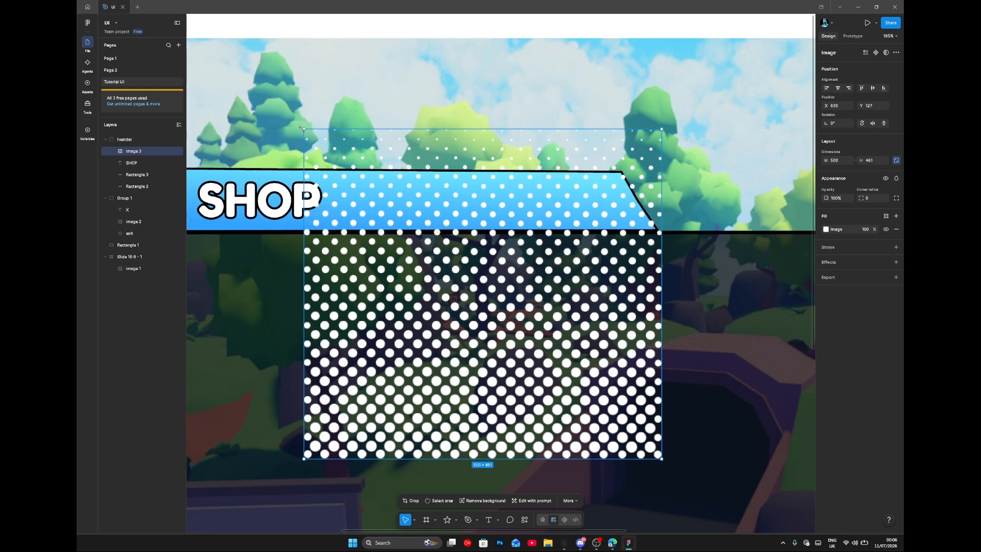
pyautogui.moveTo(289, 146); pyautogui.dragTo(280, 286)
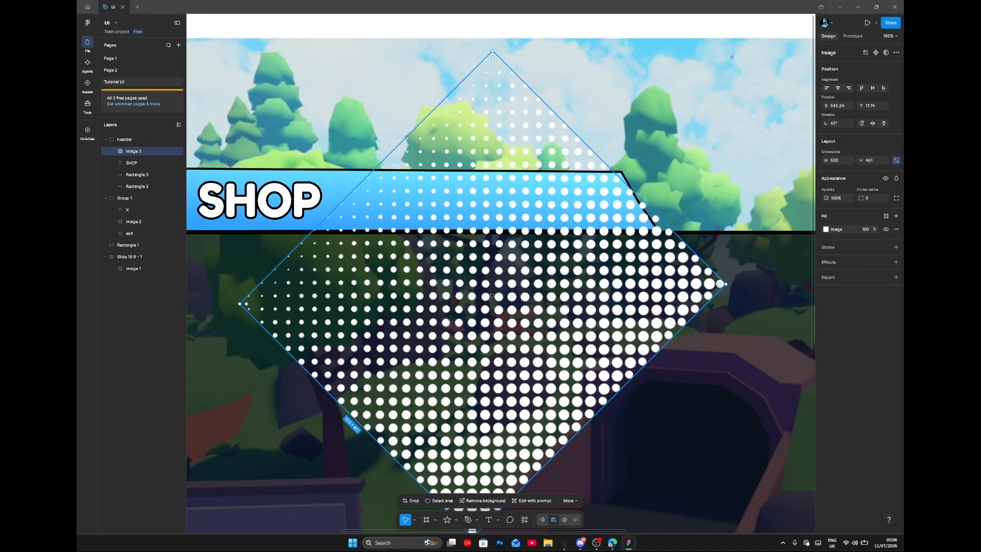
# Step: Move the rotated halftone over the header bar's right end and set its blend mode to Overlay
pyautogui.moveTo(572, 239); pyautogui.dragTo(656, 217)
pyautogui.click(896, 177)
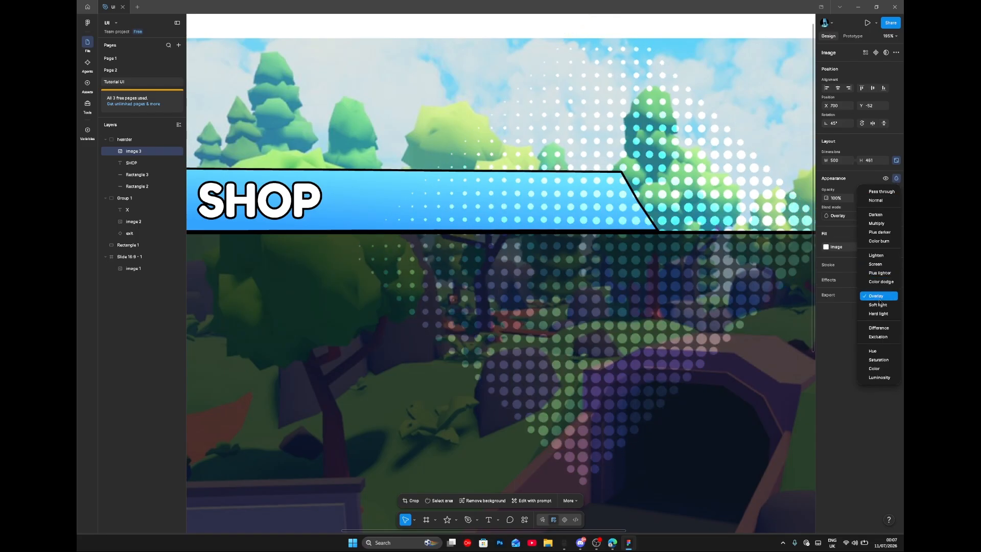
pyautogui.click(875, 296)
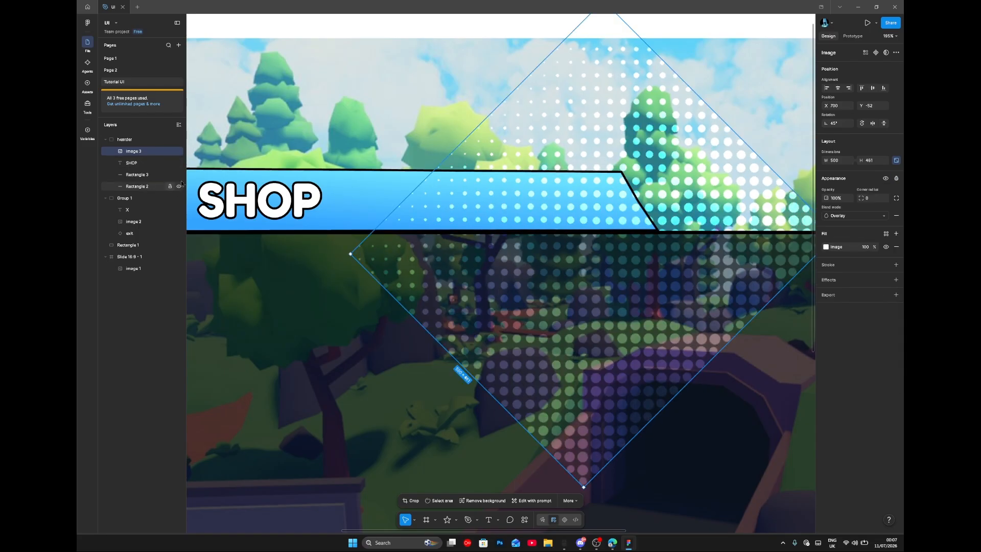
# Step: Duplicate the header's blue gradient shape, Rectangle 2, and put the copy in its own group
pyautogui.click(143, 178)
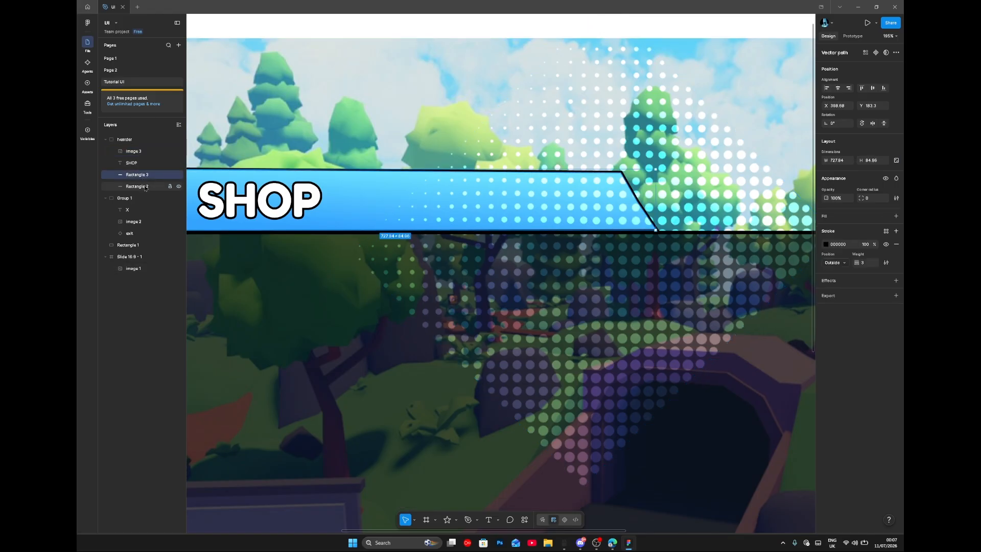
pyautogui.keyDown('shift'); pyautogui.click(145, 184); pyautogui.keyUp('shift')
pyautogui.click(144, 180)
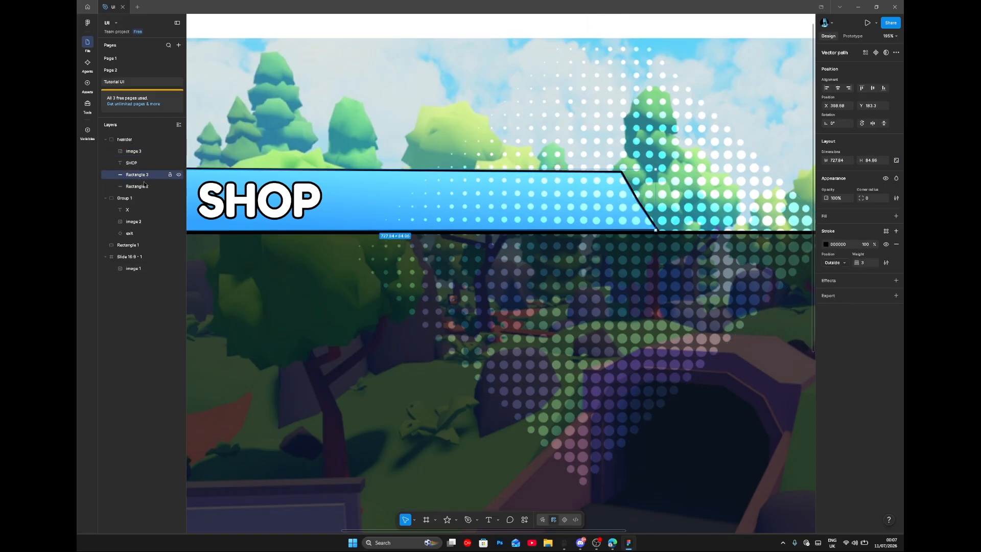
pyautogui.click(168, 186)
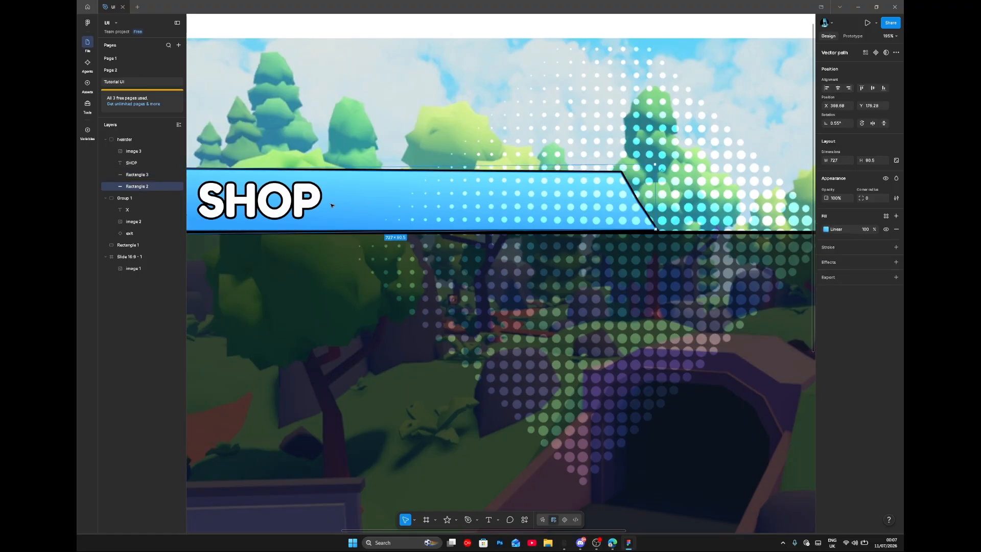
pyautogui.hotkey('ctrl', 'd')
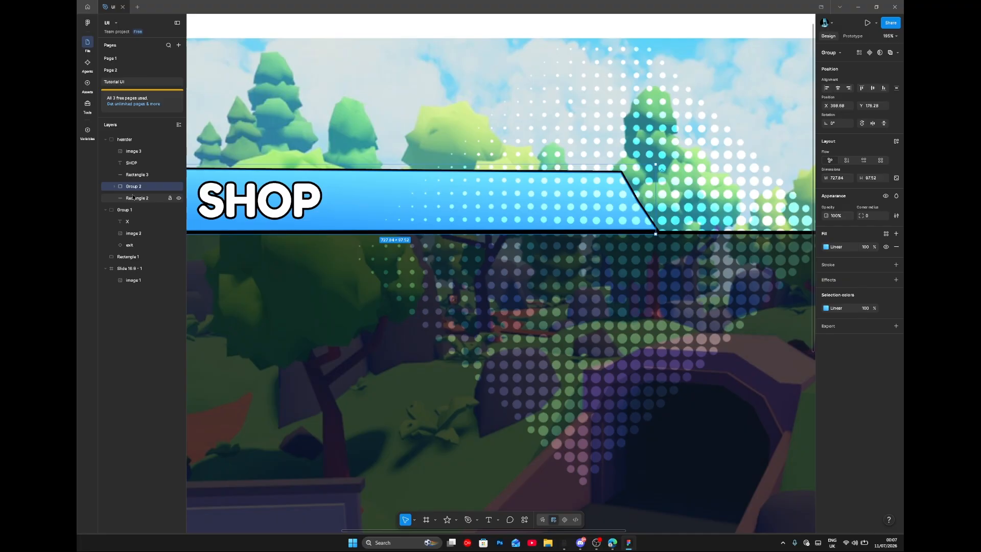
pyautogui.hotkey('ctrl', 'g')
# Step: Turn the grouped gradient copy into a mask and move the square halftone layer above it inside the group
pyautogui.click(114, 187)
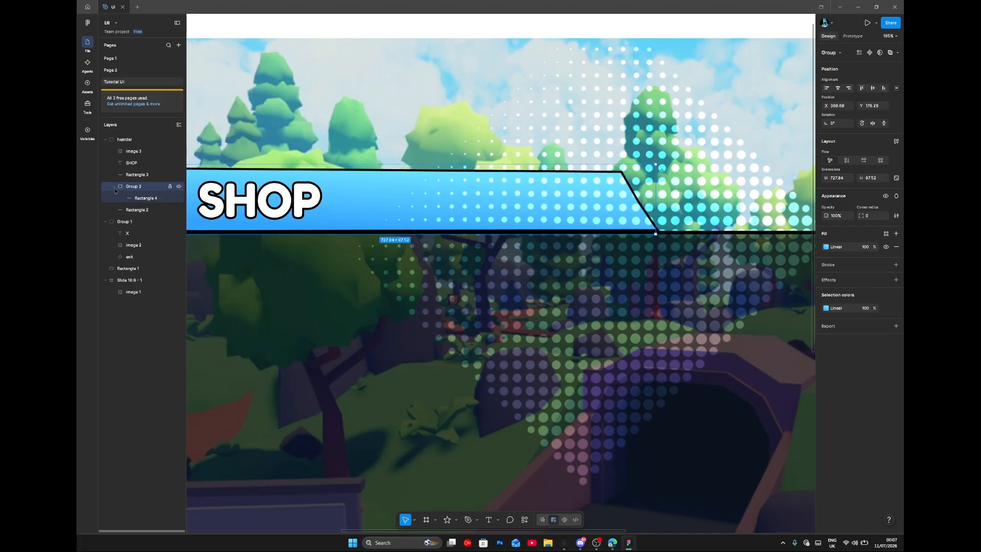
pyautogui.click(133, 199)
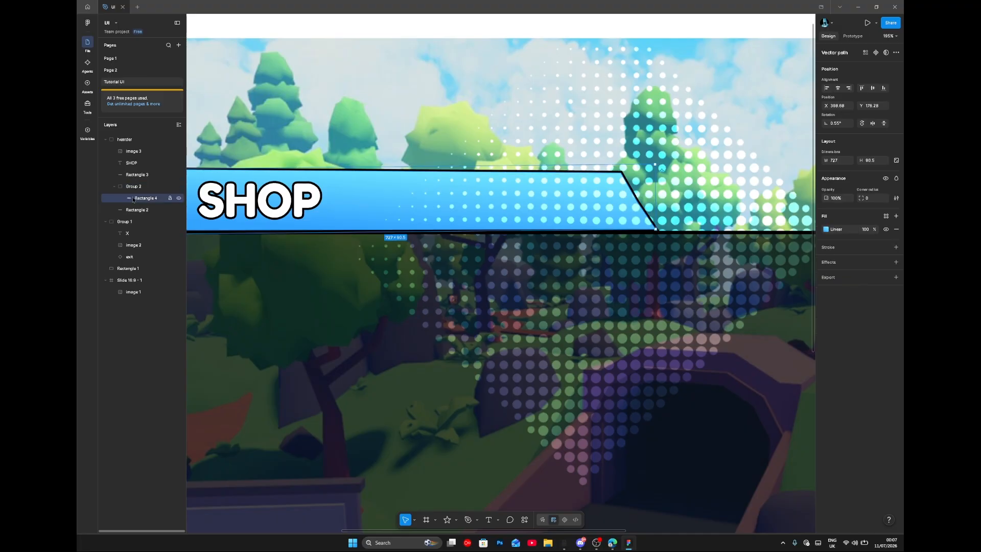
pyautogui.rightClick(133, 199)
pyautogui.click(165, 329)
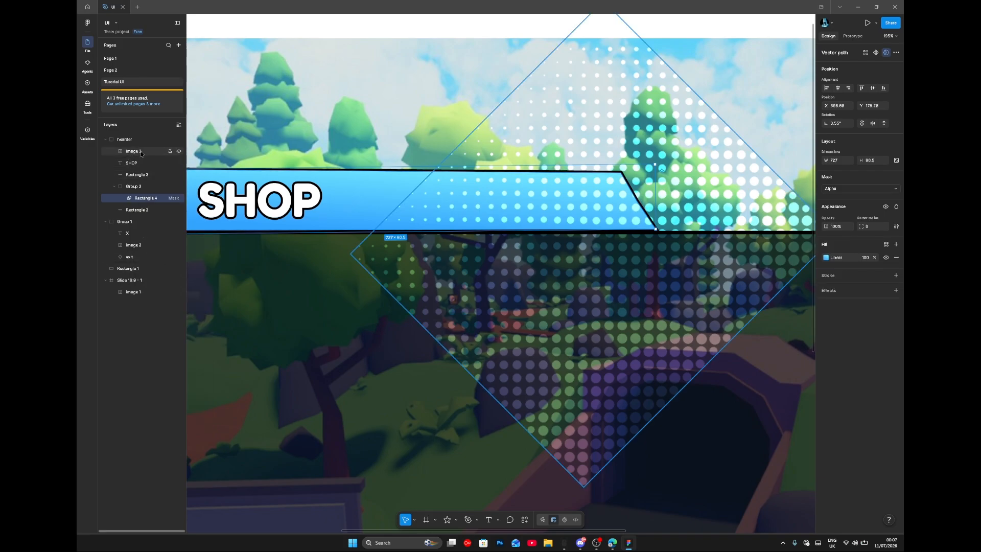
pyautogui.moveTo(142, 153); pyautogui.dragTo(149, 197)
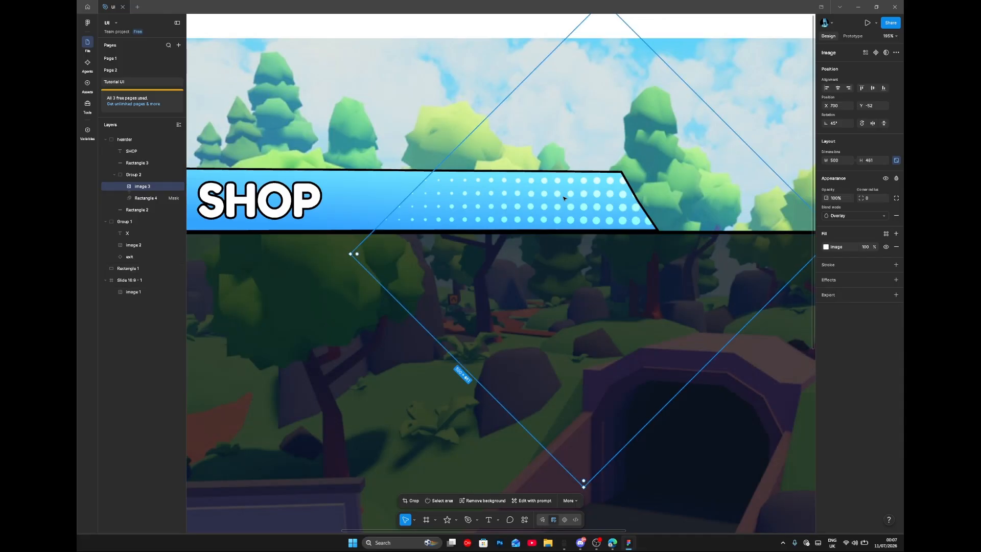
# Step: Shift the masked halftone further right and slightly down so its dots cover only the header's slanted right end
pyautogui.moveTo(578, 214); pyautogui.dragTo(594, 226)
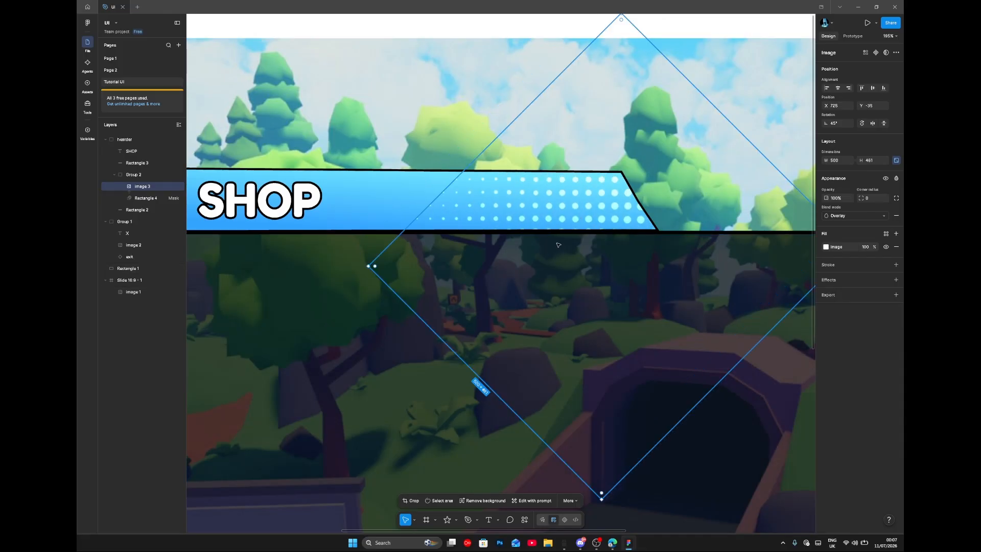
pyautogui.scroll(-4, 558, 246)
pyautogui.hscroll(-1, 558, 245)
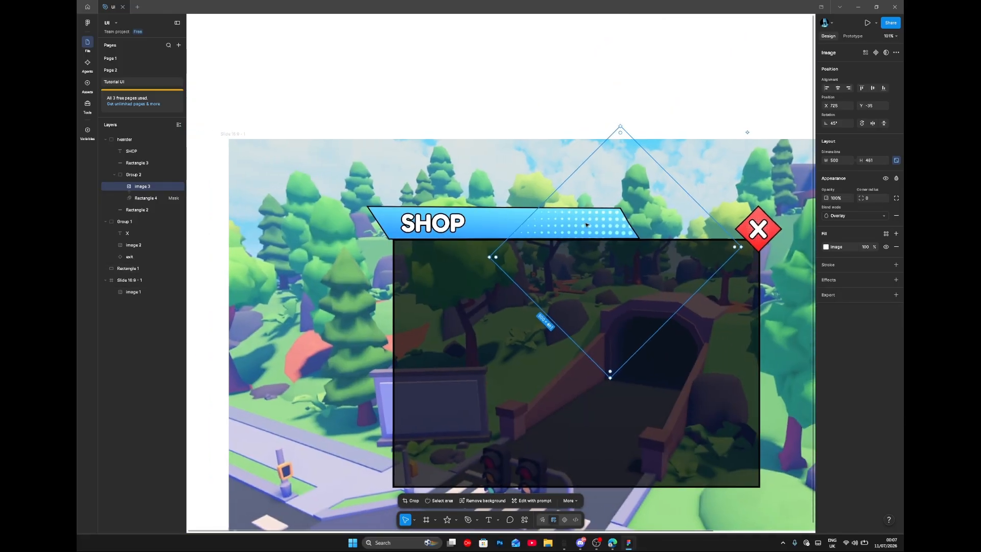
pyautogui.moveTo(593, 229); pyautogui.dragTo(628, 239)
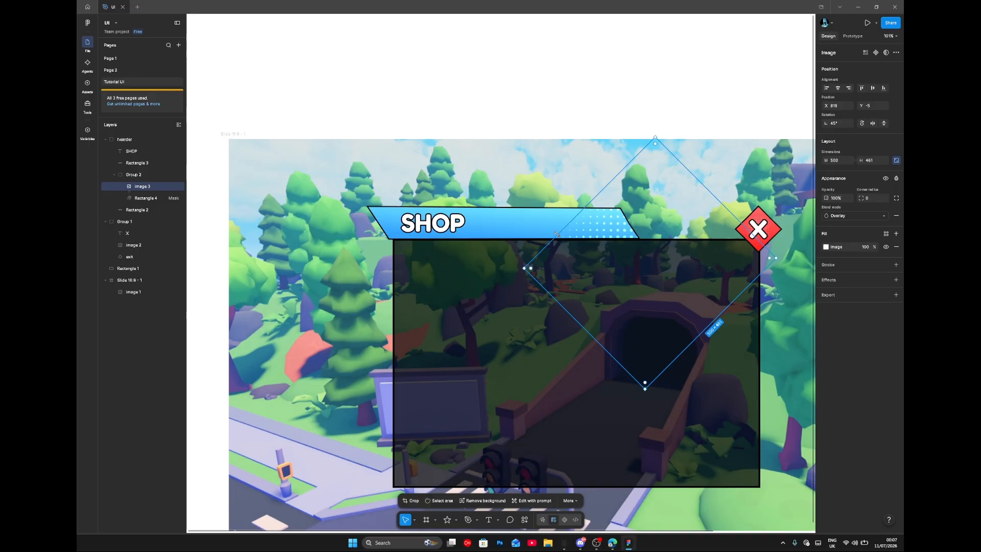
# Step: Duplicate the masked halftone and place the copy over the header's left end, at about X 20, Y -157
pyautogui.hotkey('ctrl', 'd')
pyautogui.moveTo(580, 228); pyautogui.dragTo(314, 183)
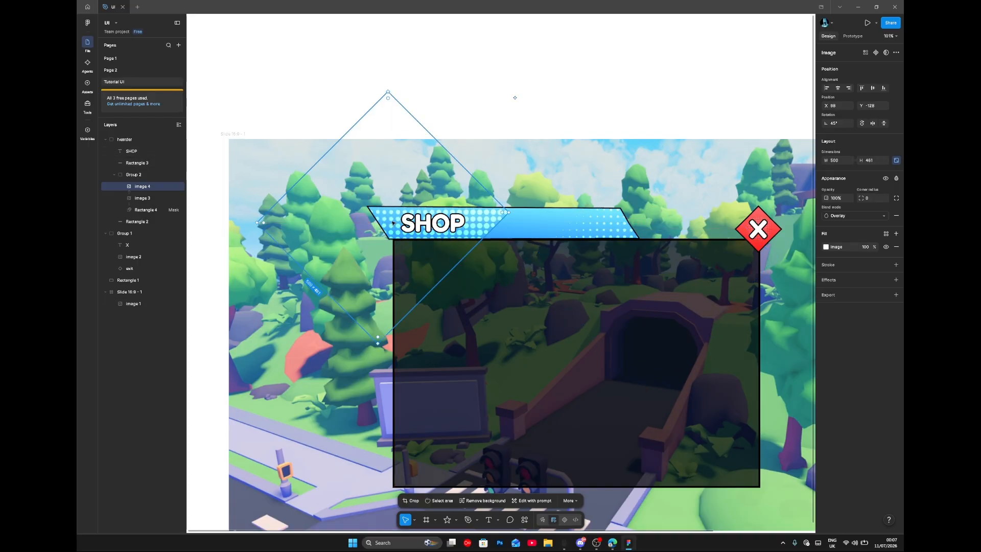
pyautogui.moveTo(517, 234); pyautogui.dragTo(488, 225)
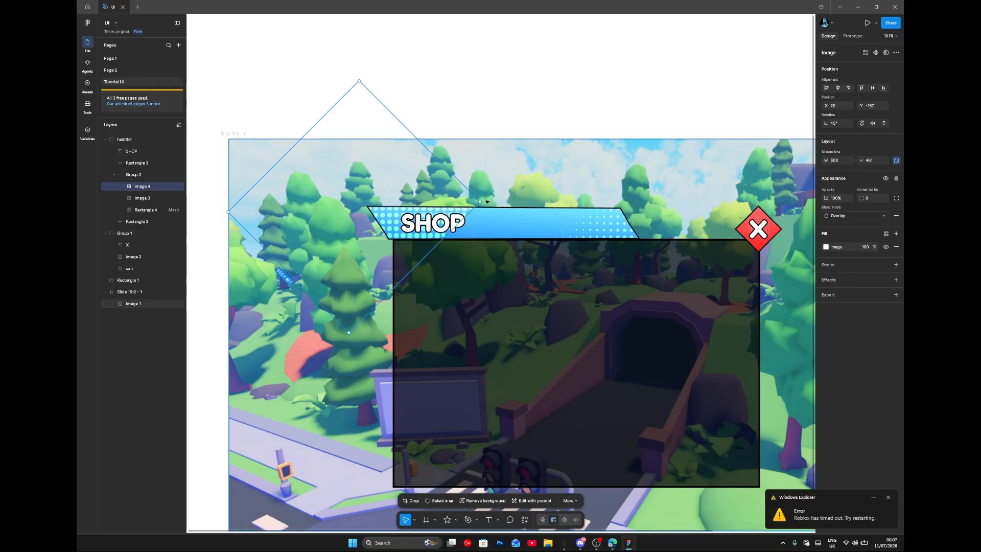
pyautogui.keyDown('shift'); pyautogui.click(486, 202); pyautogui.keyUp('shift')
pyautogui.click(888, 496)
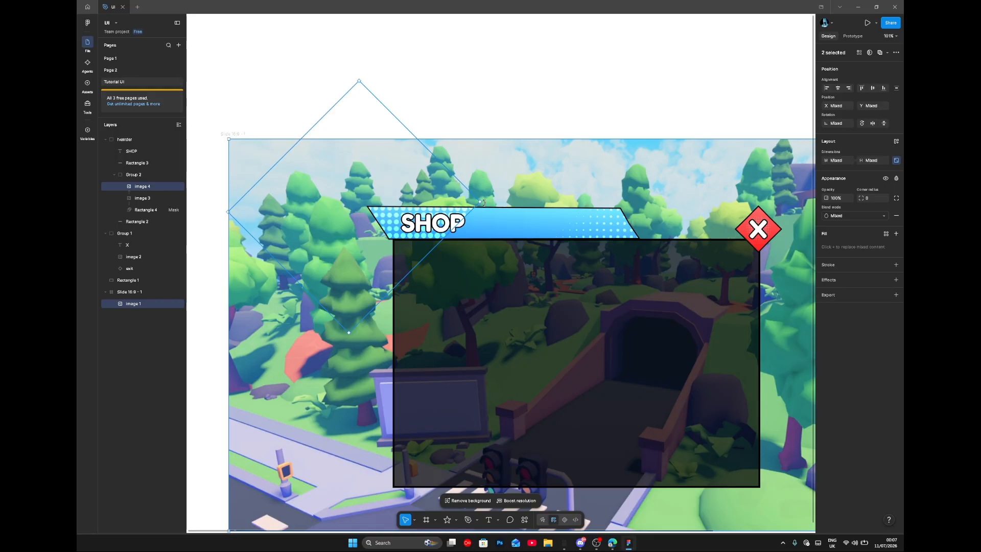
pyautogui.moveTo(483, 203); pyautogui.dragTo(364, 261)
pyautogui.hotkey('ctrl', 'z')
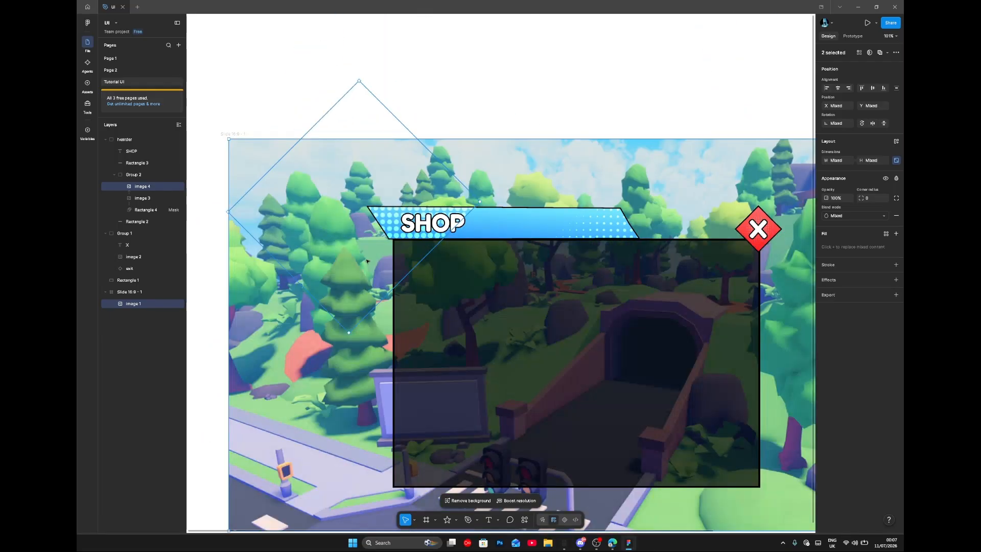
pyautogui.click(490, 206)
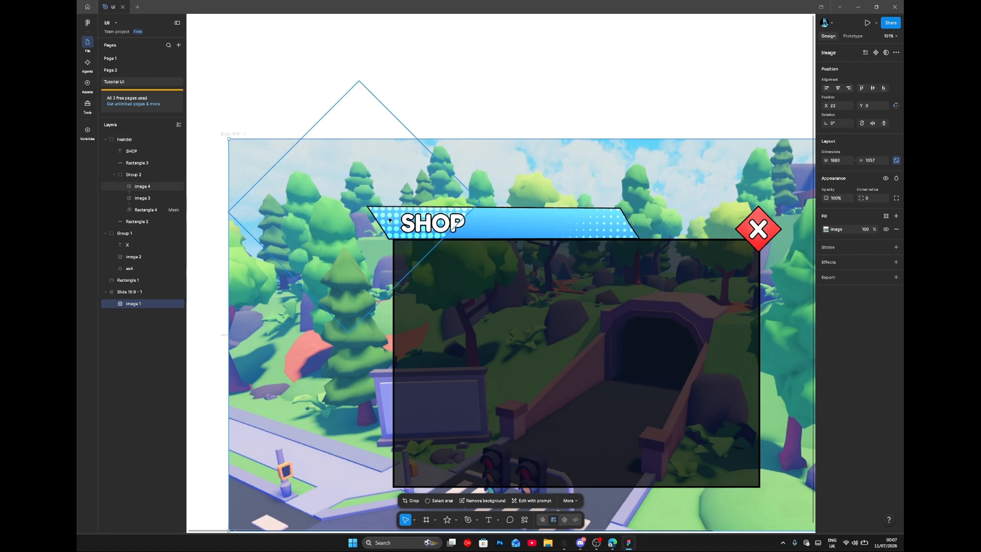
pyautogui.click(484, 208)
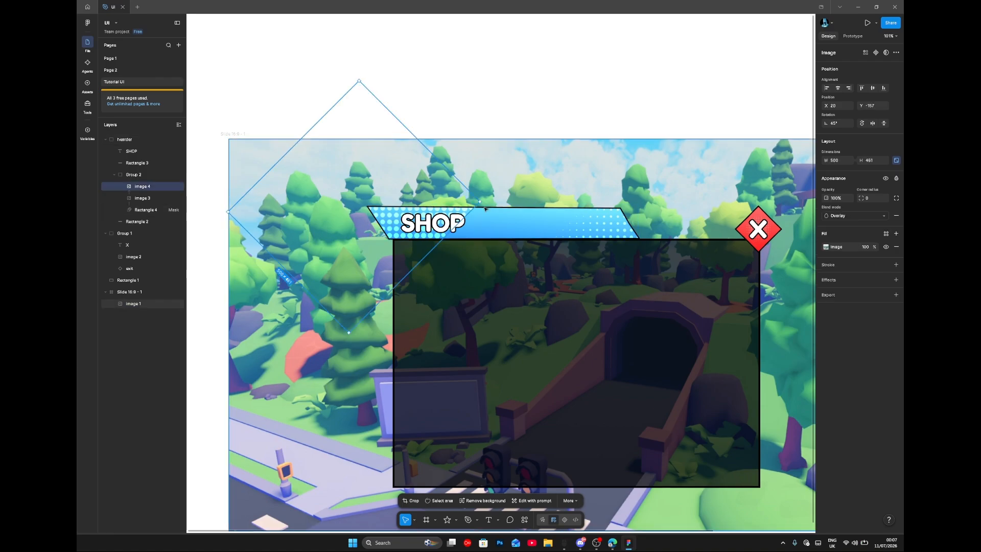
pyautogui.moveTo(484, 206); pyautogui.dragTo(483, 205)
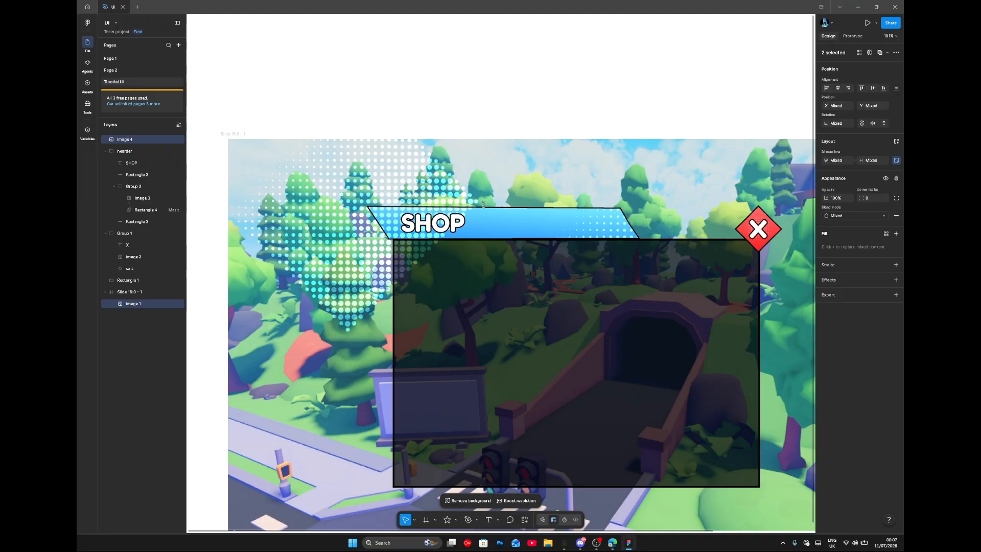
pyautogui.hotkey('ctrl', 'z')
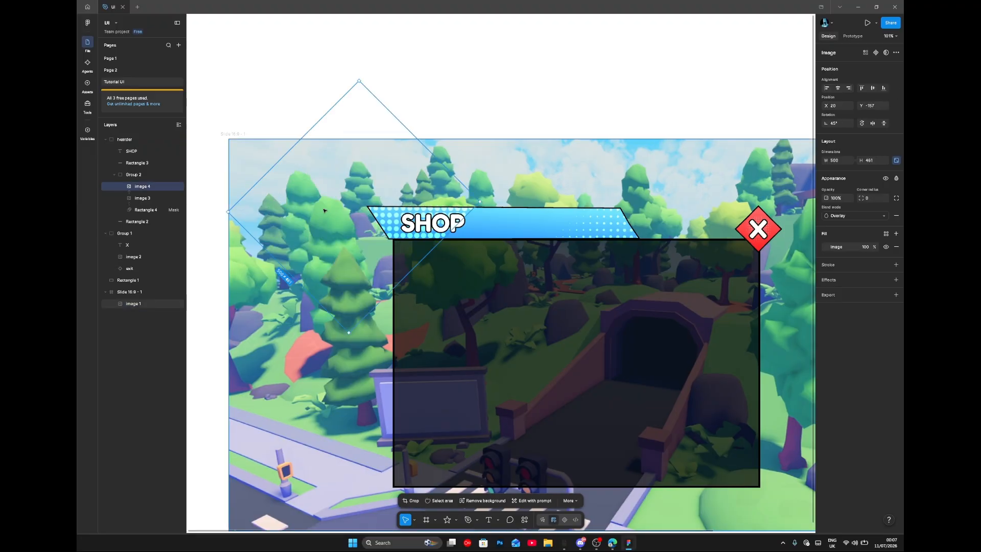
# Step: Reselect the halftone copy over the header's left end and turn off all notifications for Windows Explorer
pyautogui.click(394, 201)
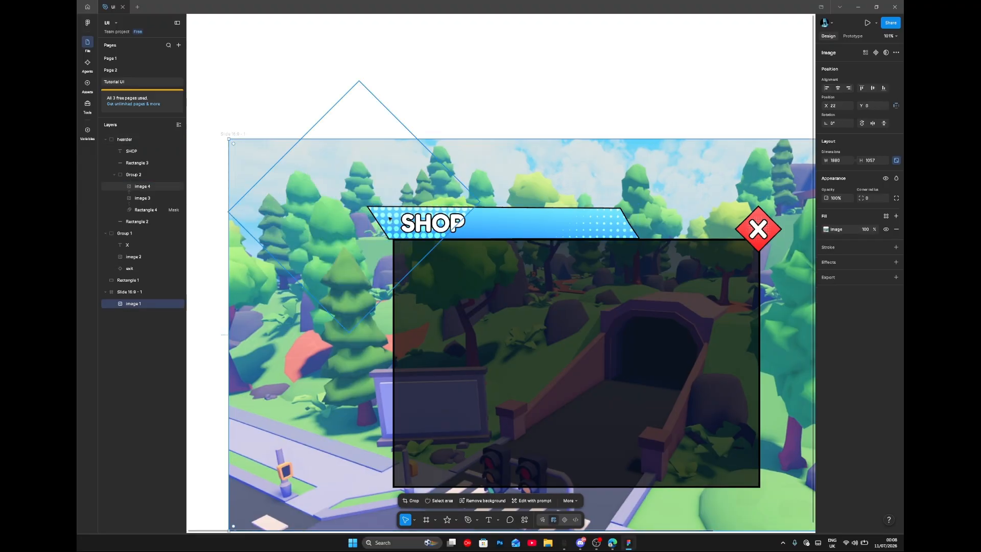
pyautogui.click(437, 208)
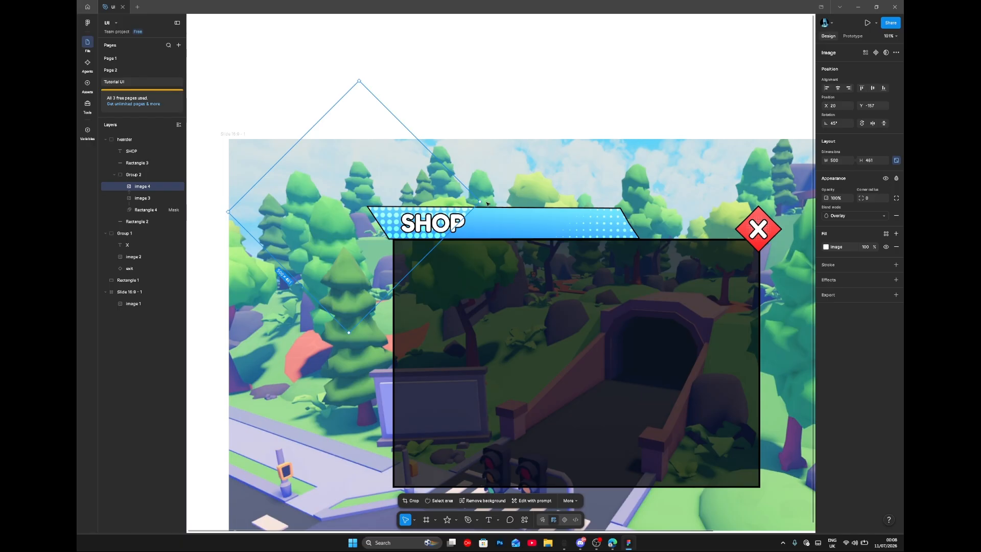
pyautogui.keyDown('shift'); pyautogui.click(487, 203); pyautogui.keyUp('shift')
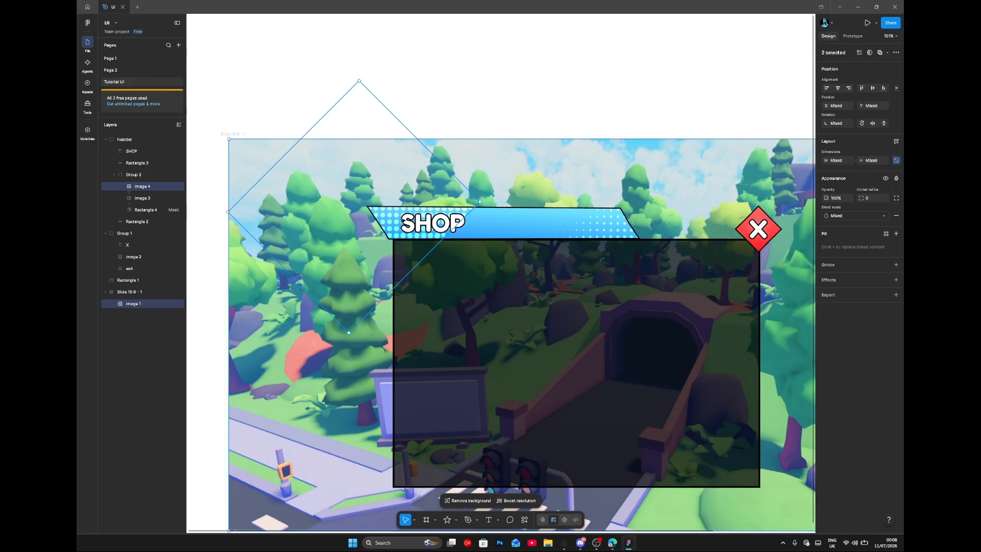
pyautogui.click(384, 221)
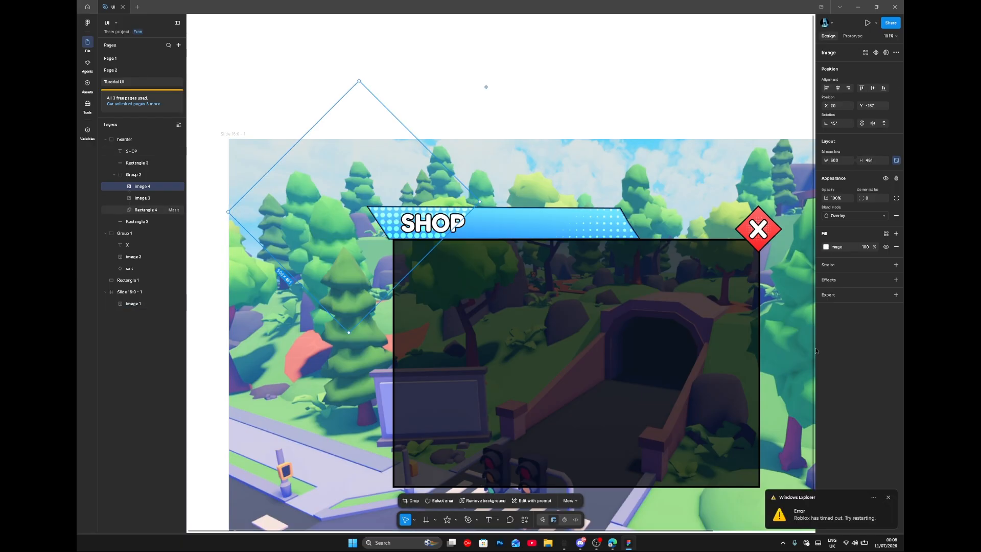
pyautogui.click(873, 497)
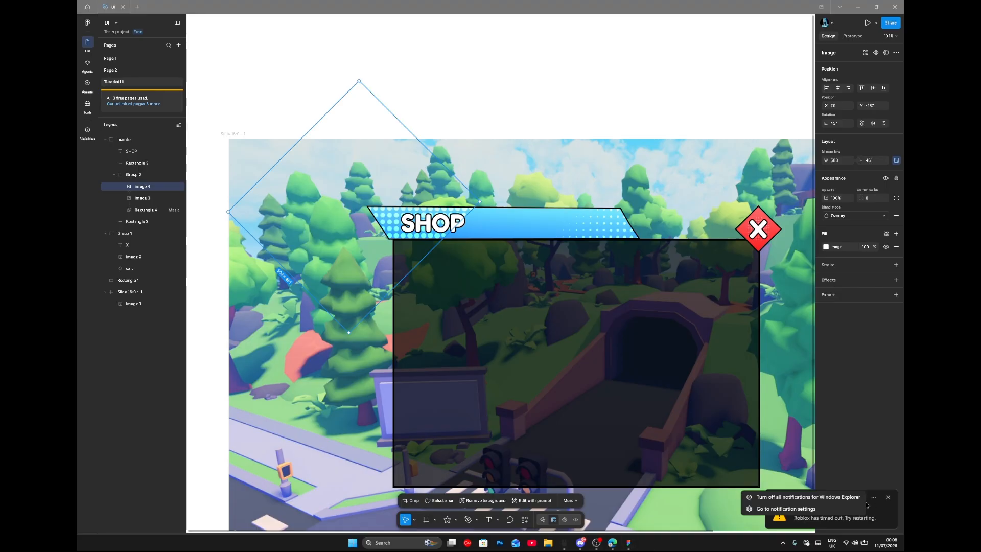
pyautogui.click(822, 496)
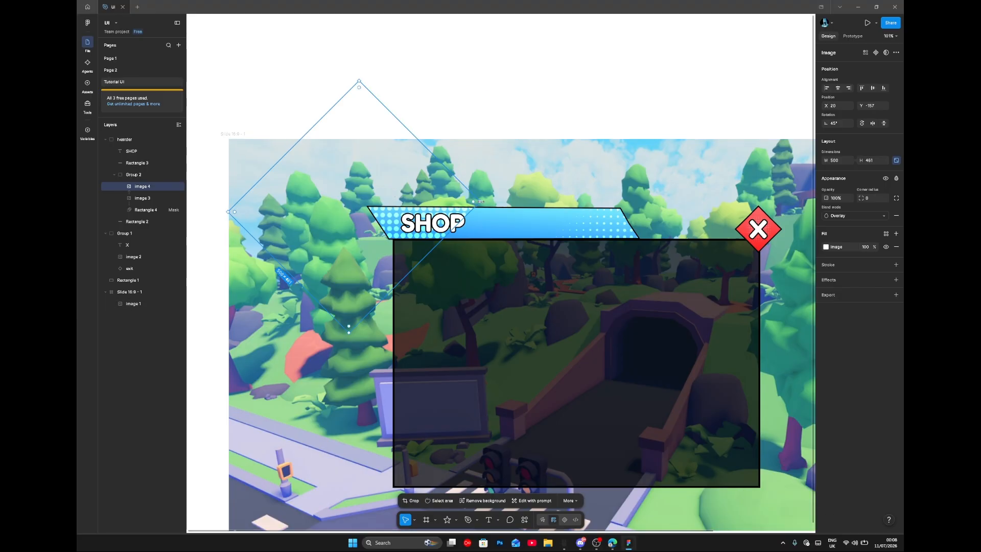
# Step: Rotate the halftone copy over the header's left end to -135°
pyautogui.moveTo(483, 205); pyautogui.dragTo(240, 210)
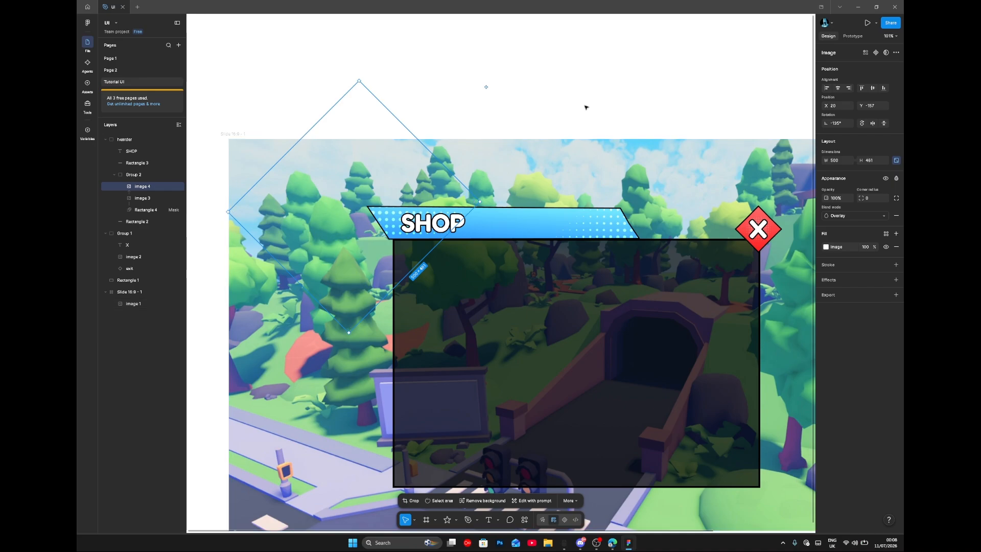
pyautogui.press('Escape')
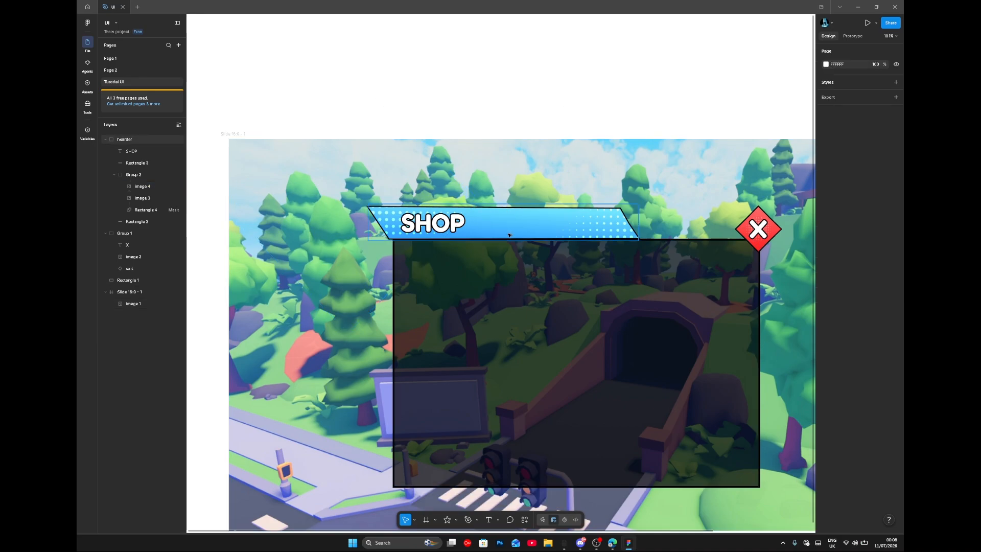
# Step: Draw a rectangle about 77 × 221 across the header just past the SHOP text and rotate it to -30°
pyautogui.click(125, 139)
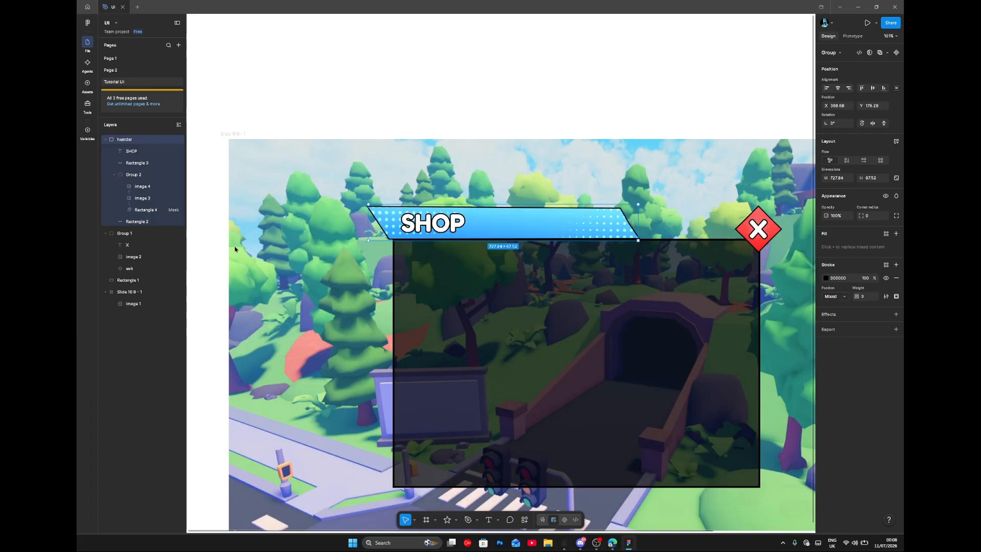
pyautogui.click(456, 522)
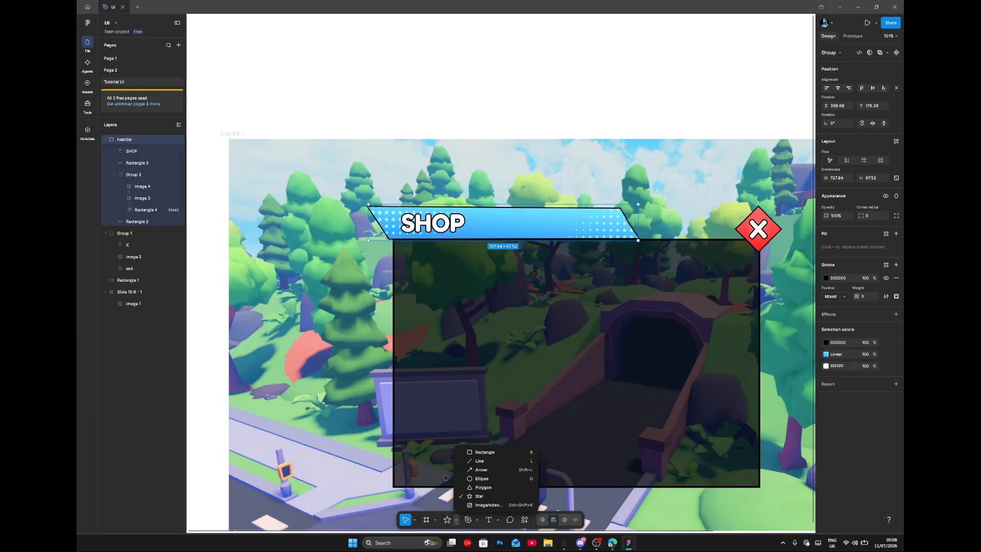
pyautogui.click(477, 453)
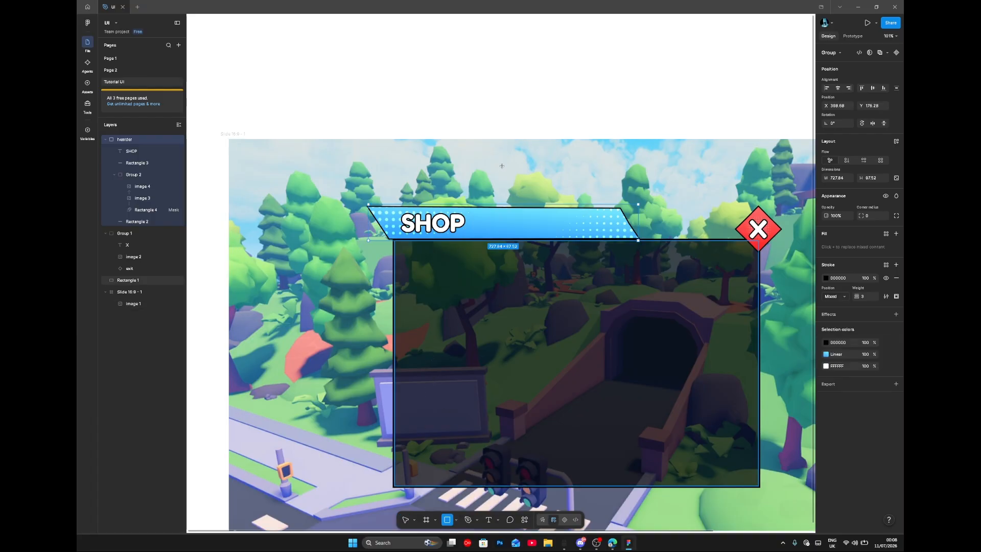
pyautogui.moveTo(465, 251)
pyautogui.mouseDown()
pyautogui.moveTo(502, 166)
pyautogui.moveTo(493, 185)
pyautogui.moveTo(512, 179)
pyautogui.moveTo(494, 221)
pyautogui.mouseUp()
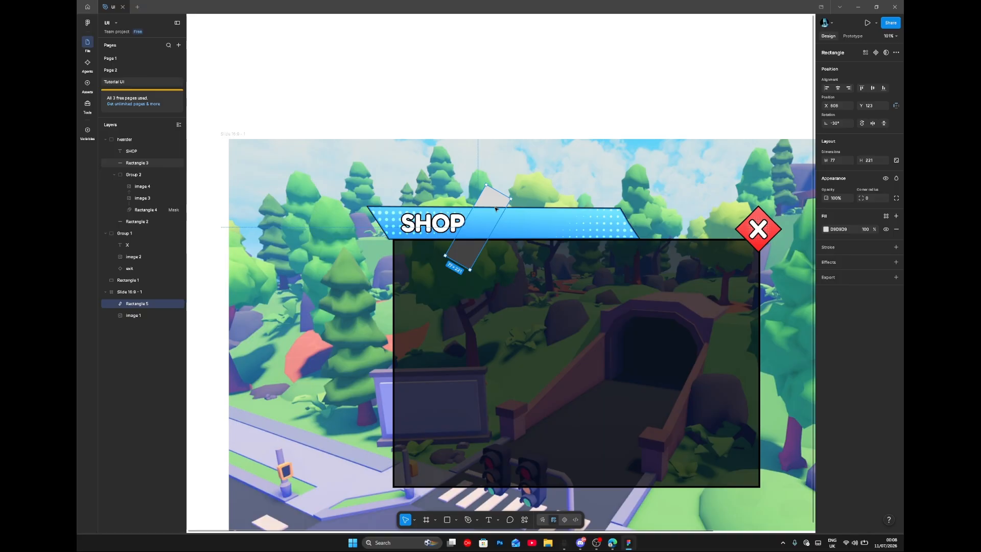
# Step: Duplicate the slanted rectangle and place the copy about 100 px to its right, leaving a narrow gap between them
pyautogui.hotkey('ctrl', 'd')
pyautogui.hotkey('shift', 'Right')
pyautogui.hotkey('shift', 'Right')
pyautogui.hotkey('shift', 'Right')
pyautogui.hotkey('shift', 'Right')
pyautogui.hotkey('shift', 'Right')
pyautogui.hotkey('shift', 'Right')
pyautogui.hotkey('shift', 'Right')
pyautogui.hotkey('shift', 'Right')
pyautogui.hotkey('shift', 'Right')
pyautogui.hotkey('shift', 'Right')
pyautogui.hotkey('shift', 'Right')
pyautogui.hotkey('shift', 'Right')
pyautogui.hotkey('shift', 'Right')
pyautogui.hotkey('shift', 'Right')
pyautogui.hotkey('shift', 'Right')
pyautogui.hotkey('shift', 'Right')
pyautogui.hotkey('shift', 'Right')
pyautogui.hotkey('shift', 'Right')
pyautogui.hotkey('shift', 'Right')
pyautogui.hotkey('shift', 'Right')
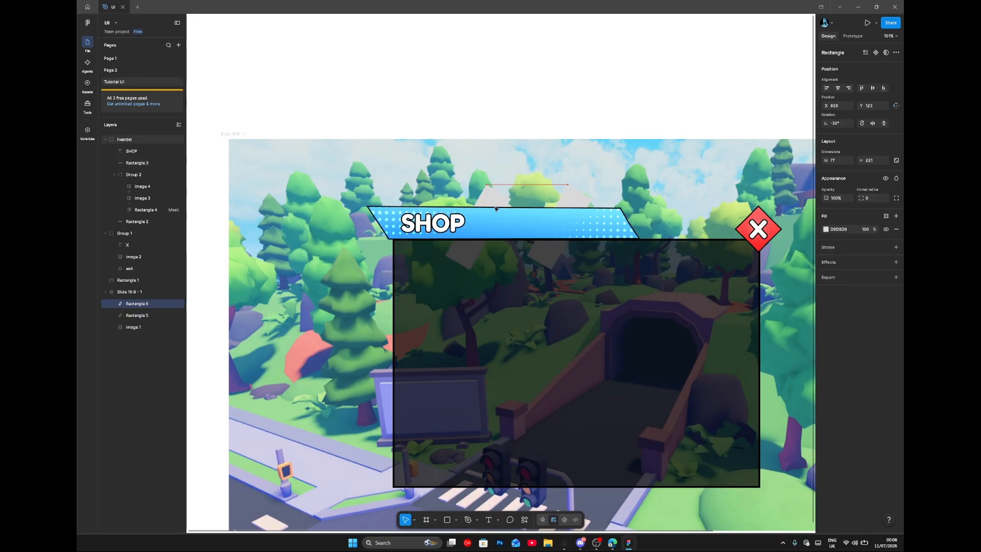
pyautogui.hotkey('shift', 'Left')
pyautogui.hotkey('shift', 'Left')
pyautogui.hotkey('shift', 'Left')
pyautogui.hotkey('shift', 'Left')
pyautogui.hotkey('shift', 'Left')
pyautogui.hotkey('shift', 'Left')
pyautogui.hotkey('shift', 'Left')
pyautogui.hotkey('shift', 'Left')
pyautogui.hotkey('shift', 'Left')
pyautogui.hotkey('shift', 'Left')
pyautogui.hotkey('shift', 'Left')
pyautogui.hotkey('shift', 'Left')
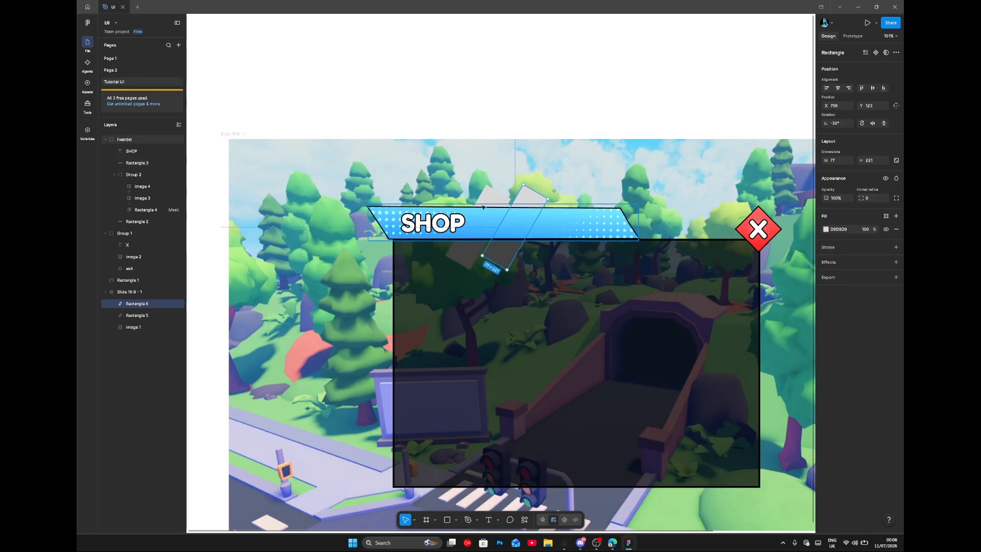
# Step: Move both slanted rectangles into the header's masked group just above the mask and set their blend mode to Soft light
pyautogui.keyDown('shift'); pyautogui.click(137, 312); pyautogui.keyUp('shift')
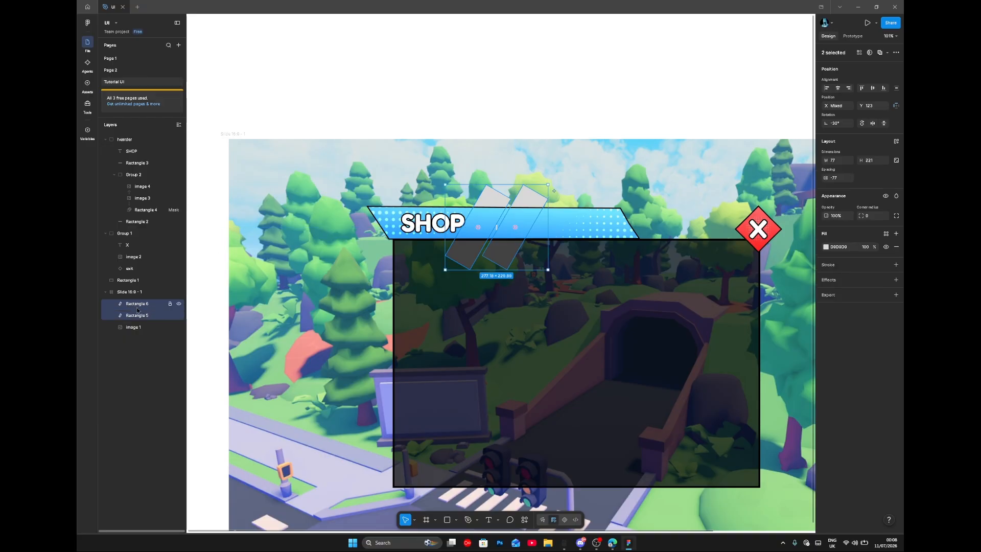
pyautogui.moveTo(137, 300); pyautogui.dragTo(128, 205)
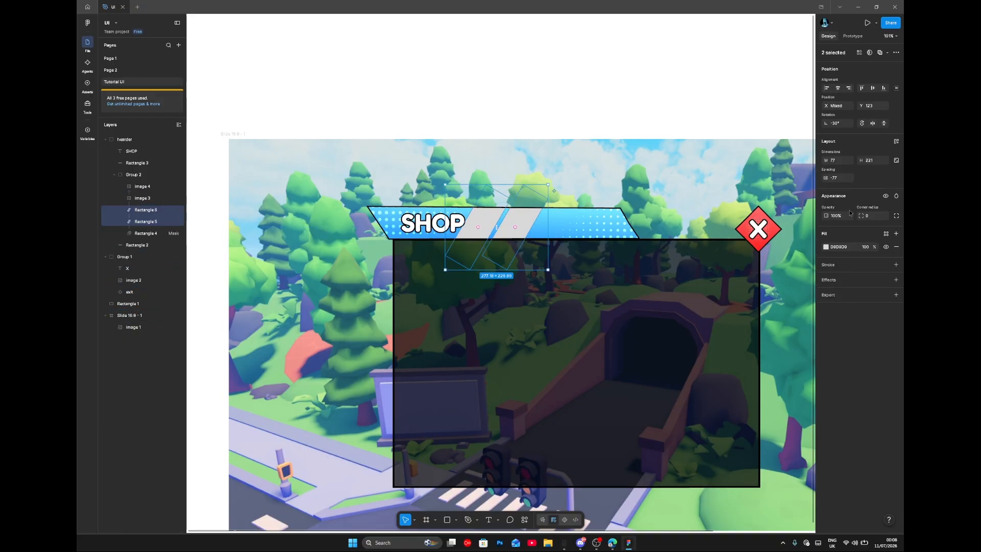
pyautogui.click(894, 197)
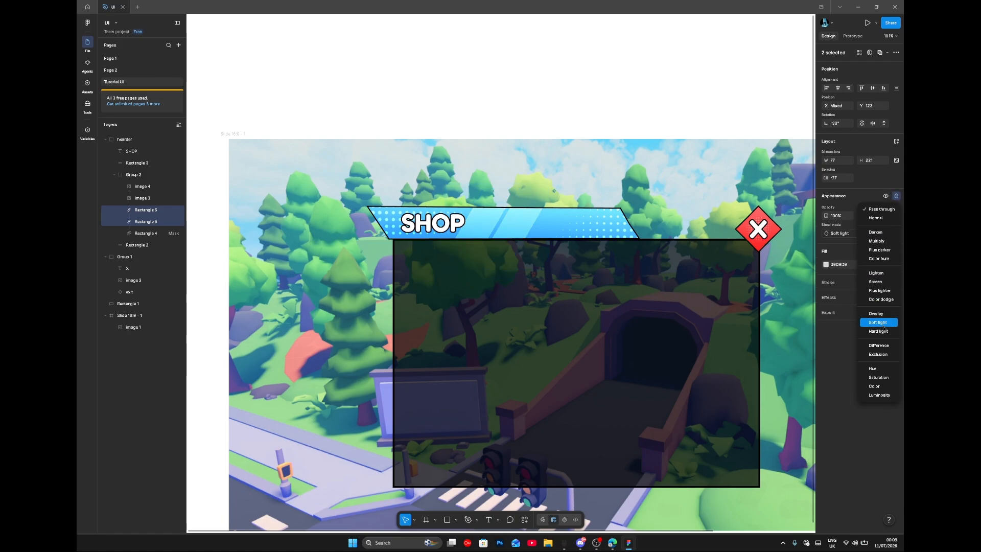
pyautogui.click(862, 321)
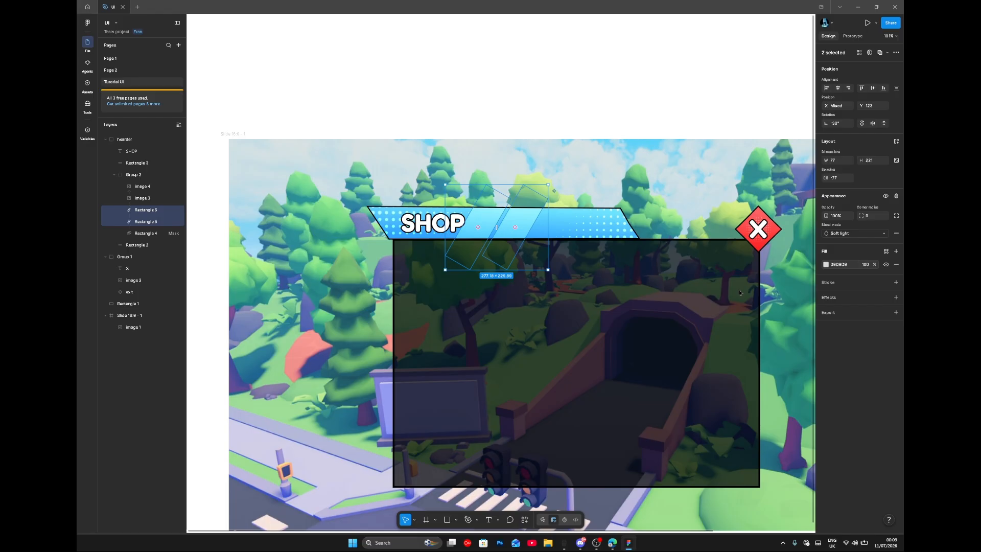
# Step: Change the fill of both slanted stripes to white, FFFFFF
pyautogui.click(826, 264)
pyautogui.click(745, 299)
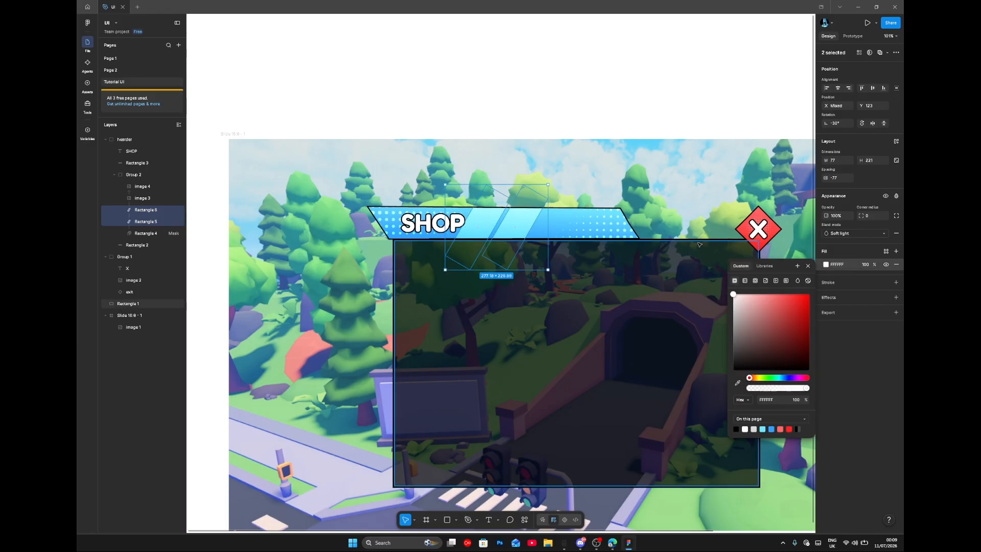
pyautogui.click(688, 118)
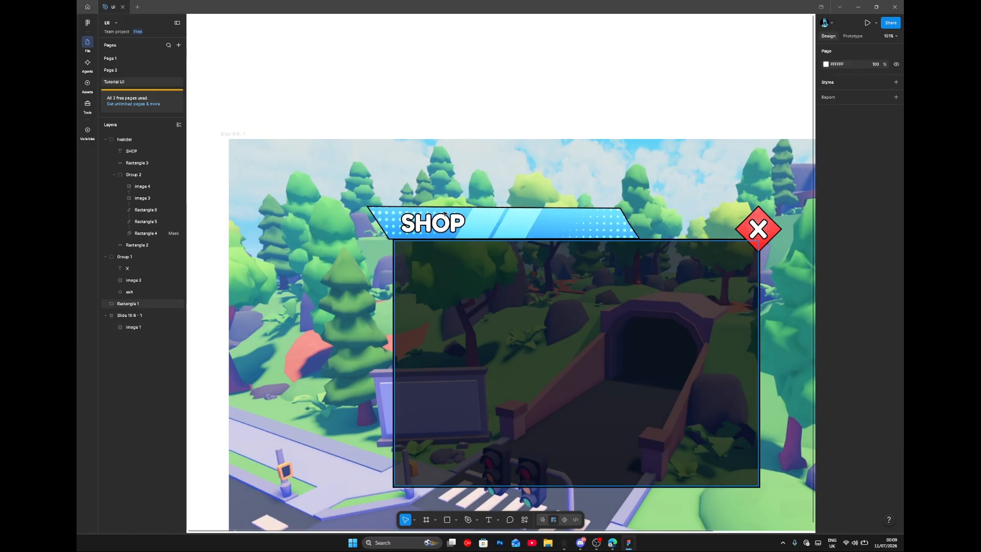
# Step: Shift both slanted stripes about 30 px to the right along the header, away from the SHOP text
pyautogui.click(143, 215)
pyautogui.keyDown('shift'); pyautogui.click(148, 221); pyautogui.keyUp('shift')
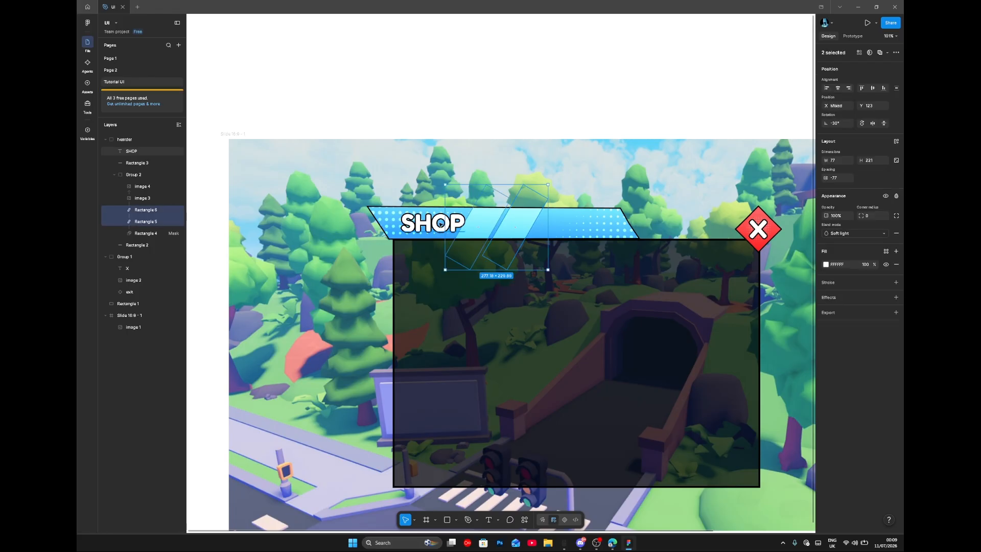
pyautogui.hotkey('shift', 'Right')
pyautogui.hotkey('shift', 'Right')
pyautogui.hotkey('shift', 'Right')
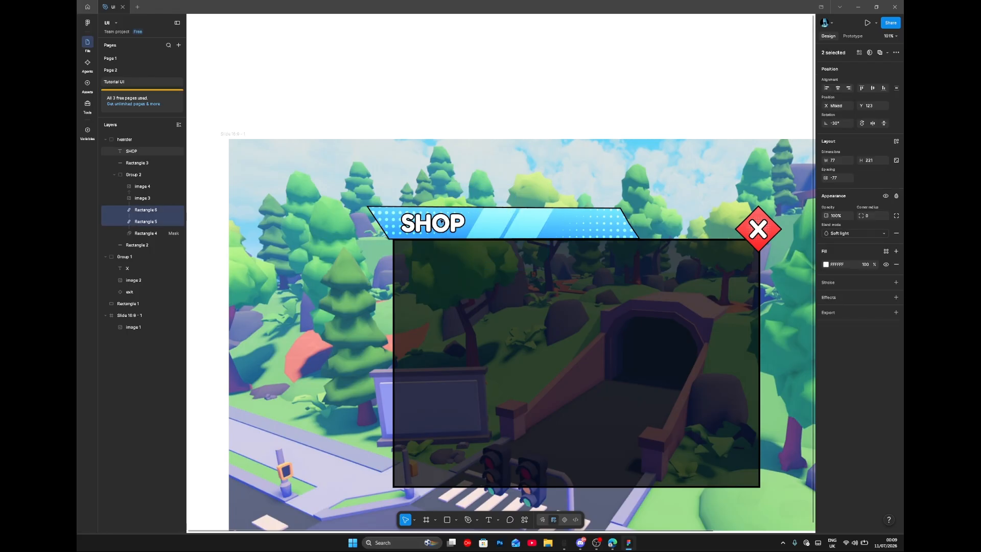
pyautogui.click(629, 87)
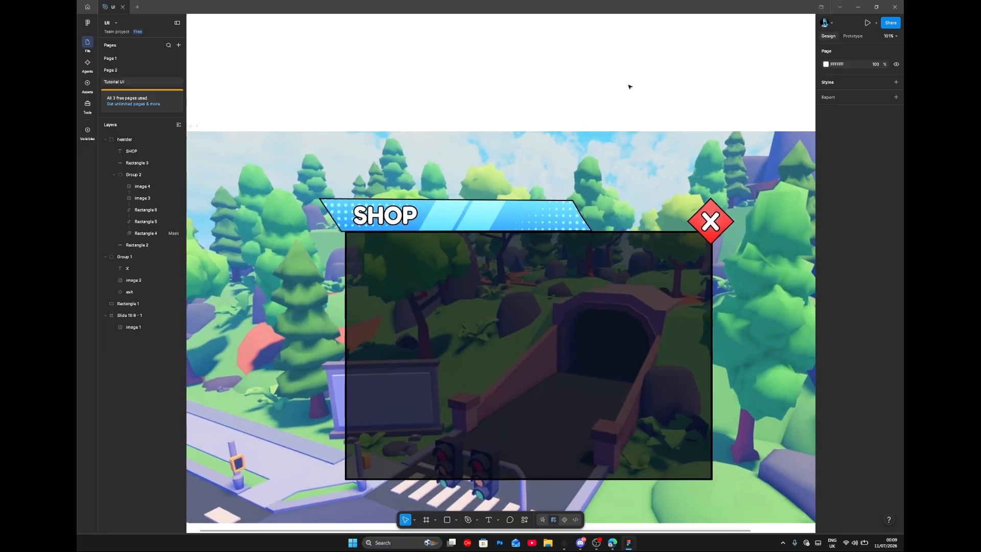
# Step: Review the shop layout from afar and up close, examining the header's stripes and halftones together with the panel and exit button
pyautogui.scroll(-3, 629, 87)
pyautogui.scroll(1, 628, 86)
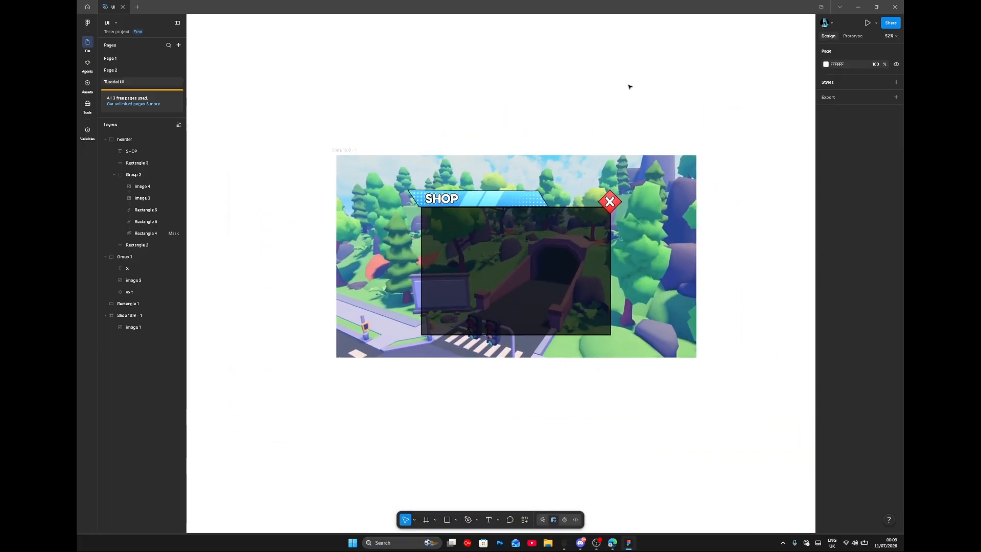
pyautogui.scroll(5, 628, 87)
pyautogui.scroll(-1, 628, 87)
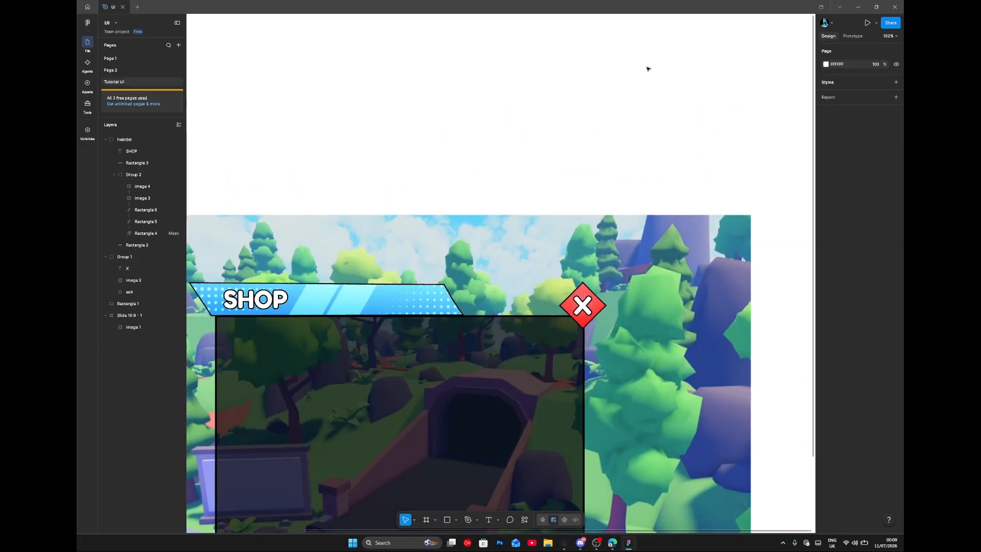
pyautogui.scroll(-1, 604, 149)
pyautogui.scroll(-1, 603, 149)
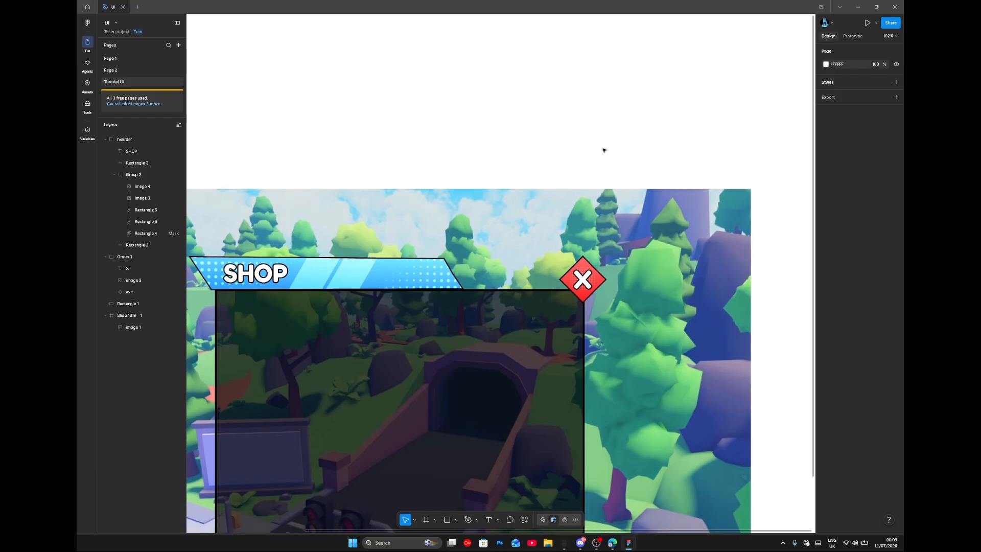
pyautogui.scroll(-3, 604, 149)
pyautogui.hscroll(-2, 604, 149)
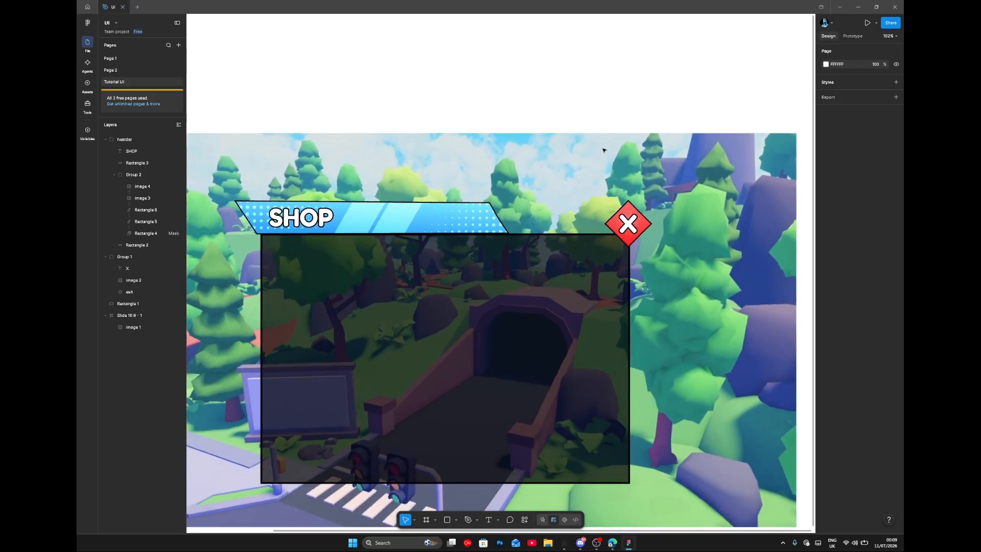
# Step: Collapse the header and exit button layer groups and put the dark panel rectangle in its own group
pyautogui.click(386, 305)
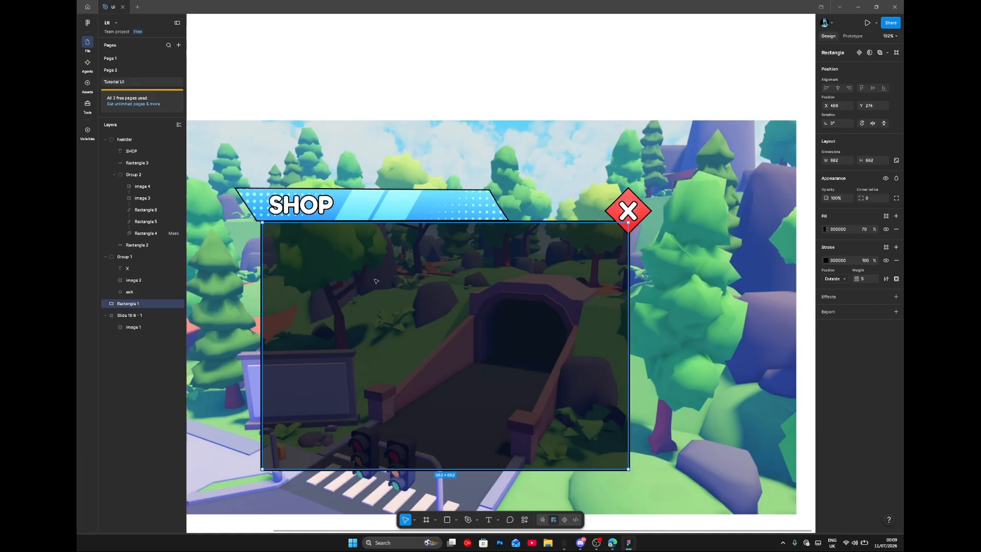
pyautogui.click(105, 140)
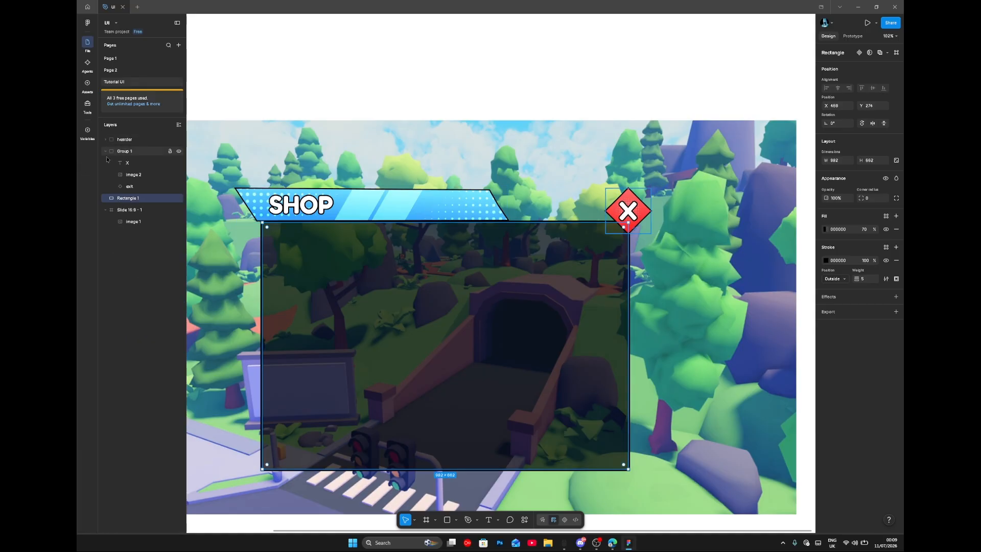
pyautogui.click(106, 152)
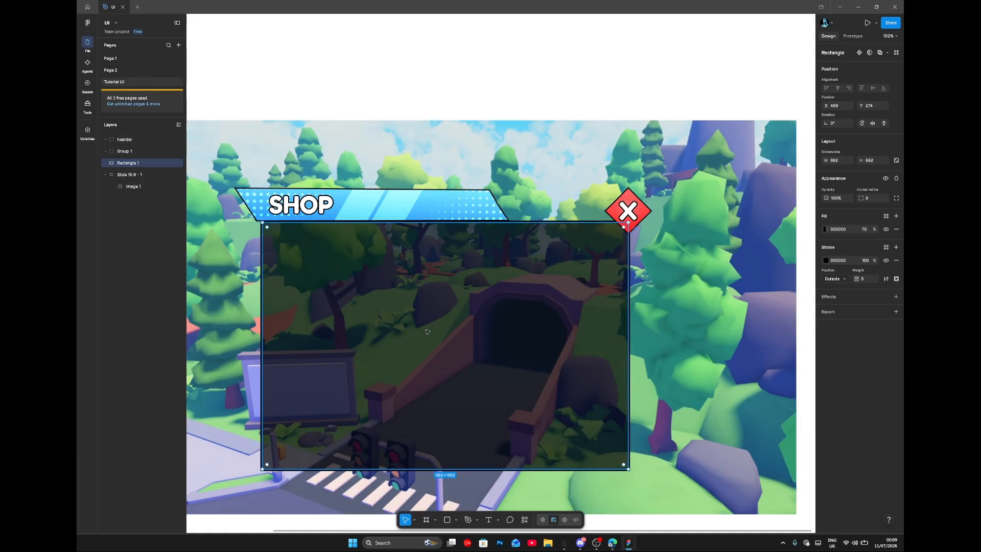
pyautogui.hotkey('ctrl', 'g')
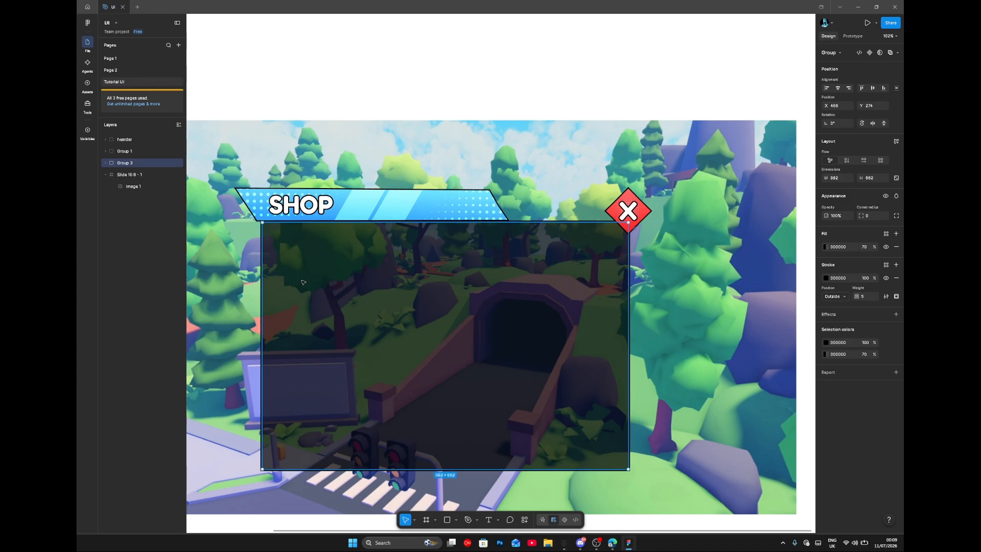
pyautogui.click(105, 164)
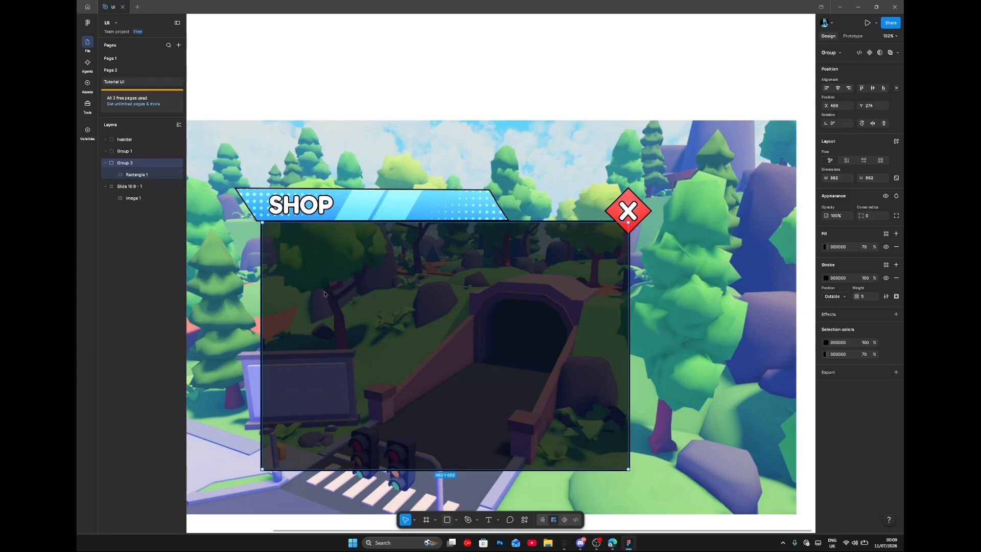
# Step: Draw a rectangle about 918 × 301 in the dark panel's upper part and move it into the panel's group below Rectangle 1
pyautogui.press('r')
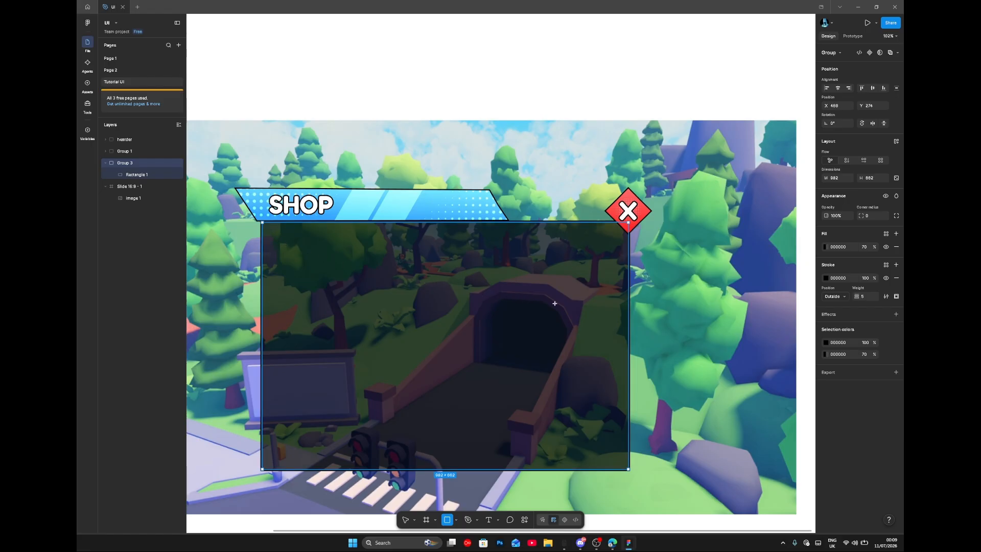
pyautogui.moveTo(276, 241)
pyautogui.mouseDown()
pyautogui.moveTo(597, 308)
pyautogui.moveTo(618, 353)
pyautogui.mouseUp()
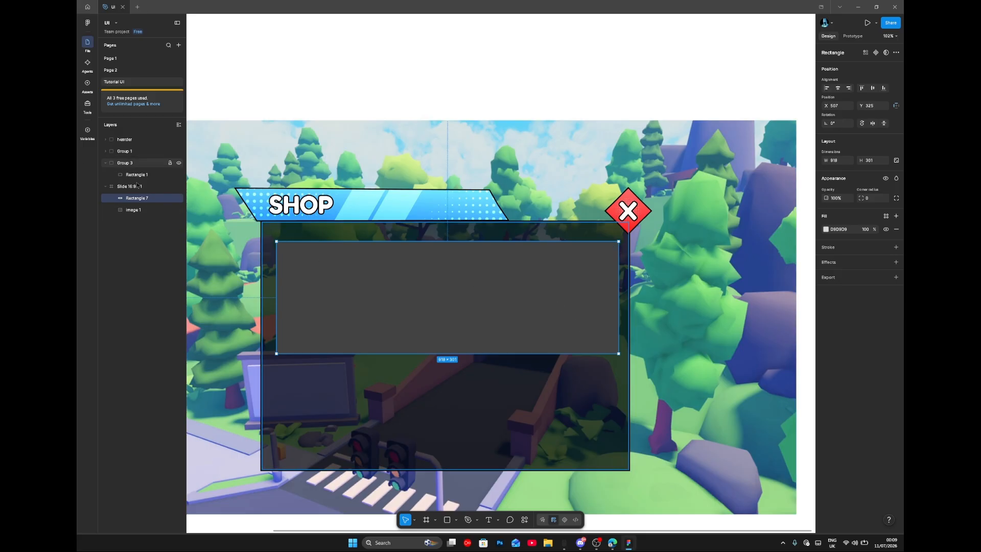
pyautogui.moveTo(141, 199); pyautogui.dragTo(137, 179)
pyautogui.click(135, 167)
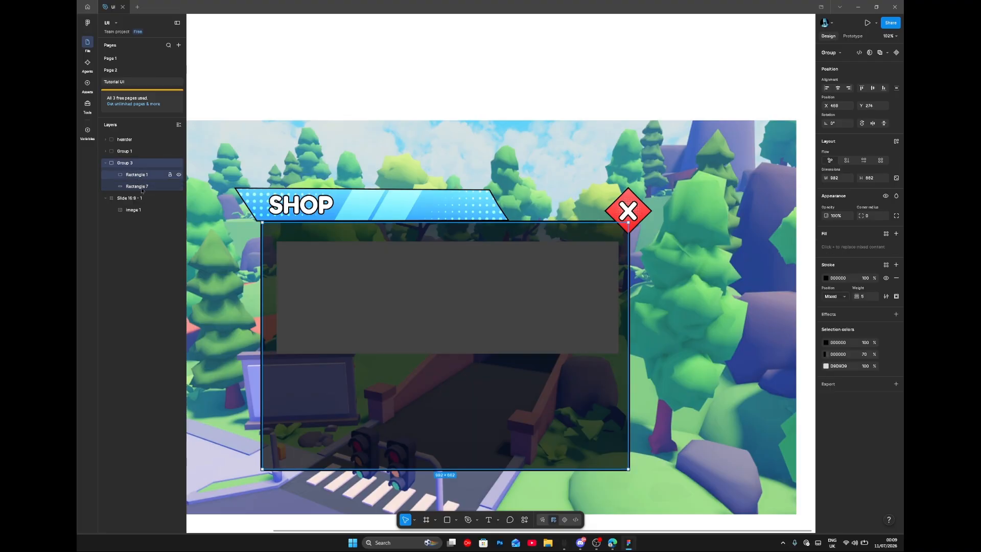
# Step: Centre the 918 × 301 rectangle horizontally in the dark panel and move it above Rectangle 1 in the layer order
pyautogui.click(142, 188)
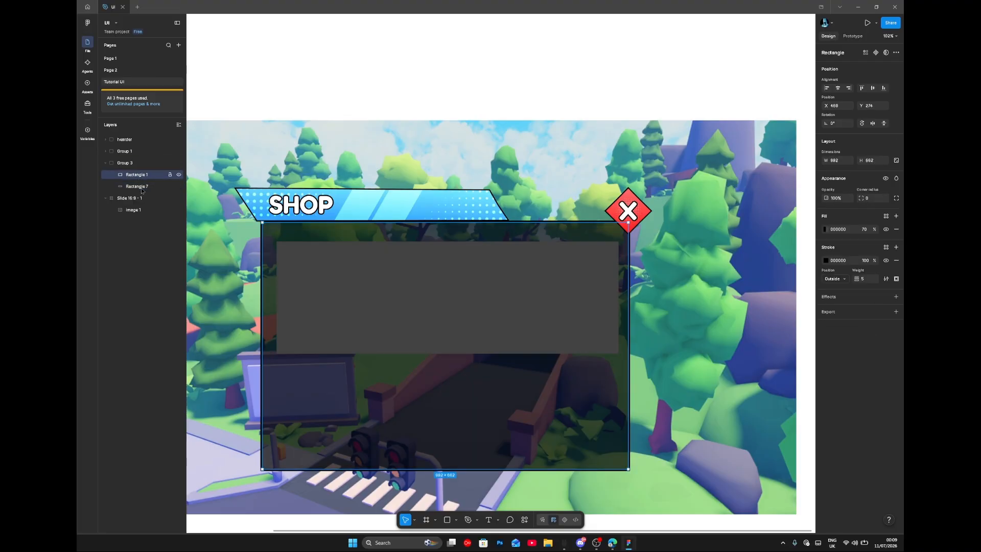
pyautogui.click(837, 89)
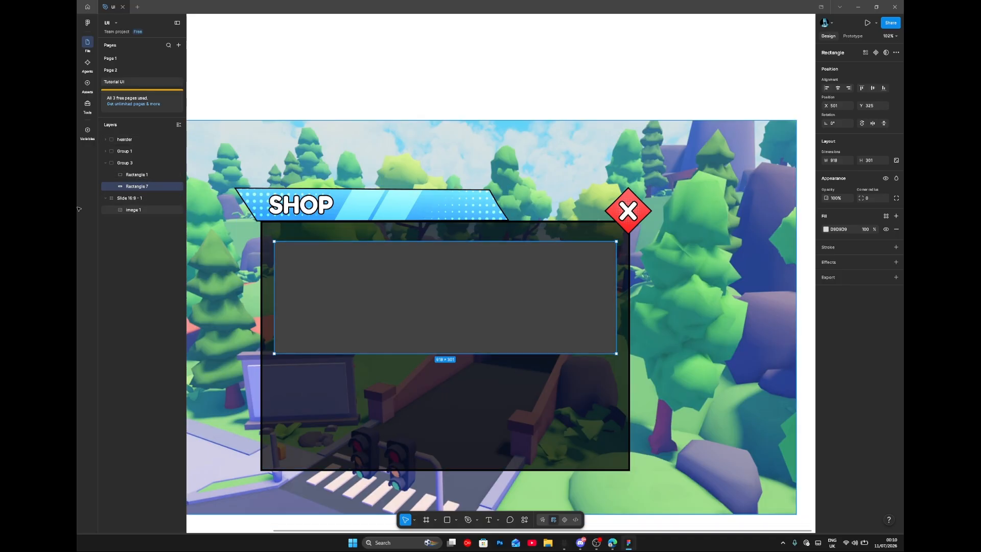
pyautogui.moveTo(133, 186); pyautogui.dragTo(130, 175)
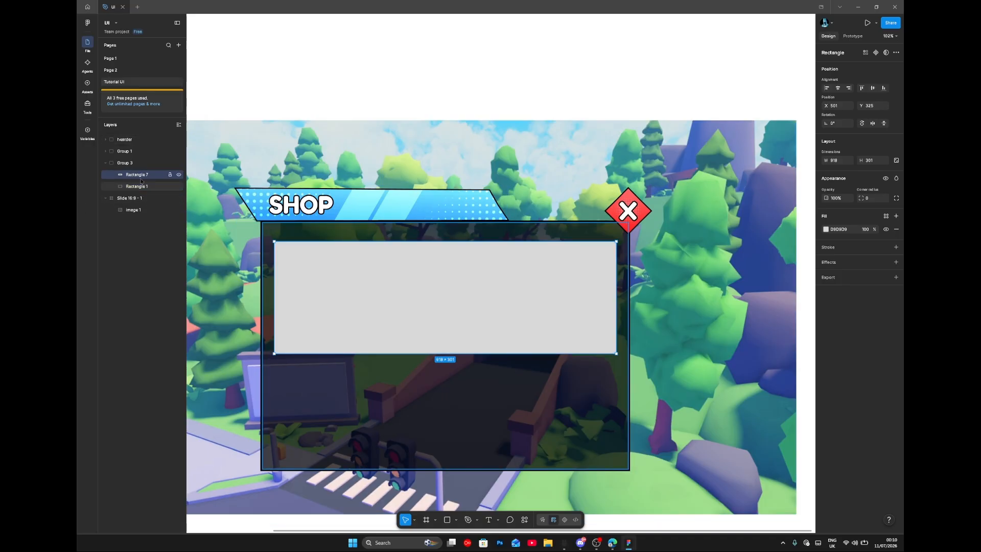
# Step: Give the card rectangle a linear gradient fill and set its 0% stop to light yellow FFD667
pyautogui.click(826, 230)
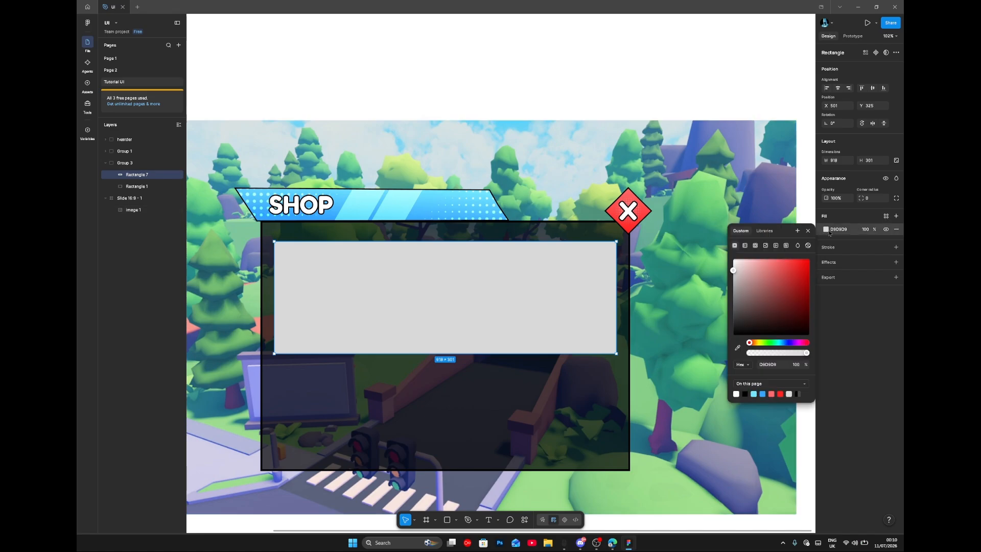
pyautogui.click(744, 245)
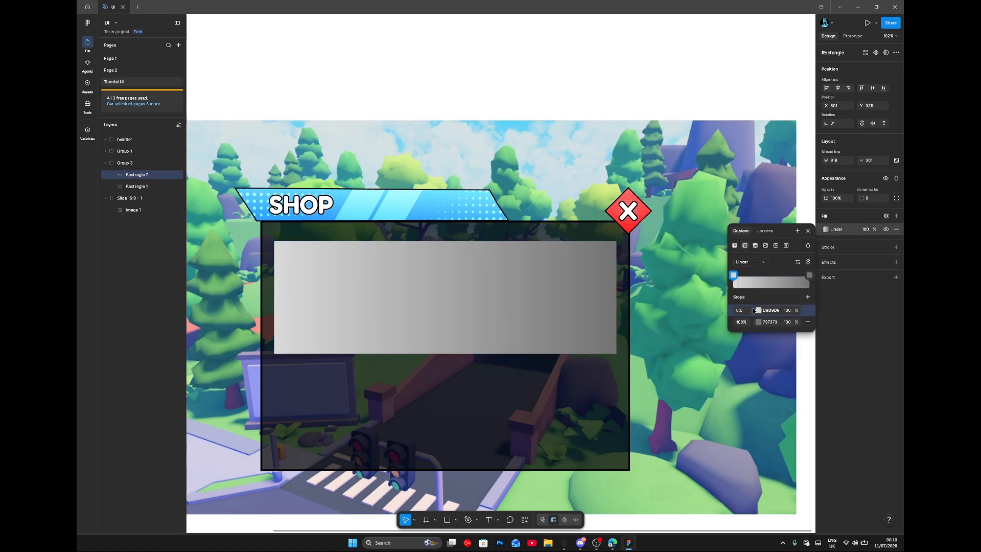
pyautogui.click(758, 310)
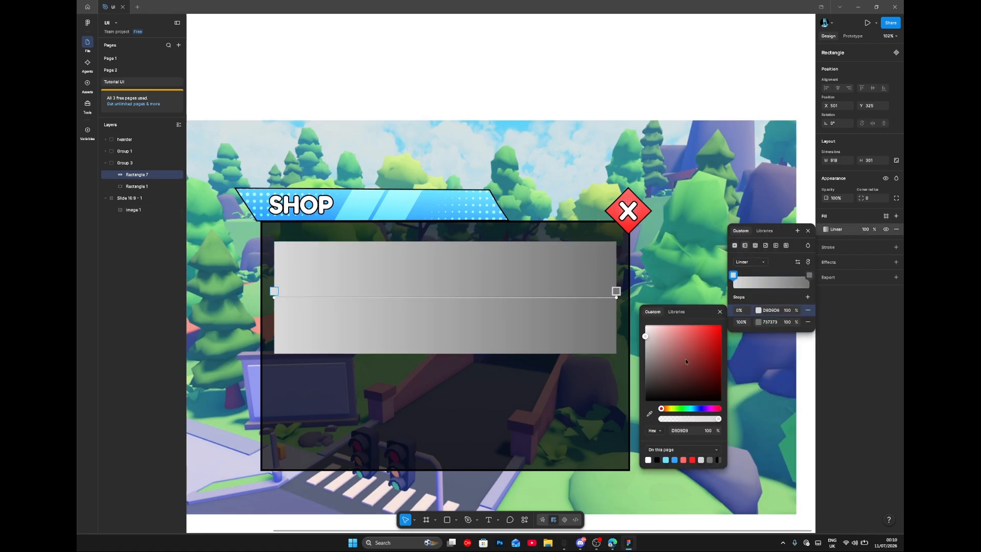
pyautogui.click(670, 408)
pyautogui.moveTo(693, 366); pyautogui.dragTo(690, 324)
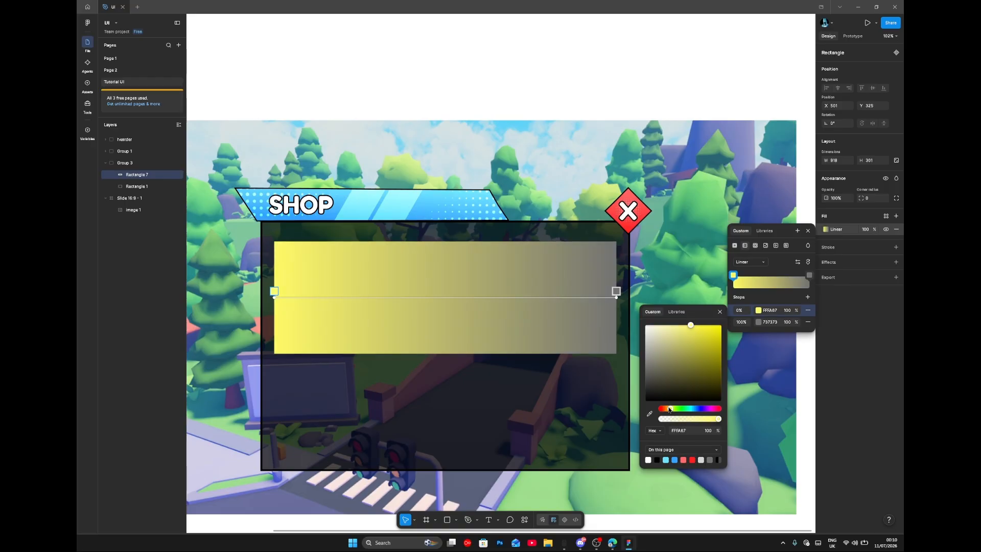
pyautogui.moveTo(669, 409); pyautogui.dragTo(667, 409)
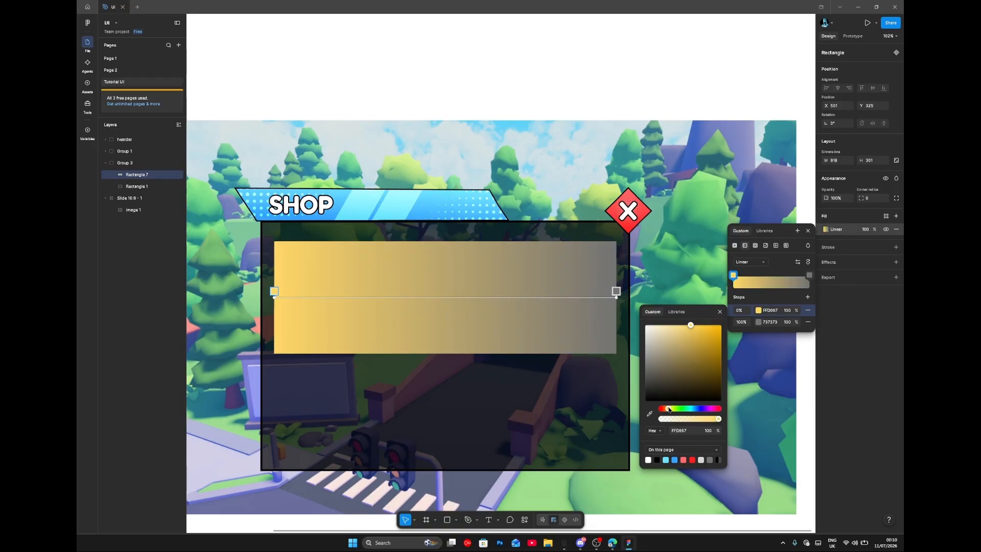
# Step: Set the 100% stop of the card's gradient to orange-yellow FFB516
pyautogui.click(747, 325)
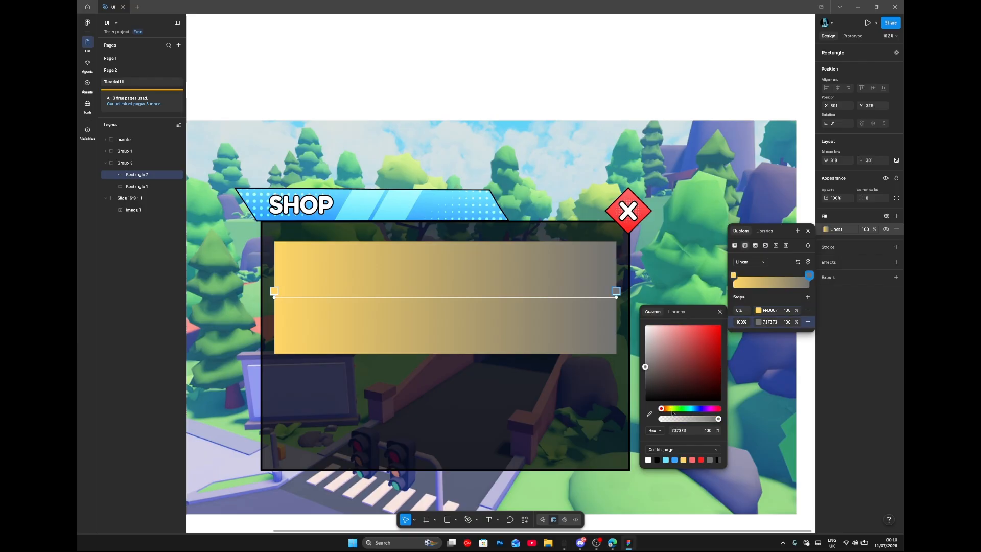
pyautogui.click(670, 409)
pyautogui.moveTo(669, 409); pyautogui.dragTo(669, 408)
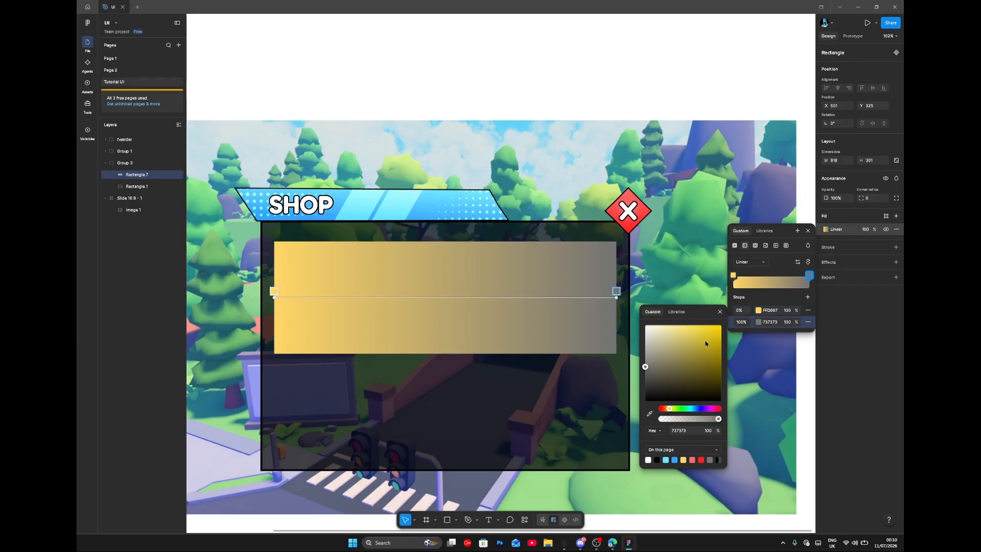
pyautogui.moveTo(705, 343); pyautogui.dragTo(708, 334)
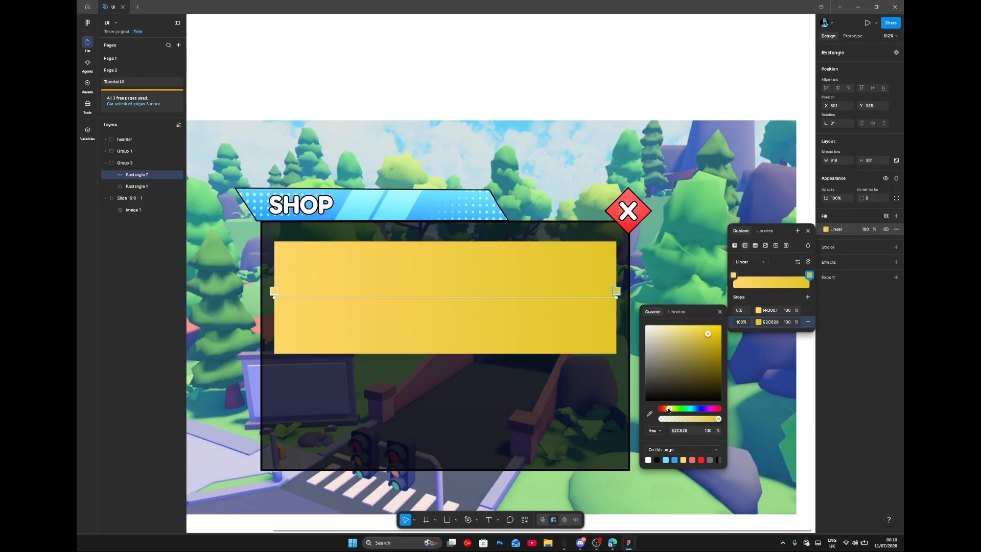
pyautogui.moveTo(669, 409); pyautogui.dragTo(667, 409)
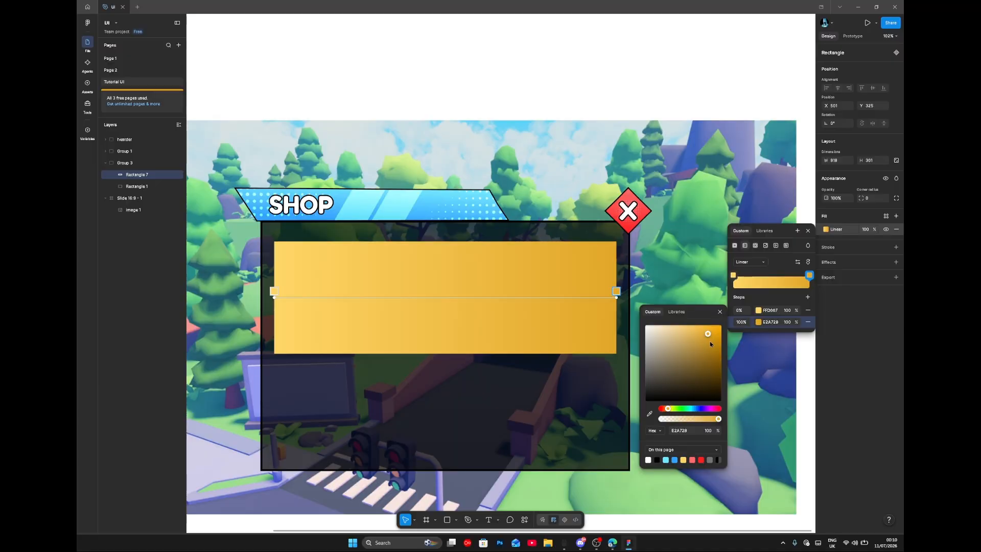
pyautogui.moveTo(707, 336)
pyautogui.mouseDown()
pyautogui.moveTo(701, 325)
pyautogui.moveTo(710, 325)
pyautogui.mouseUp()
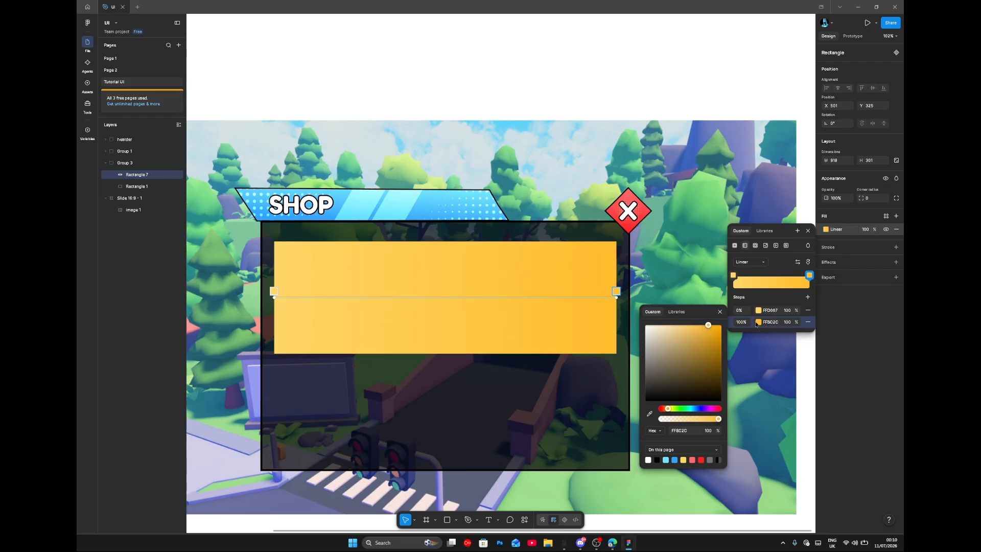
pyautogui.click(714, 325)
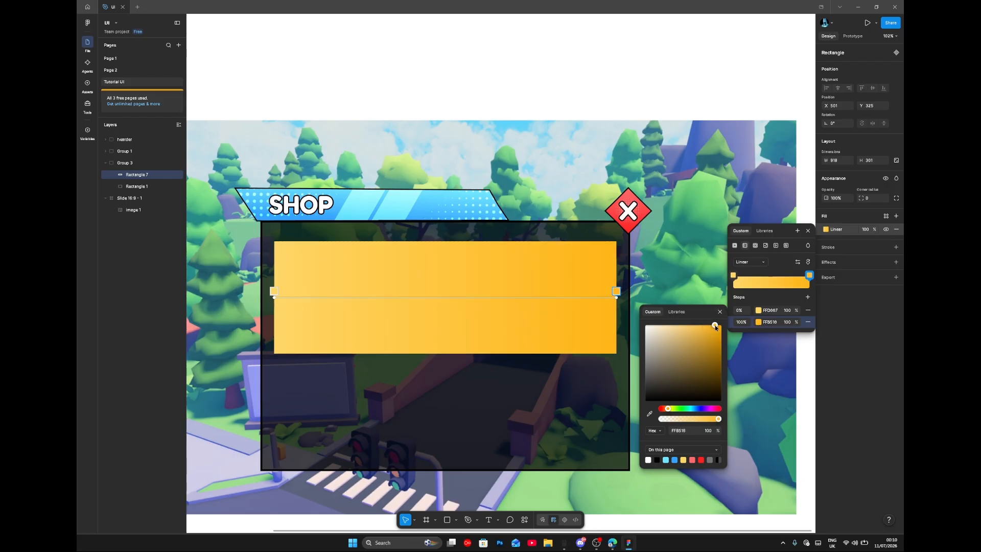
# Step: Rotate the card's gradient so it runs vertically from light yellow at the top edge to orange-yellow at the bottom edge
pyautogui.click(887, 331)
pyautogui.click(825, 229)
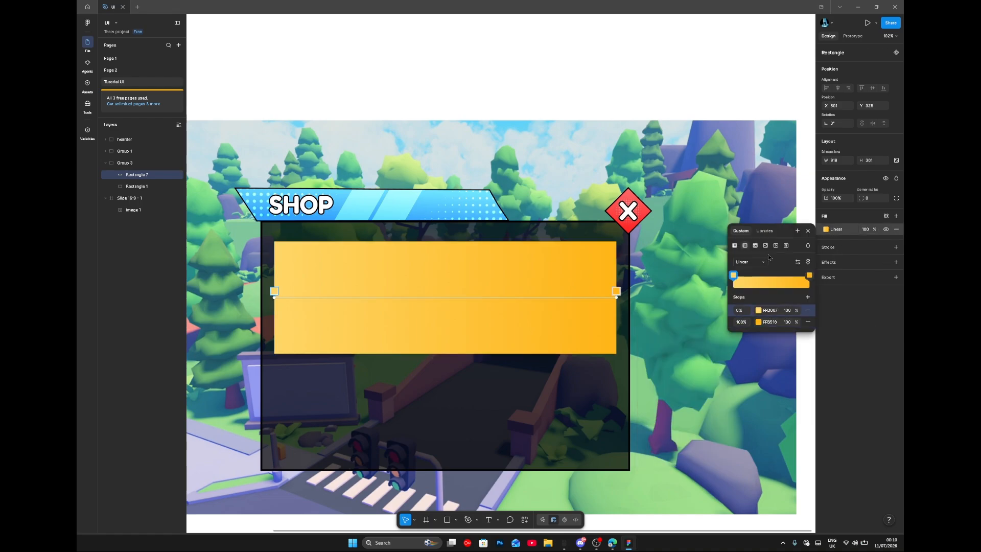
pyautogui.click(807, 261)
pyautogui.click(852, 438)
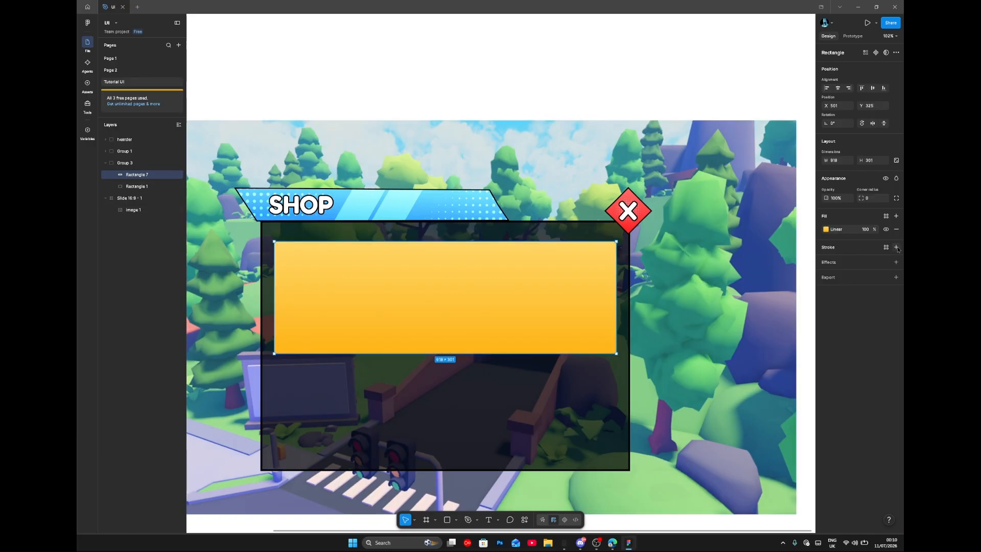
# Step: Add a black outside stroke with weight 5 to the yellow card
pyautogui.click(895, 247)
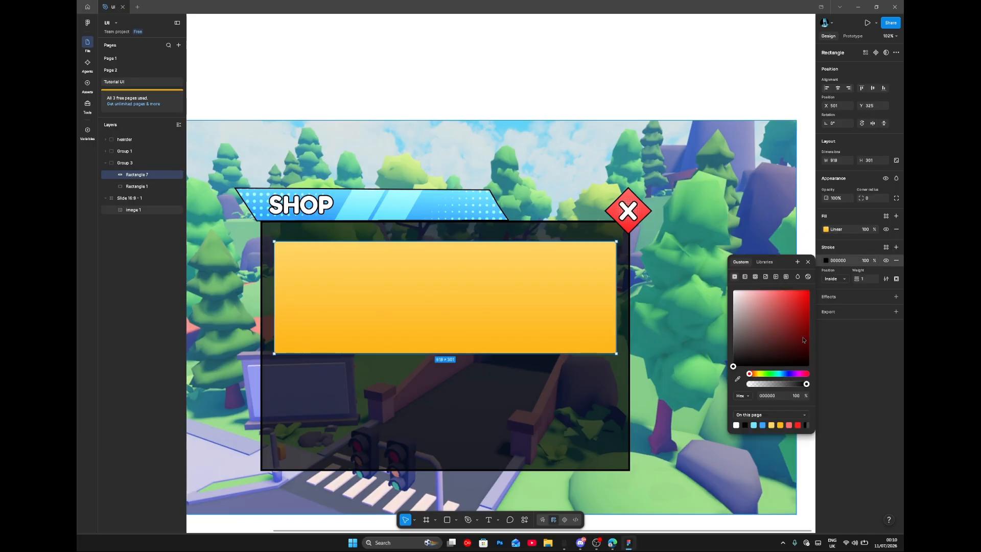
pyautogui.click(840, 280)
pyautogui.click(837, 288)
pyautogui.click(861, 280)
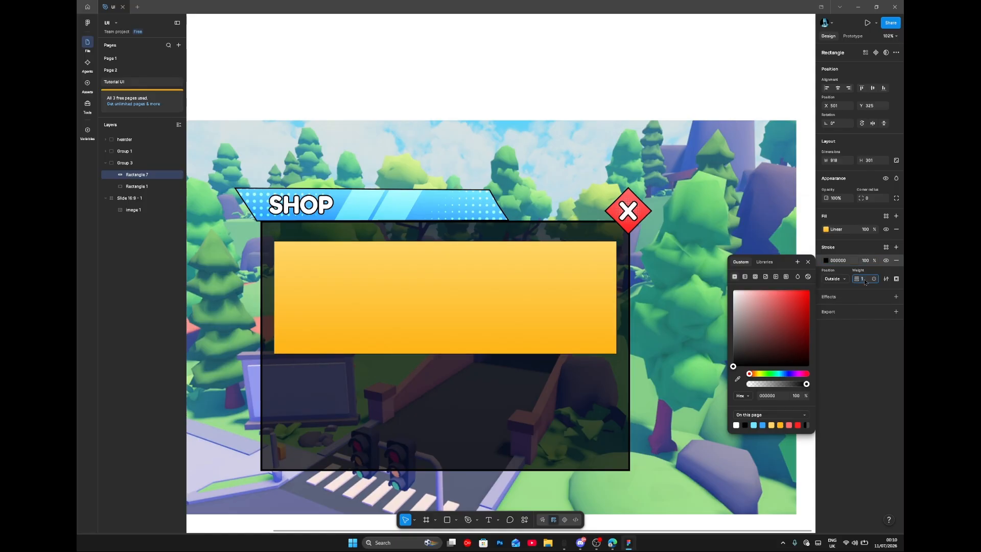
pyautogui.write('5')
pyautogui.press('Return')
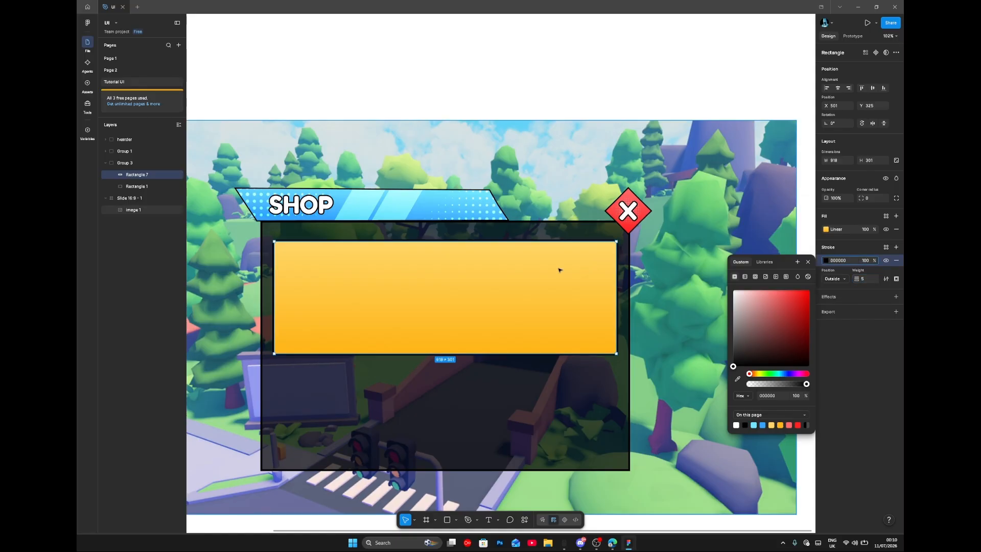
pyautogui.click(602, 237)
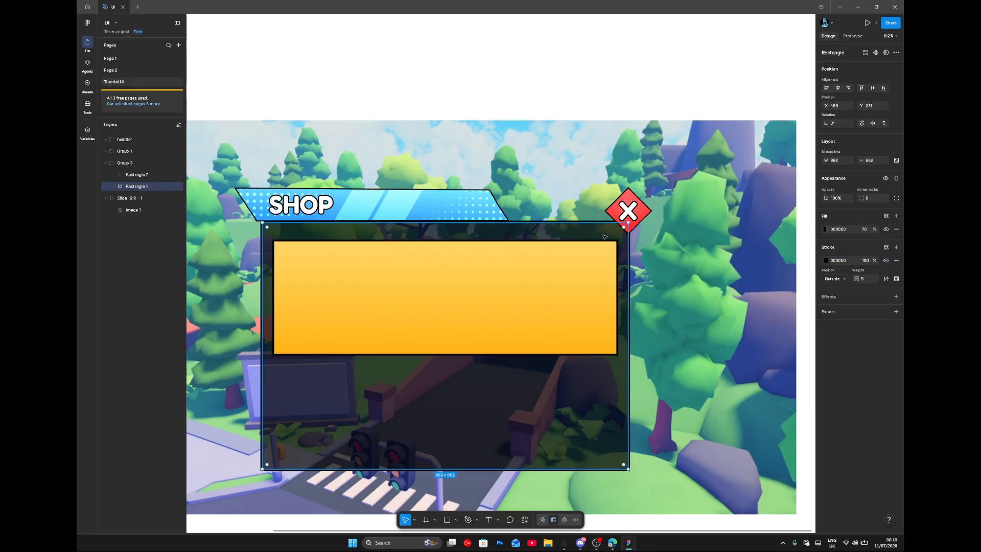
pyautogui.click(558, 309)
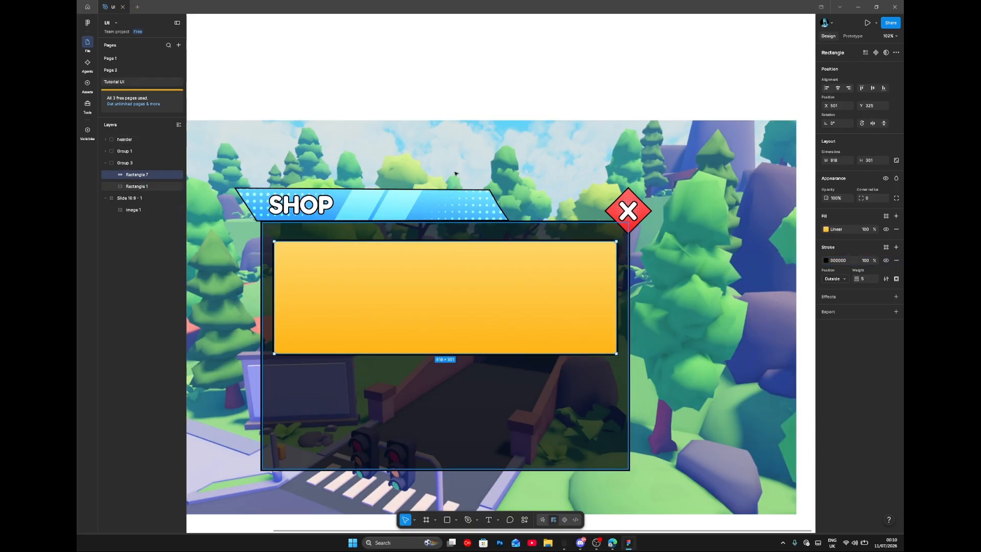
# Step: Add a BUNDLE text box about 258 × 48 in the card's upper-left corner and place it above Rectangle 7 in the panel's group
pyautogui.click(487, 520)
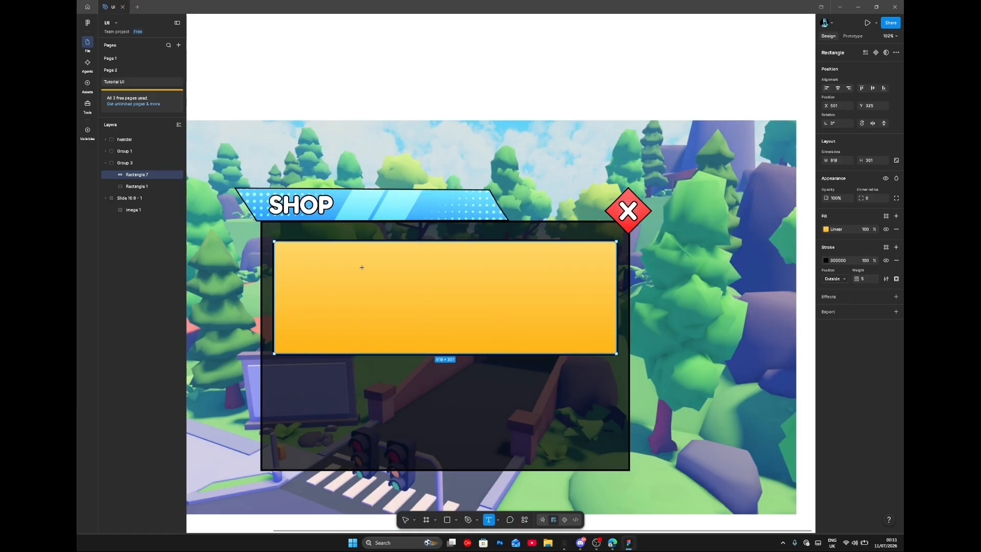
pyautogui.moveTo(378, 265); pyautogui.dragTo(281, 248)
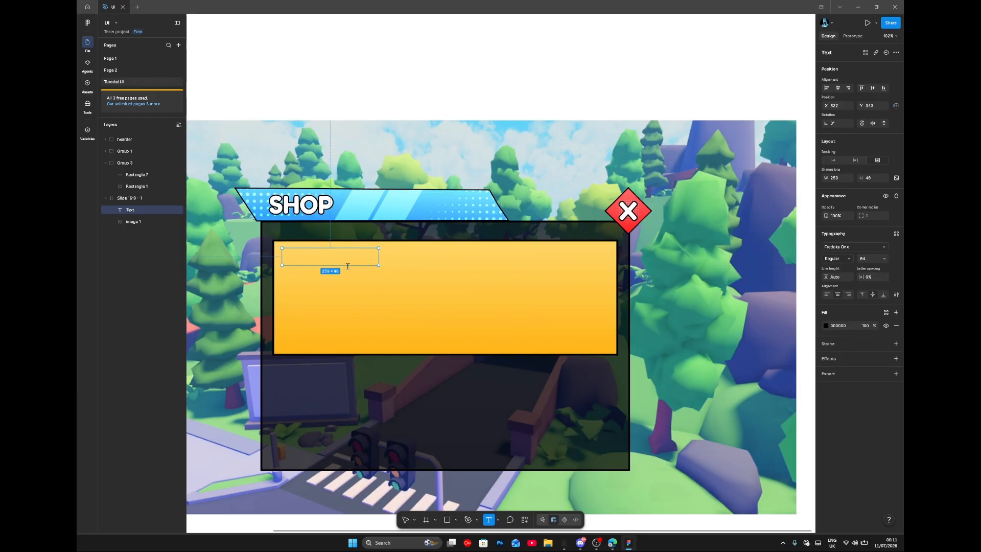
pyautogui.write('BUNDLE')
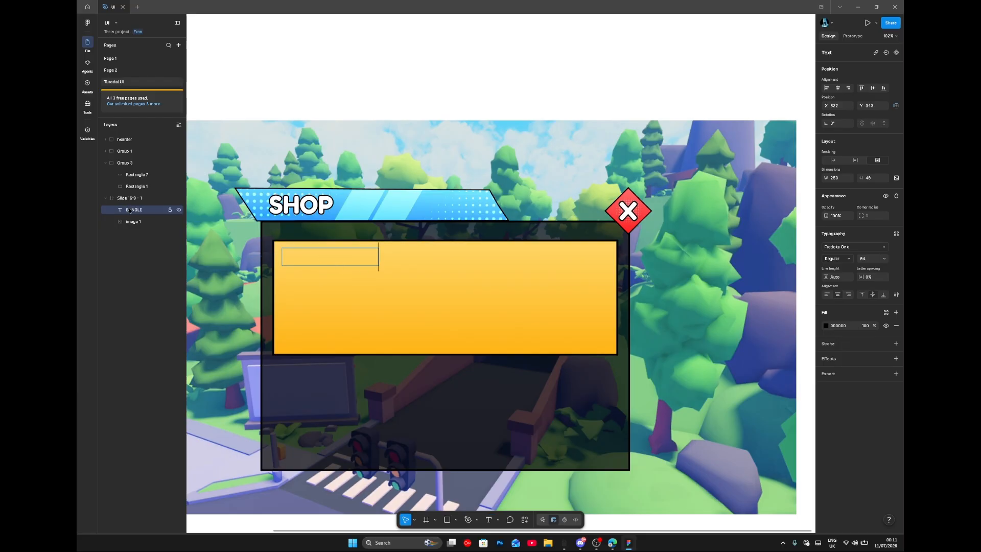
pyautogui.moveTo(128, 209); pyautogui.dragTo(138, 173)
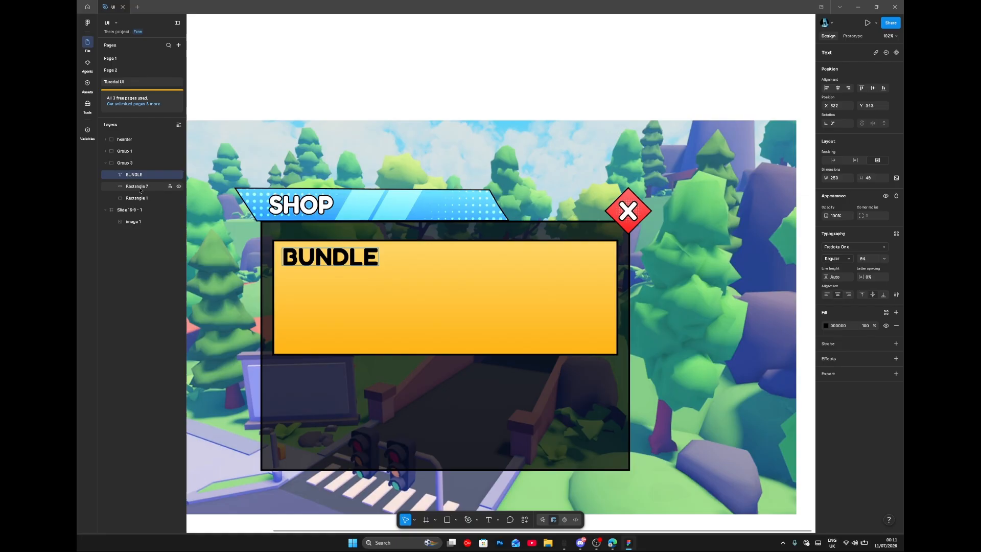
# Step: Put the card rectangle in its own group and move the BUNDLE text into that group above it
pyautogui.click(139, 187)
pyautogui.hotkey('ctrl', 'g')
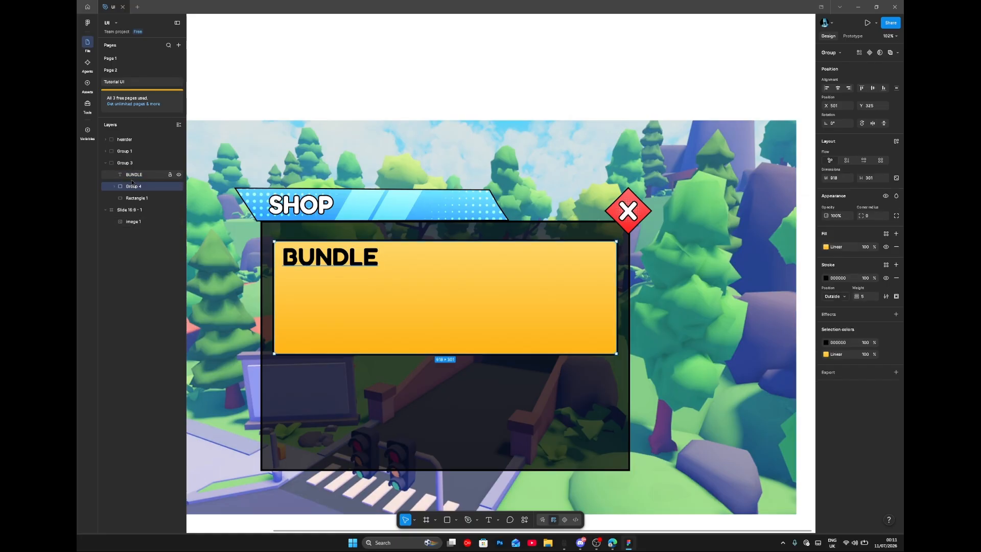
pyautogui.moveTo(142, 178); pyautogui.dragTo(155, 192)
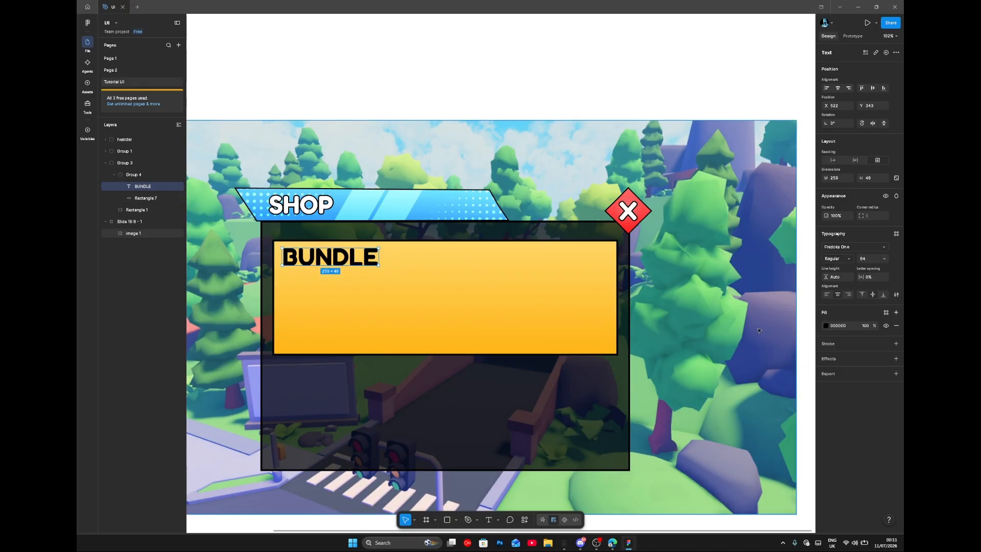
# Step: Fill the BUNDLE text with white FFFFFF and add a black outside stroke with weight 3
pyautogui.click(821, 326)
pyautogui.moveTo(746, 362); pyautogui.dragTo(696, 326)
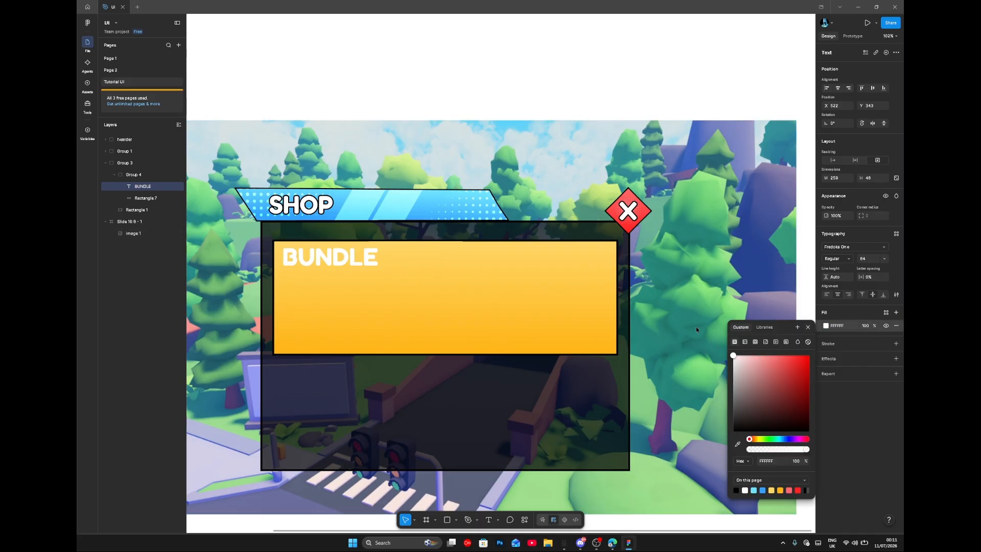
pyautogui.click(895, 343)
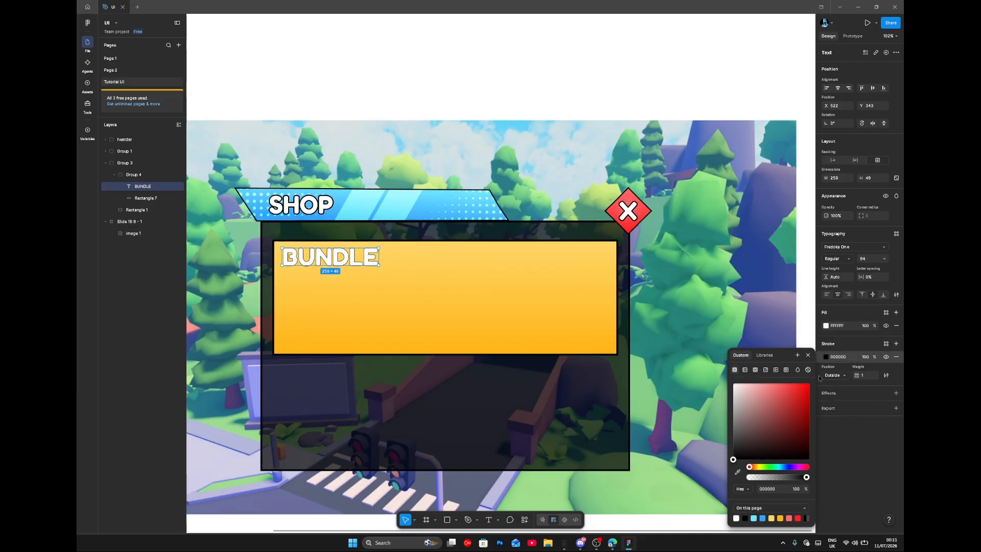
pyautogui.click(839, 375)
pyautogui.click(863, 376)
pyautogui.write('3')
pyautogui.press('Return')
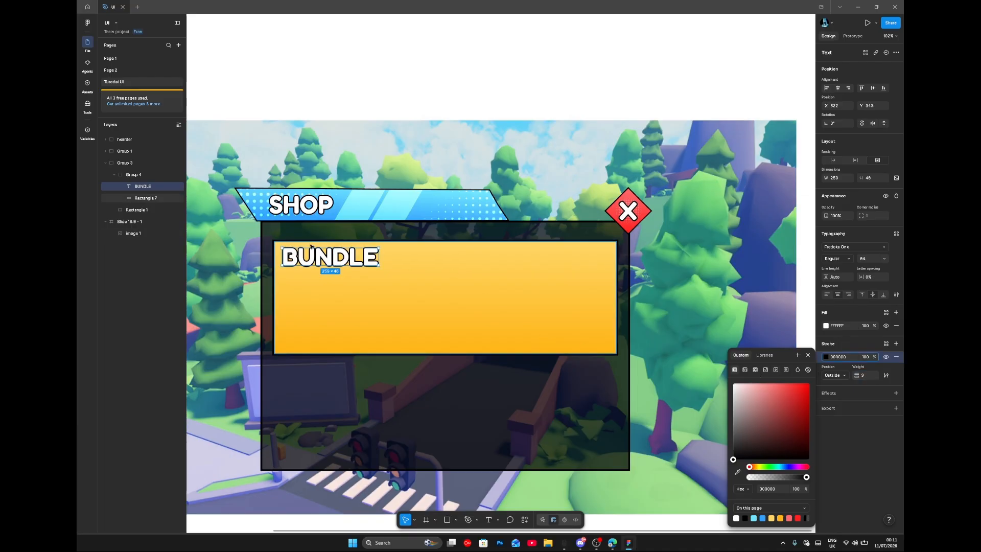
# Step: Position the BUNDLE text 10 px inside the card's upper-left corner at X 511, Y 335, and duplicate it in place
pyautogui.click(333, 274)
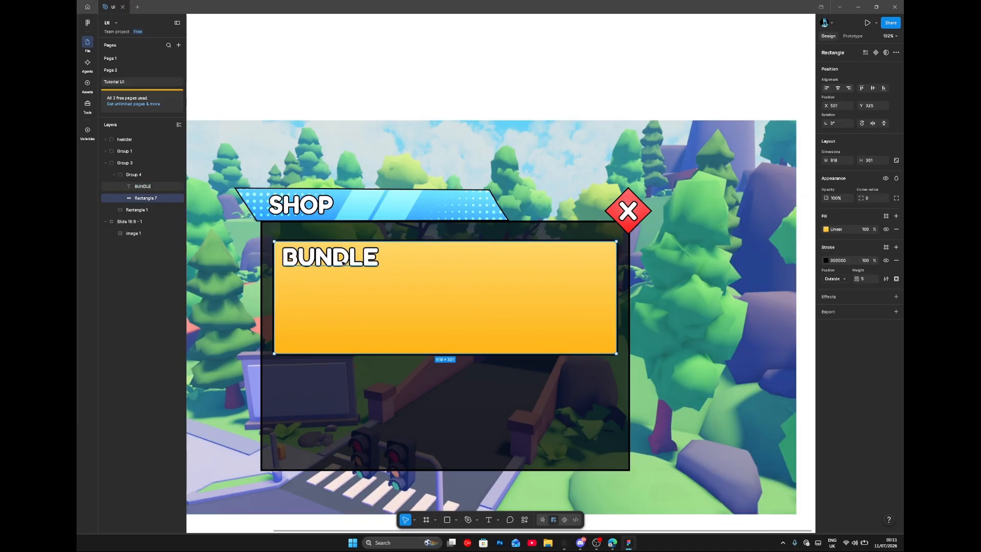
pyautogui.click(343, 263)
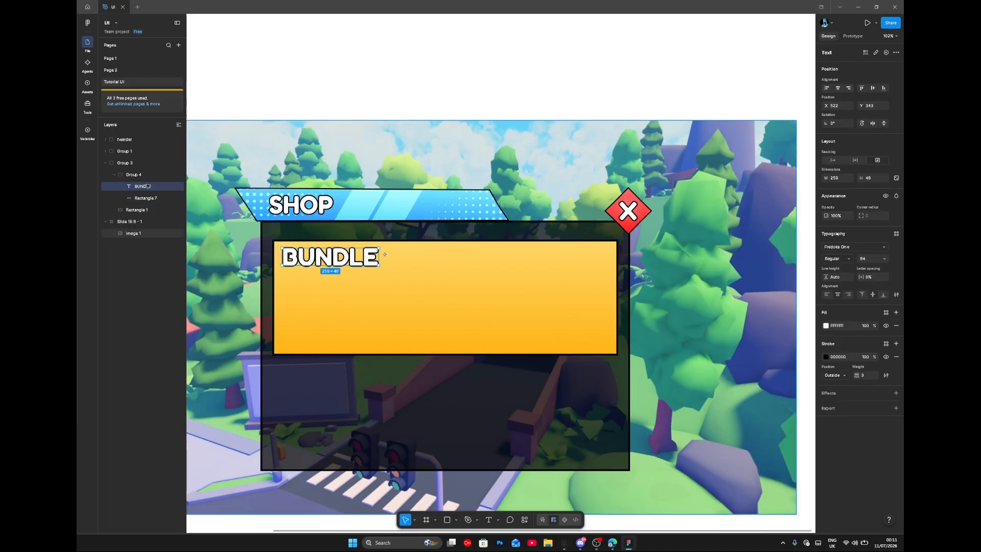
pyautogui.click(827, 89)
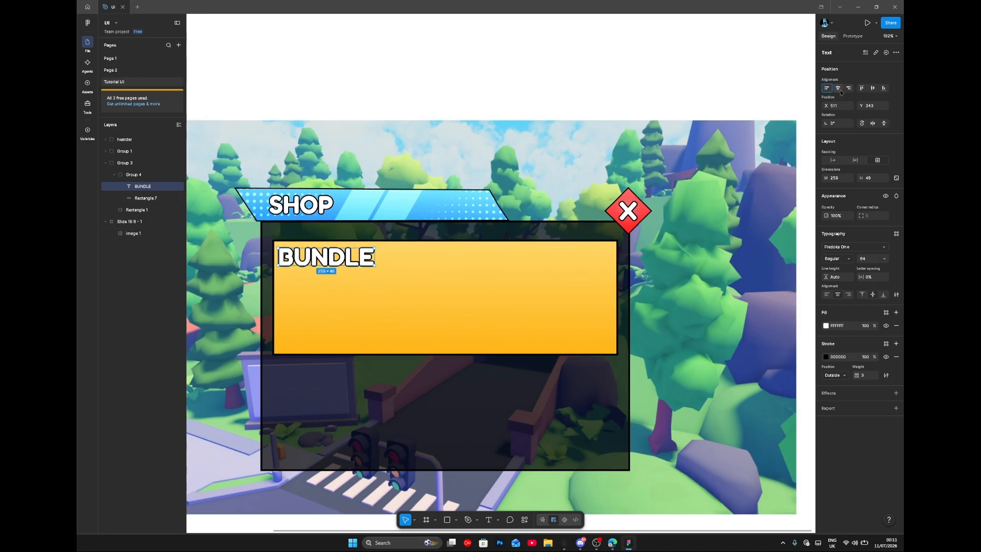
pyautogui.click(861, 88)
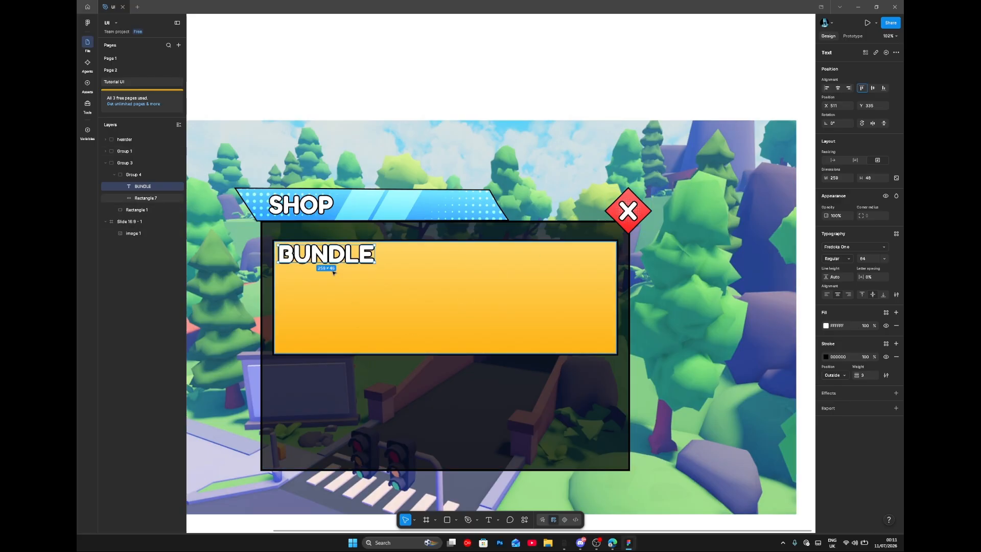
pyautogui.hotkey('ctrl', 'd')
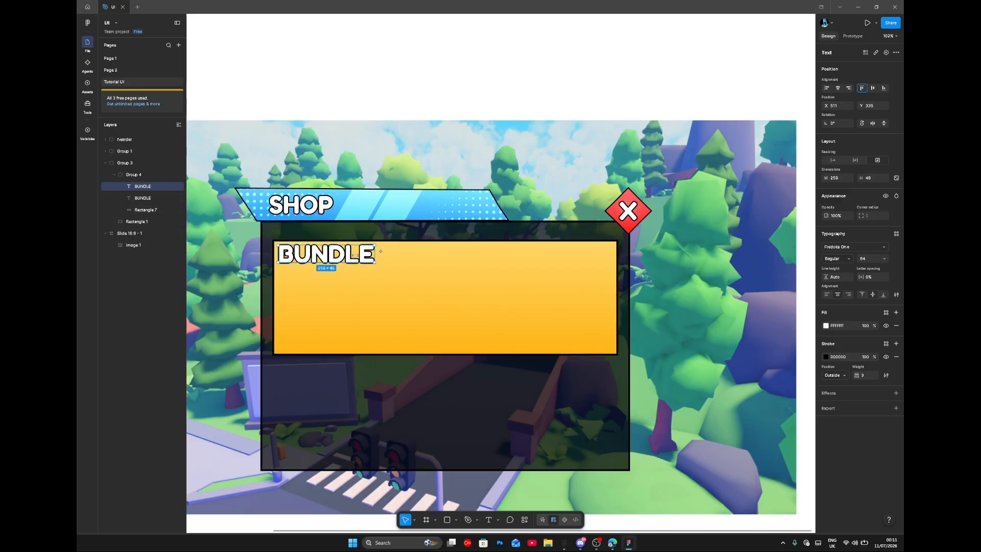
# Step: Set the duplicated BUNDLE text to font size 36 and place it directly beneath the large BUNDLE title, aligned with its left edge
pyautogui.press('Return')
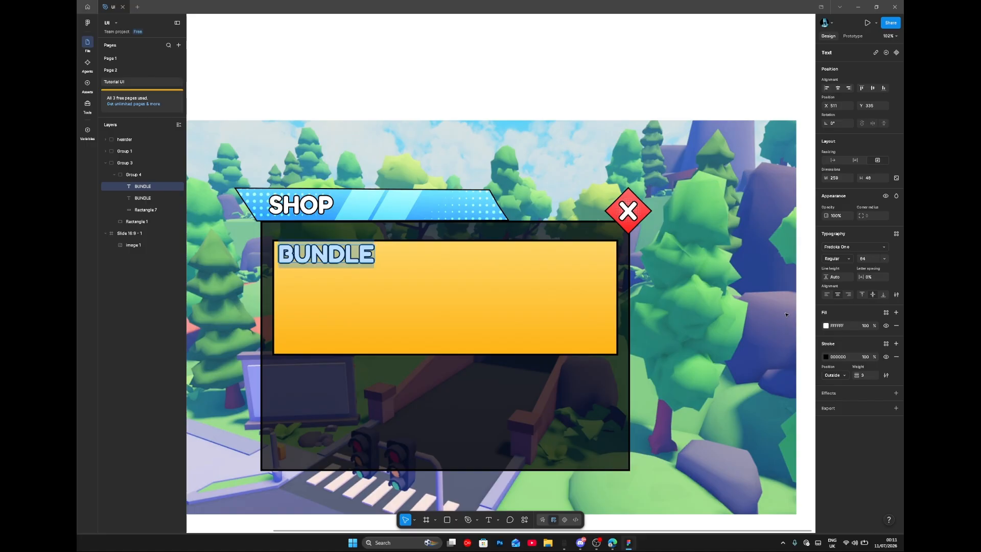
pyautogui.click(884, 258)
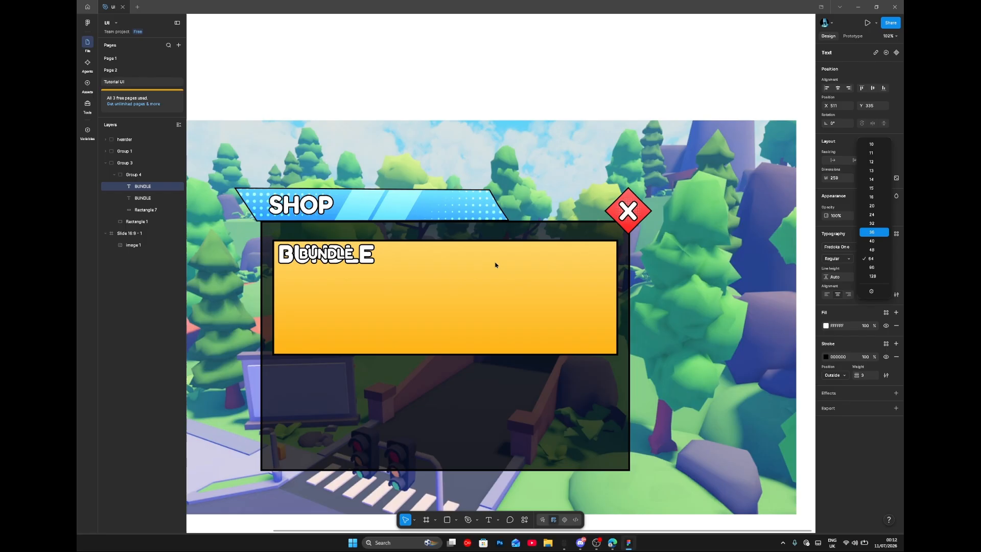
pyautogui.press('Return')
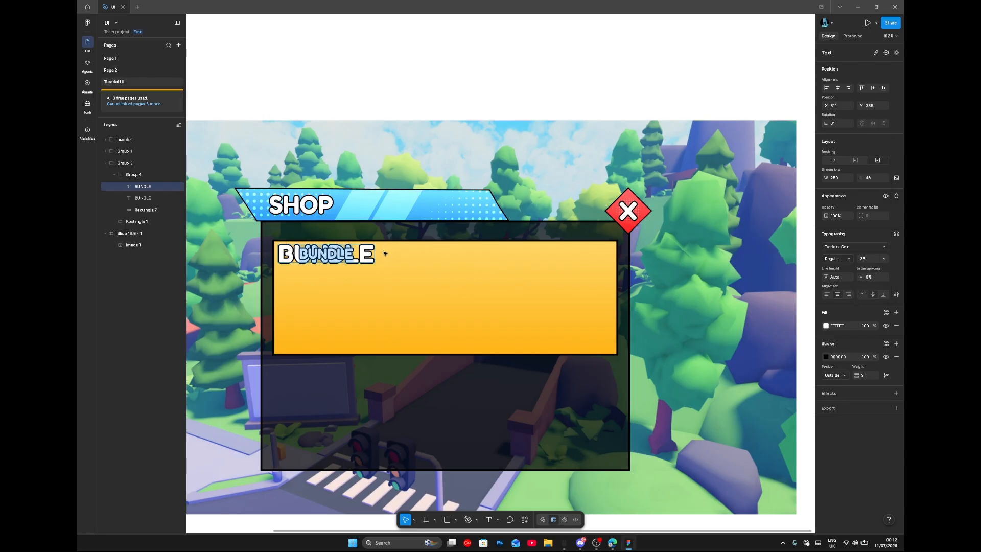
pyautogui.moveTo(352, 258); pyautogui.dragTo(325, 277)
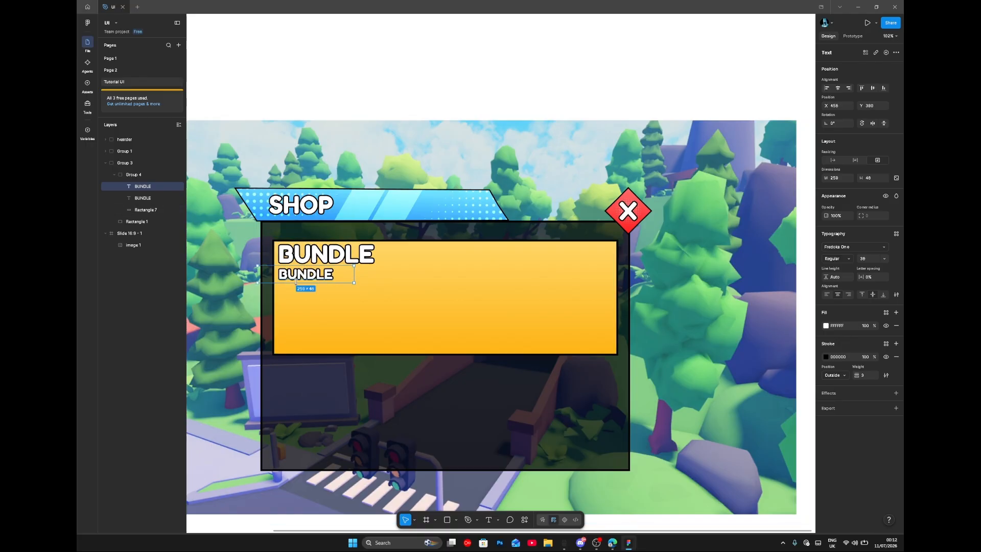
# Step: Duplicate the small BUNDLE text and move the copy 40 px straight down
pyautogui.hotkey('ctrl', 'd')
pyautogui.hotkey('shift', 'Down')
pyautogui.hotkey('shift', 'Down')
pyautogui.hotkey('shift', 'Down')
pyautogui.hotkey('shift', 'Down')
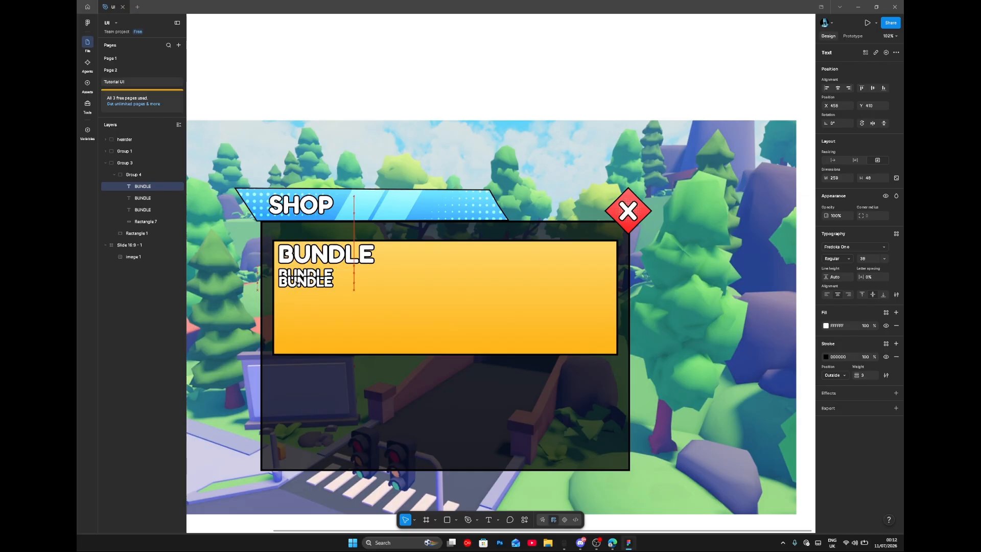
# Step: Move the upper small BUNDLE text to Y 386, tightening the gap below the large title
pyautogui.click(321, 279)
pyautogui.hotkey('shift', 'Up')
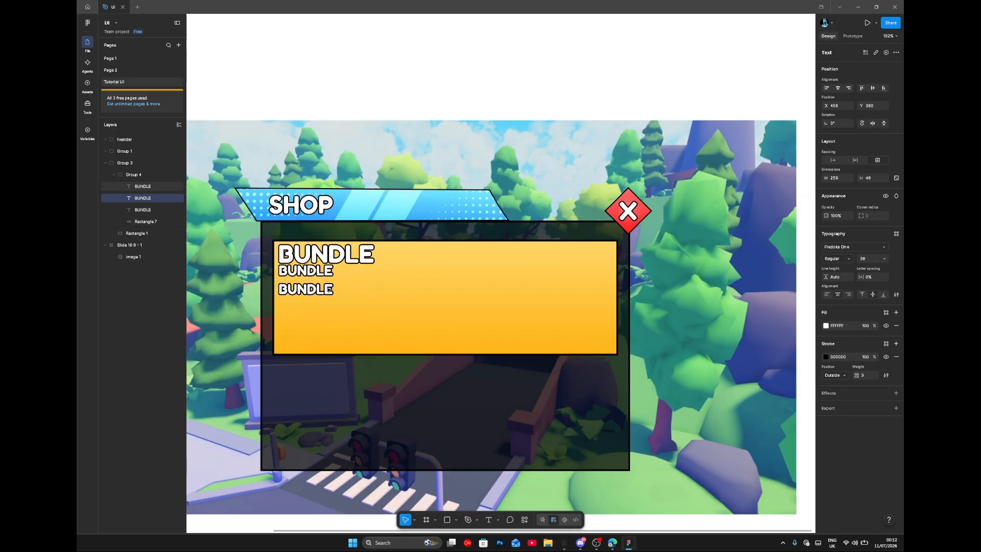
pyautogui.press('Down')
pyautogui.press('Down')
pyautogui.press('Down')
pyautogui.press('Down')
pyautogui.press('Down')
pyautogui.press('Down')
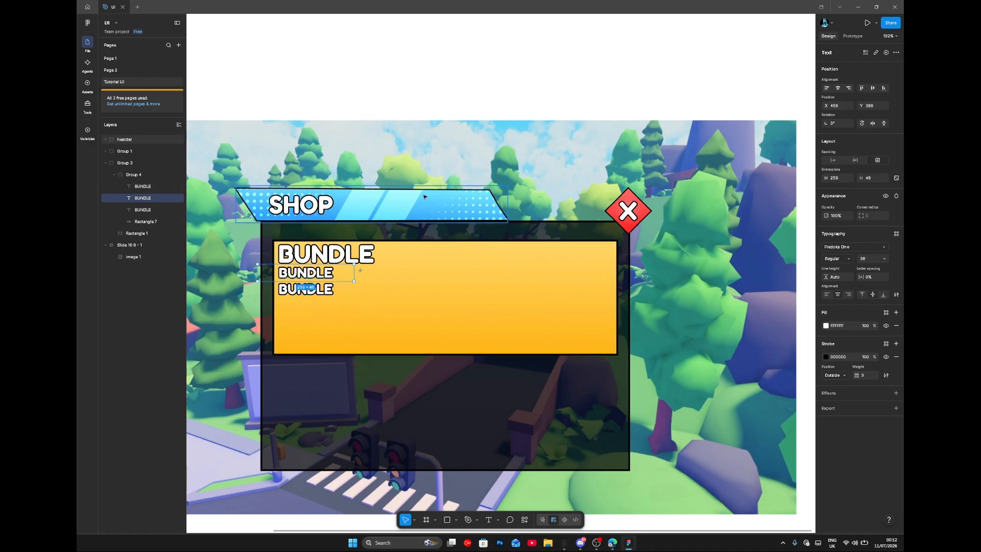
# Step: Duplicate the header's halftone dot image, place the copy over the yellow card's lower-right corner, and move its layer into Group 4
pyautogui.click(558, 287)
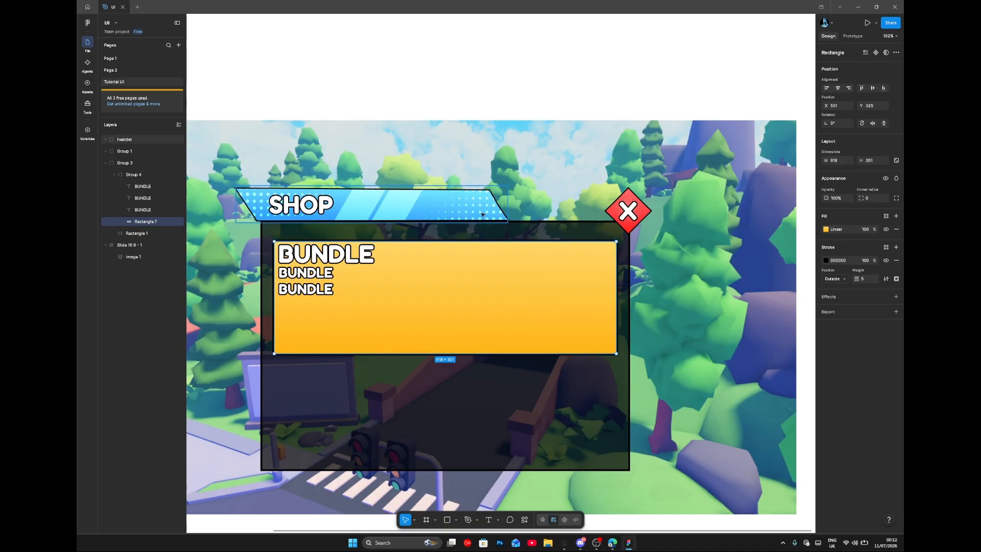
pyautogui.click(488, 249)
pyautogui.hotkey('ctrl', 'd')
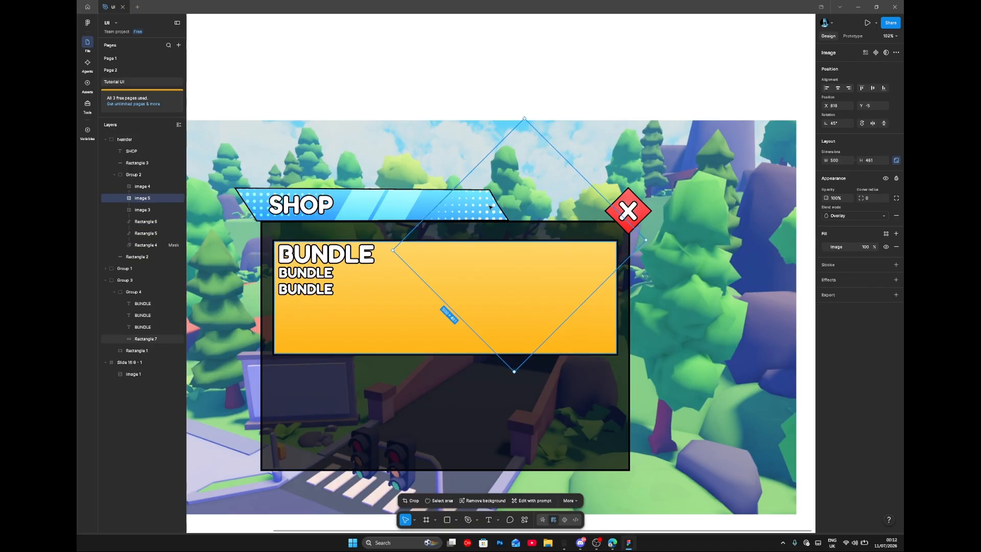
pyautogui.moveTo(512, 234); pyautogui.dragTo(586, 369)
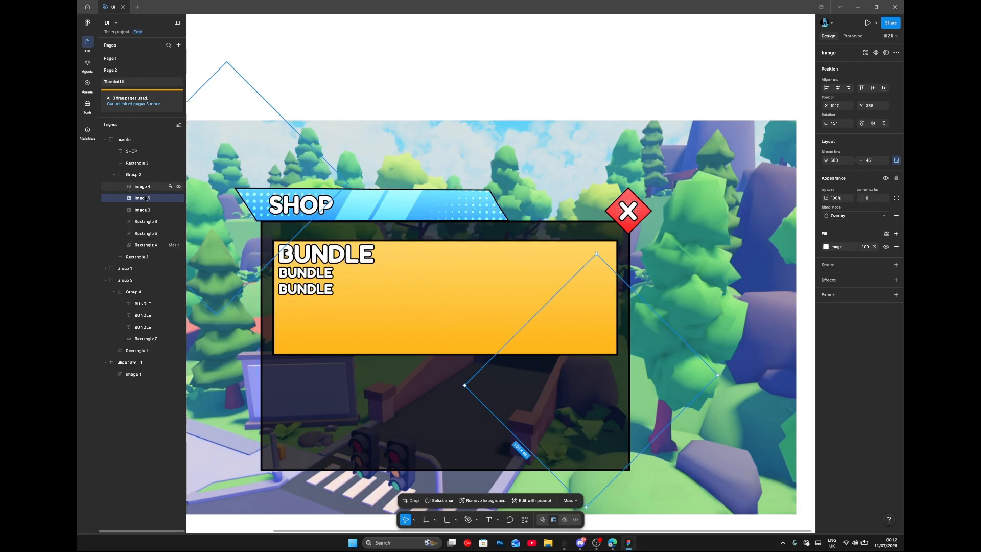
pyautogui.moveTo(142, 197); pyautogui.dragTo(136, 293)
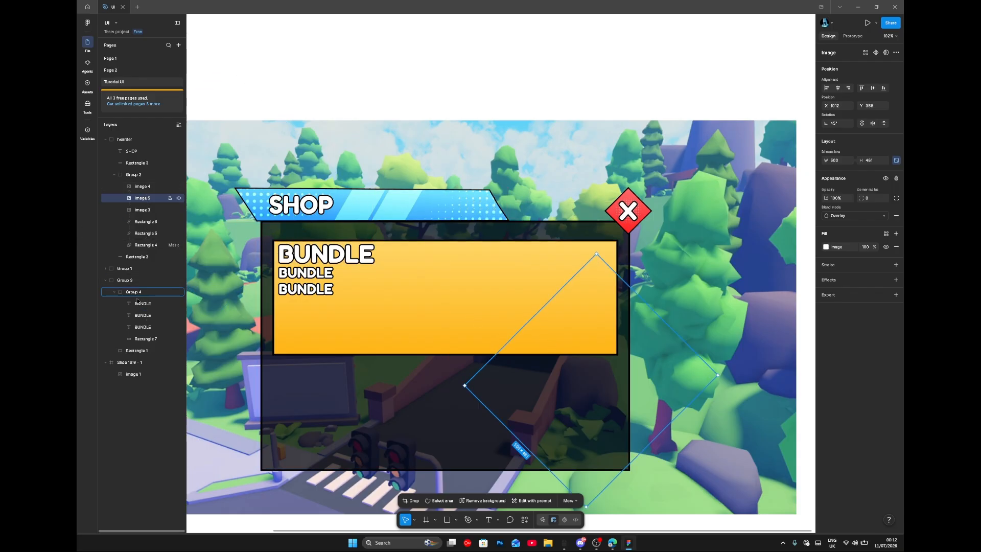
pyautogui.moveTo(137, 301); pyautogui.dragTo(138, 302)
# Step: Duplicate the yellow card rectangle, put the copy in its own group, and use the copy as a mask
pyautogui.click(145, 338)
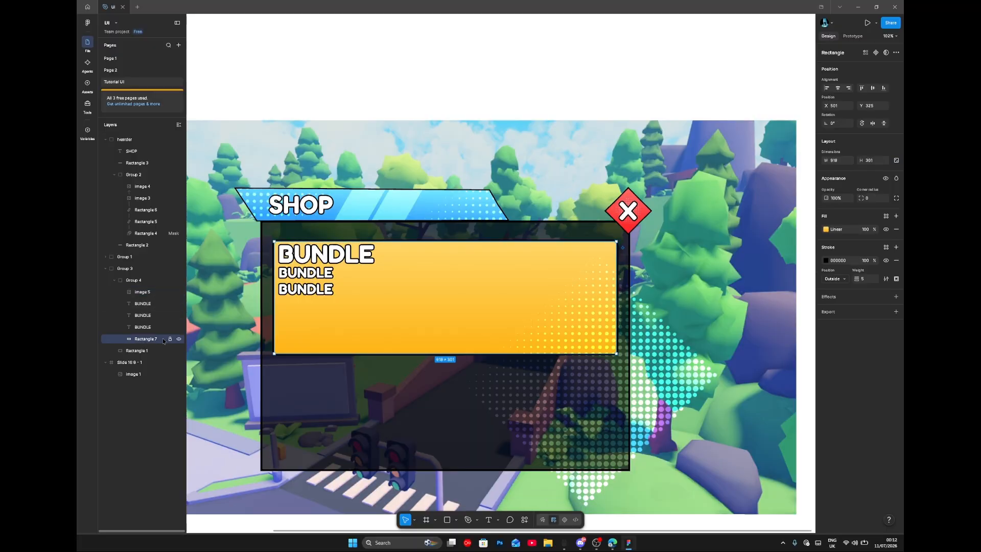
pyautogui.hotkey('ctrl', 'd')
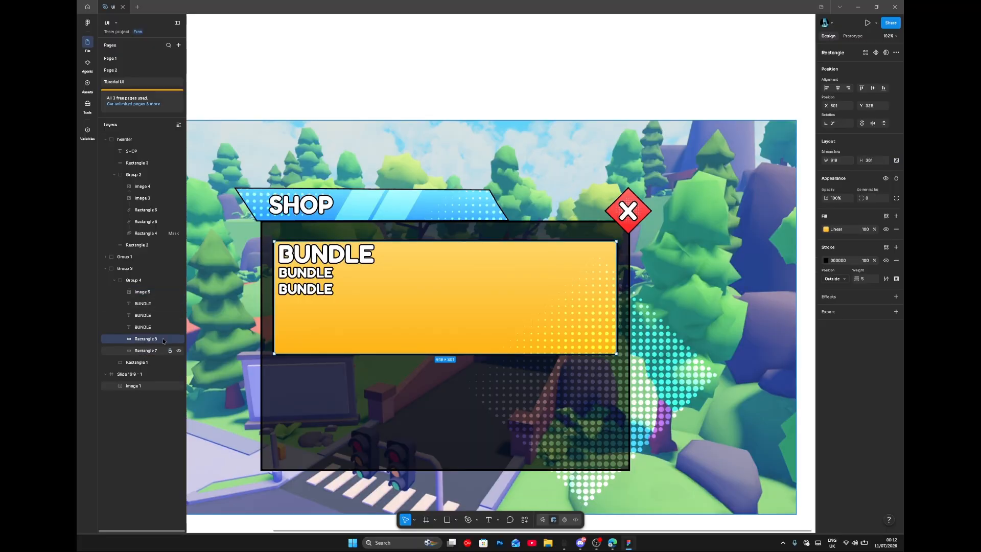
pyautogui.hotkey('ctrl', 'g')
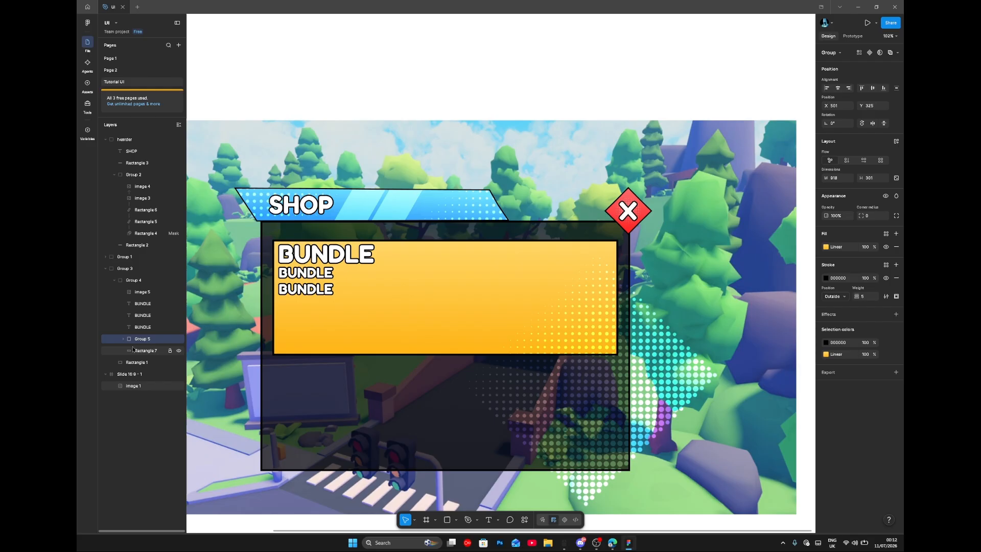
pyautogui.click(136, 350)
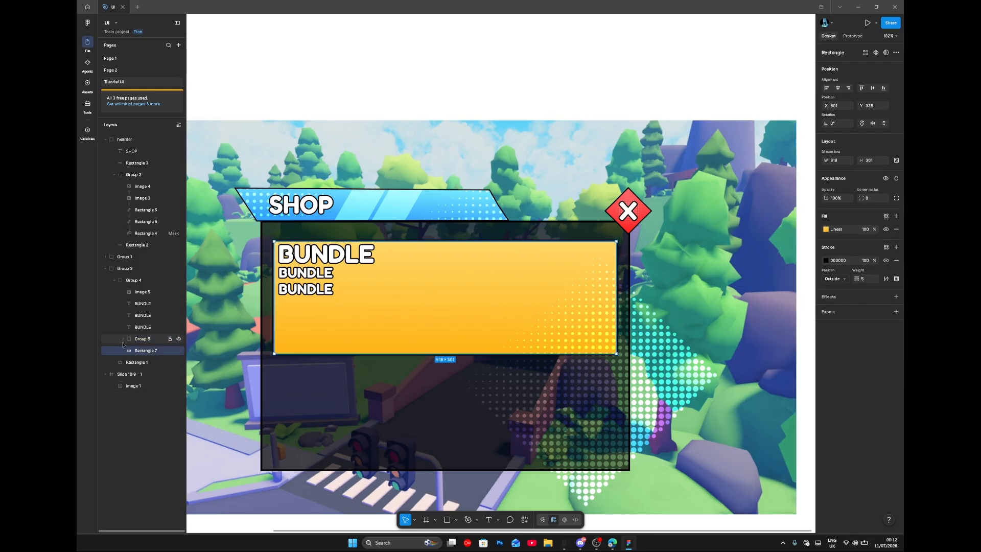
pyautogui.click(123, 338)
pyautogui.click(143, 352)
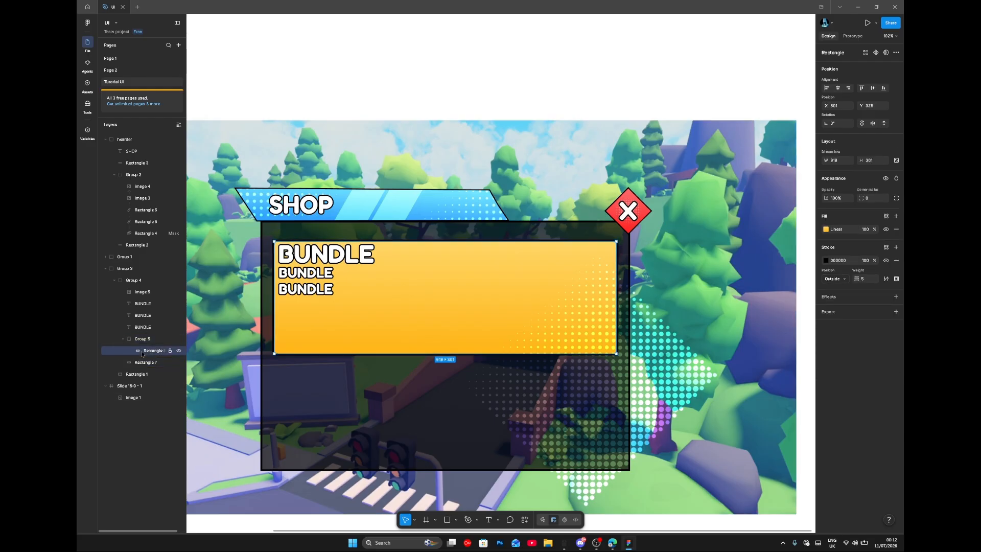
pyautogui.rightClick(143, 352)
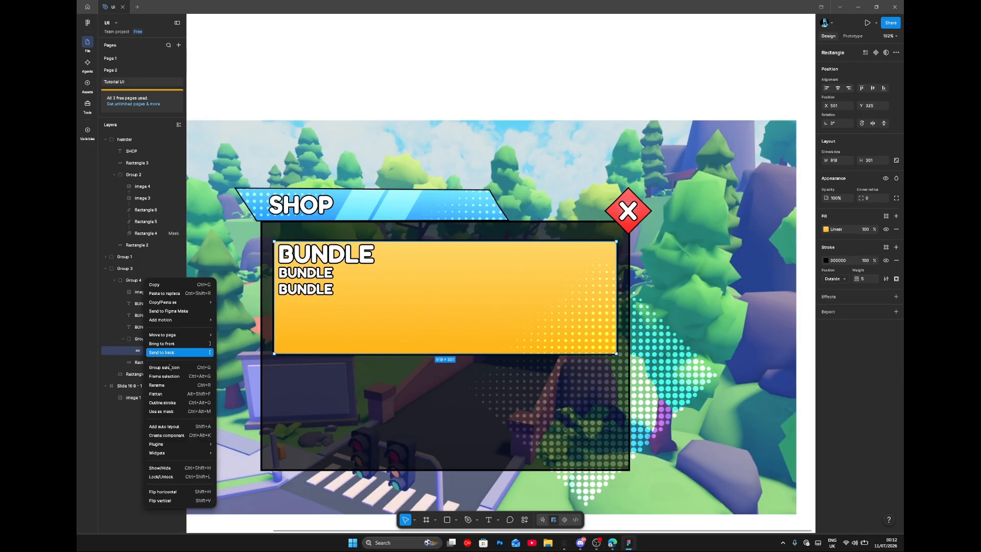
pyautogui.click(161, 411)
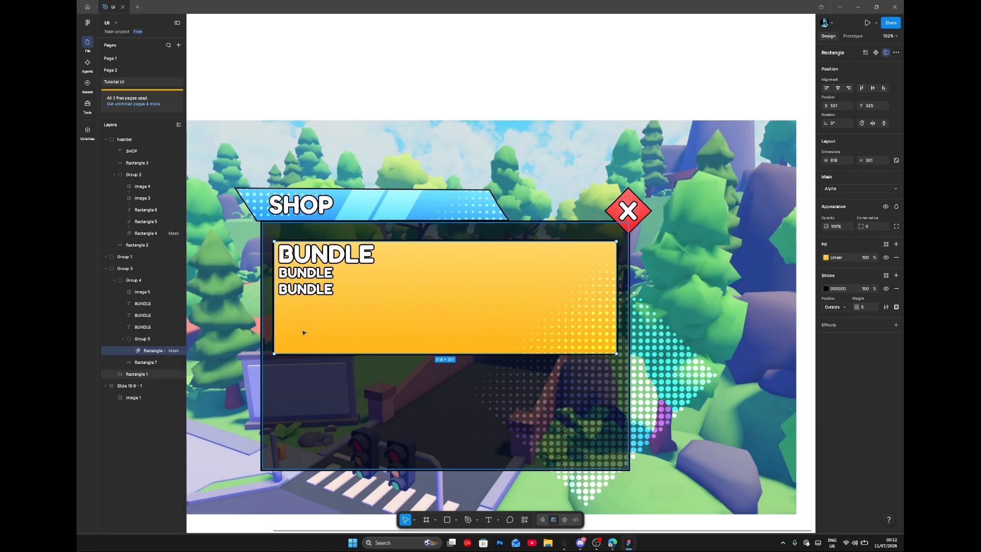
# Step: Move the card's dot image into Group 5 above the mask and shift it to X 1100, Y 300
pyautogui.click(141, 293)
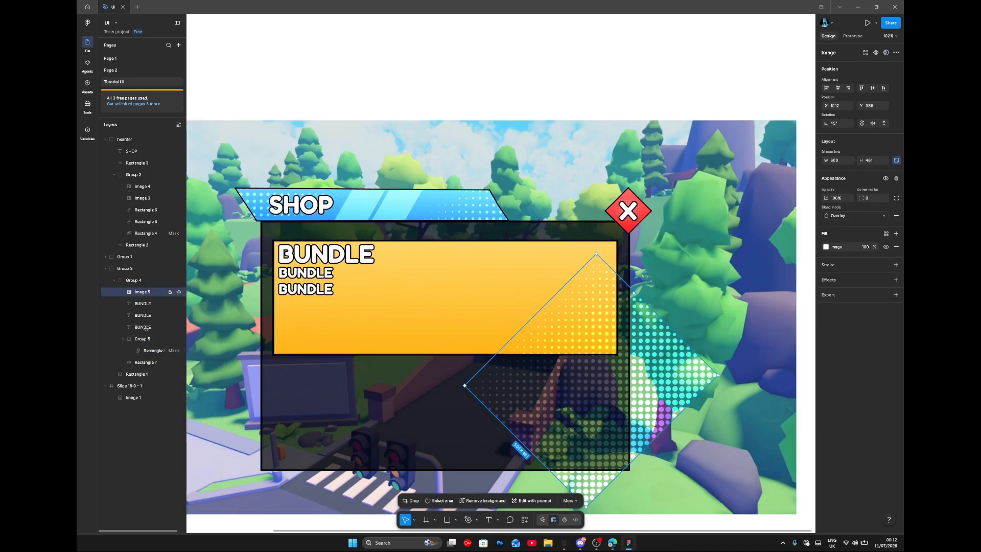
pyautogui.moveTo(146, 327); pyautogui.dragTo(145, 333)
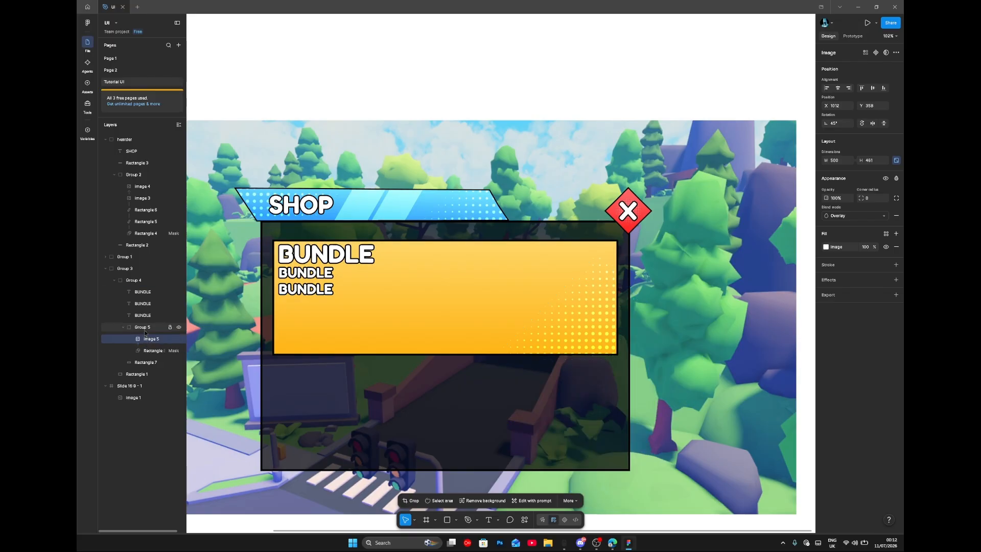
pyautogui.moveTo(581, 337); pyautogui.dragTo(612, 316)
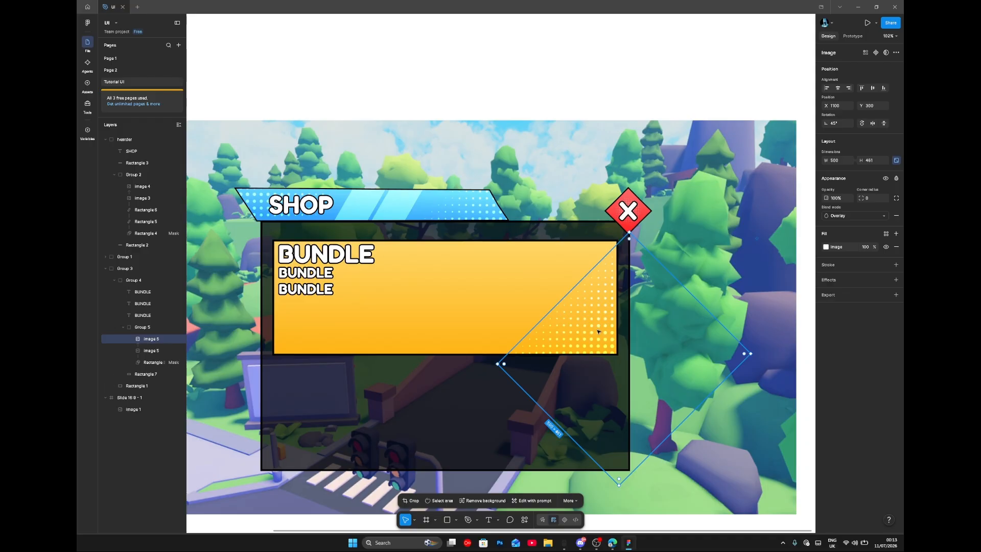
# Step: Place a copy of the dot image over the card's upper-left corner, rotated to -135°
pyautogui.moveTo(599, 327); pyautogui.dragTo(269, 219)
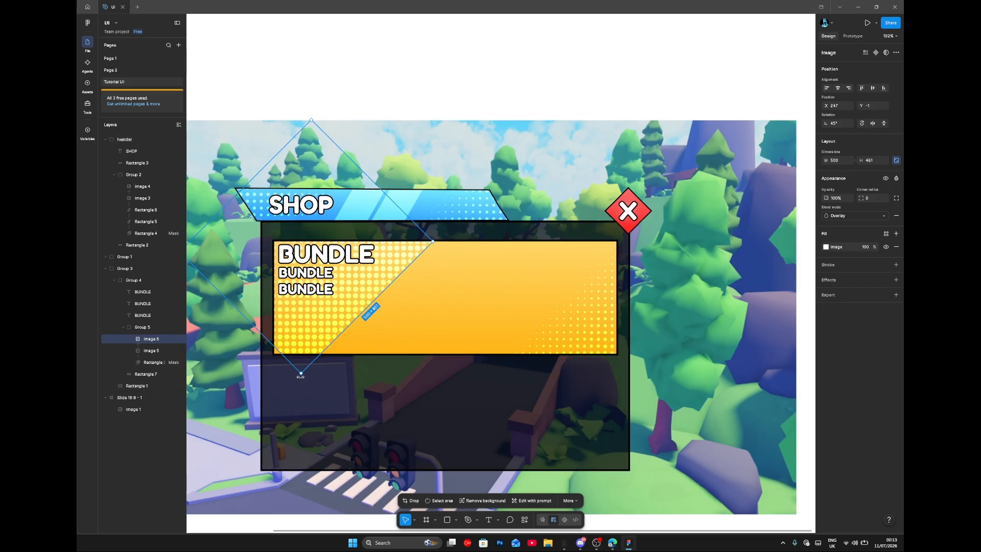
pyautogui.moveTo(355, 335); pyautogui.dragTo(312, 194)
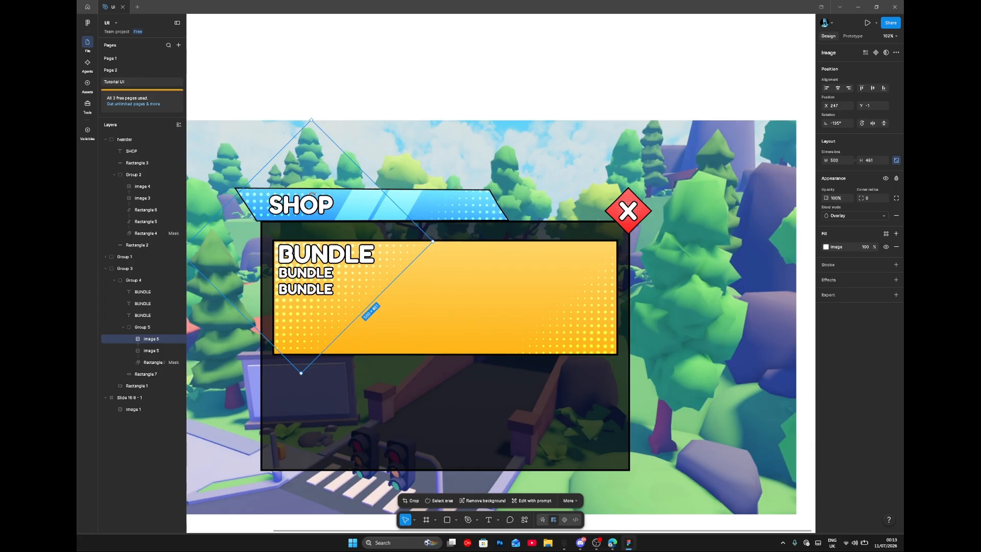
pyautogui.moveTo(367, 276); pyautogui.dragTo(346, 279)
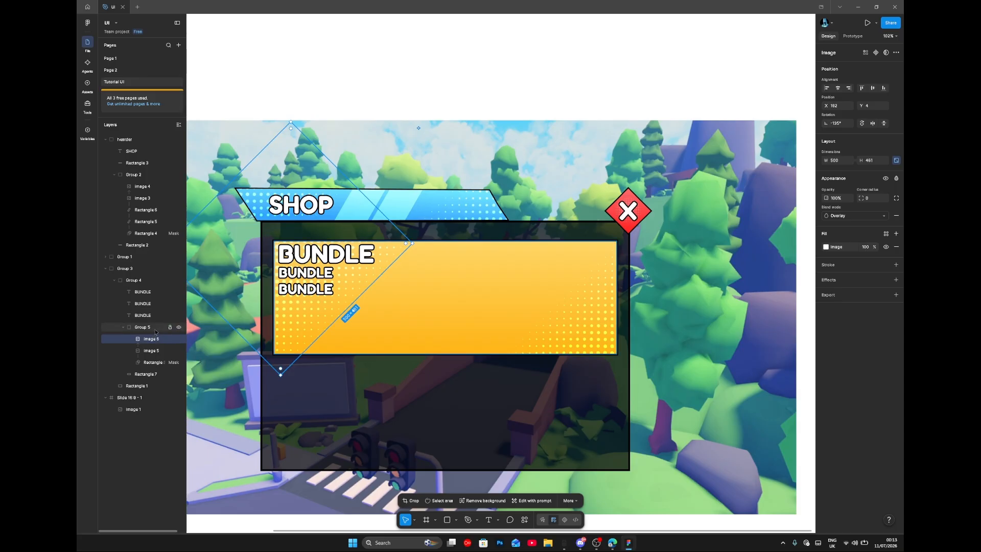
# Step: Draw a vertical rectangle about 126 × 407 across the middle of the card and move it to the top of the masked Group 5
pyautogui.press('Escape')
pyautogui.click(447, 519)
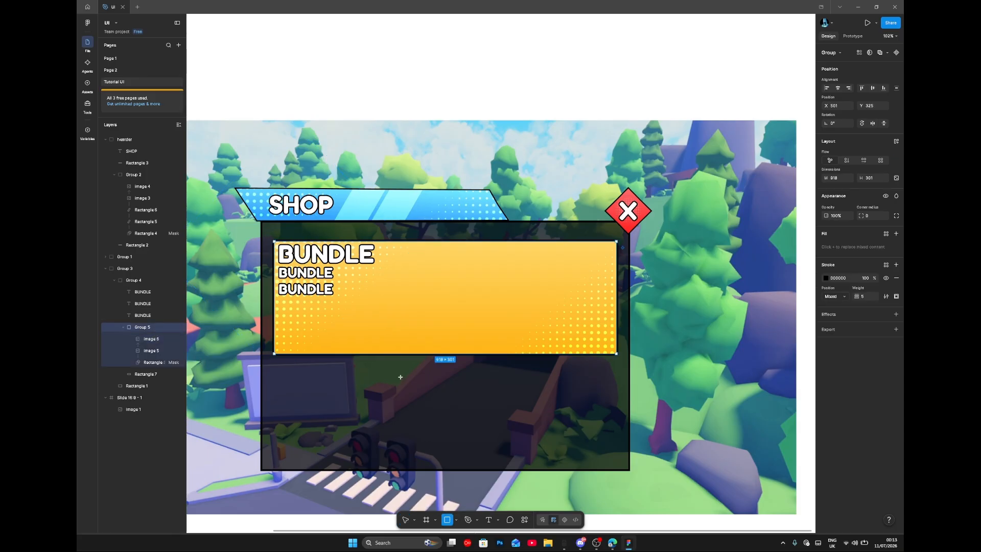
pyautogui.moveTo(398, 219); pyautogui.dragTo(445, 370)
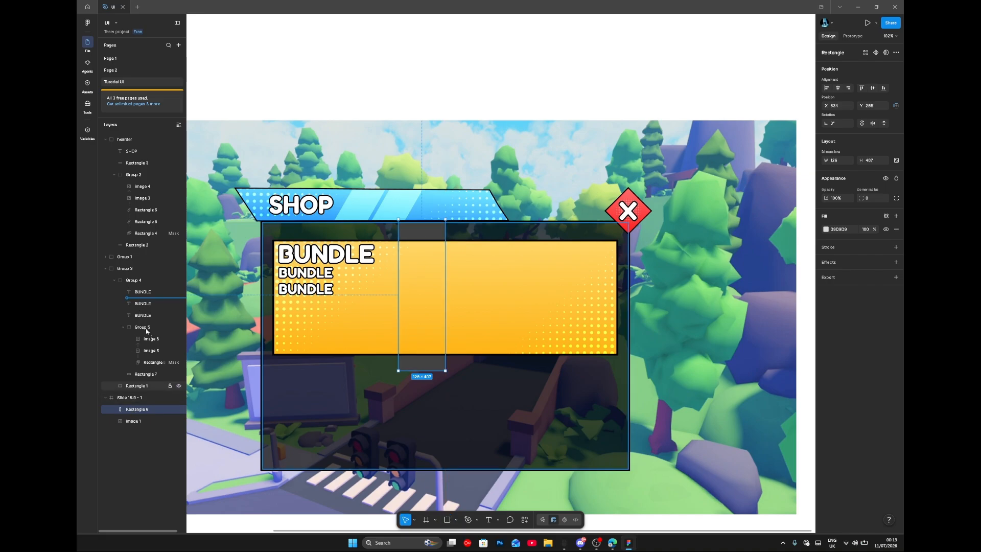
pyautogui.moveTo(148, 333); pyautogui.dragTo(150, 336)
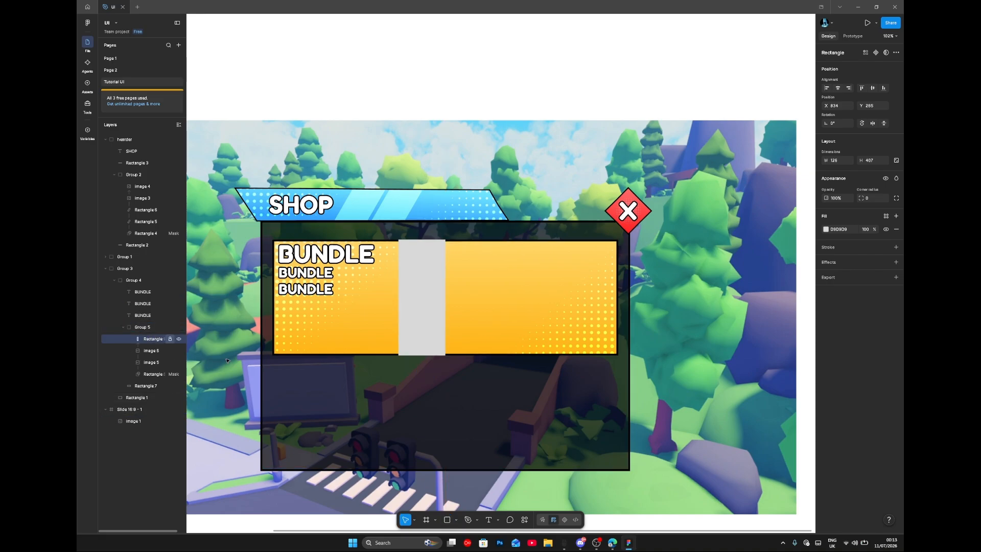
# Step: Duplicate the grey vertical rectangle and move the copy 140 px to the right, to X 974
pyautogui.hotkey('ctrl', 'd')
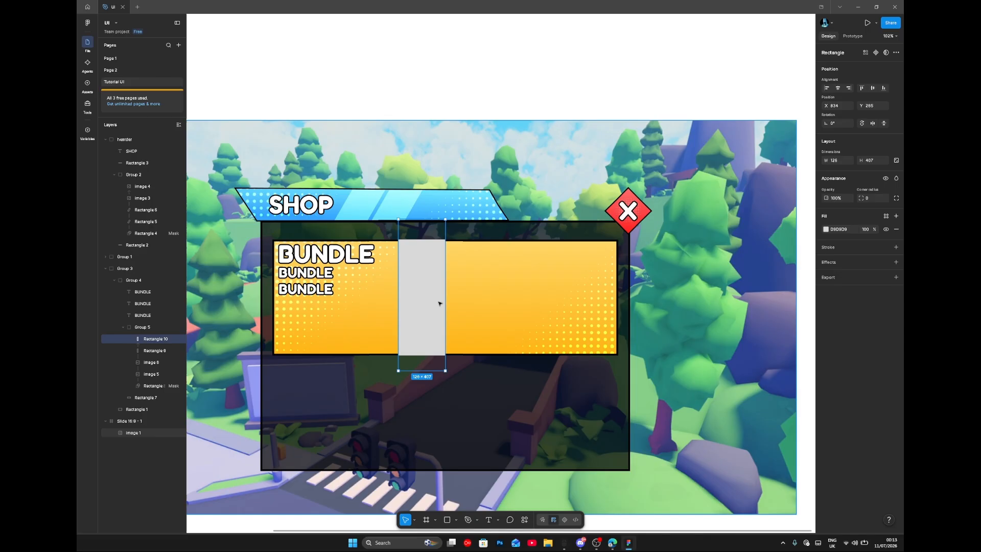
pyautogui.hotkey('shift', 'Right')
pyautogui.hotkey('shift', 'Right')
pyautogui.hotkey('shift', 'Right')
pyautogui.hotkey('shift', 'Right')
pyautogui.hotkey('shift', 'Right')
pyautogui.hotkey('shift', 'Right')
pyautogui.hotkey('shift', 'Right')
pyautogui.hotkey('shift', 'Right')
pyautogui.hotkey('shift', 'Right')
pyautogui.hotkey('shift', 'Right')
pyautogui.hotkey('shift', 'Right')
pyautogui.hotkey('shift', 'Right')
pyautogui.hotkey('shift', 'Right')
pyautogui.hotkey('shift', 'Right')
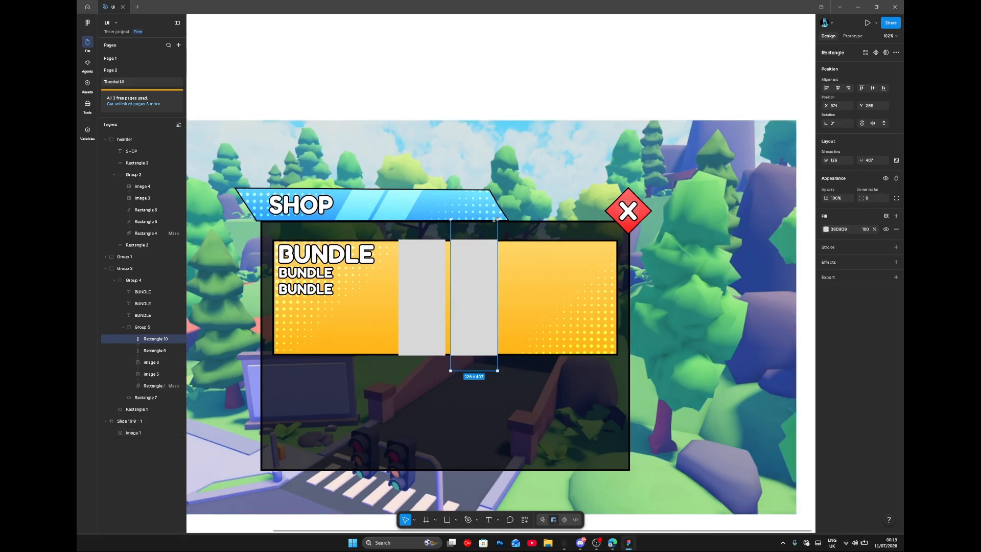
pyautogui.click(434, 253)
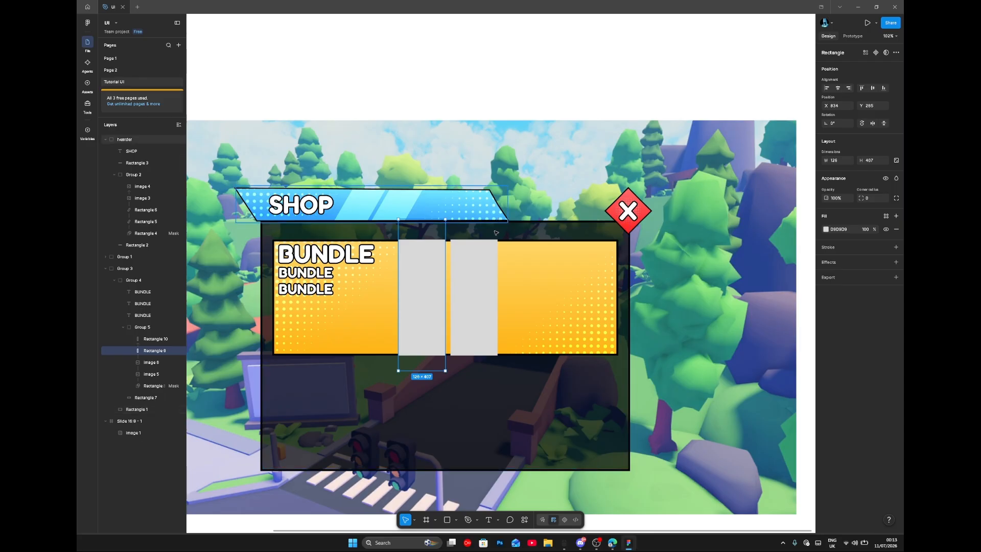
pyautogui.keyDown('shift'); pyautogui.click(498, 220); pyautogui.keyUp('shift')
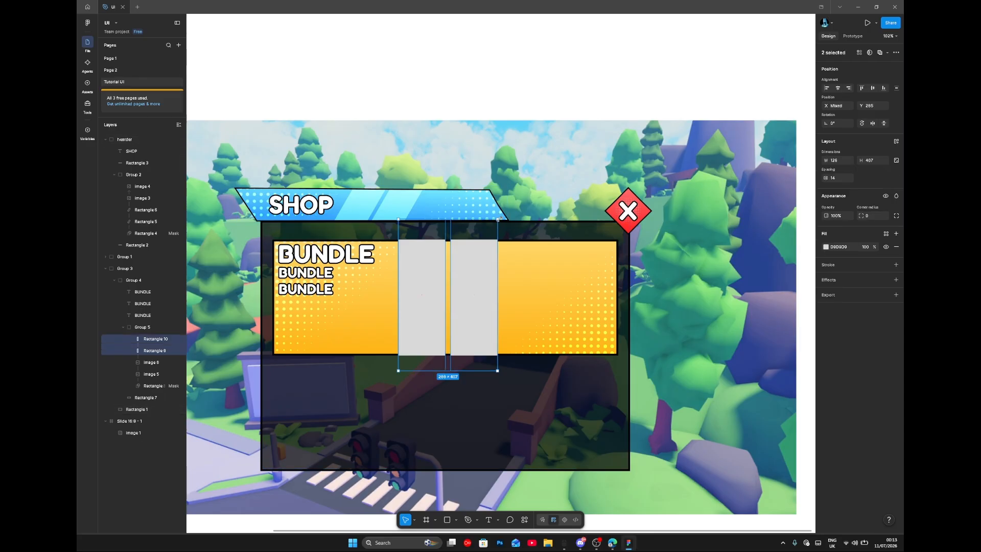
pyautogui.hotkey('ctrl', 'z')
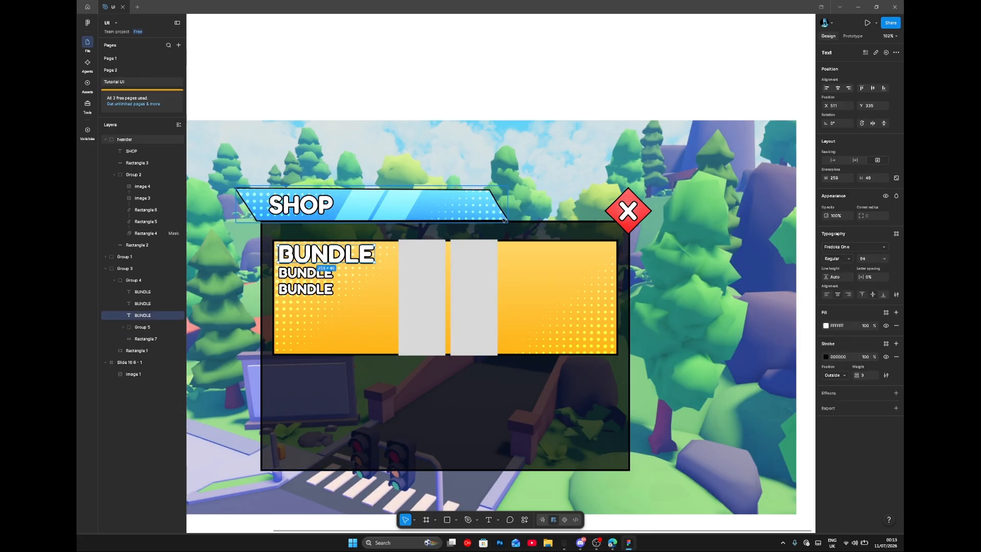
# Step: Rotate both grey rectangles together to -30° so they form diagonal stripes across the card
pyautogui.click(473, 279)
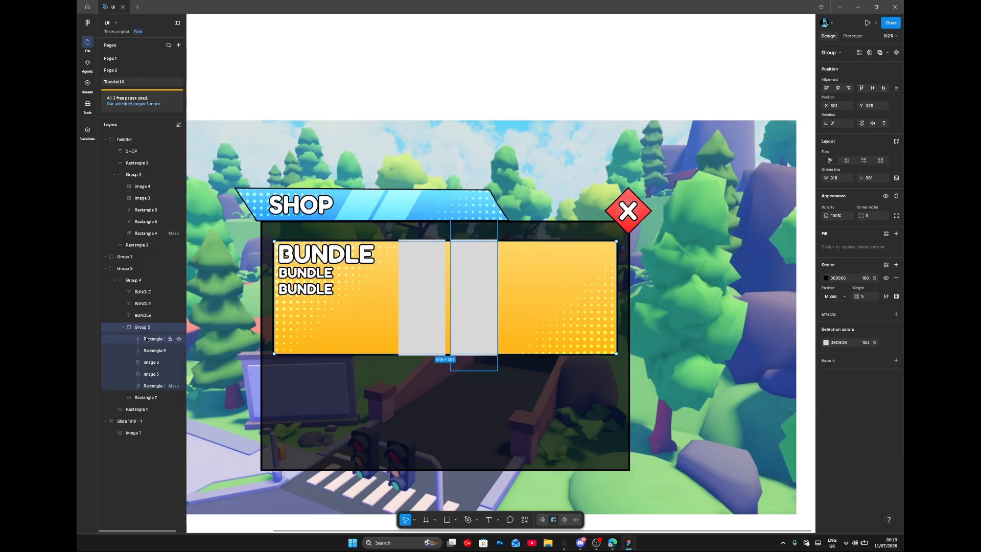
pyautogui.click(148, 346)
pyautogui.keyDown('shift'); pyautogui.click(149, 352); pyautogui.keyUp('shift')
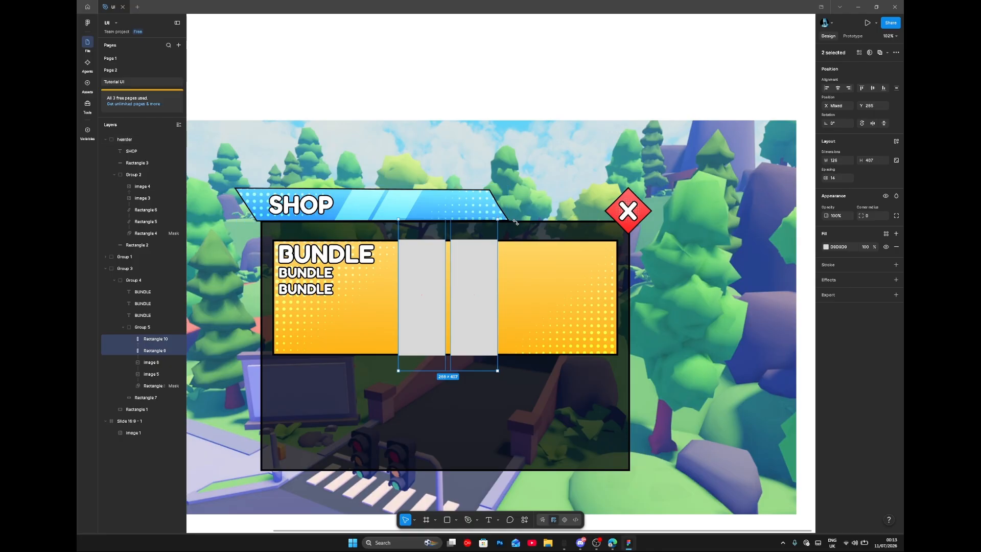
pyautogui.moveTo(514, 221); pyautogui.dragTo(556, 258)
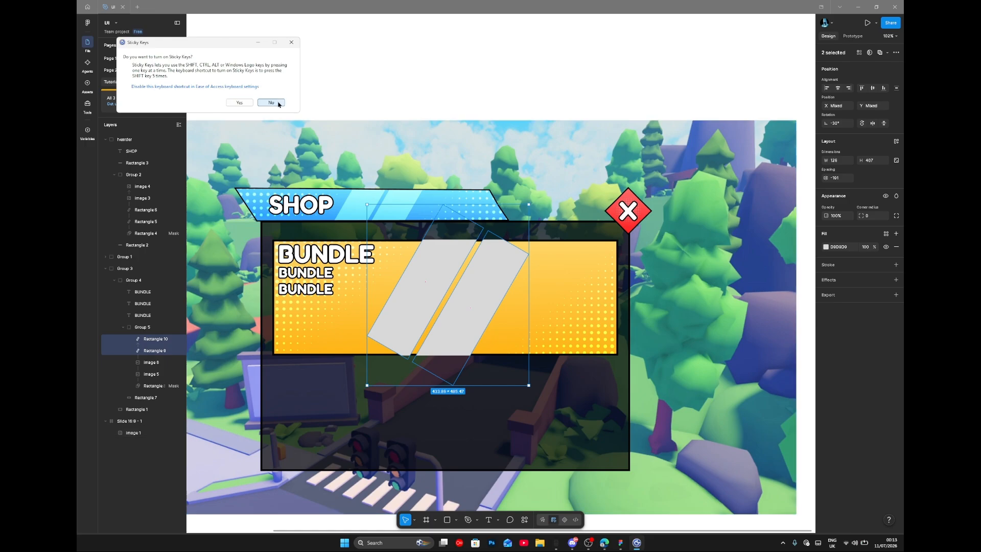
# Step: Dismiss the Sticky Keys prompt and nudge both grey diagonal stripes downward over the card
pyautogui.click(273, 101)
pyautogui.hotkey('shift', 'Down')
pyautogui.hotkey('shift', 'Down')
pyautogui.hotkey('shift', 'Down')
pyautogui.hotkey('shift', 'Down')
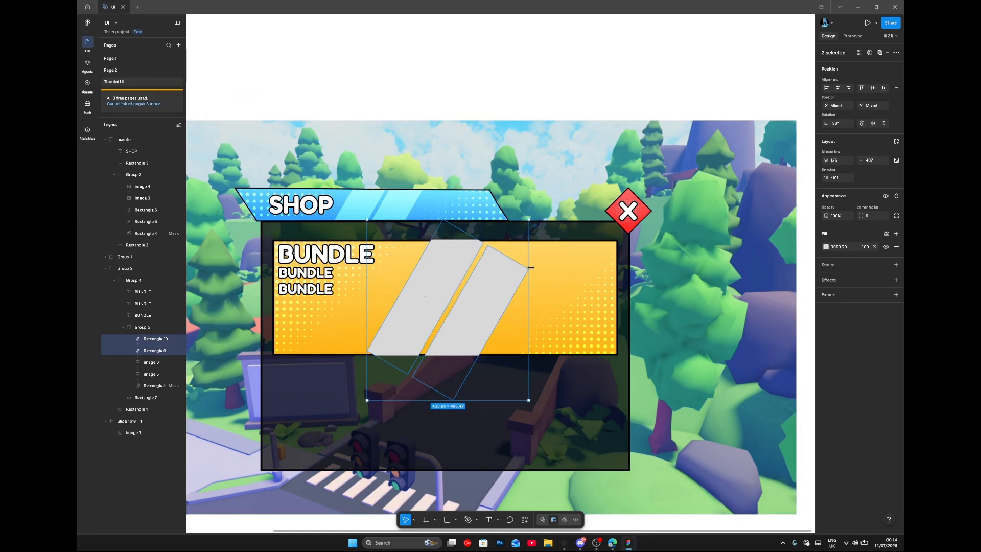
# Step: Enlarge both stripes to about 144 × 465 and rotate them to -15°, placed across the middle of the card
pyautogui.moveTo(529, 267); pyautogui.dragTo(552, 267)
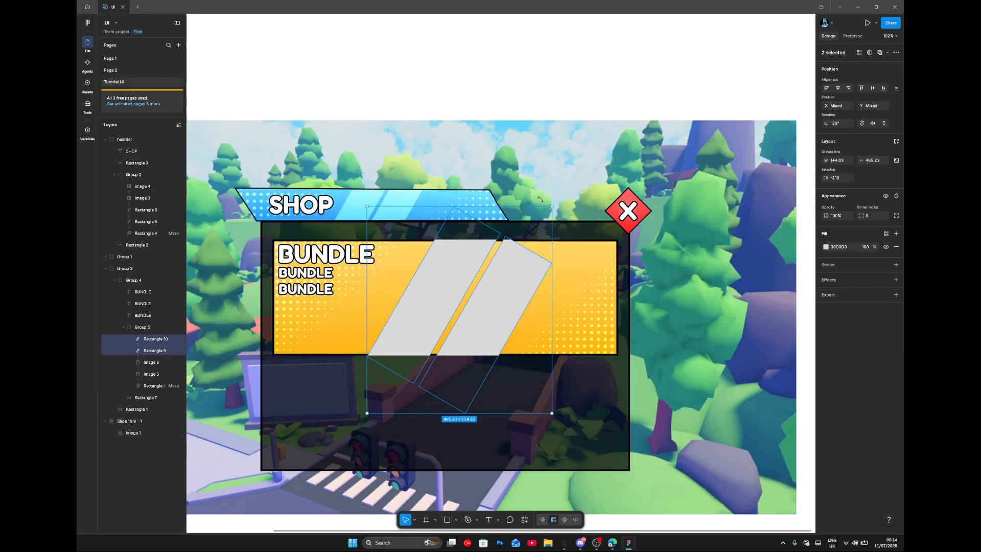
pyautogui.moveTo(538, 196); pyautogui.dragTo(530, 191)
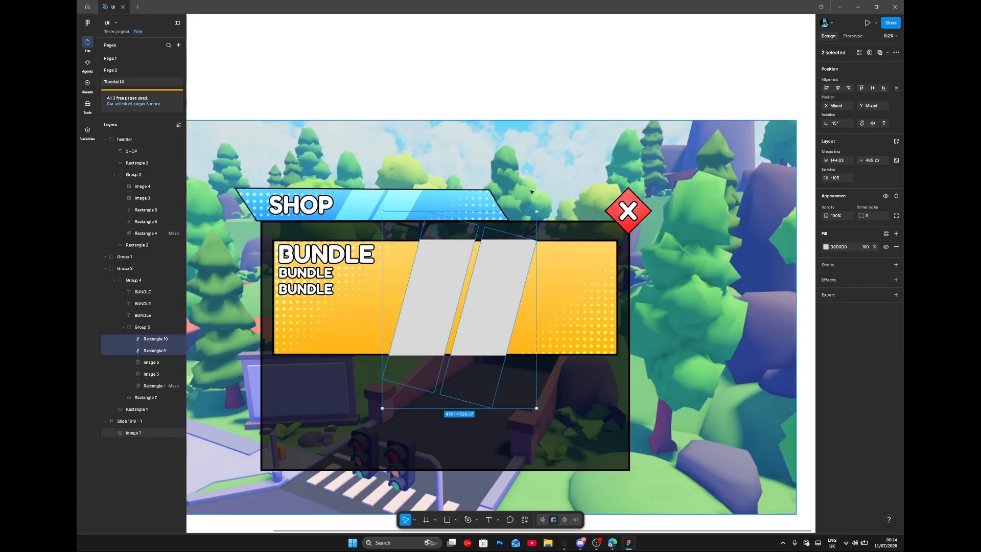
pyautogui.moveTo(510, 278)
pyautogui.mouseDown()
pyautogui.moveTo(507, 291)
pyautogui.moveTo(504, 269)
pyautogui.mouseUp()
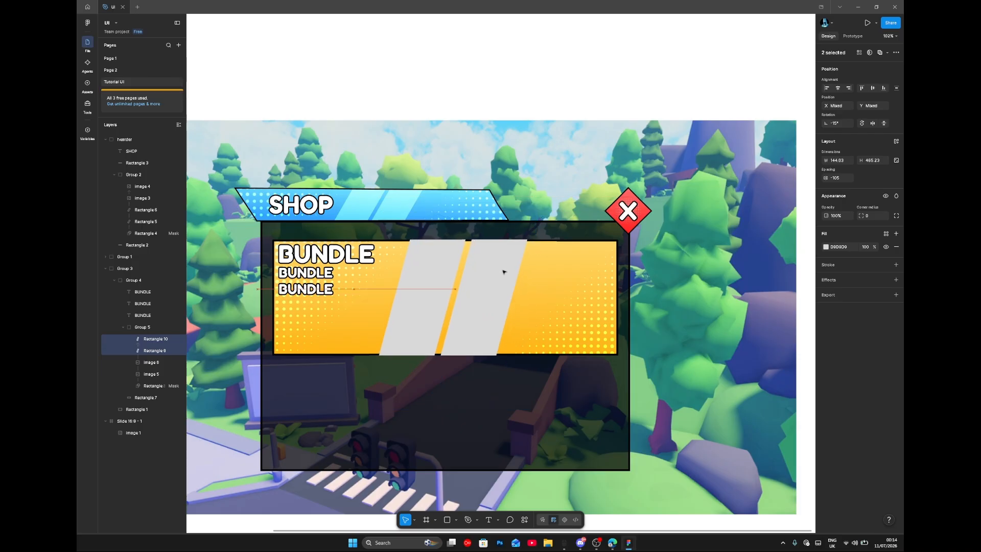
# Step: Set both stripes' fill to white FFFFFF and their blend mode to Soft light
pyautogui.click(825, 247)
pyautogui.moveTo(741, 285); pyautogui.dragTo(733, 276)
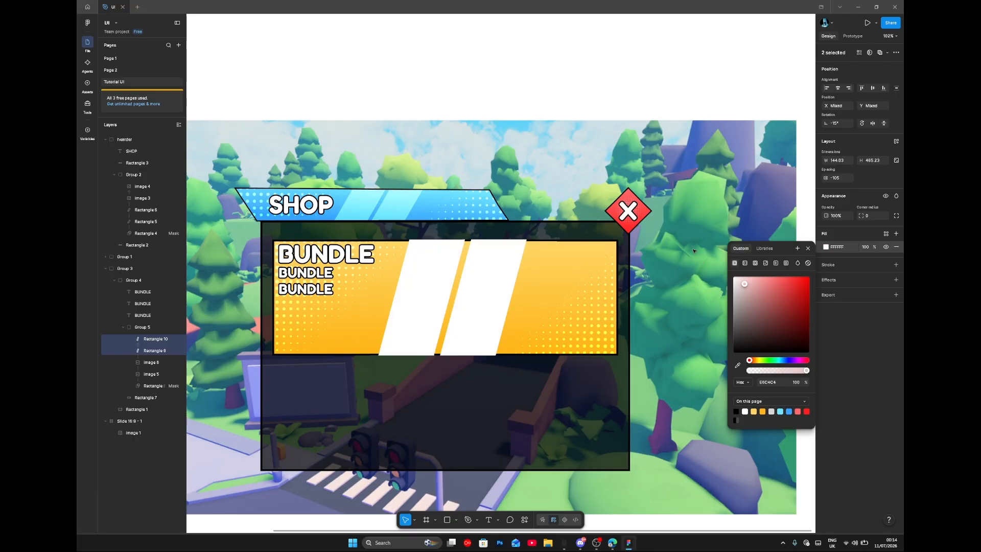
pyautogui.click(895, 195)
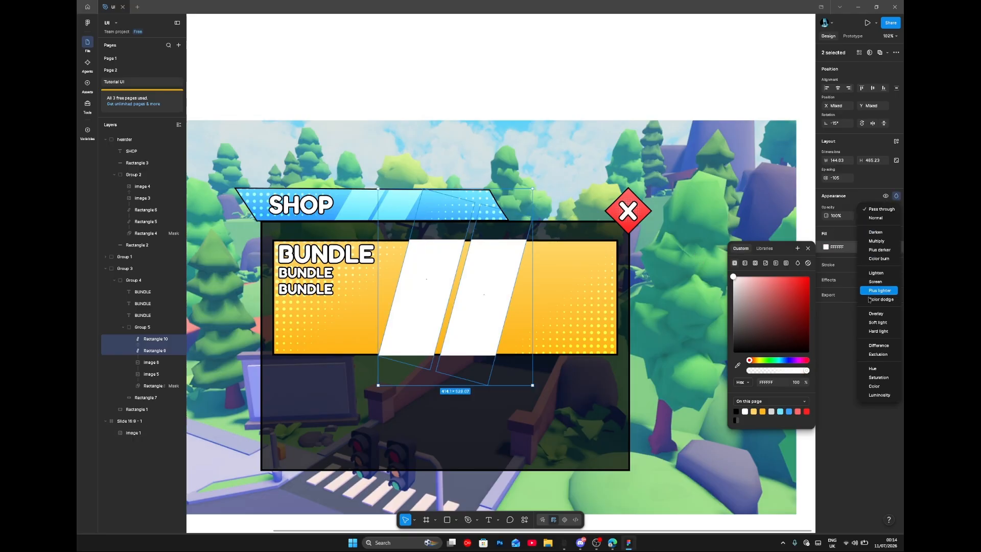
pyautogui.click(879, 322)
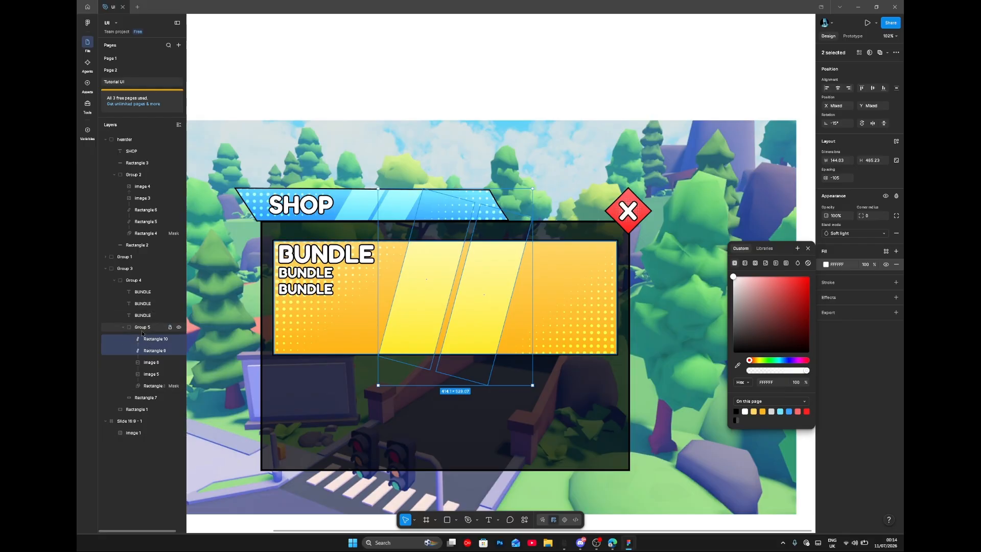
# Step: Remove the black stroke from the mask rectangle in Group 5, keeping its gradient fill
pyautogui.click(144, 329)
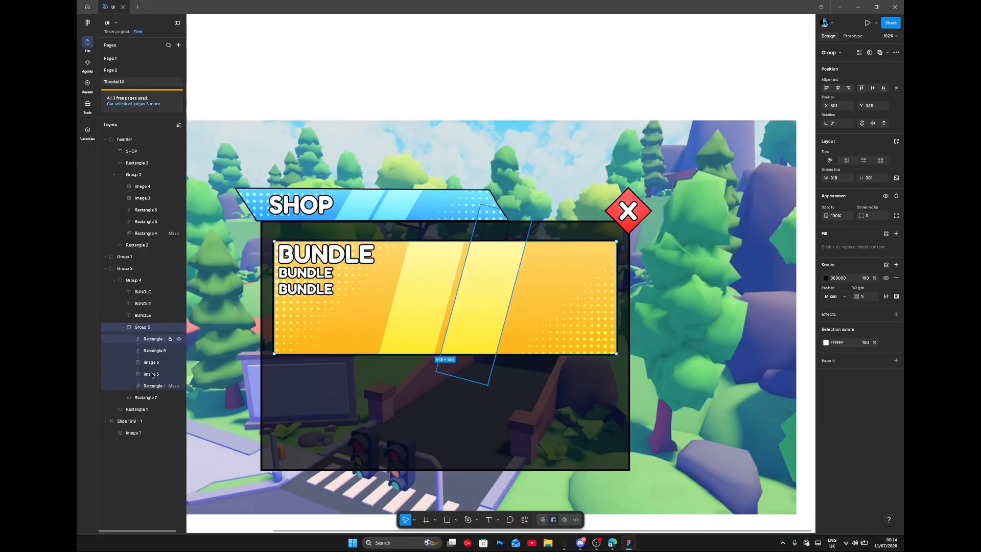
pyautogui.click(150, 385)
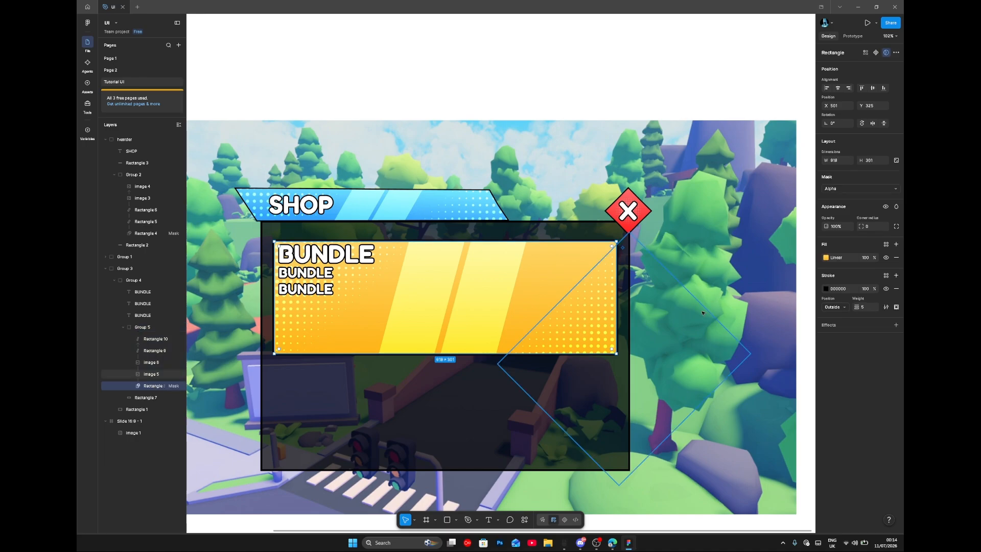
pyautogui.click(896, 288)
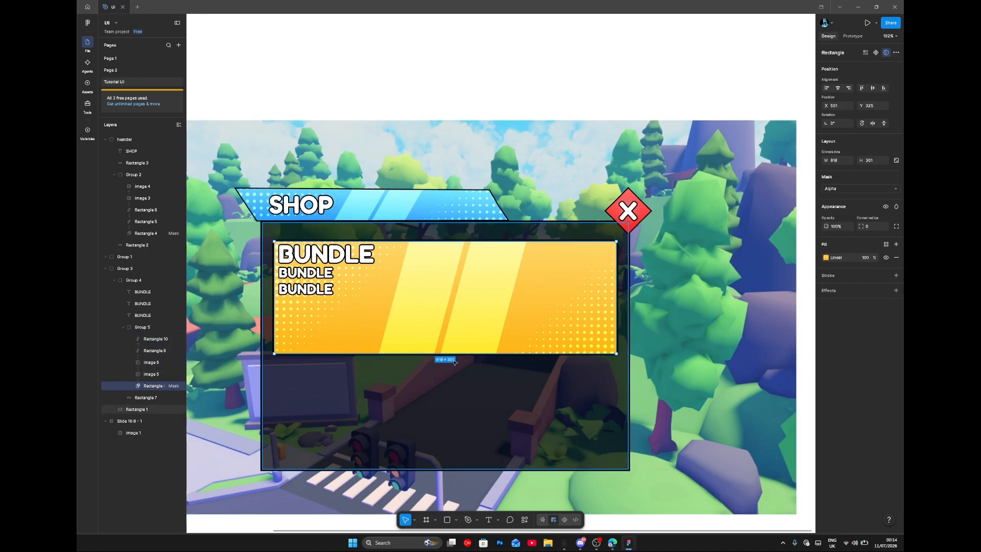
pyautogui.click(896, 258)
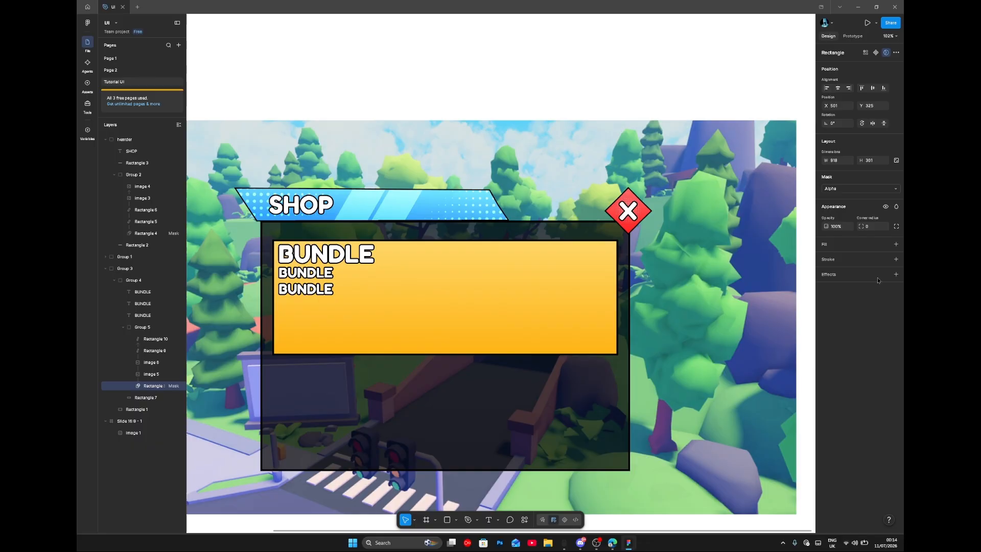
pyautogui.hotkey('ctrl', 'z')
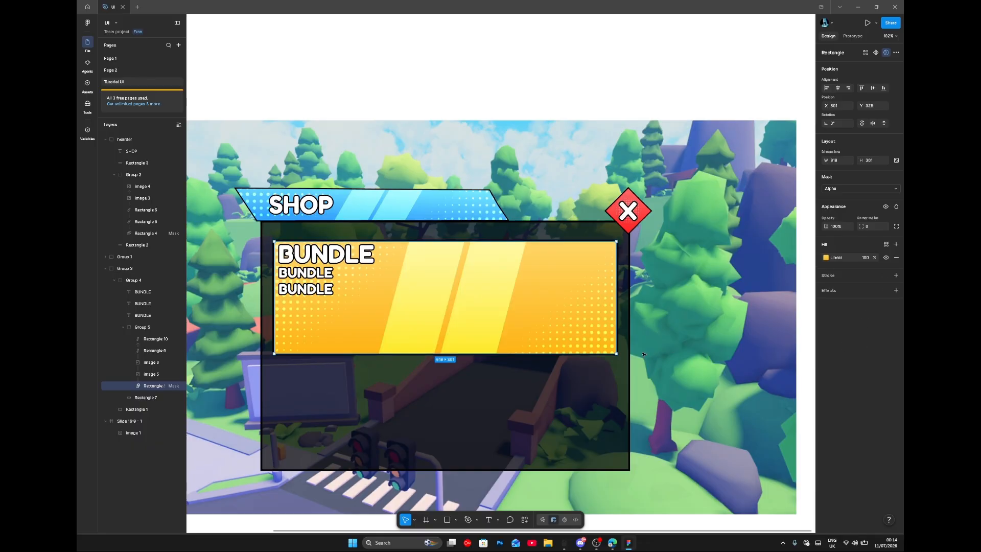
pyautogui.click(545, 345)
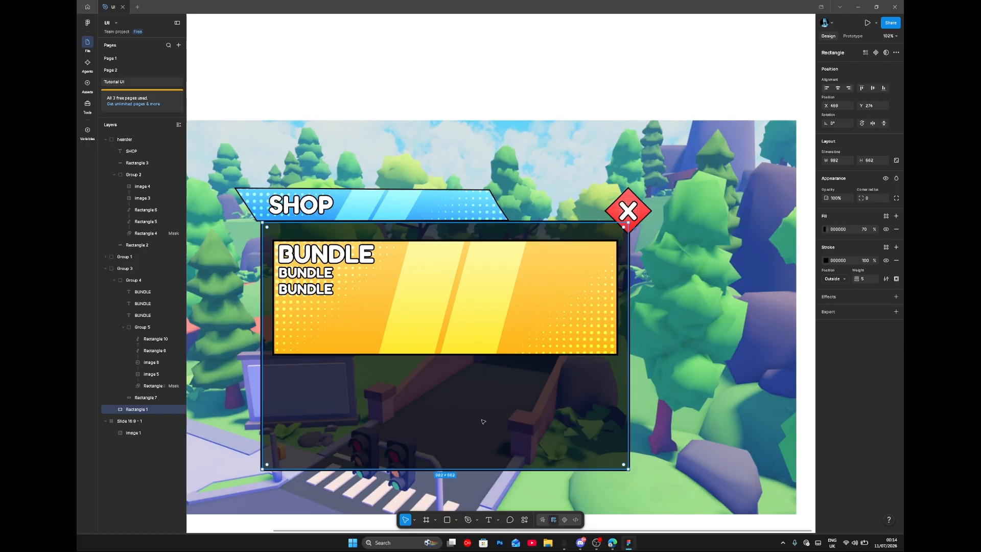
pyautogui.click(619, 116)
pyautogui.keyDown('ctrl'); pyautogui.scroll(-3, 565, 127); pyautogui.keyUp('ctrl')
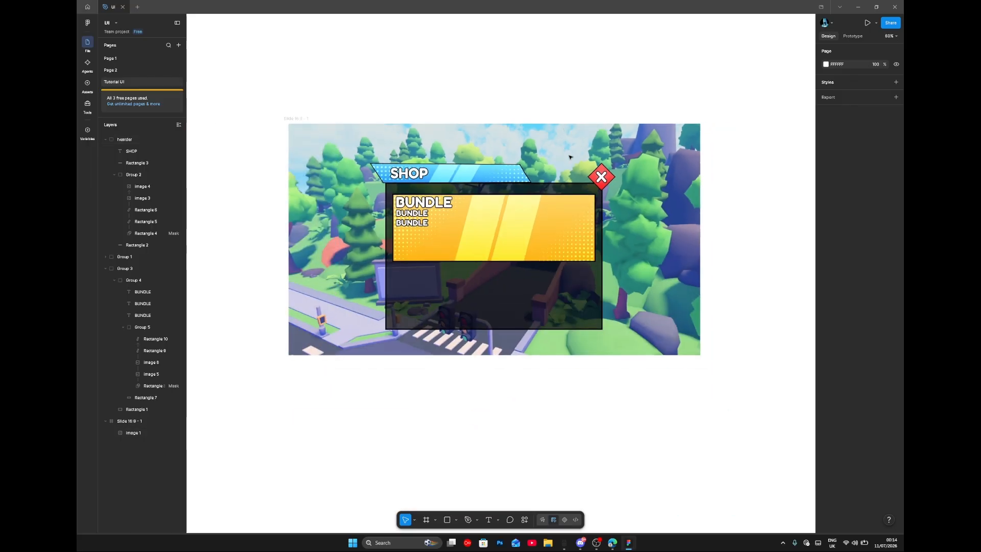
pyautogui.keyDown('ctrl'); pyautogui.scroll(2, 567, 158); pyautogui.keyUp('ctrl')
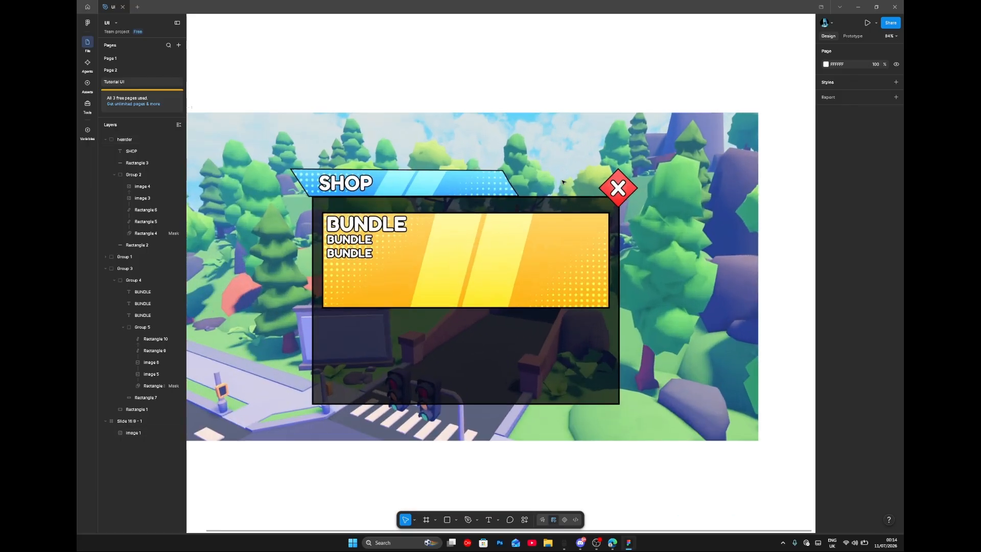
pyautogui.keyDown('ctrl'); pyautogui.scroll(2, 562, 181); pyautogui.keyUp('ctrl')
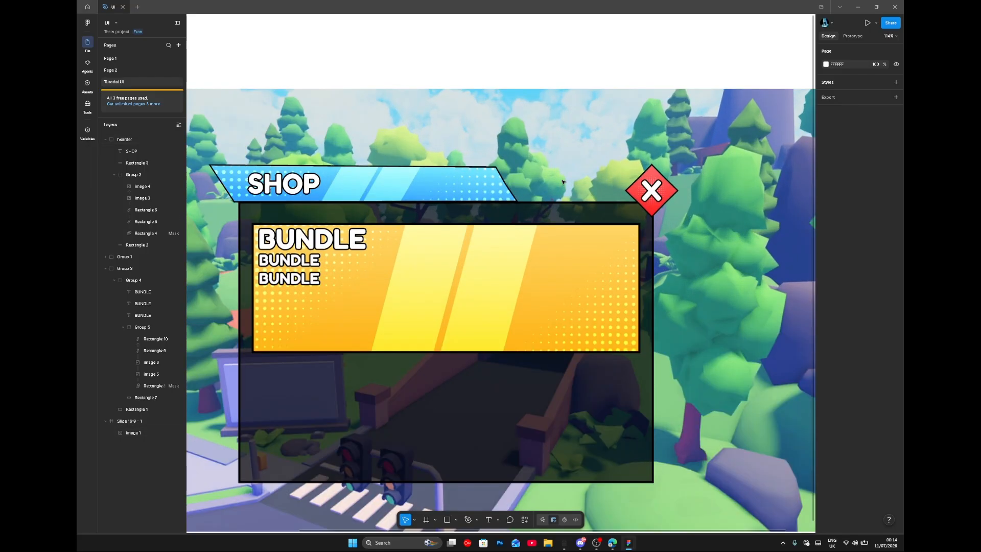
pyautogui.scroll(-1, 563, 182)
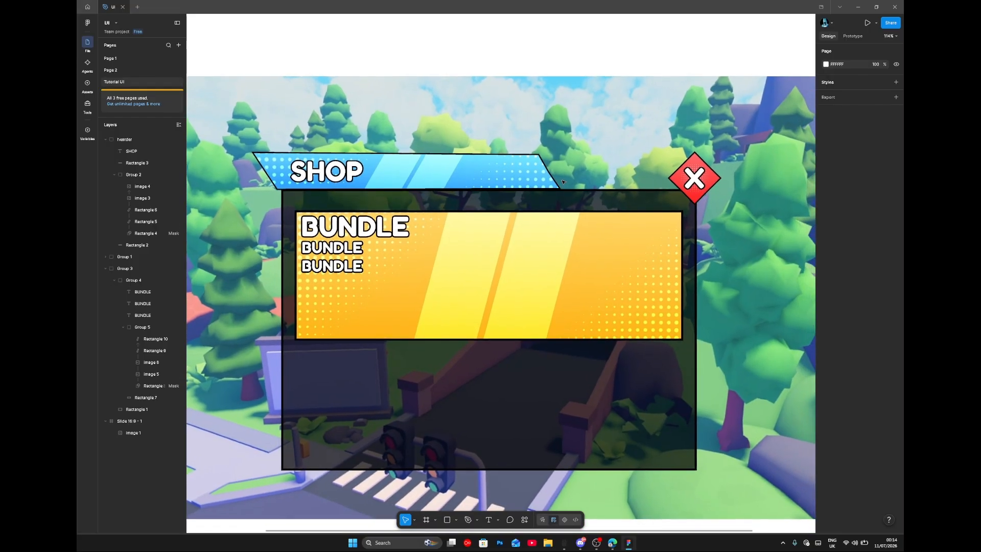
pyautogui.hscroll(1, 562, 181)
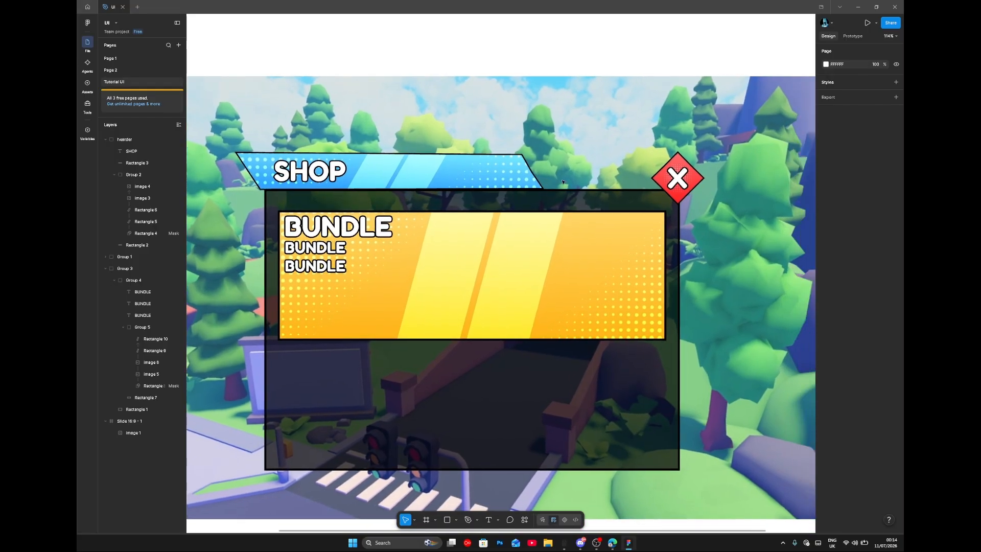
pyautogui.click(596, 543)
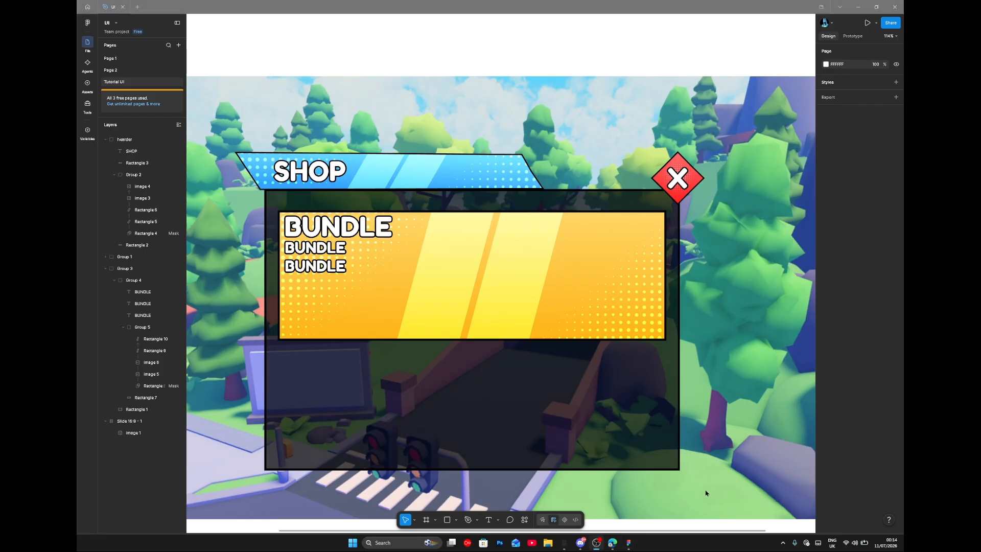